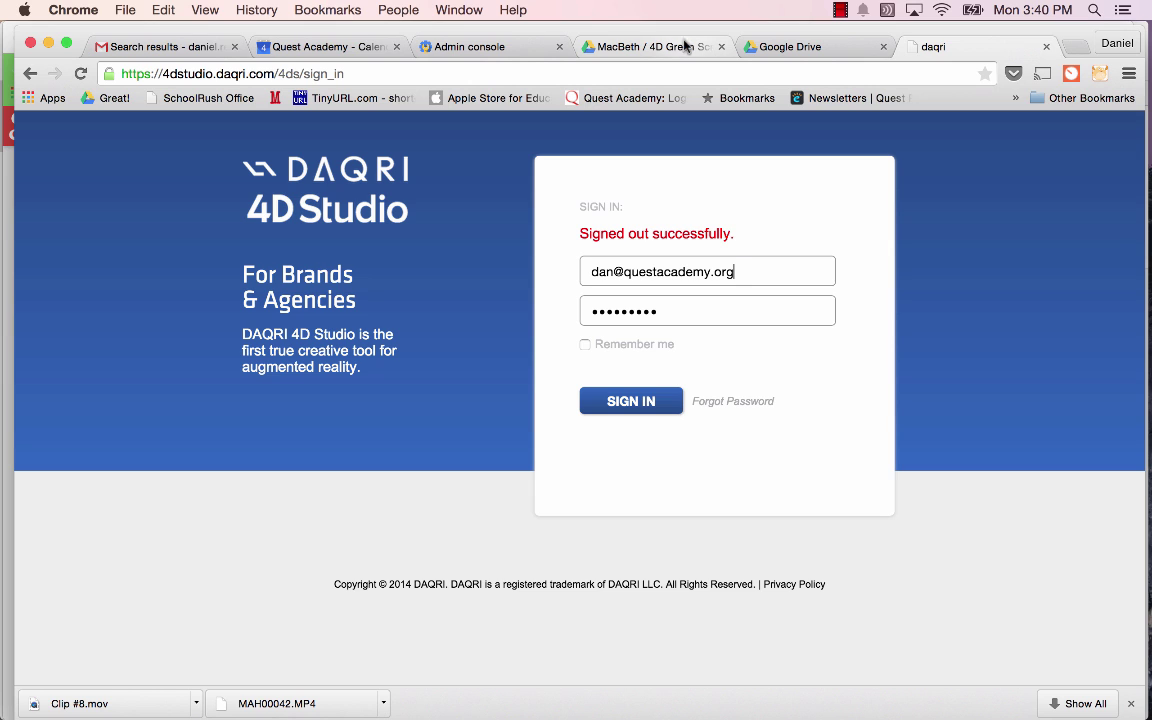
Switch from the DAQRI sign-in page to the 'MacBeth / 4D Green Screen' Drive folder
{"action": "left_click", "coordinate": [610, 44]}
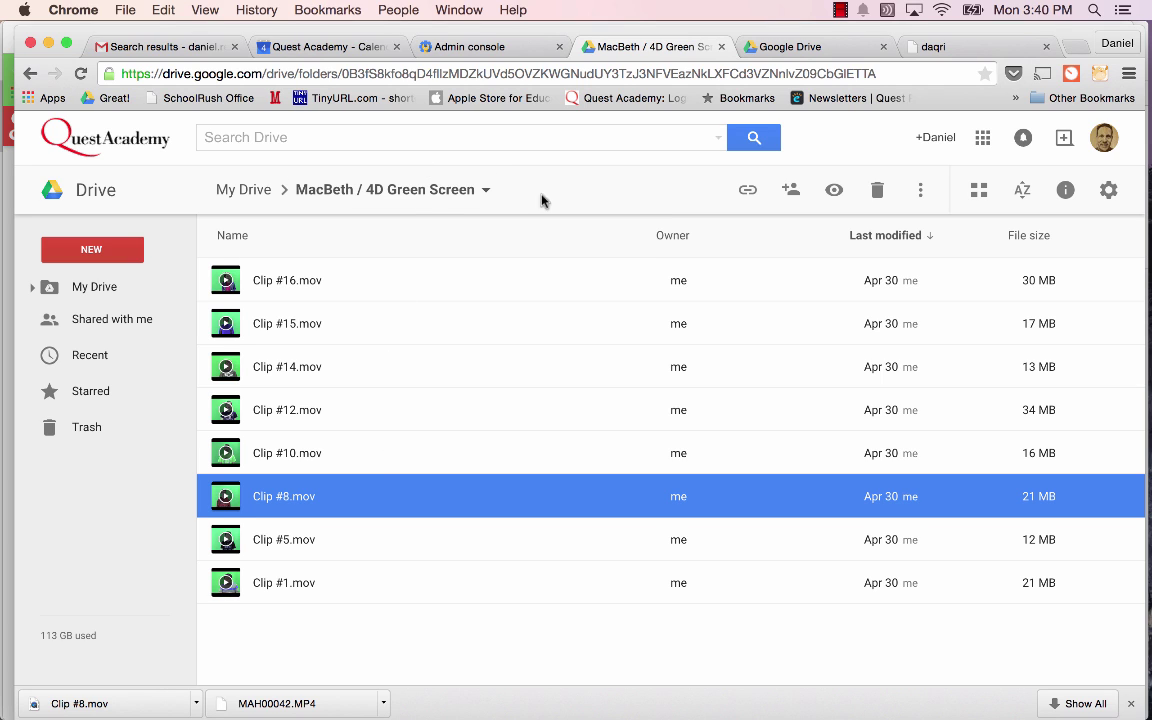
Preview the Clip #8.mov green-screen video, pause it, and close the preview
{"action": "double_click", "coordinate": [329, 494]}
{"action": "left_click", "coordinate": [202, 609]}
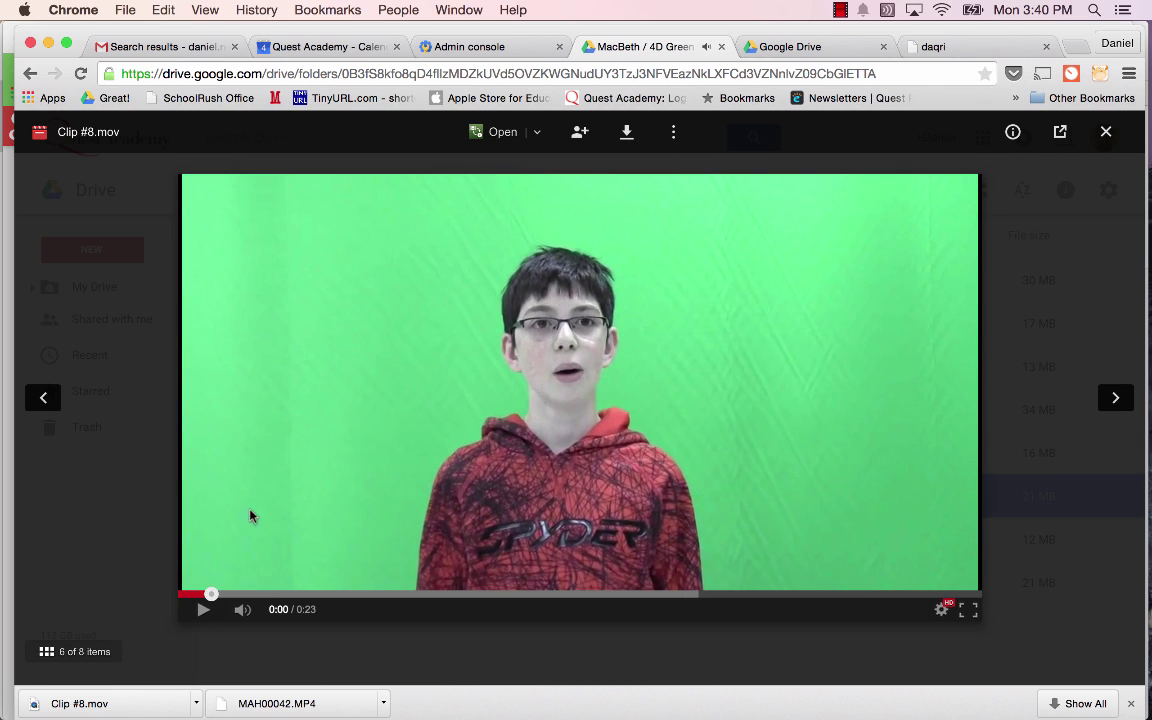
{"action": "left_click", "coordinate": [147, 538]}
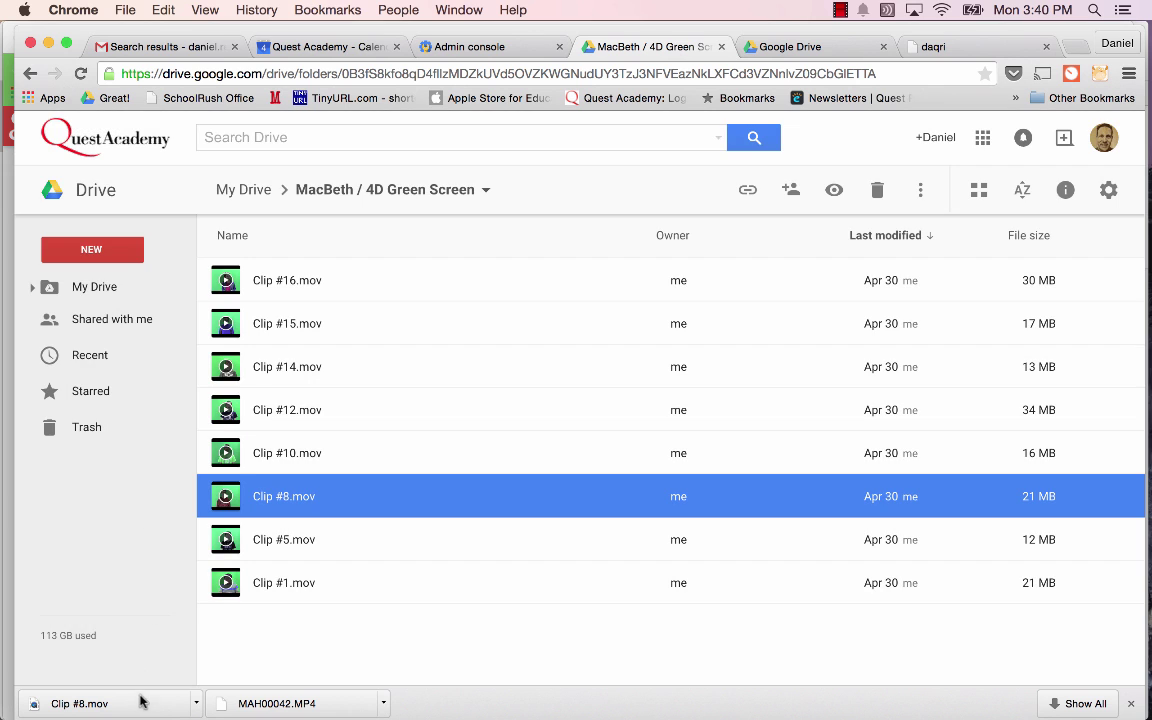
Open the MAH00042.MP4 stage-curtain video in Drive's preview player and pause it
{"action": "left_click", "coordinate": [790, 46]}
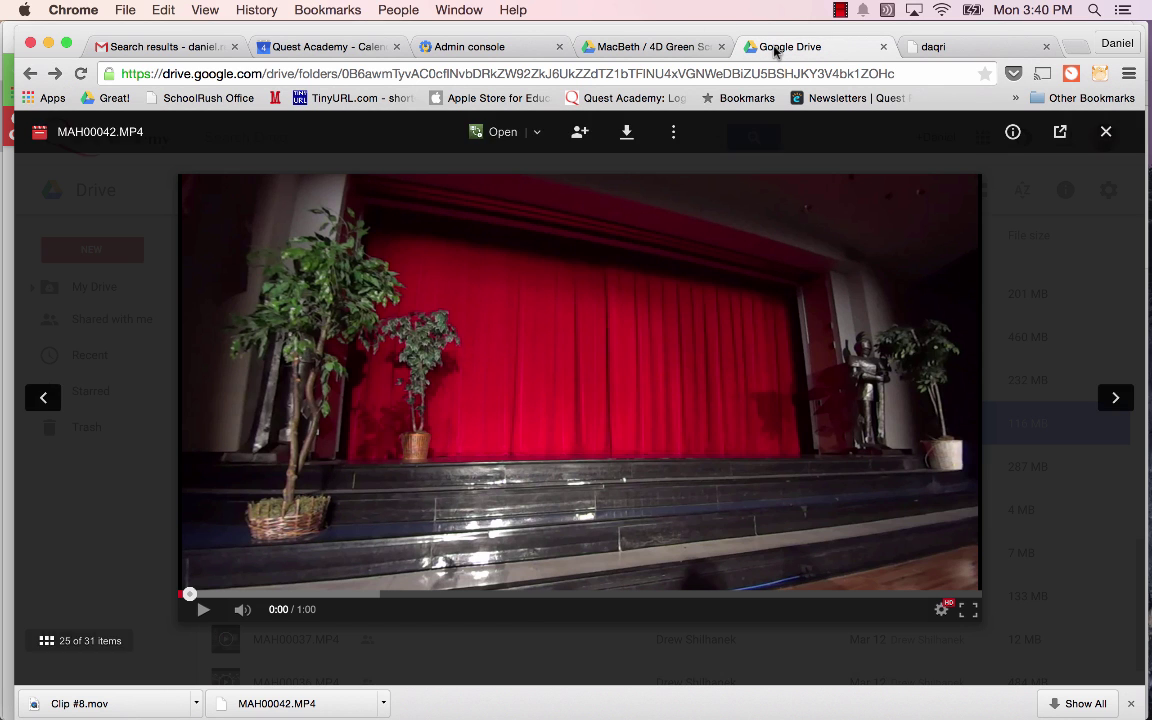
{"action": "left_click", "coordinate": [113, 491]}
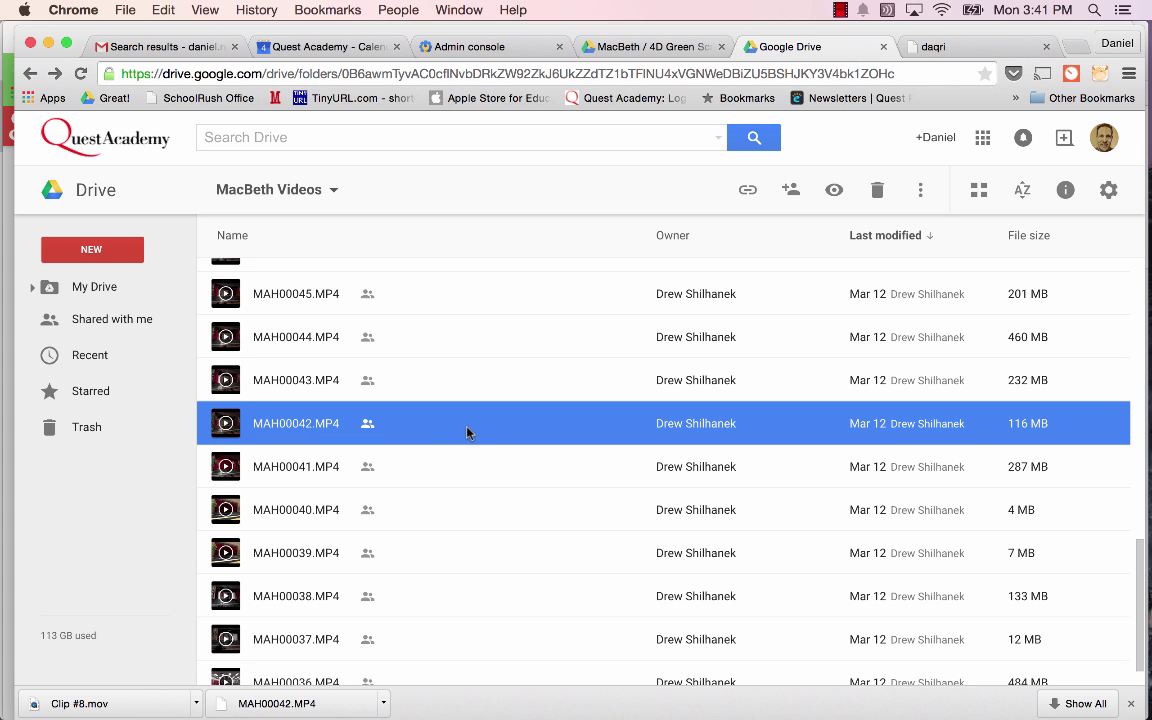
{"action": "double_click", "coordinate": [411, 433]}
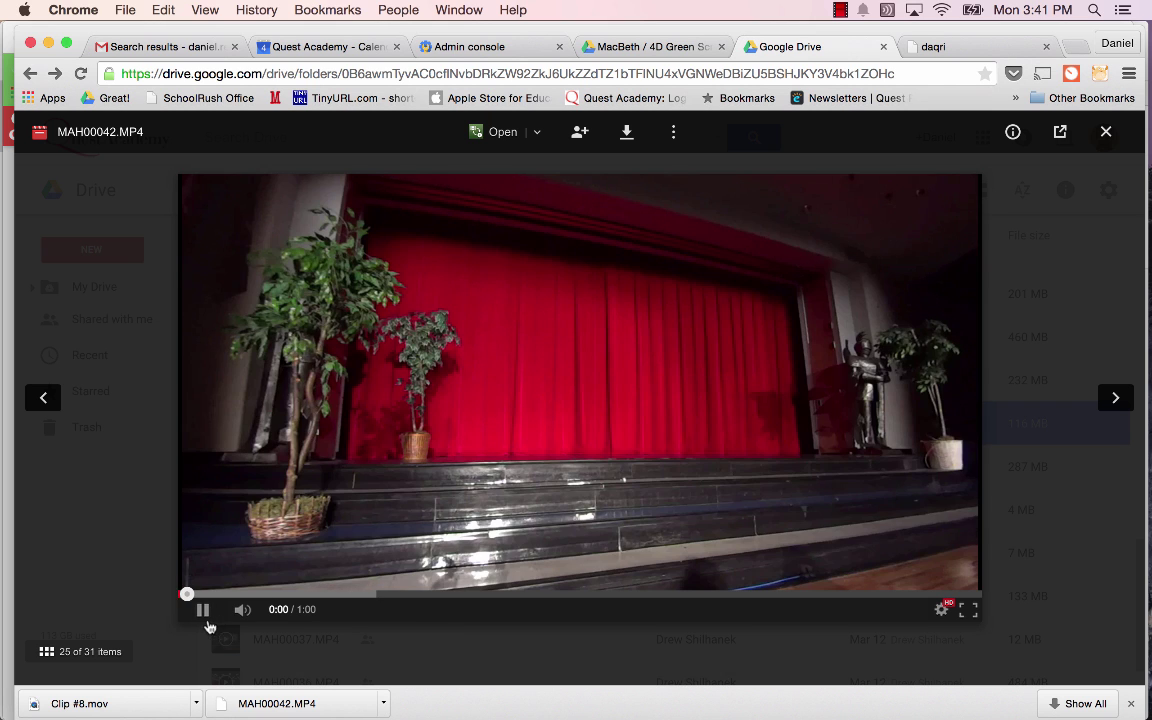
{"action": "left_click", "coordinate": [204, 612]}
Reveal the downloaded MAH00042.MP4 in Finder, then bring the browser back
{"action": "left_click", "coordinate": [384, 704]}
{"action": "left_click", "coordinate": [420, 676]}
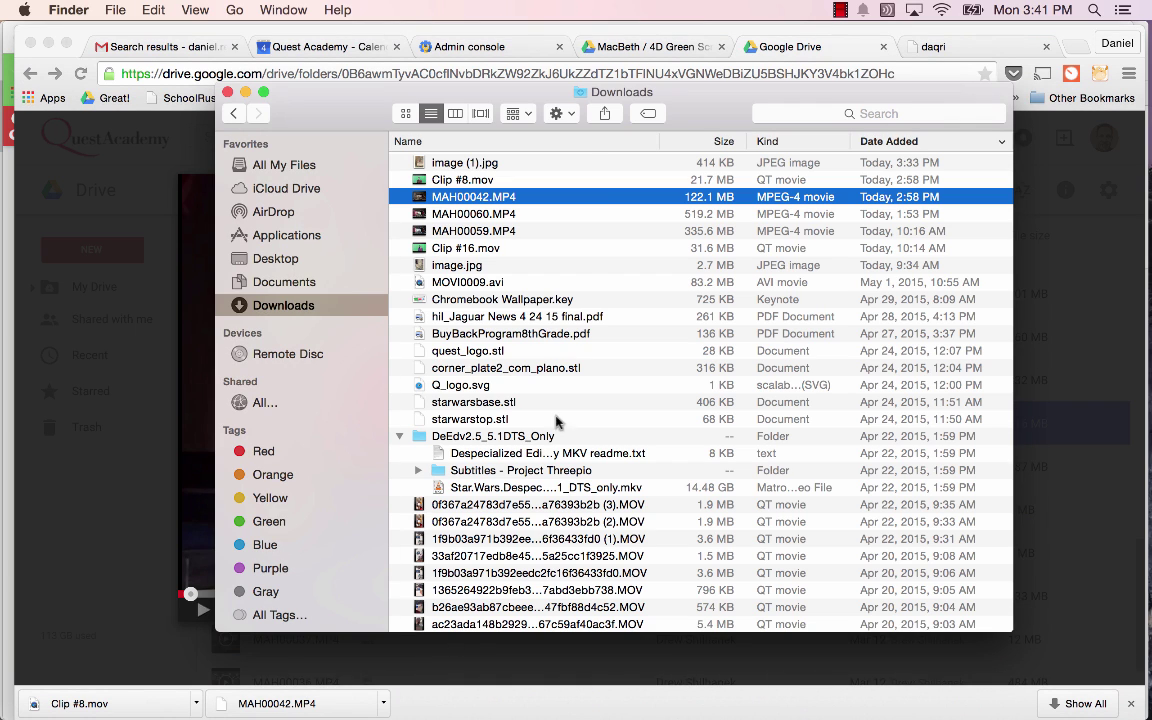
{"action": "left_click_drag", "start_coordinate": [711, 112], "coordinate": [609, 348]}
{"action": "key", "text": "super+Tab"}
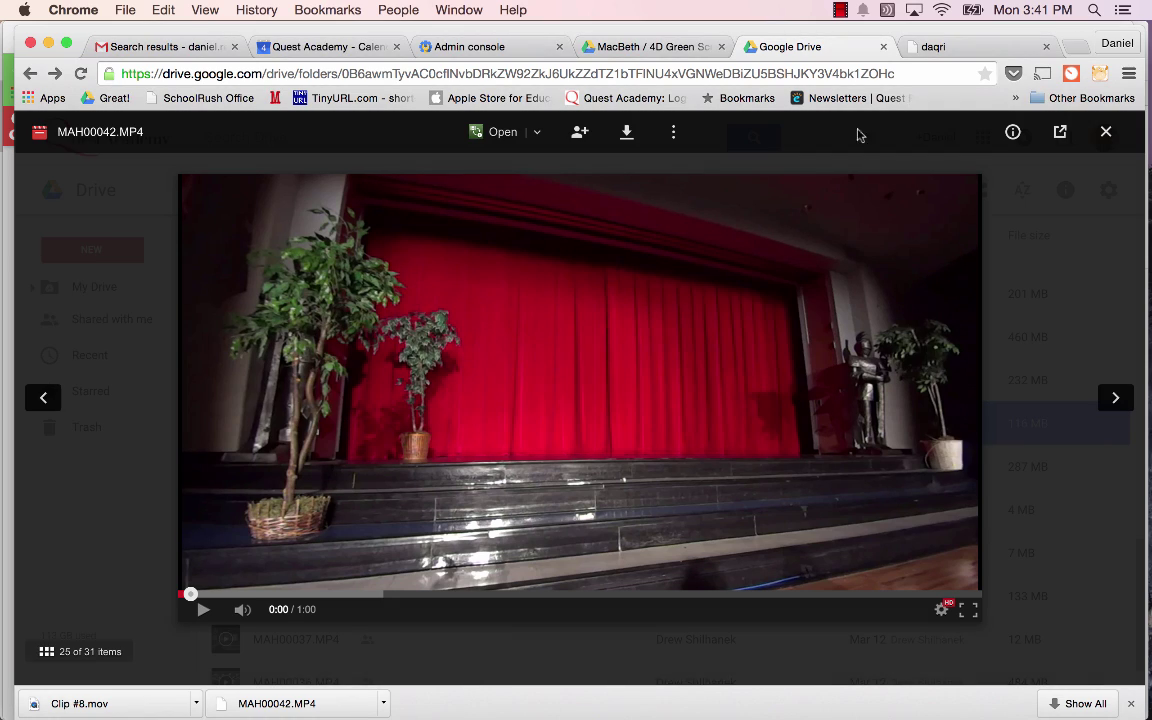
Open the Illum Man image from the desktop in Preview and centre its window
{"action": "key", "text": "F11"}
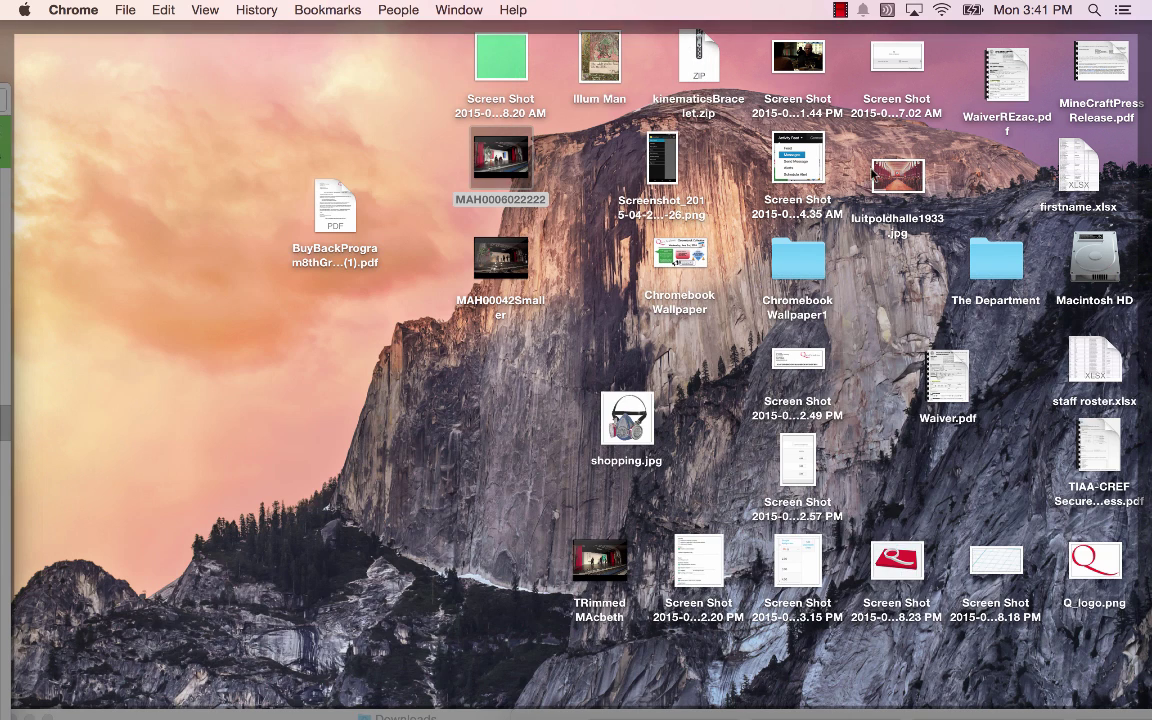
{"action": "left_click", "coordinate": [601, 57]}
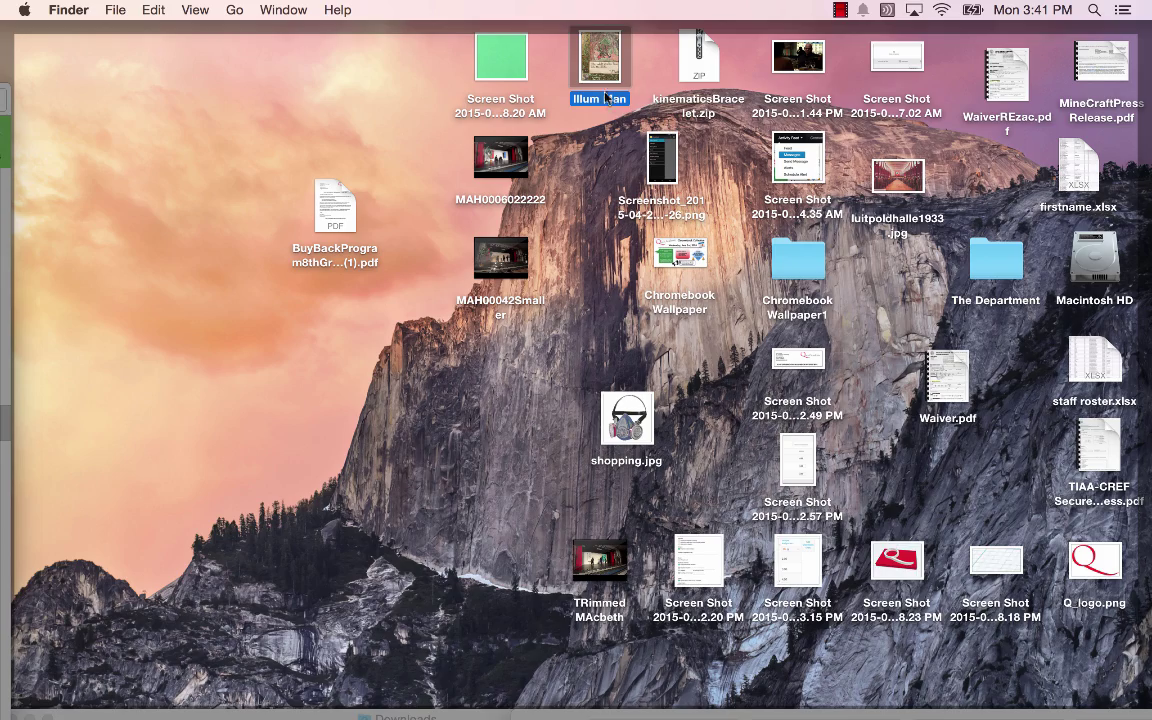
{"action": "double_click", "coordinate": [594, 58]}
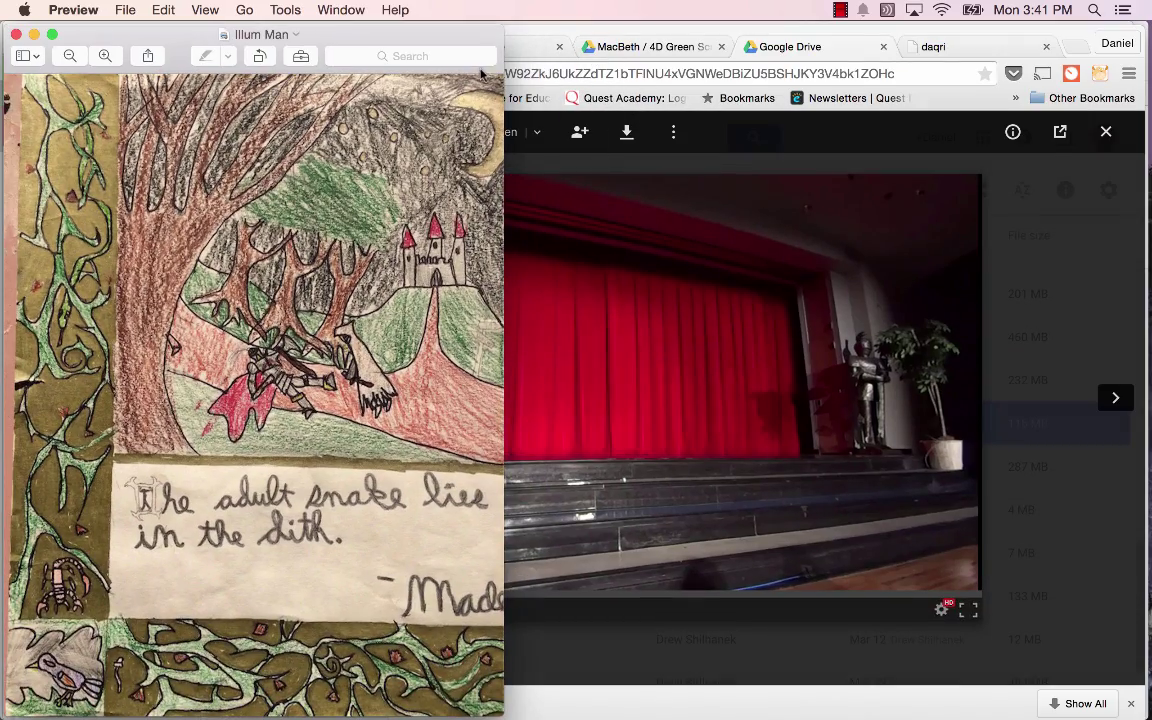
{"action": "left_click_drag", "start_coordinate": [381, 36], "coordinate": [681, 24]}
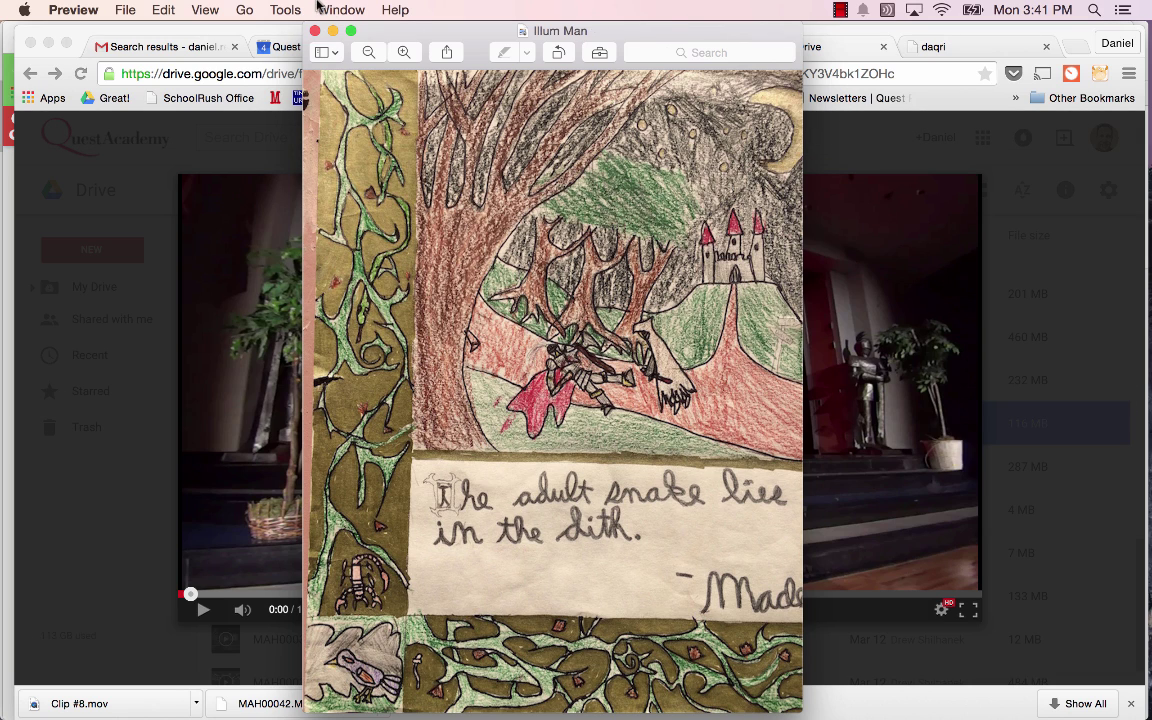
Open Illum Man's Adjust Size settings and try width values 2300 and 2700
{"action": "left_click", "coordinate": [287, 10]}
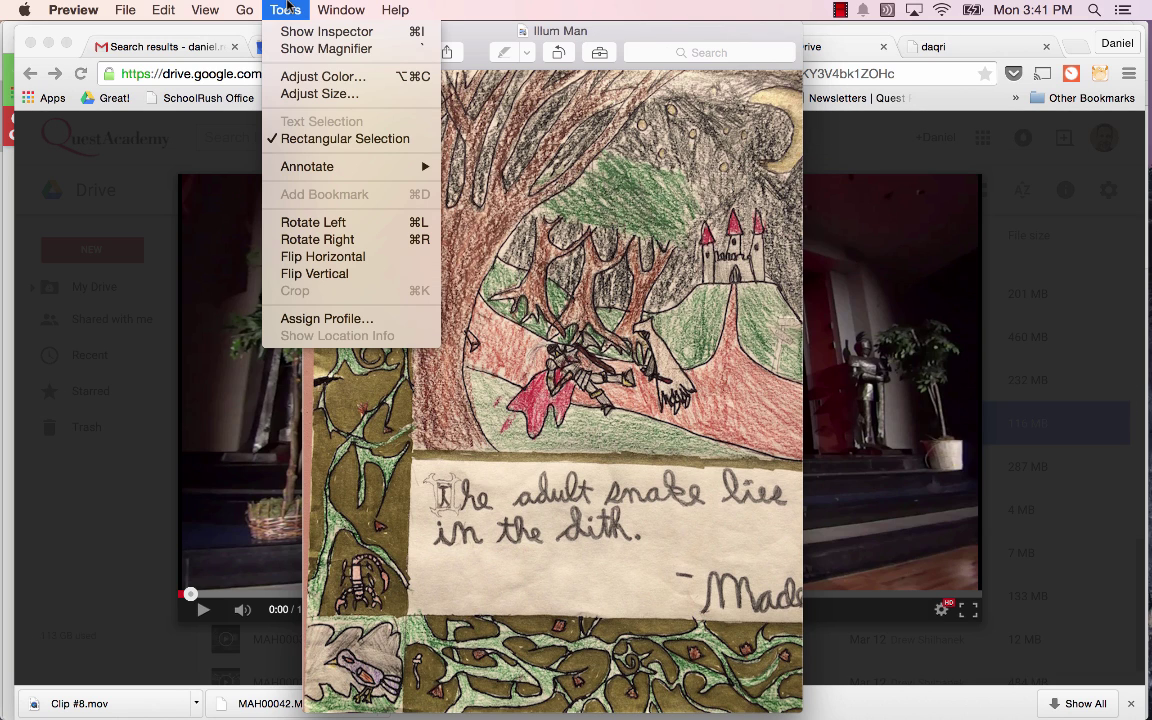
{"action": "left_click", "coordinate": [310, 94]}
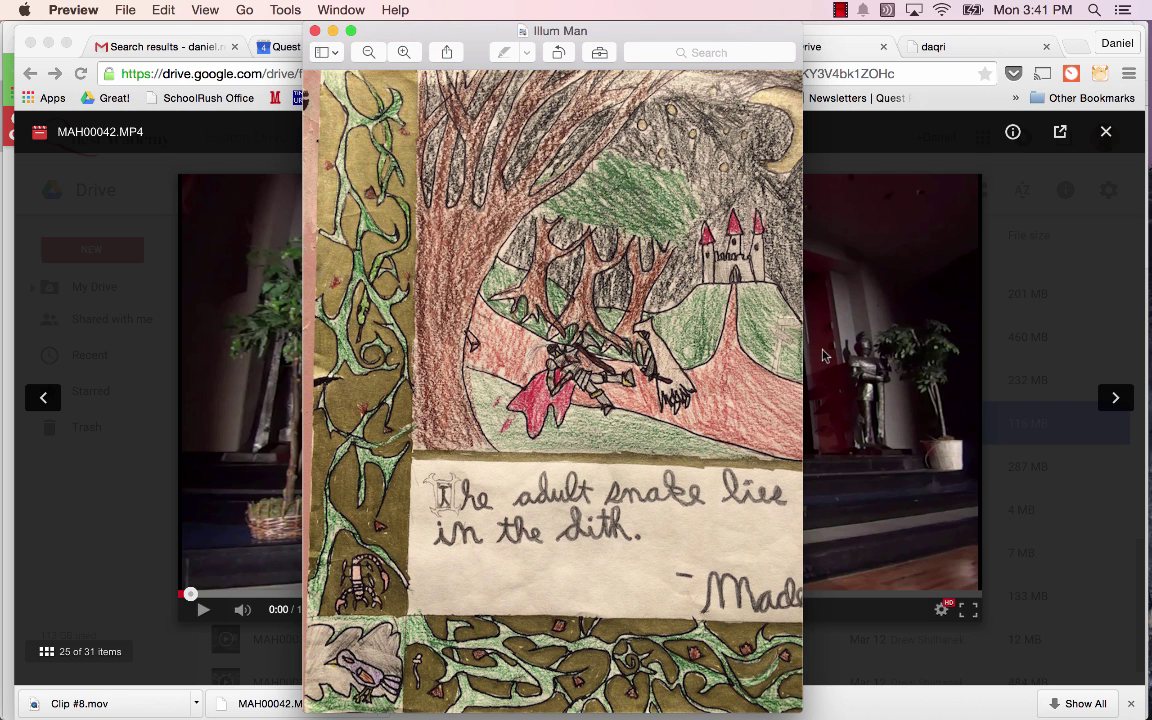
{"action": "left_click", "coordinate": [285, 10]}
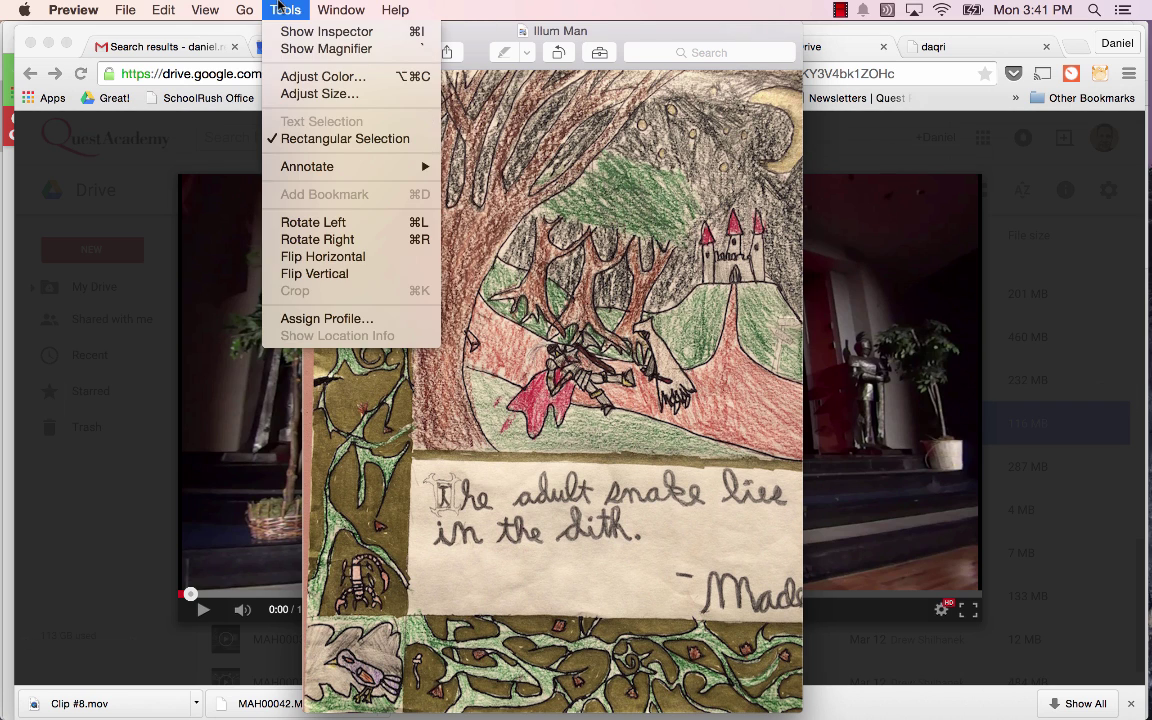
{"action": "left_click", "coordinate": [305, 95]}
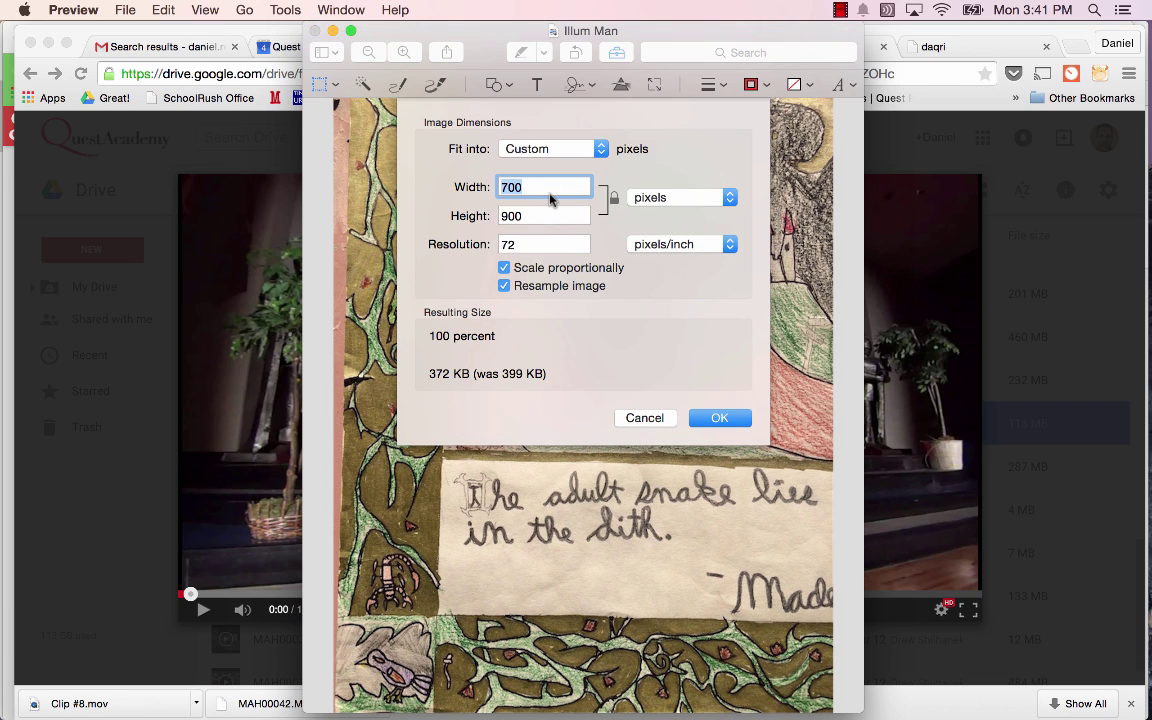
{"action": "type", "text": "2300"}
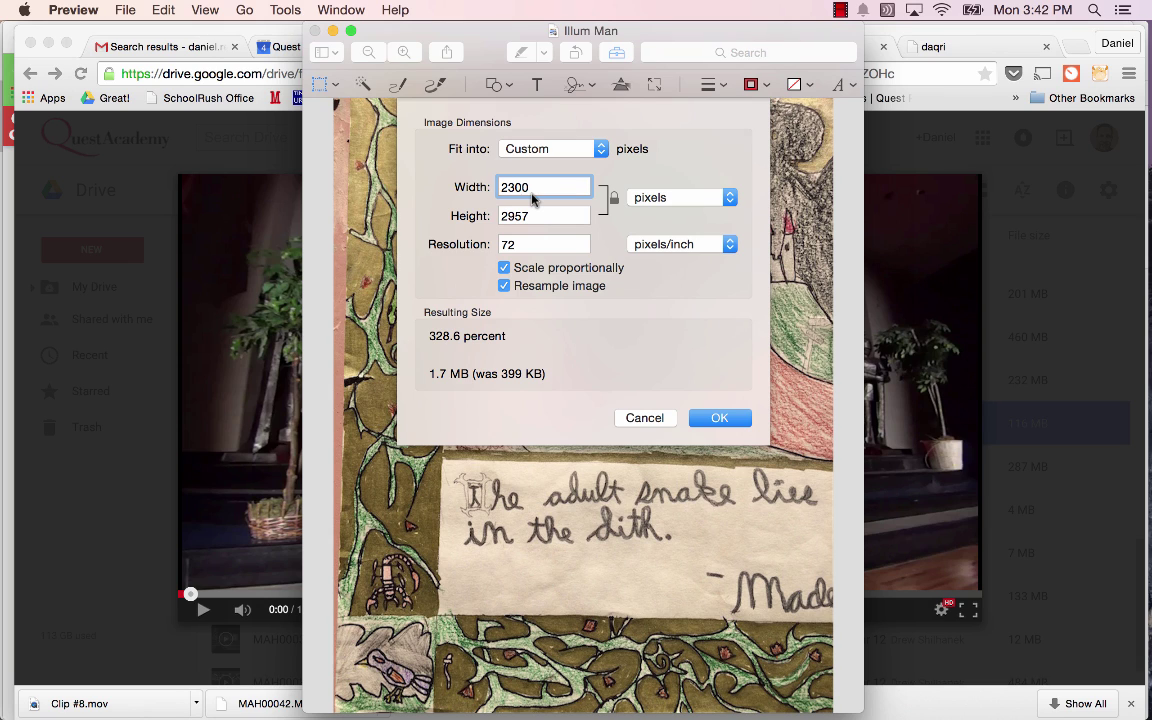
{"action": "double_click", "coordinate": [532, 196]}
{"action": "type", "text": "2"}
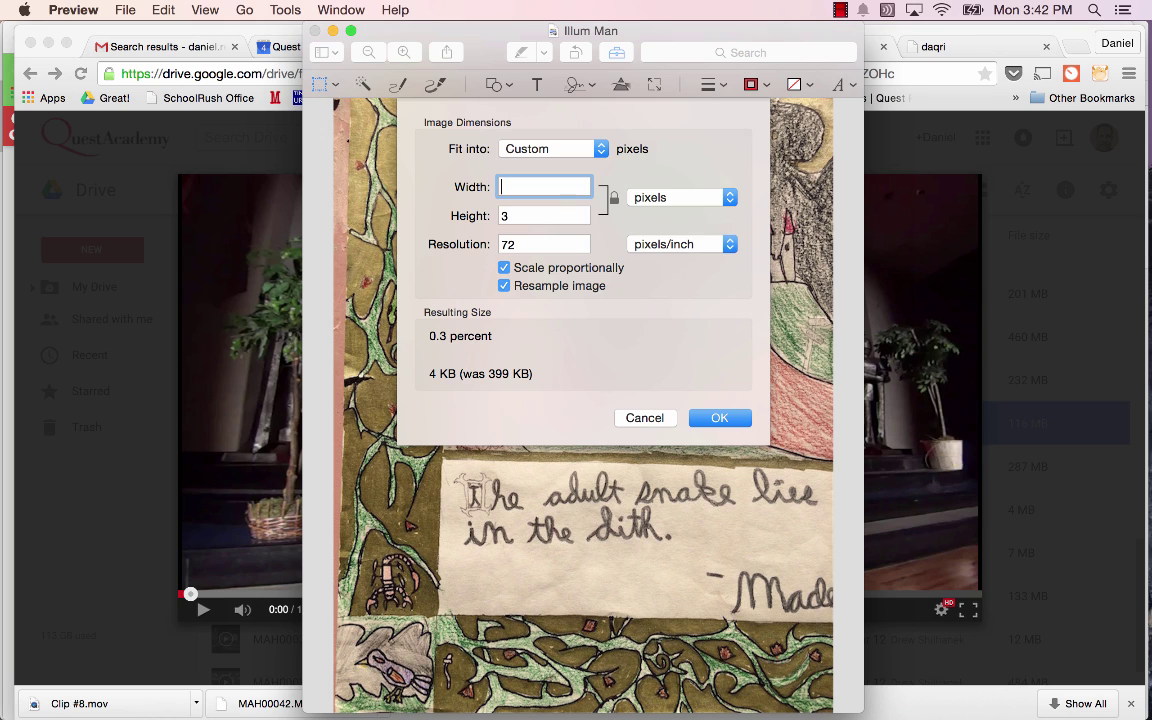
{"action": "type", "text": "700"}
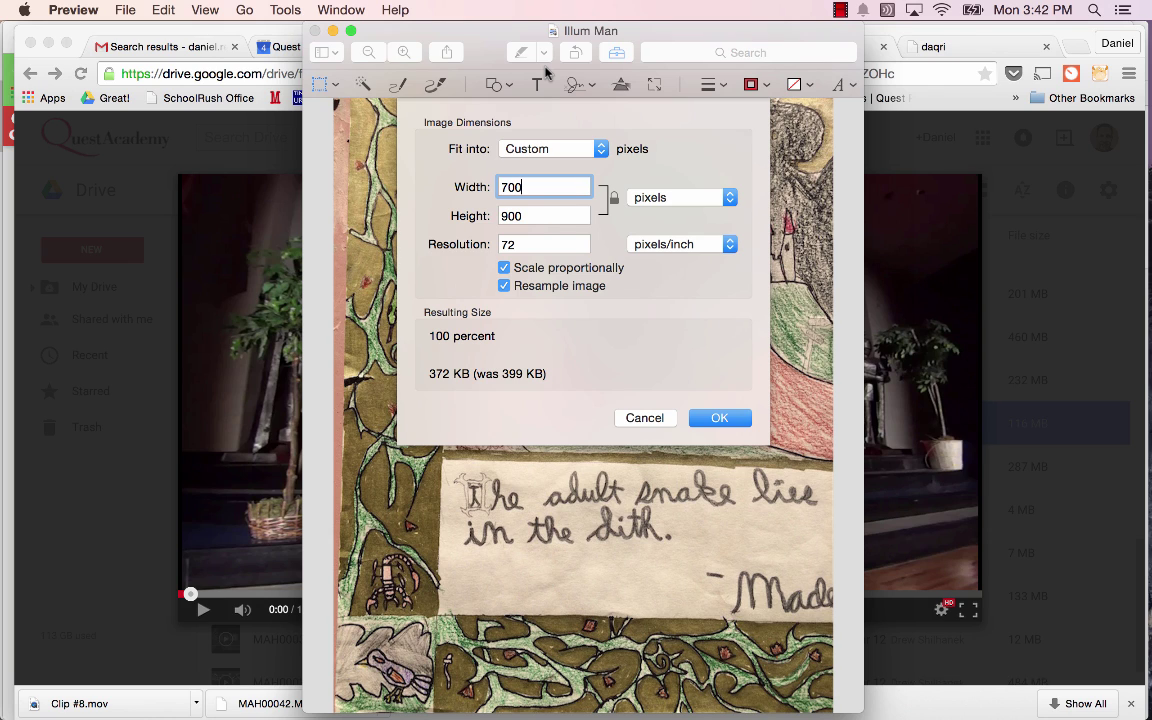
Turn off proportional scaling and apply 700 × 900 pixels to Illum Man
{"action": "left_click", "coordinate": [505, 268]}
{"action": "left_click", "coordinate": [552, 216]}
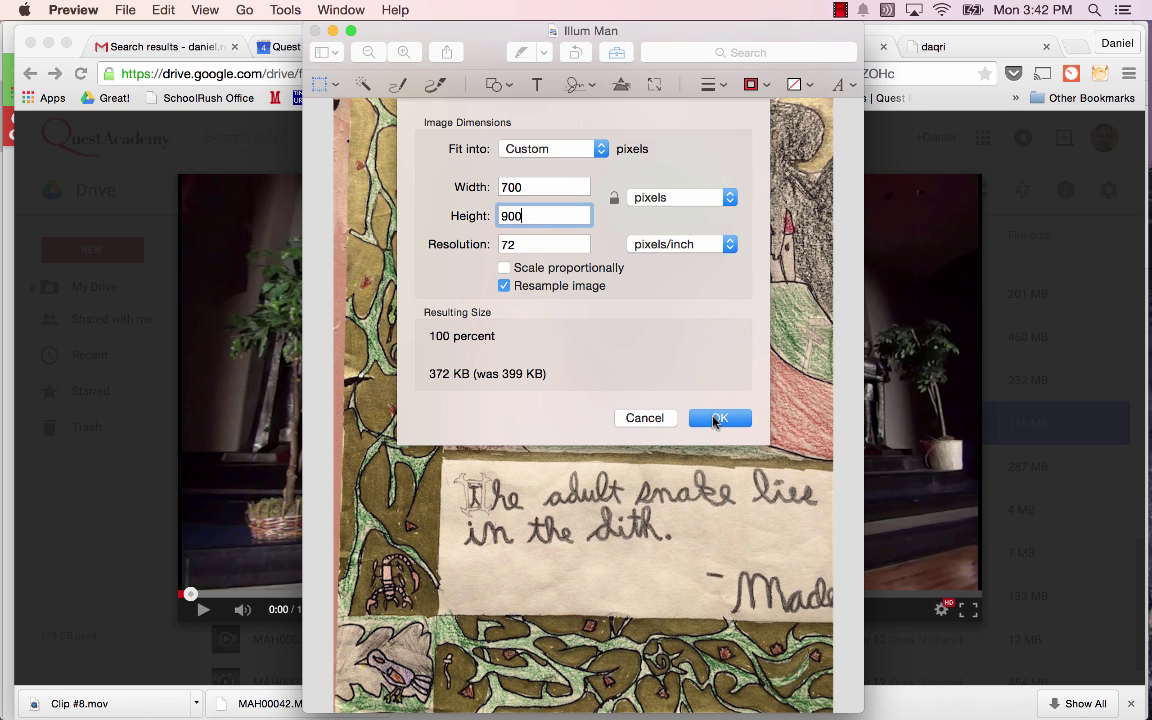
{"action": "left_click", "coordinate": [719, 418]}
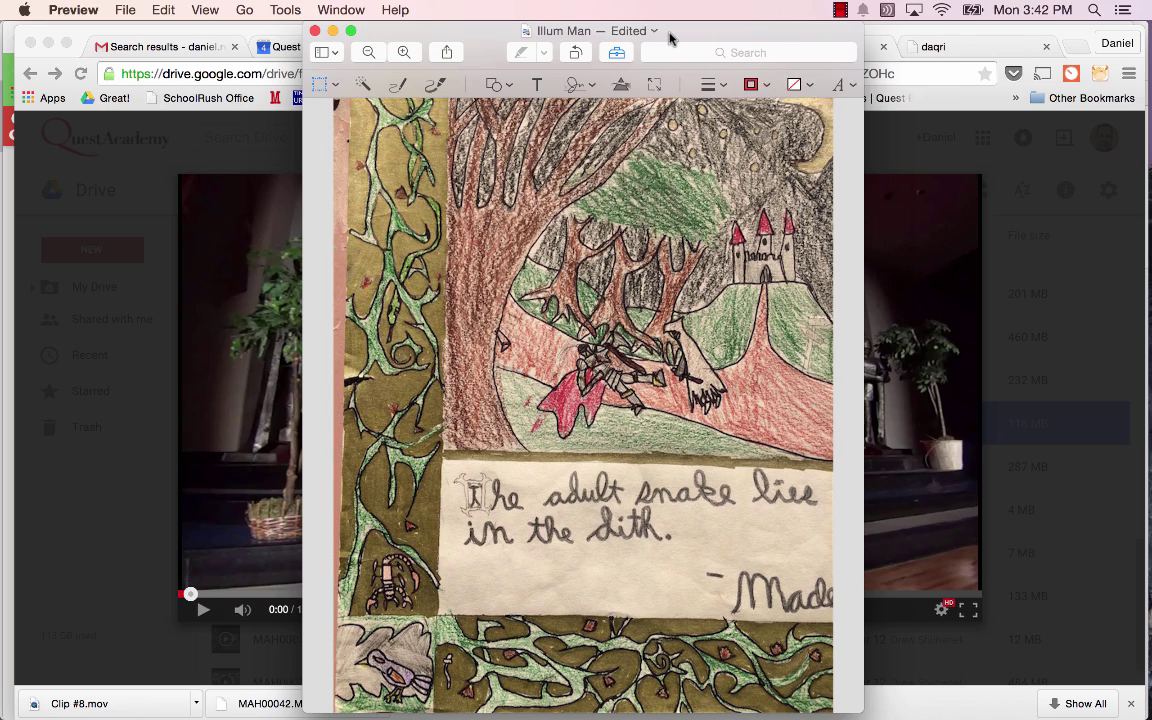
Recheck and confirm the 700 × 900 image size, then bring Camtasia to the front
{"action": "left_click_drag", "start_coordinate": [676, 36], "coordinate": [634, 38]}
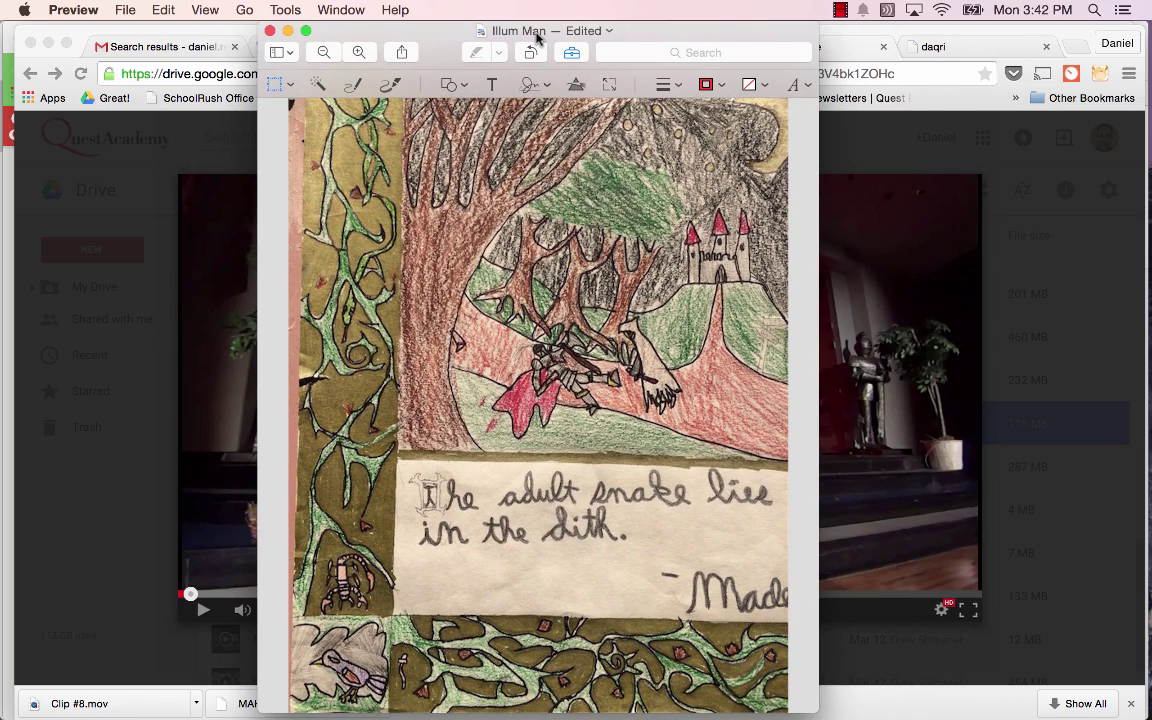
{"action": "left_click", "coordinate": [280, 10]}
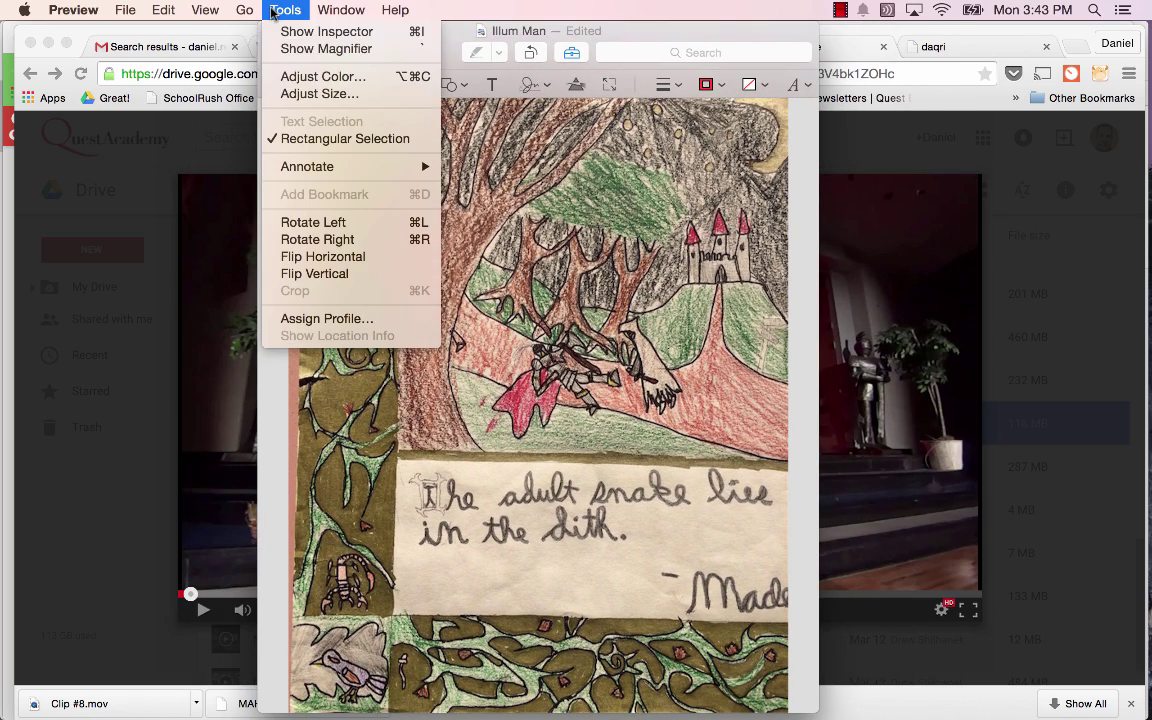
{"action": "left_click", "coordinate": [319, 93]}
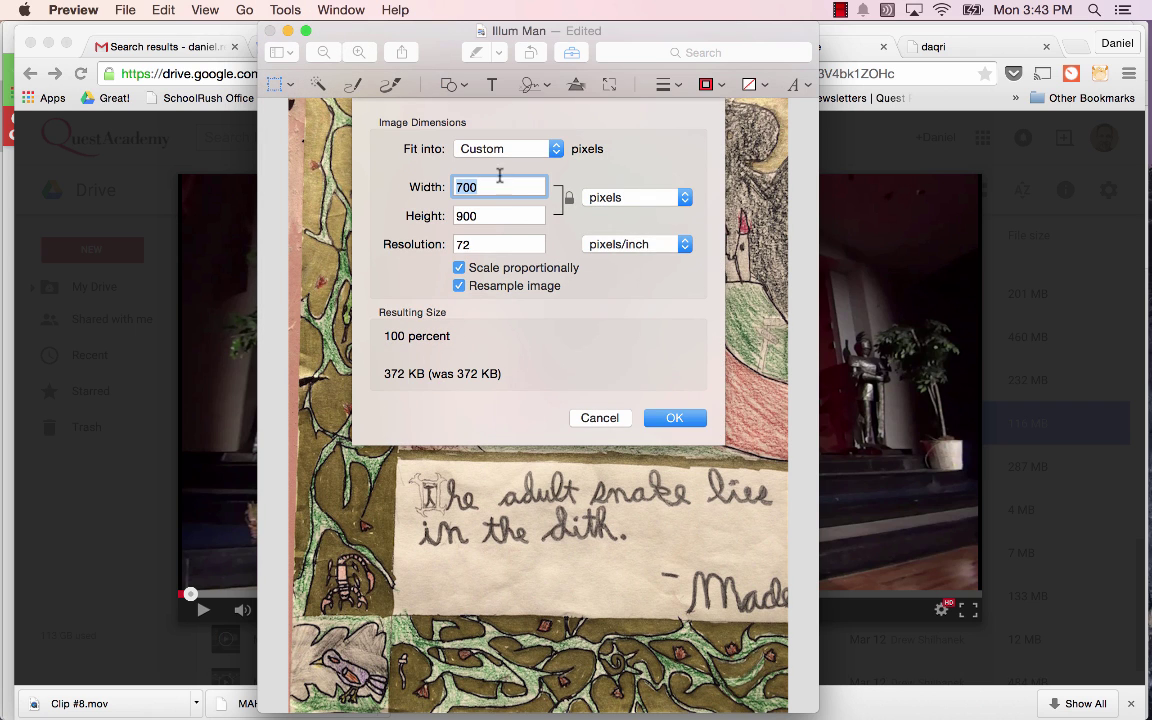
{"action": "left_click", "coordinate": [675, 418]}
{"action": "key", "text": "super+Tab"}
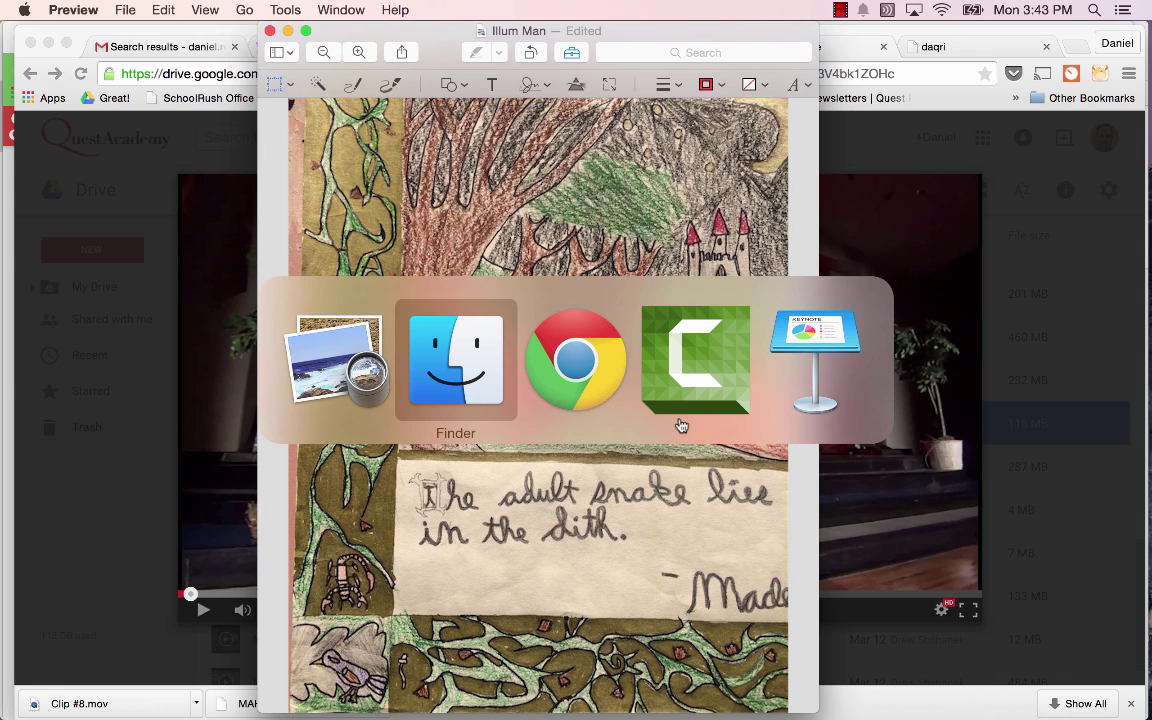
{"action": "left_click", "coordinate": [628, 338]}
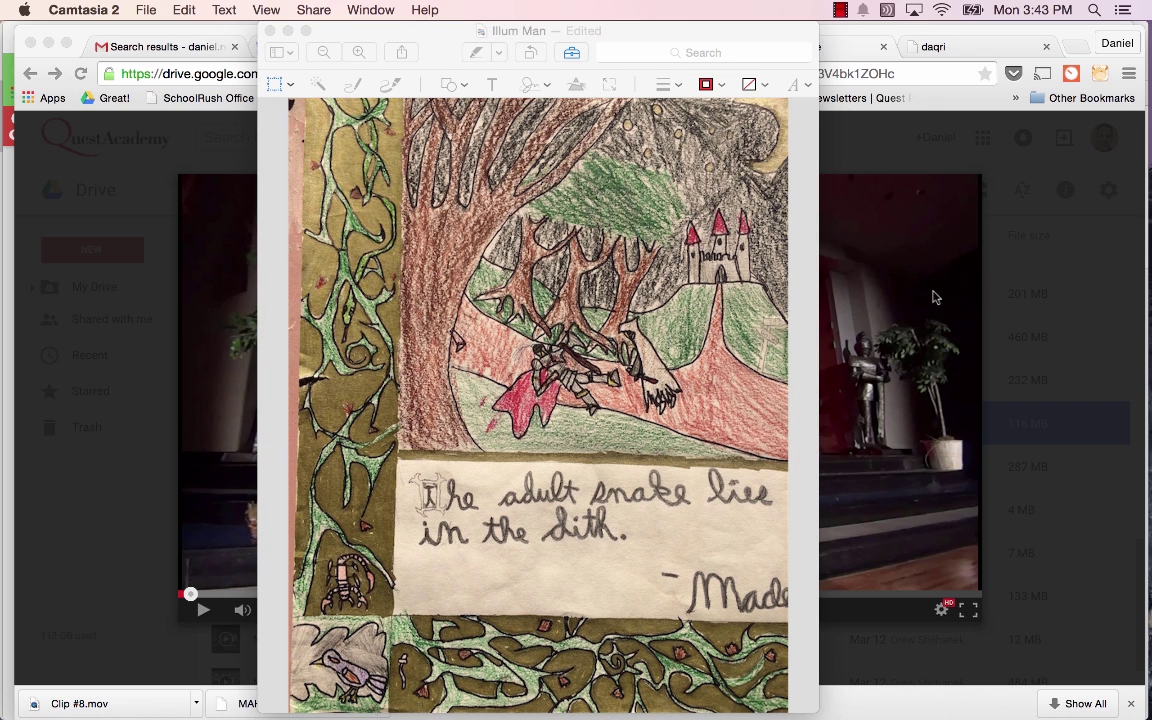
Sign back into DAQRI 4D Studio, reaching My Projects with the live 'hecate' project
{"action": "left_click", "coordinate": [1044, 237]}
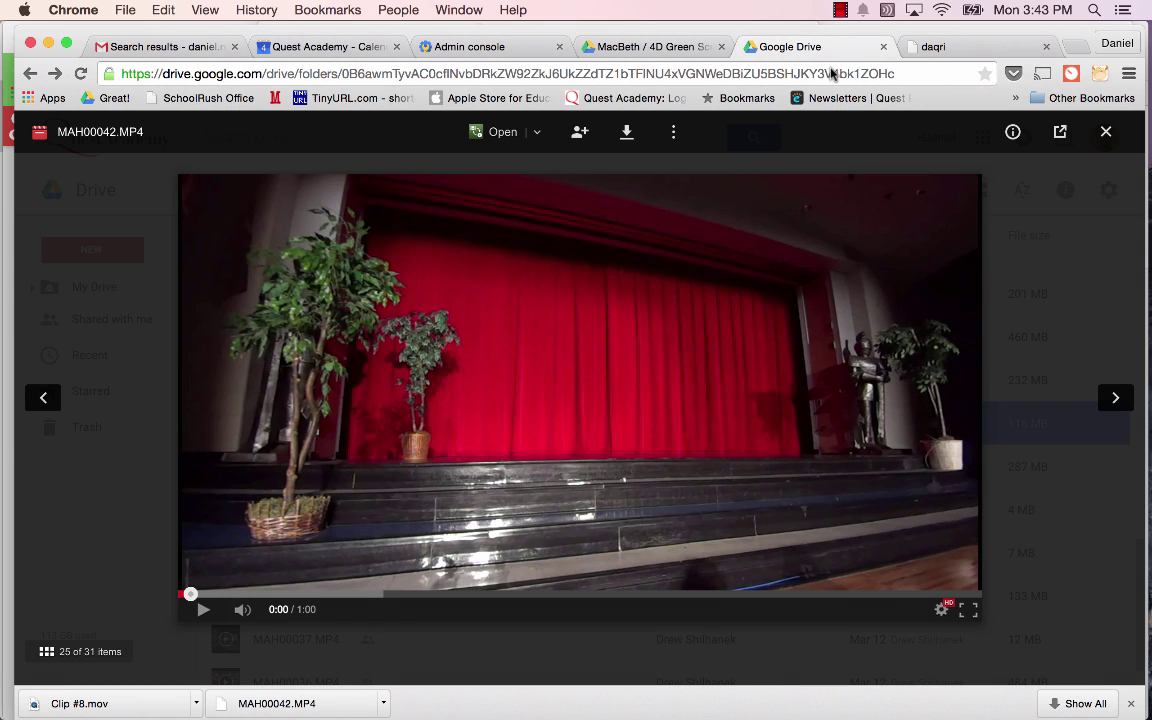
{"action": "left_click", "coordinate": [933, 46]}
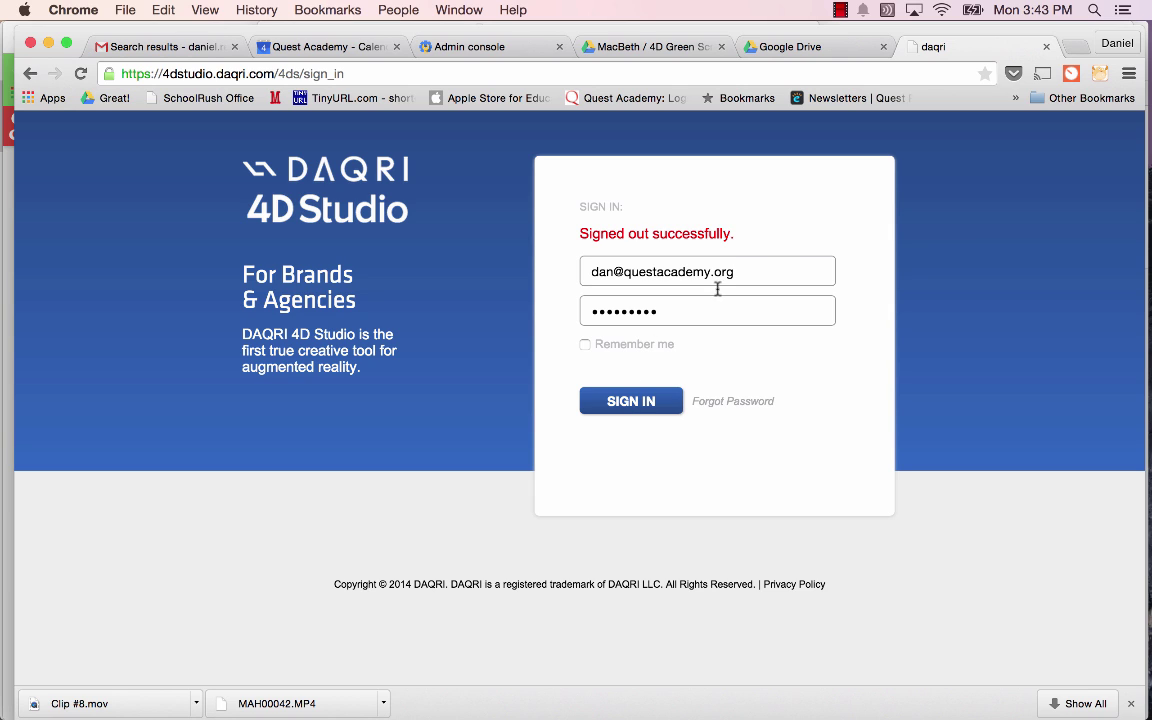
{"action": "left_click", "coordinate": [646, 400]}
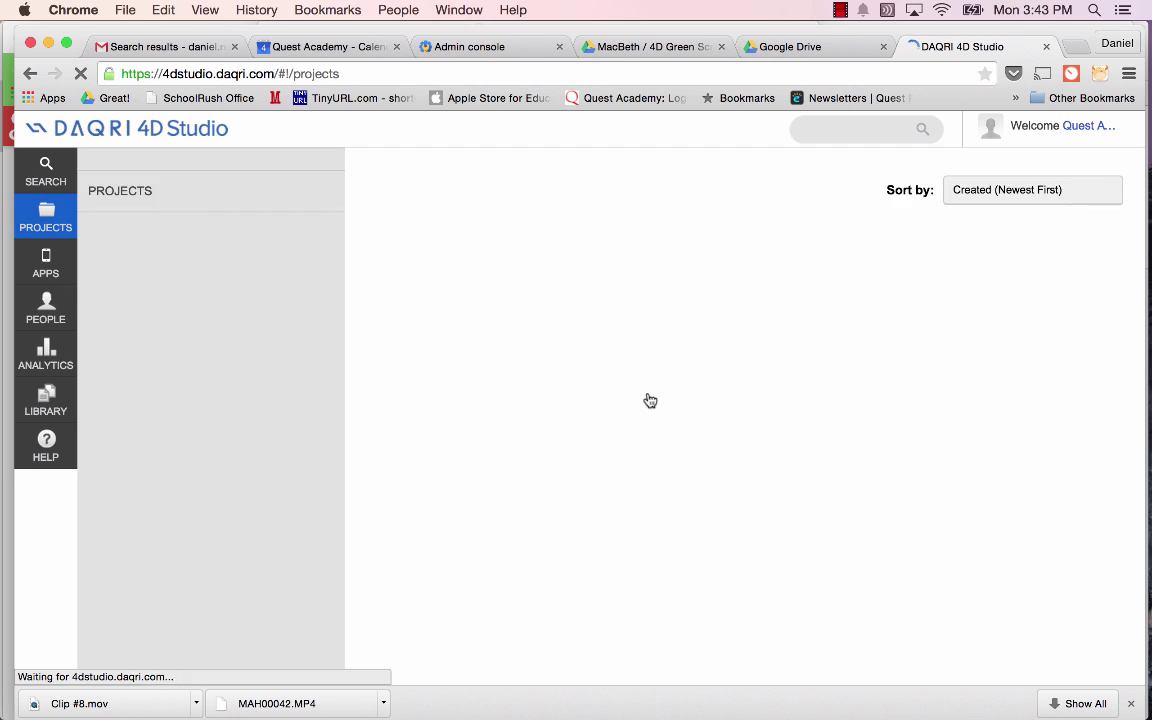
{"action": "mouse_move", "coordinate": [745, 300]}
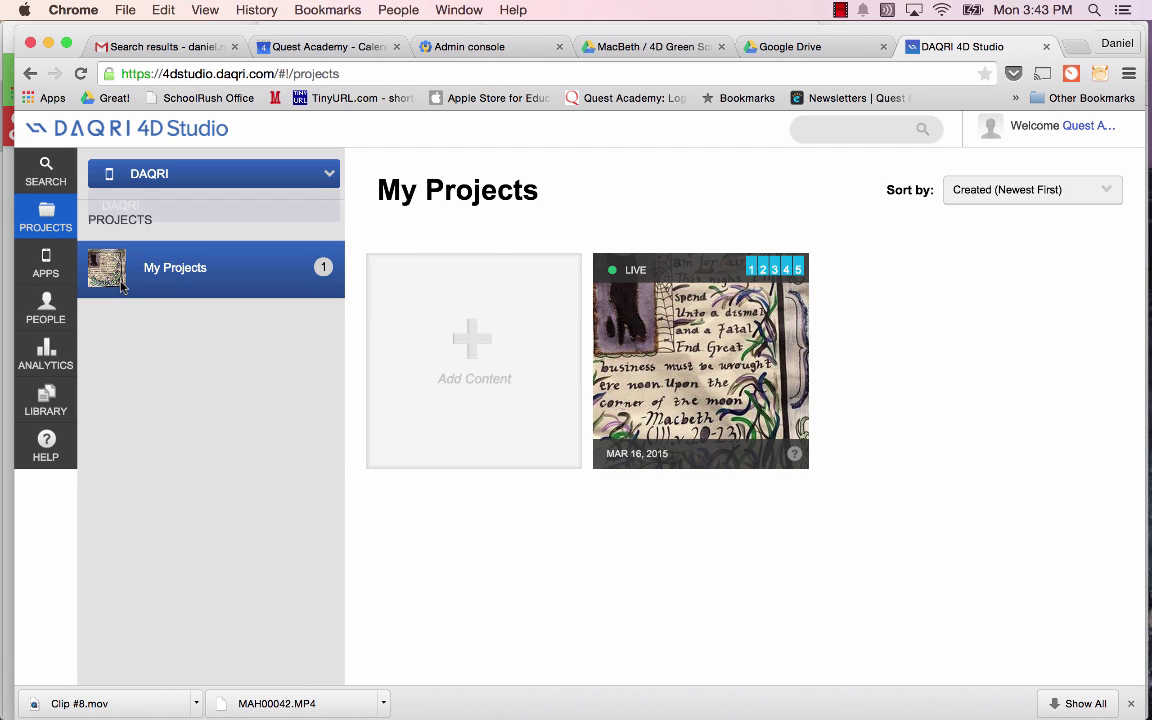
{"action": "mouse_move", "coordinate": [606, 324]}
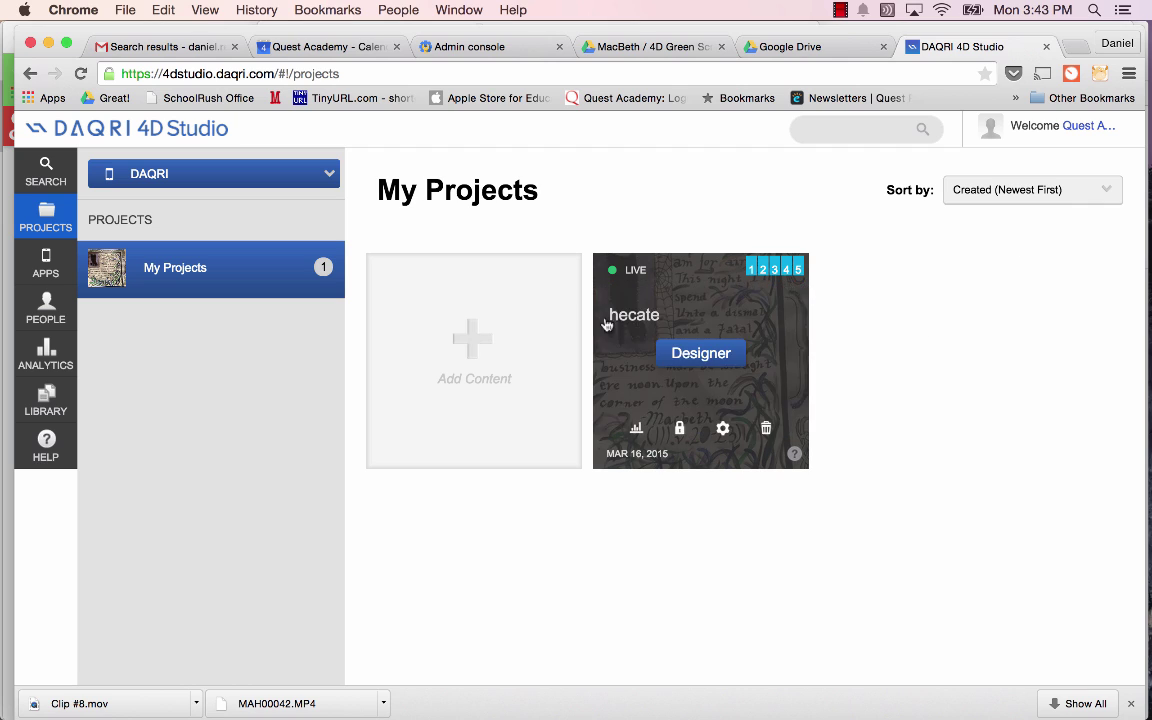
Upload Clip #8.mov from Downloads into the DAQRI 4D Studio Library
{"action": "left_click", "coordinate": [45, 402]}
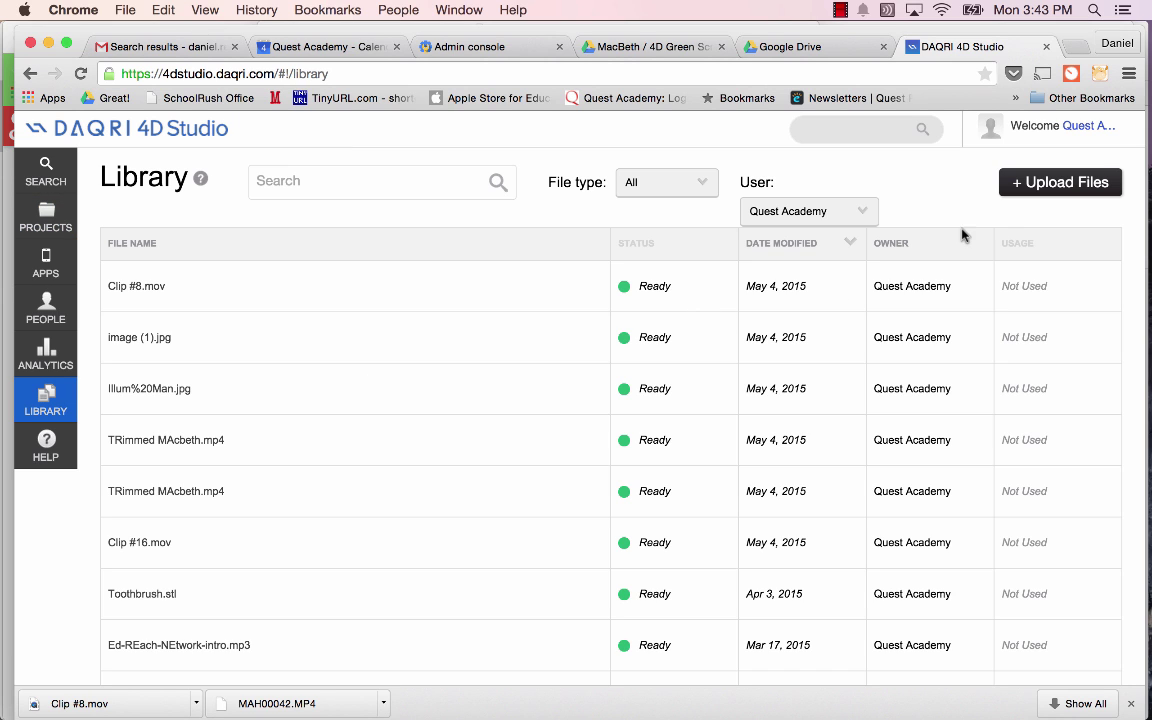
{"action": "left_click", "coordinate": [1054, 187]}
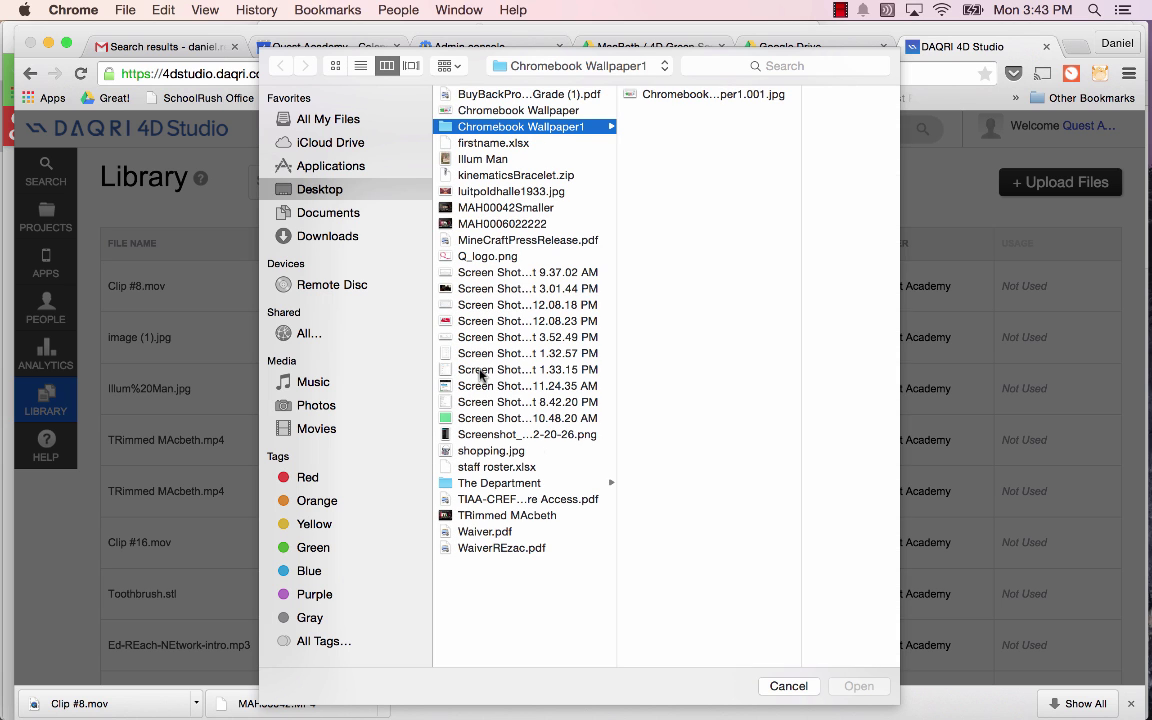
{"action": "left_click", "coordinate": [318, 236]}
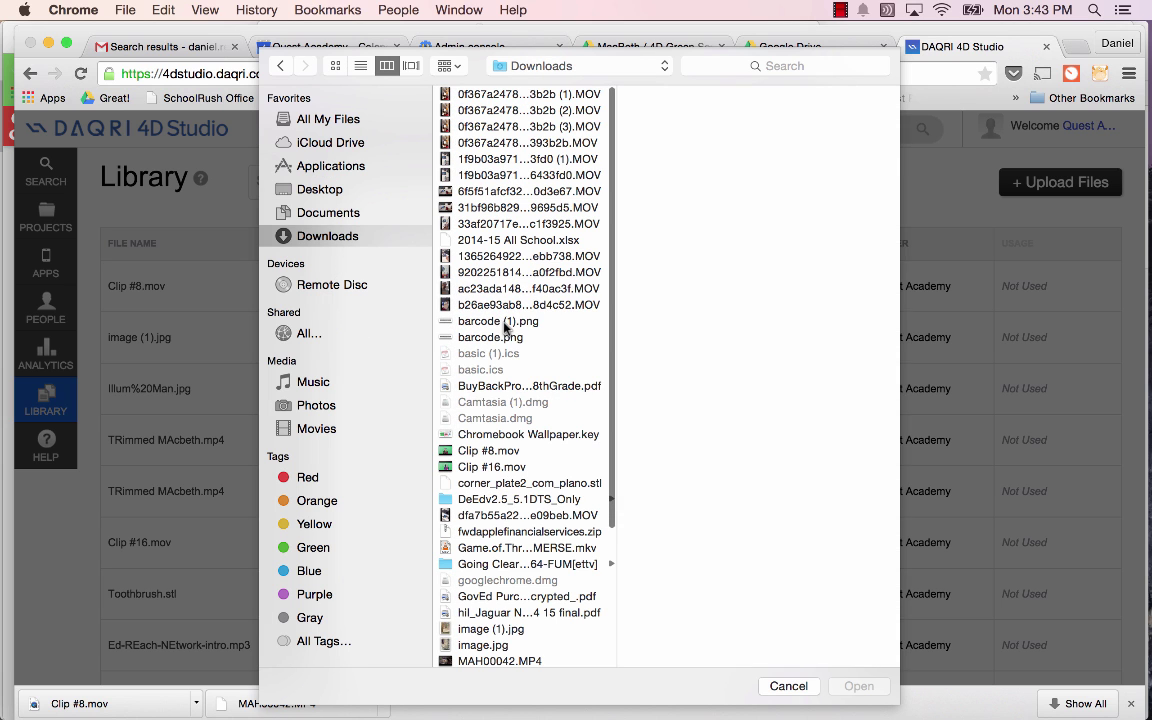
{"action": "scroll", "coordinate": [505, 330], "scroll_direction": "down", "scroll_amount": 1}
{"action": "left_click", "coordinate": [500, 441]}
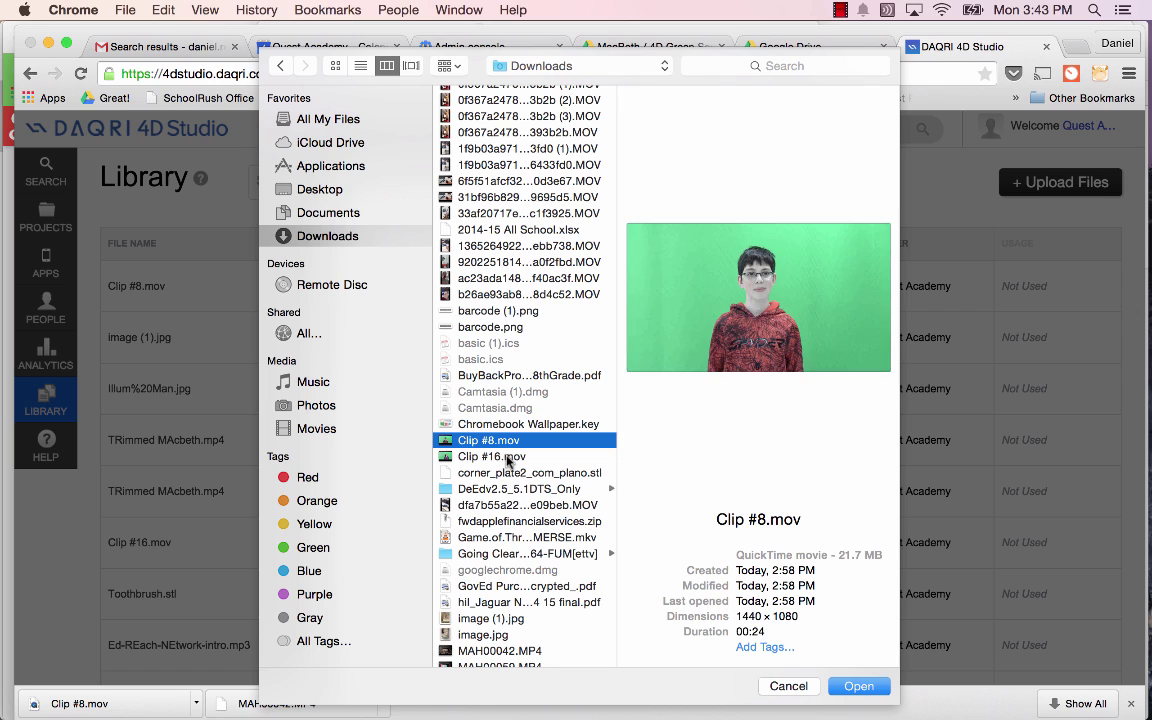
{"action": "left_click", "coordinate": [507, 457]}
{"action": "left_click", "coordinate": [502, 441]}
{"action": "left_click", "coordinate": [858, 686]}
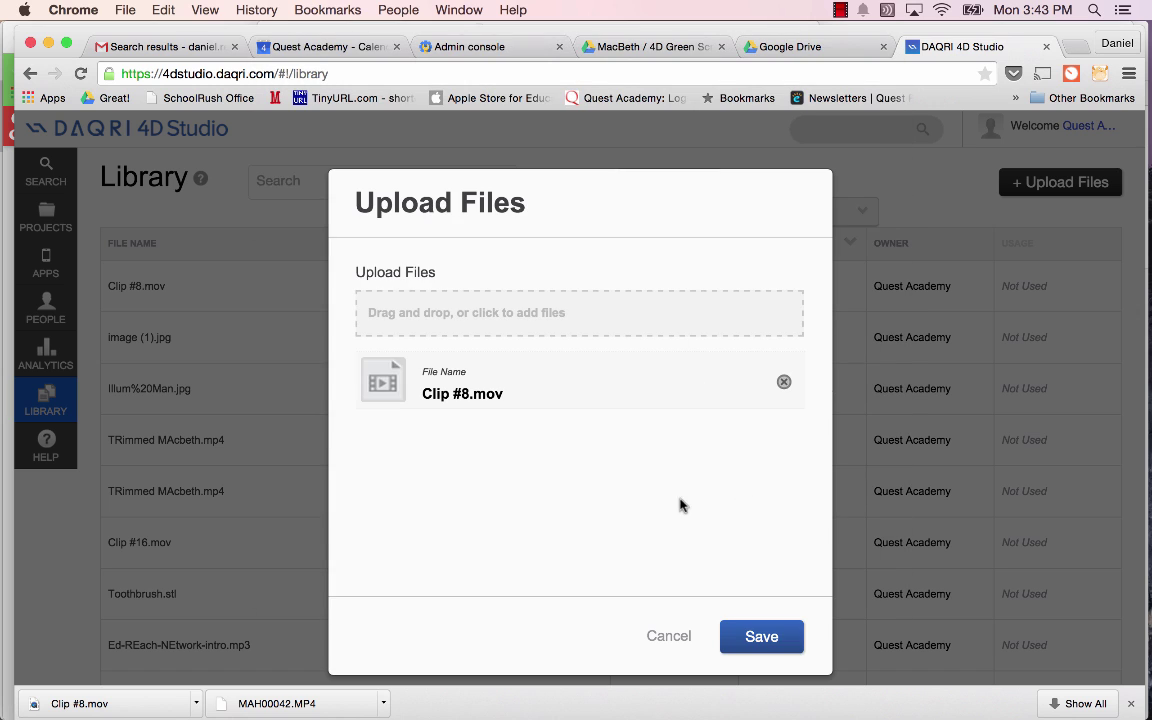
{"action": "left_click", "coordinate": [762, 645]}
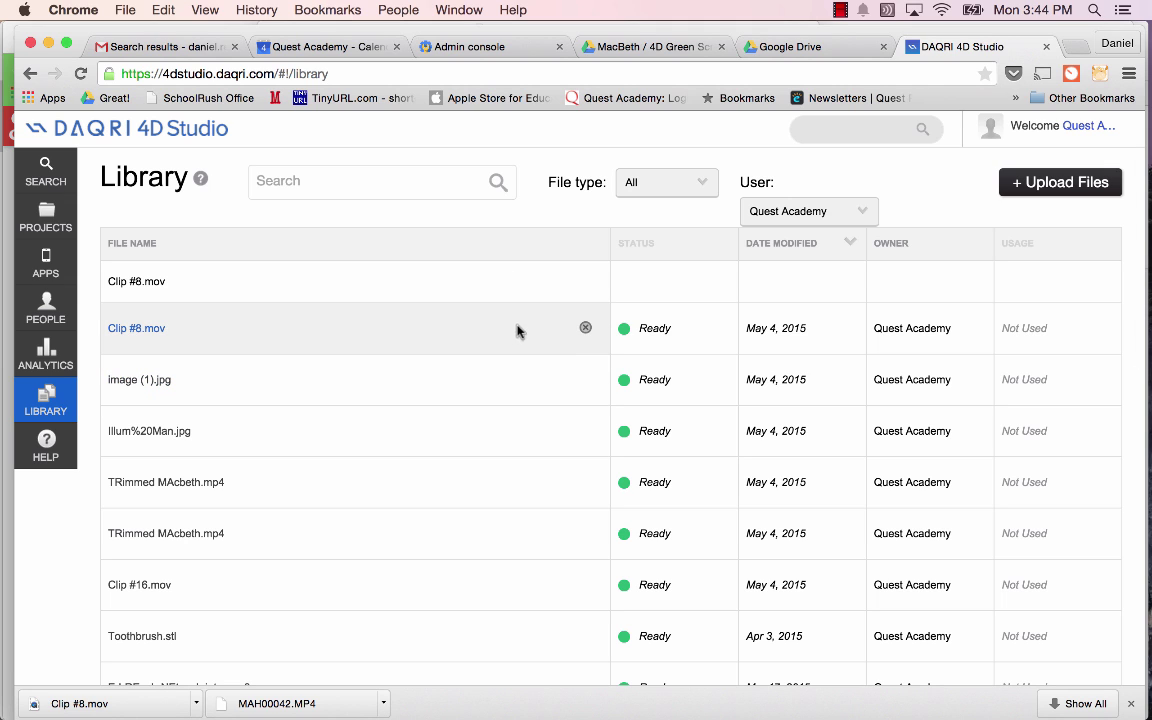
Cancel an empty extra upload and open the downloaded MAH00042.MP4 in QuickTime Player
{"action": "left_click", "coordinate": [1062, 183]}
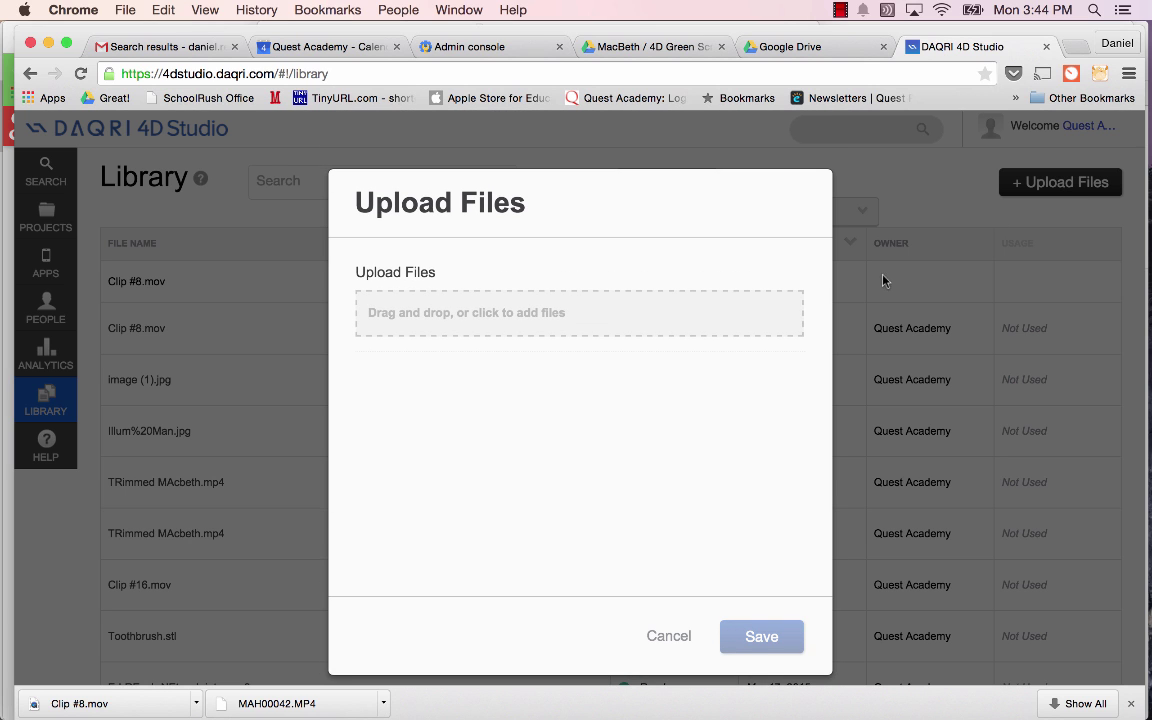
{"action": "left_click", "coordinate": [672, 638]}
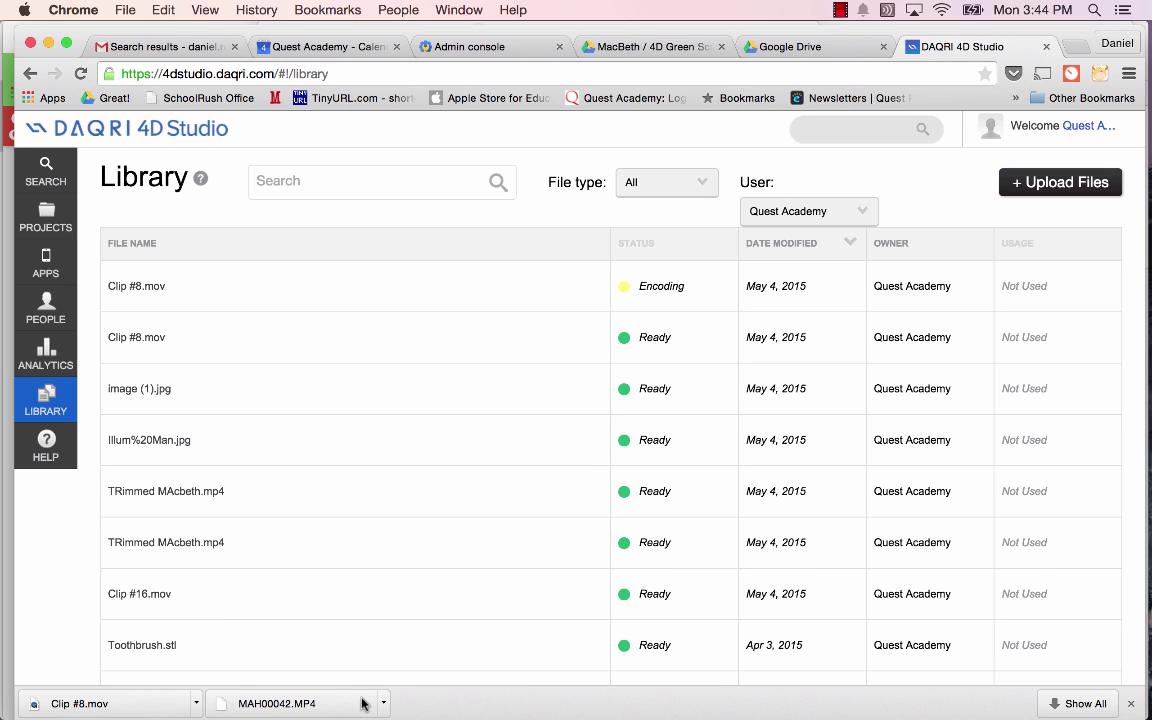
{"action": "left_click", "coordinate": [310, 709]}
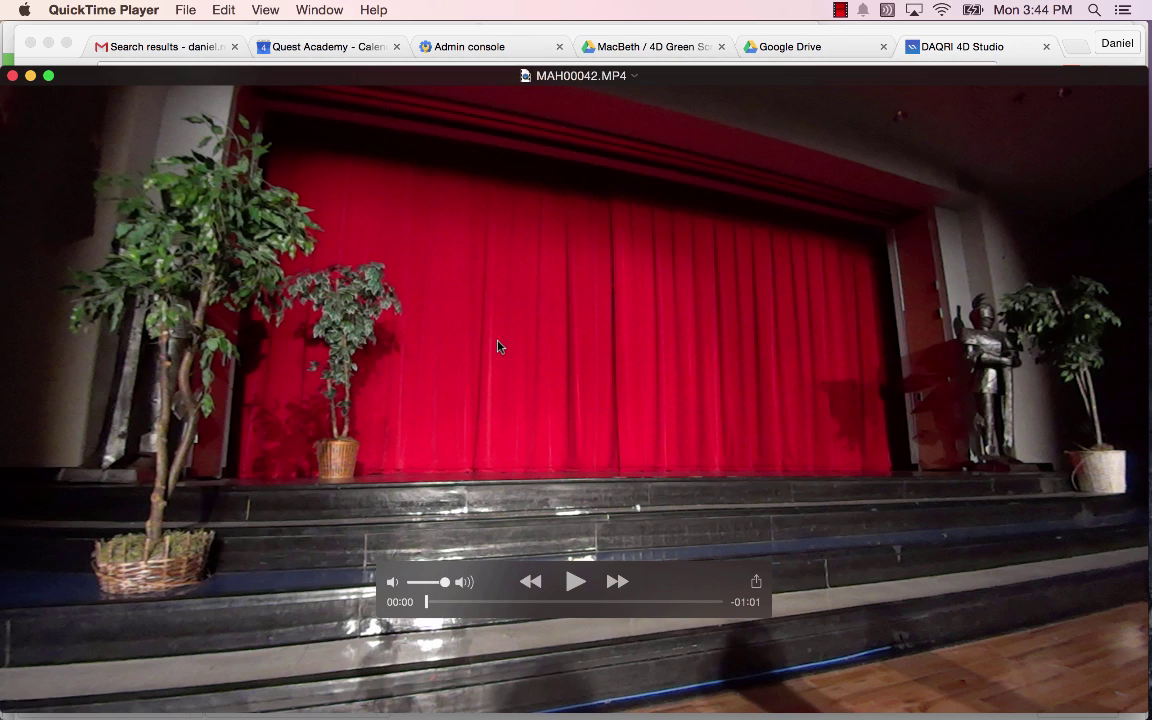
Export MAH00042 via File > Export > 480p, saving it to the Desktop as Macbeth480.mov
{"action": "left_click", "coordinate": [146, 7]}
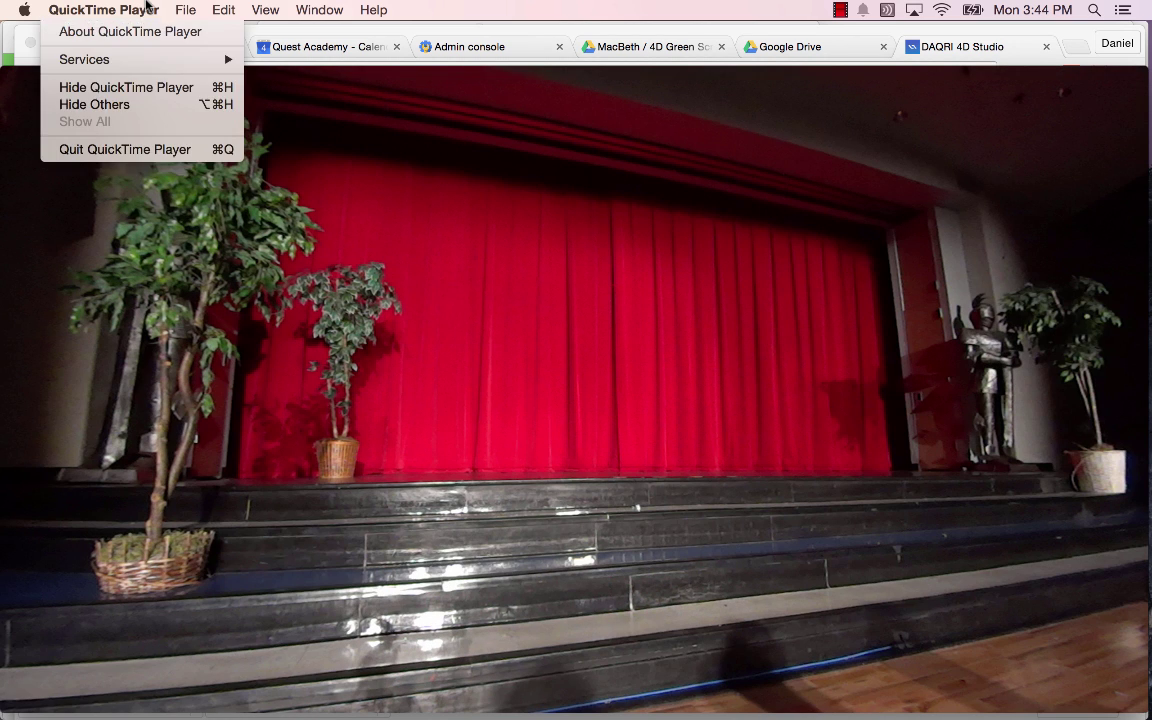
{"action": "mouse_move", "coordinate": [197, 7]}
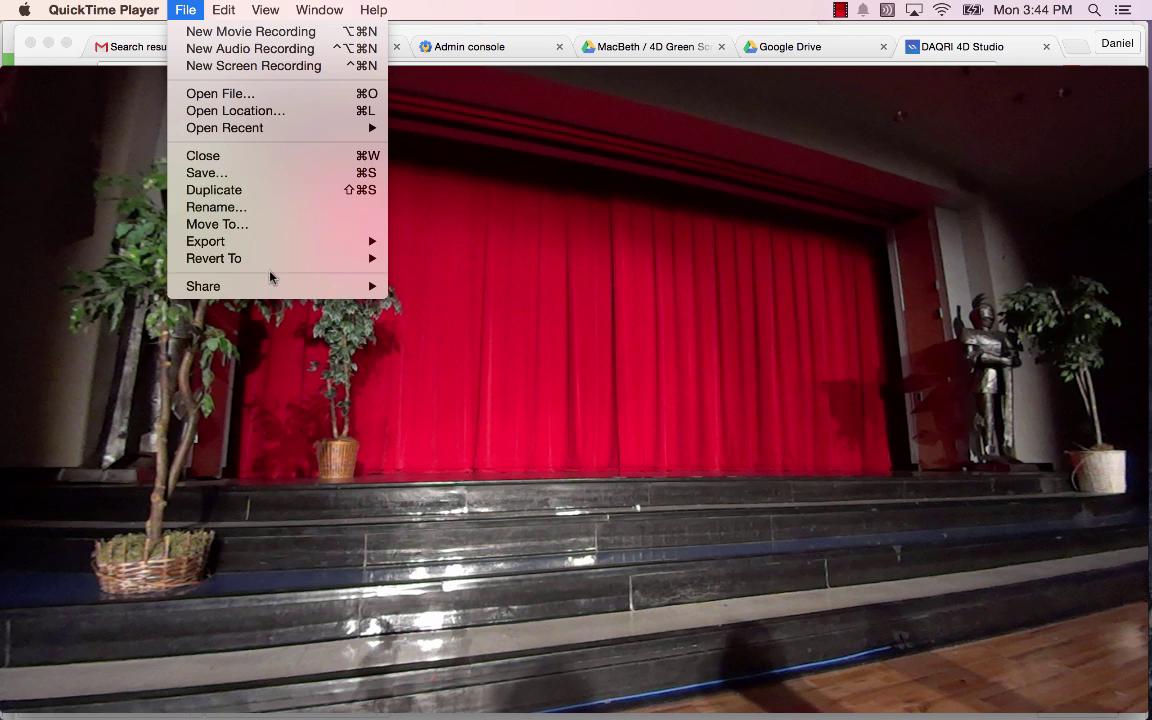
{"action": "mouse_move", "coordinate": [262, 256]}
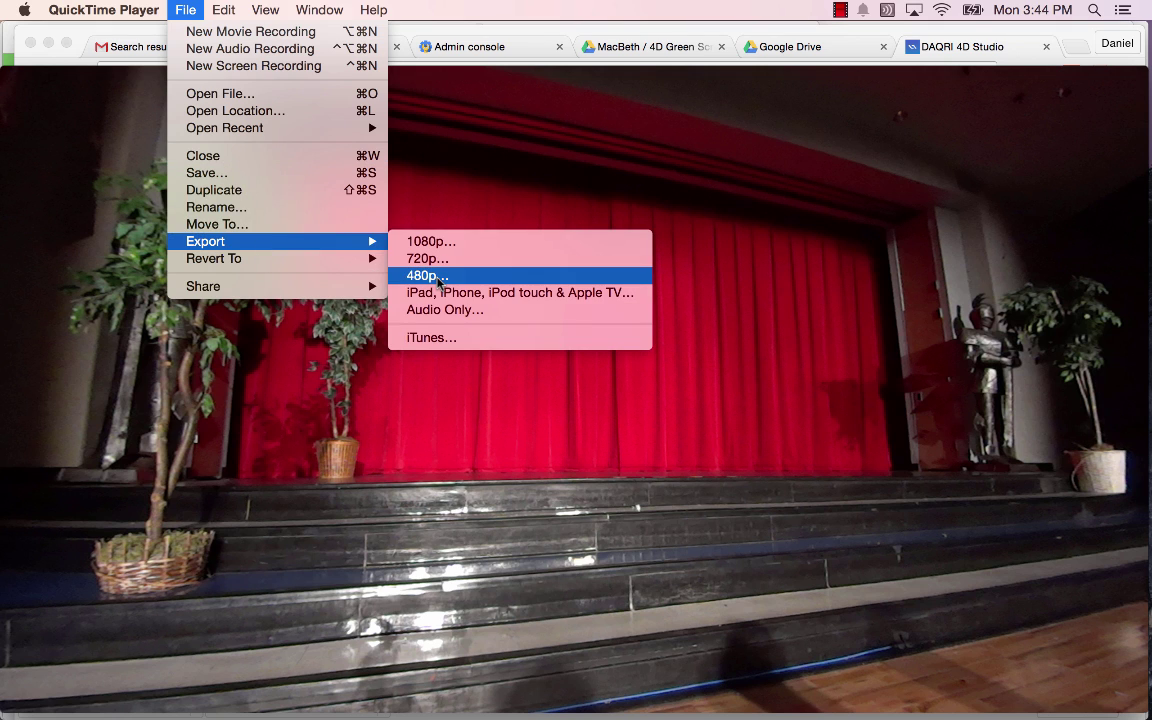
{"action": "left_click", "coordinate": [438, 278]}
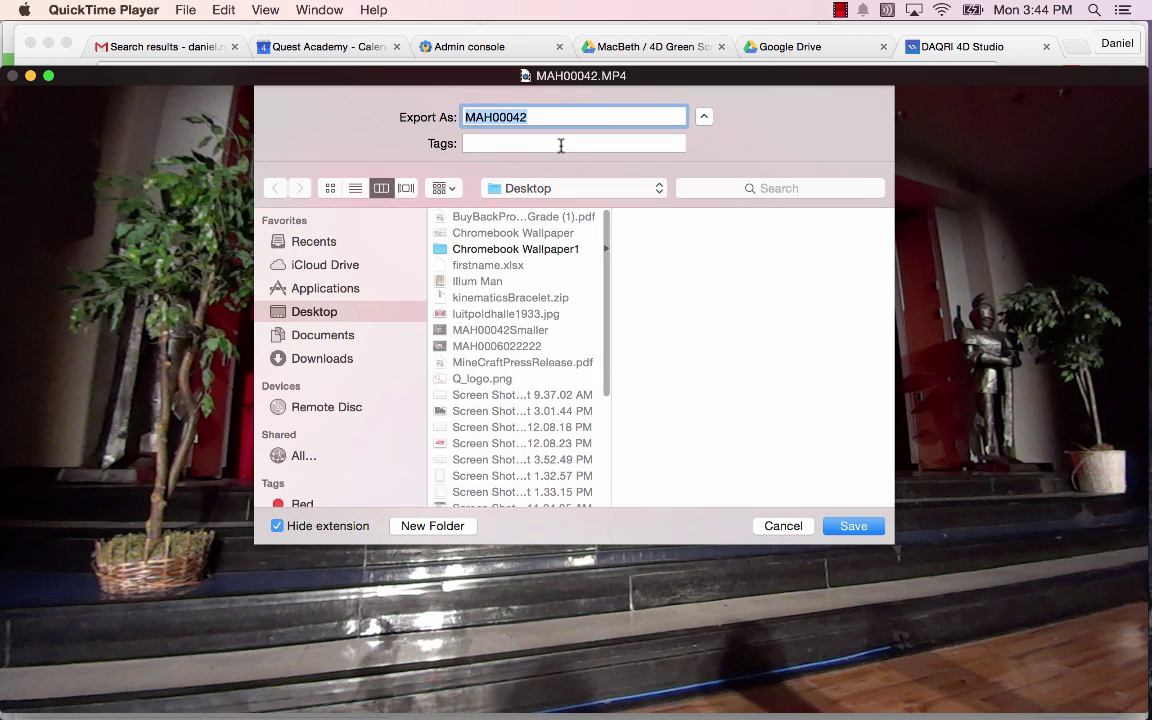
{"action": "left_click", "coordinate": [557, 116]}
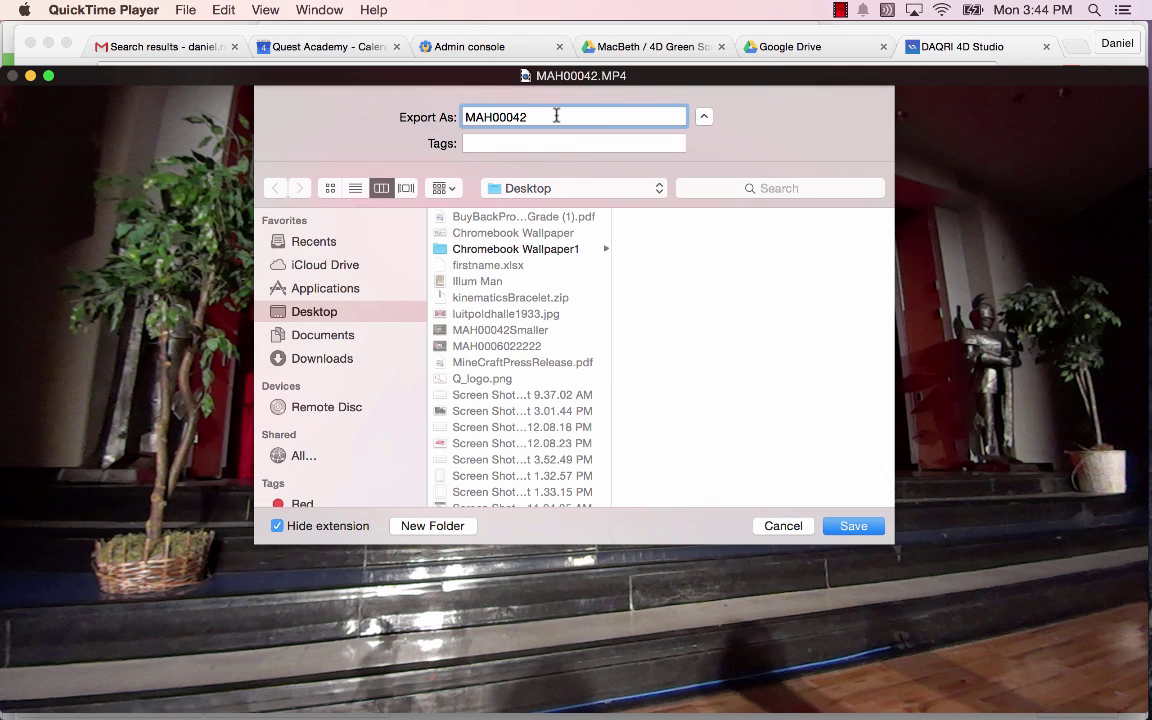
{"action": "type", "text": "480"}
{"action": "left_click_drag", "start_coordinate": [527, 121], "coordinate": [488, 118]}
{"action": "type", "text": "c"}
{"action": "key", "text": "BackSpace"}
{"action": "key", "text": "BackSpace"}
{"action": "type", "text": "acbeth"}
{"action": "left_click", "coordinate": [856, 527]}
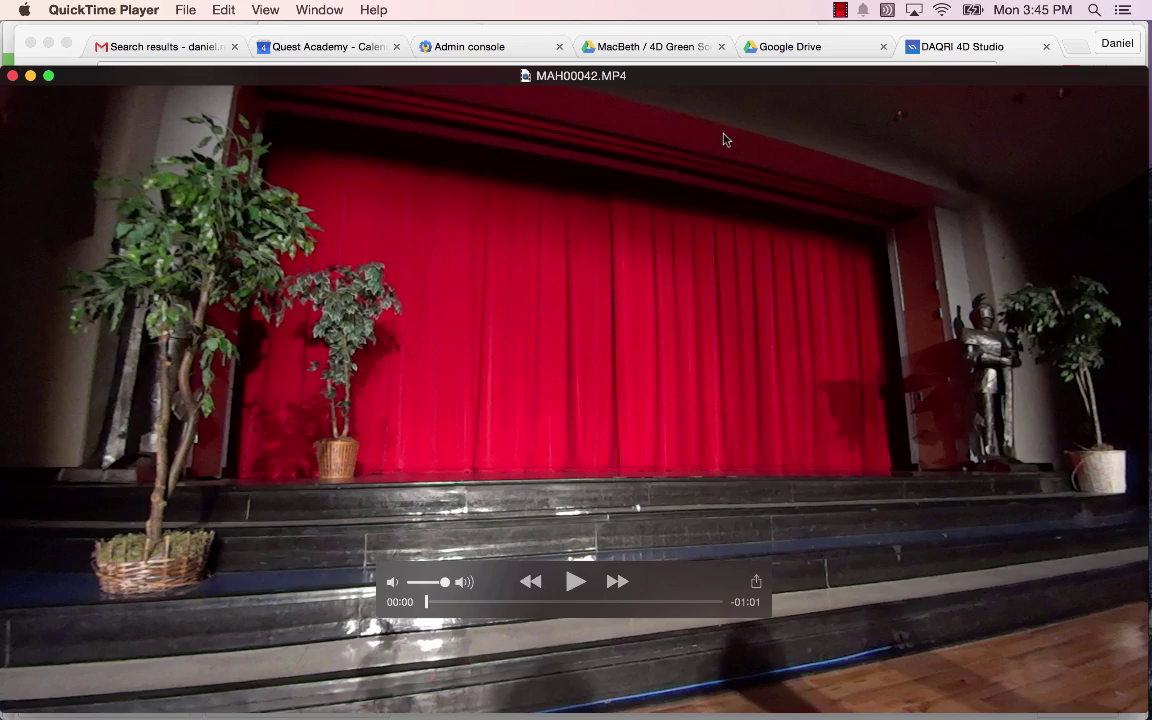
Close the original movie and check Macbeth480's Finder info, showing a 24 MB file
{"action": "key", "text": "super+w"}
{"action": "key", "text": "F11"}
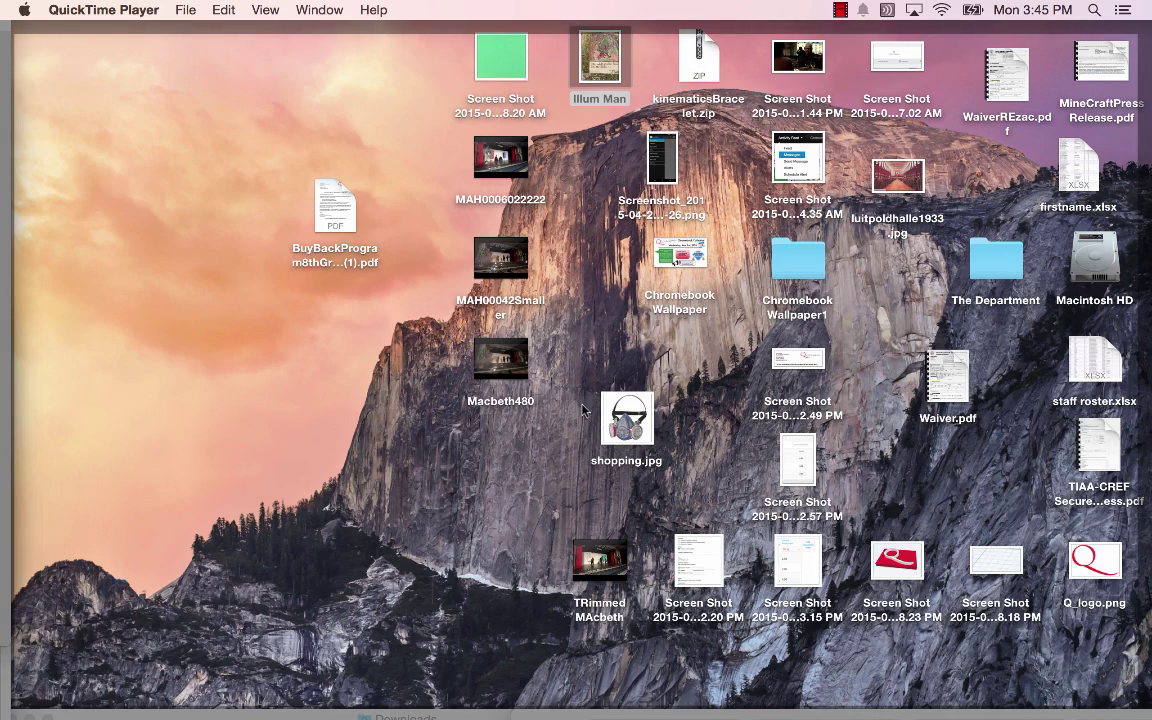
{"action": "left_click", "coordinate": [500, 362]}
{"action": "key", "text": "super+i"}
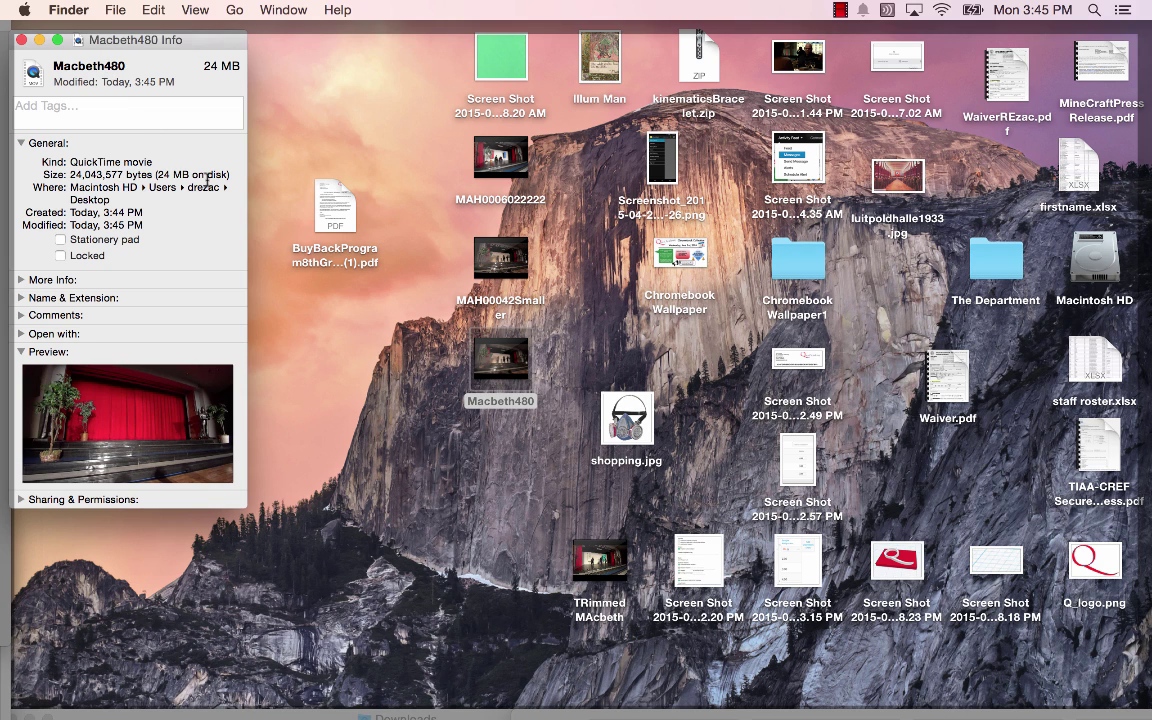
{"action": "key", "text": "super+w"}
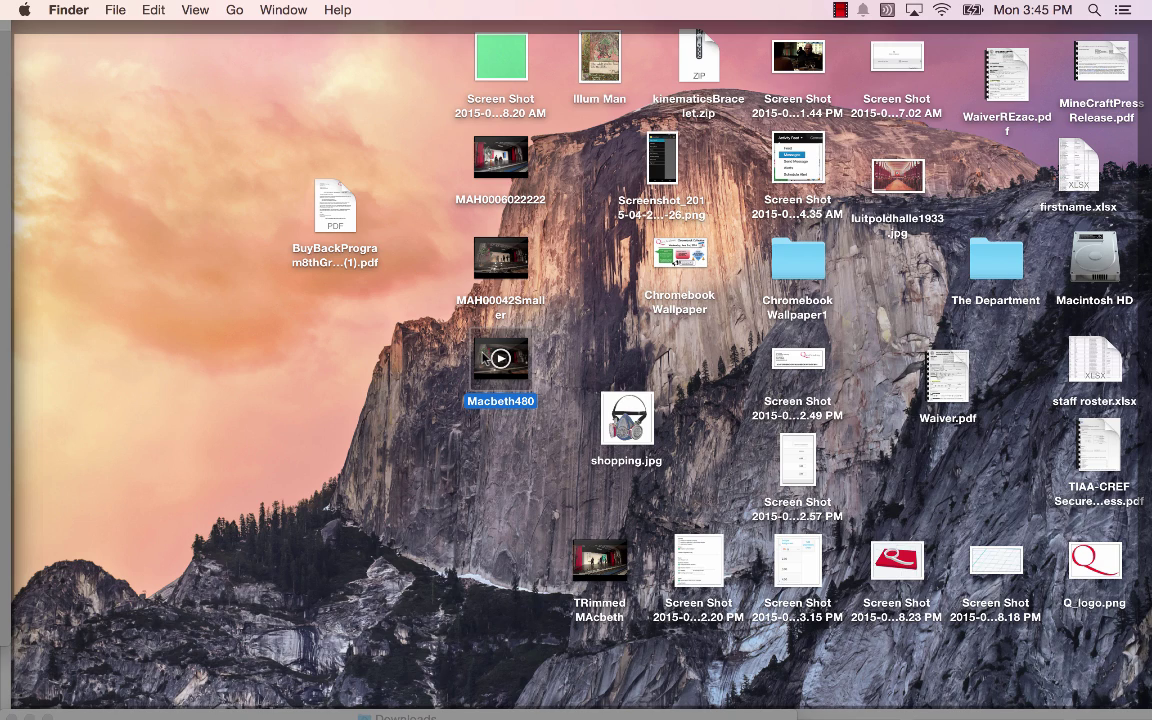
Play Macbeth480 briefly in QuickTime Player, then close it
{"action": "double_click", "coordinate": [483, 357]}
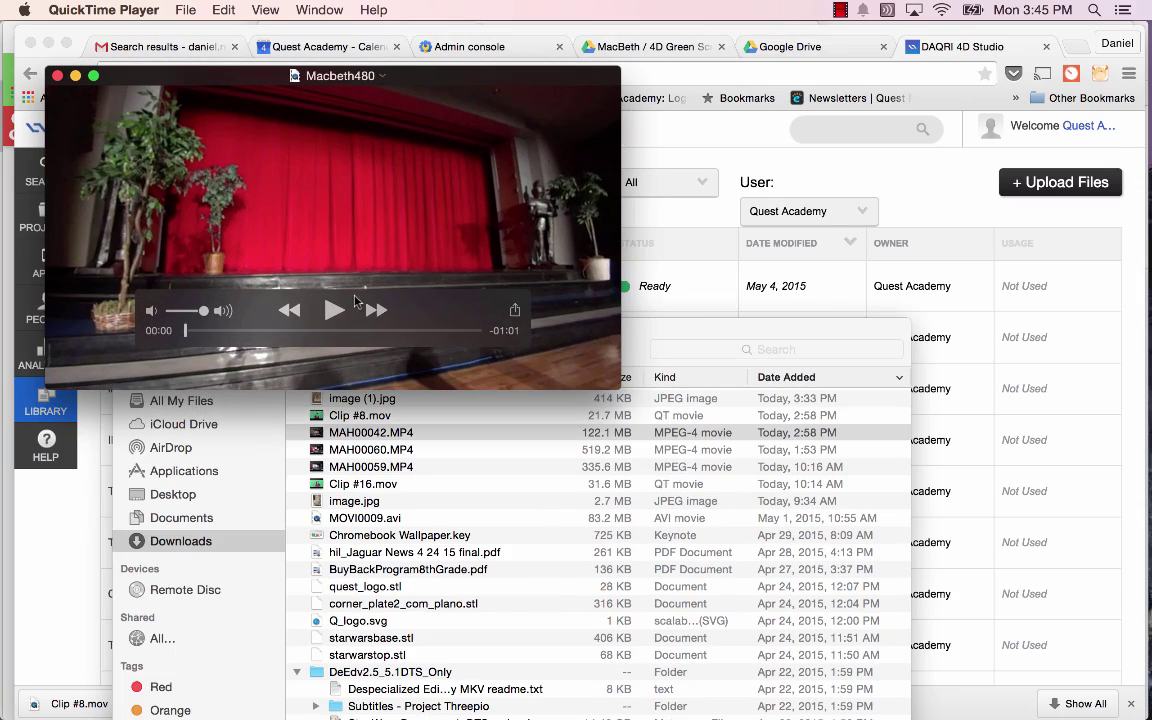
{"action": "left_click", "coordinate": [334, 311]}
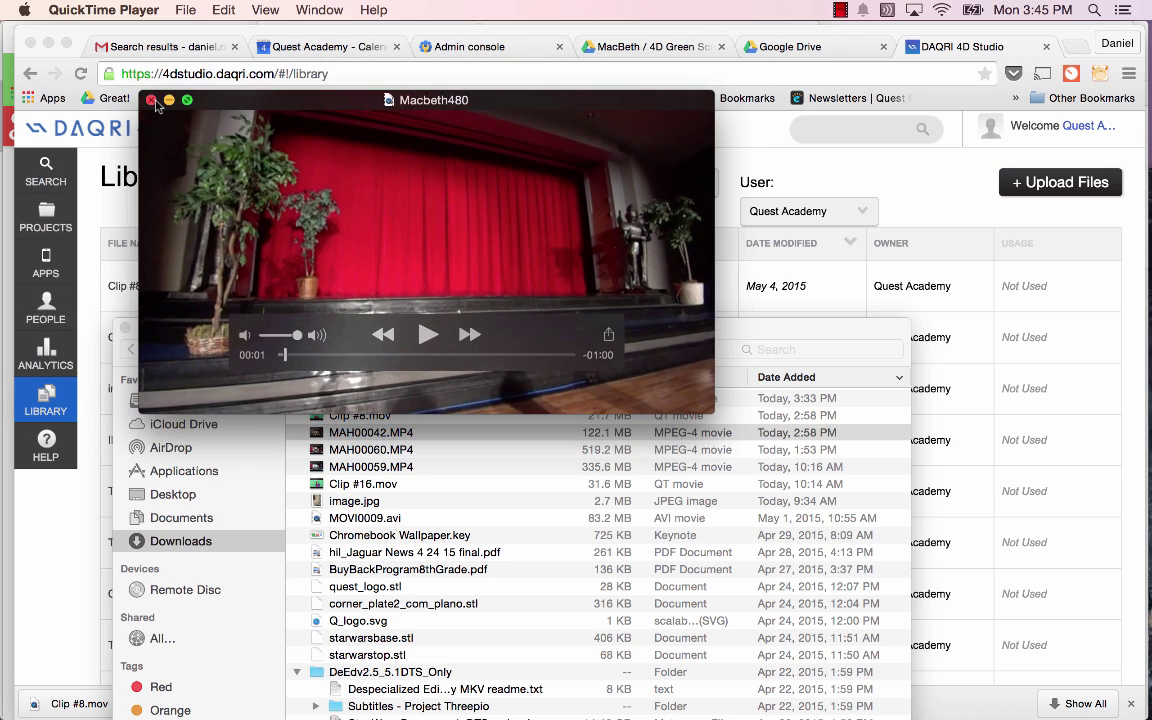
{"action": "left_click", "coordinate": [146, 99]}
Drag Macbeth480 from the desktop into the Library upload drop zone and save it
{"action": "left_click", "coordinate": [455, 263]}
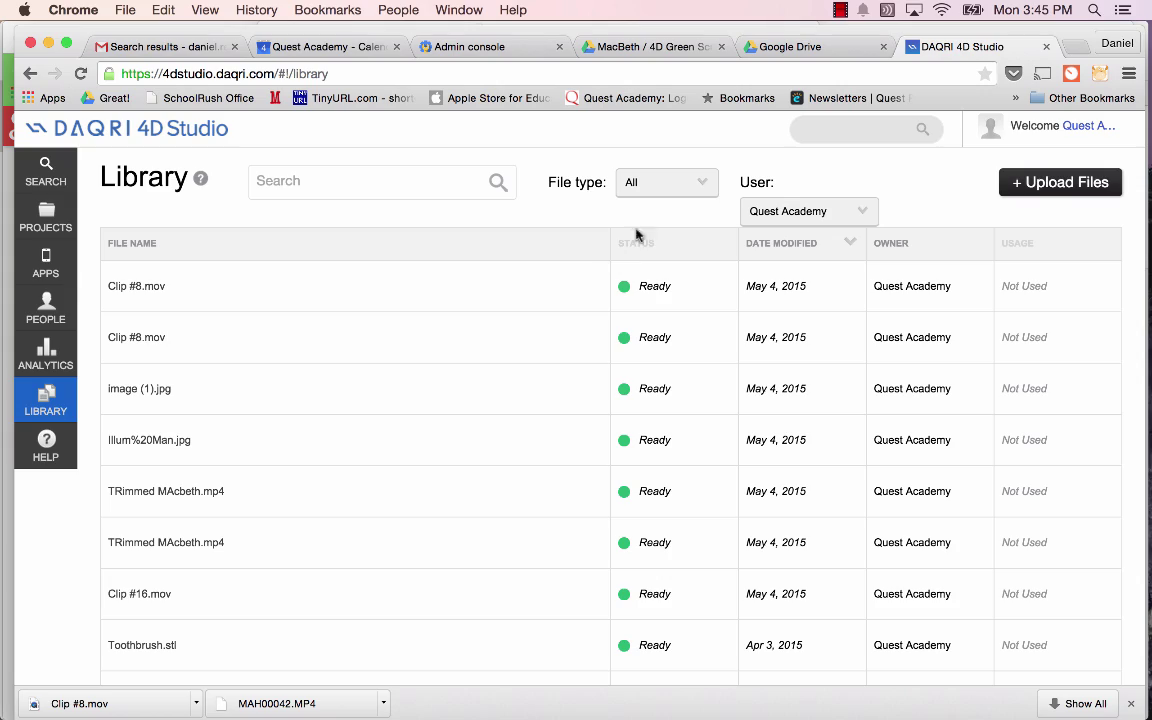
{"action": "left_click", "coordinate": [1047, 186]}
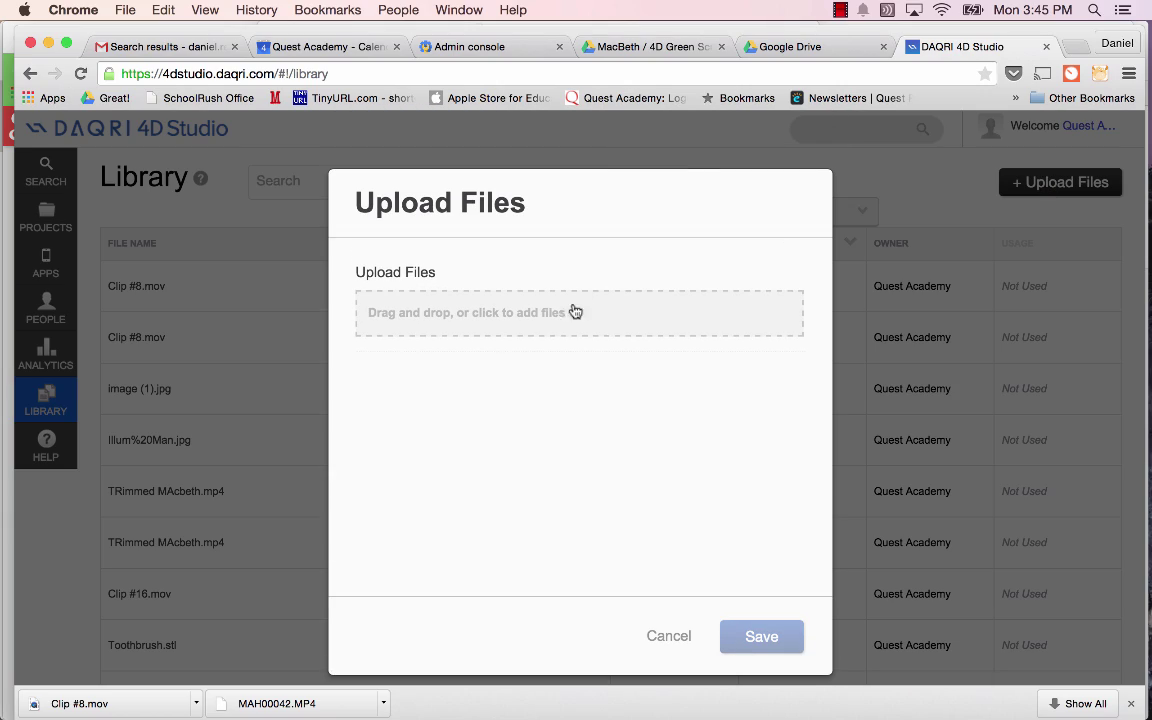
{"action": "key", "text": "F11"}
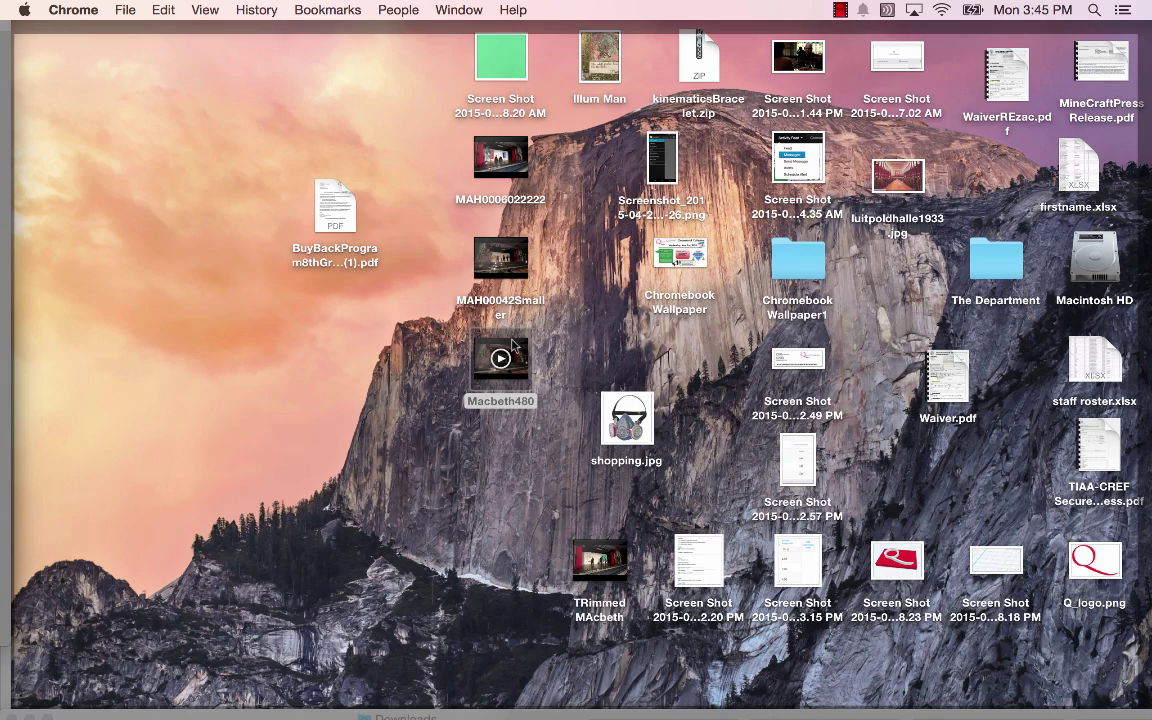
{"action": "left_click_drag", "start_coordinate": [500, 358], "coordinate": [598, 305]}
{"action": "key", "text": "F11"}
{"action": "left_click", "coordinate": [757, 636]}
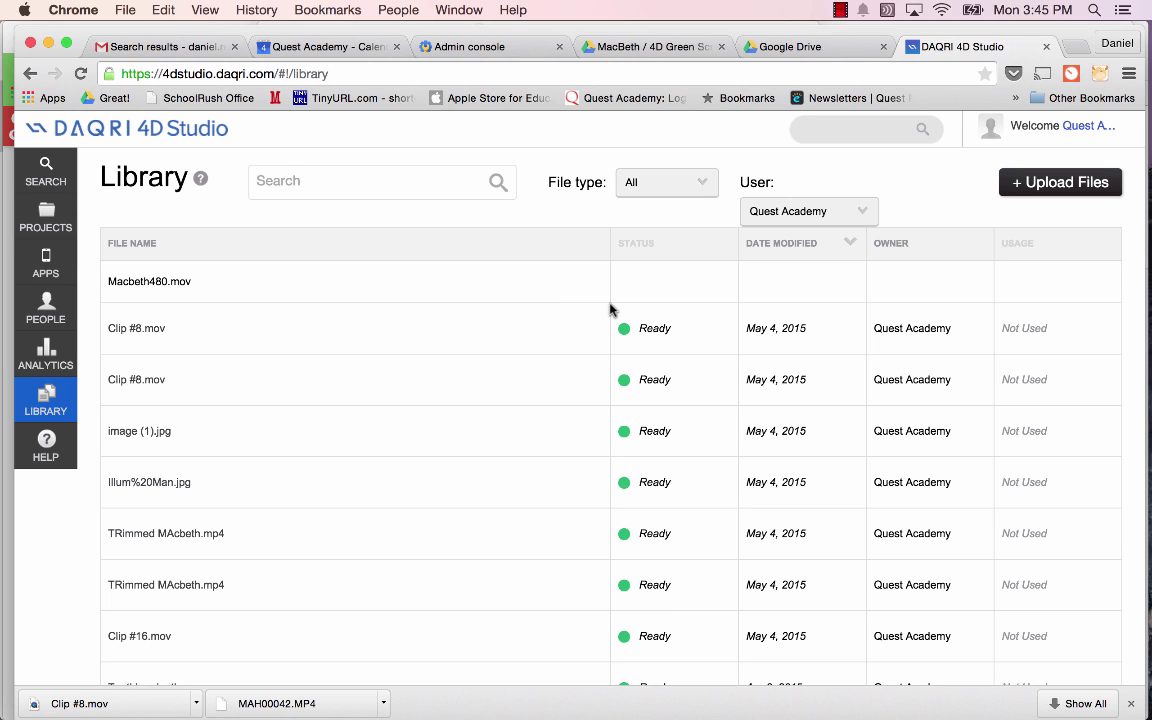
Check that Macbeth480.mov is listed as Ready, then go to the Projects page
{"action": "scroll", "coordinate": [556, 363], "scroll_direction": "up", "scroll_amount": 1}
{"action": "left_click", "coordinate": [839, 11]}
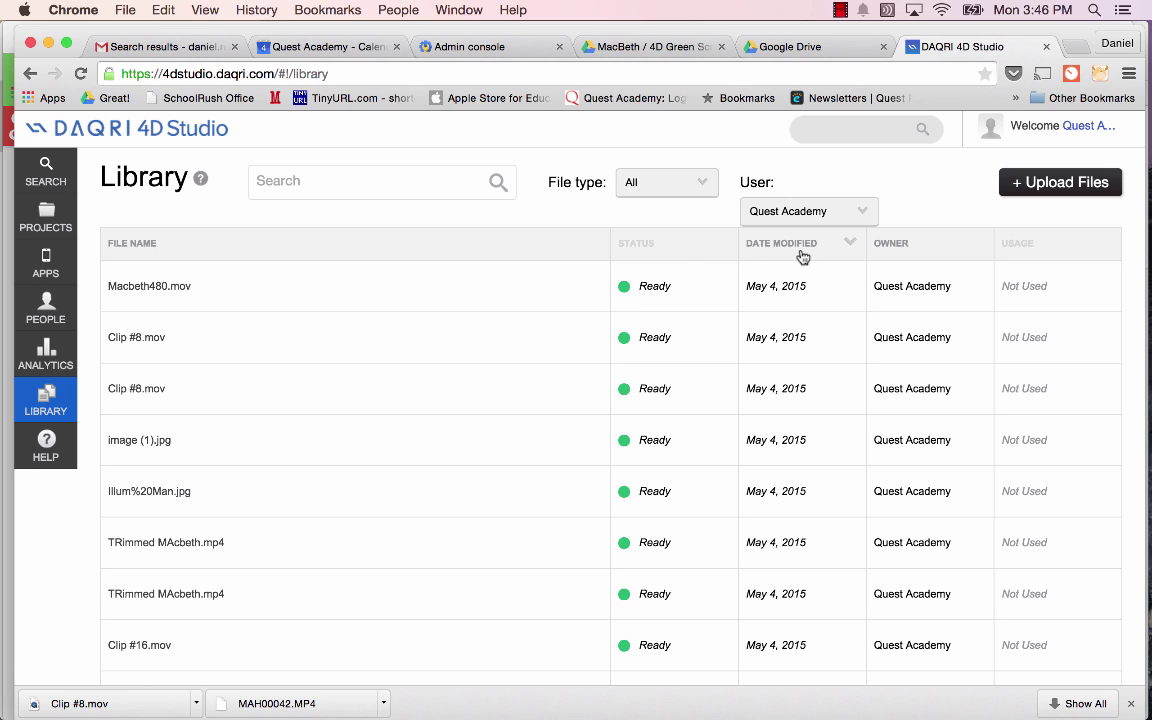
{"action": "left_click", "coordinate": [46, 220]}
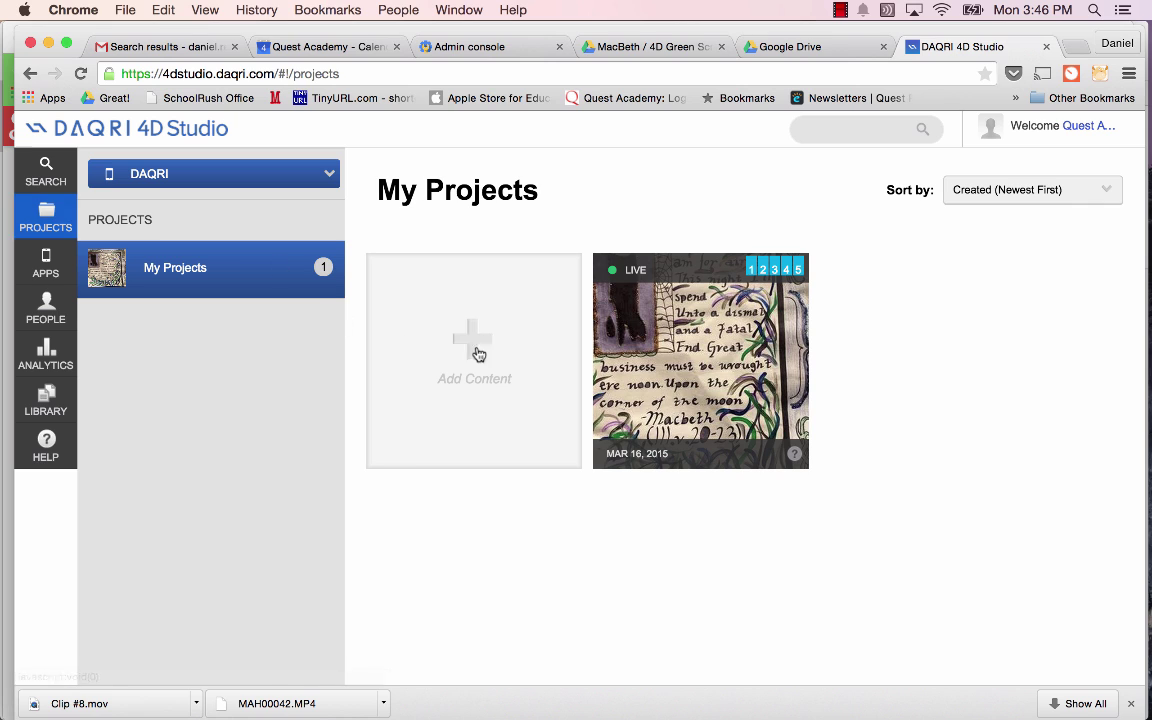
Create a Publication project targeting the Illum Man image dragged from the desktop, and save it
{"action": "left_click", "coordinate": [472, 348]}
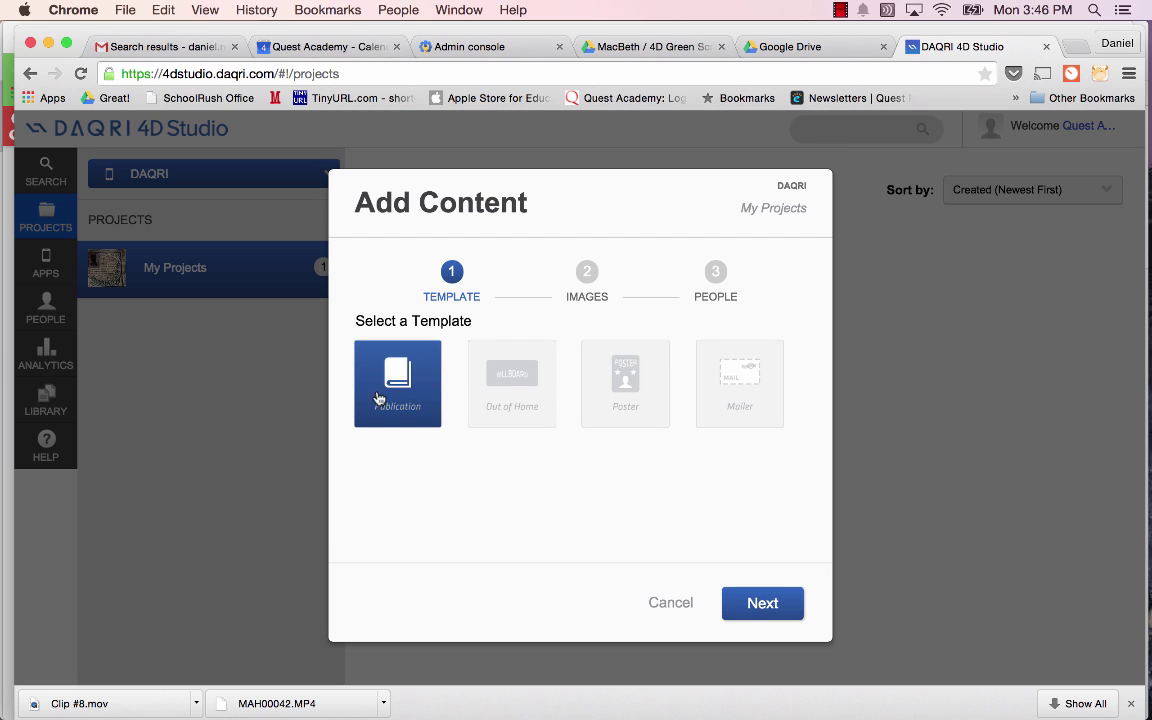
{"action": "left_click", "coordinate": [762, 602]}
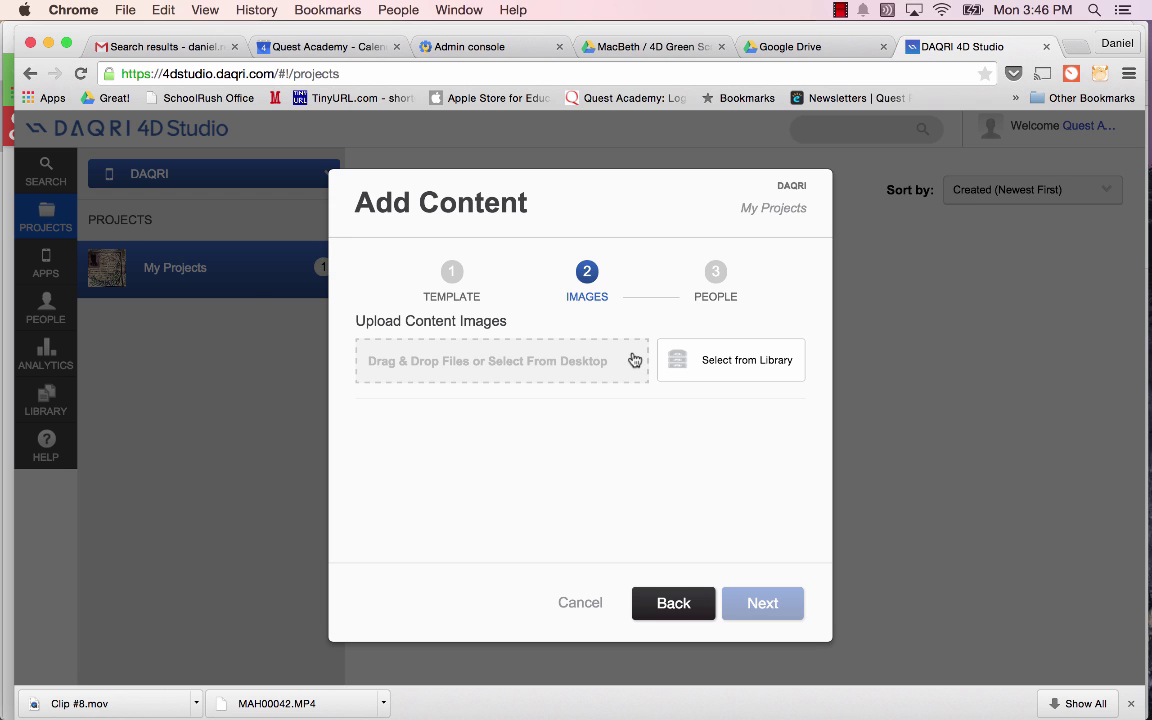
{"action": "key", "text": "super+Tab"}
{"action": "key", "text": "super+Tab"}
{"action": "key", "text": "super+Tab"}
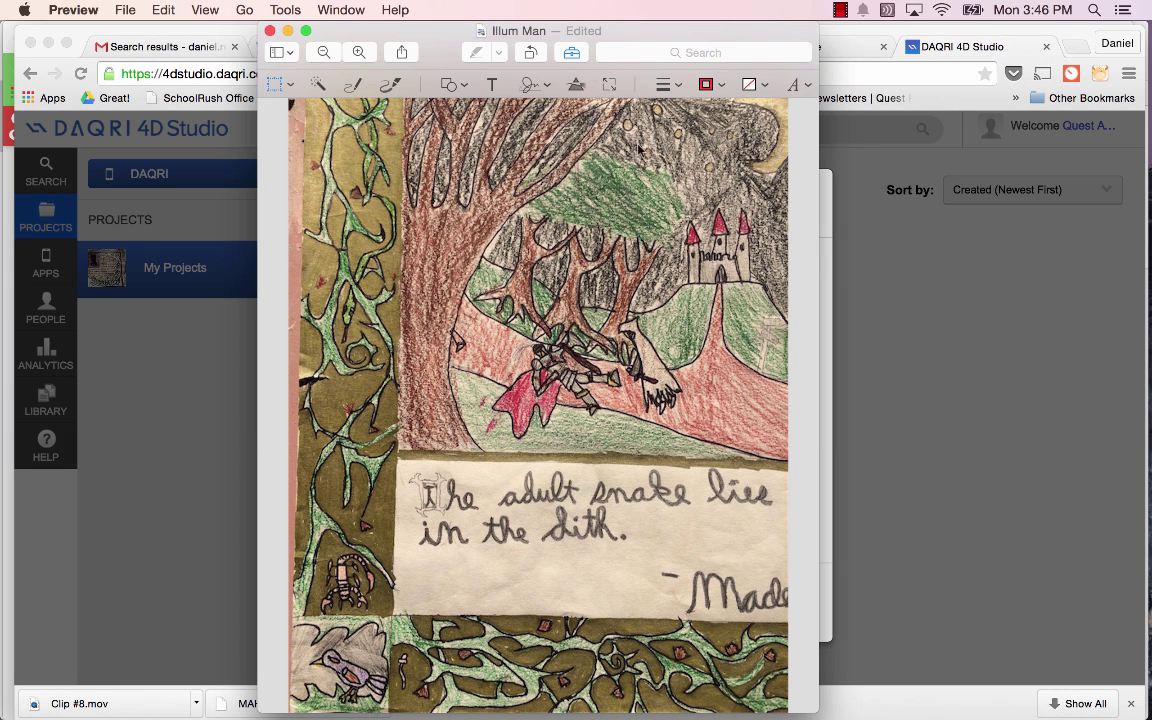
{"action": "key", "text": "super+Tab"}
{"action": "key", "text": "super+Tab"}
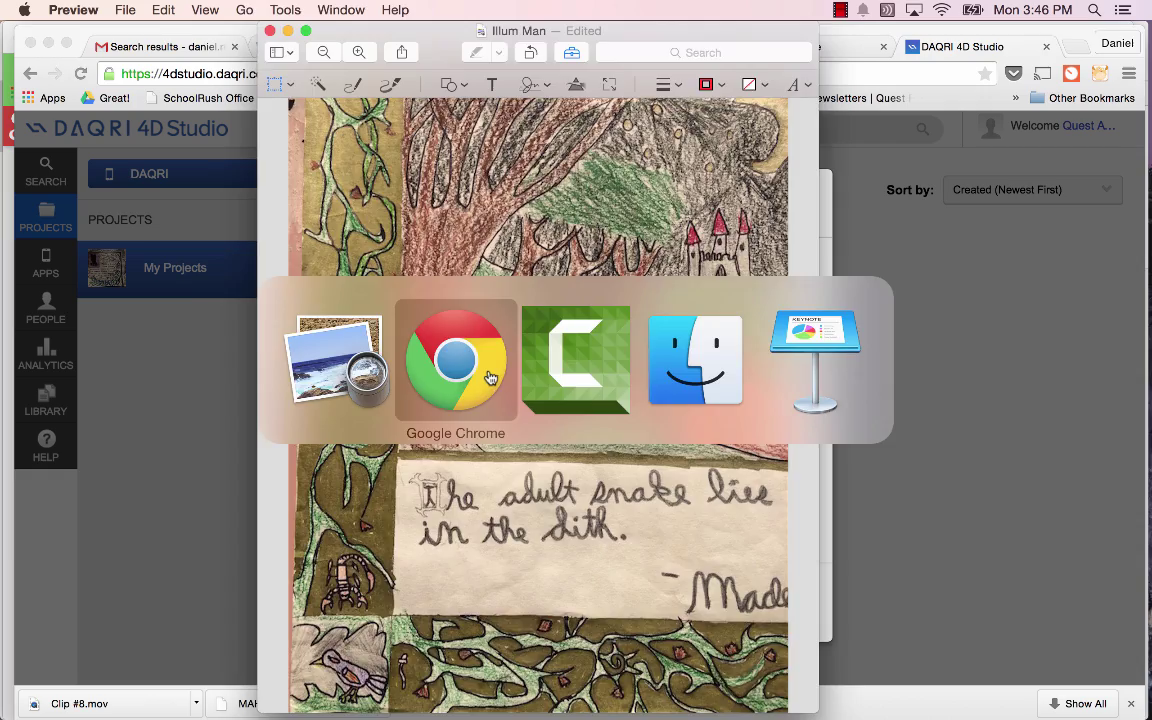
{"action": "left_click", "coordinate": [489, 373]}
{"action": "key", "text": "F11"}
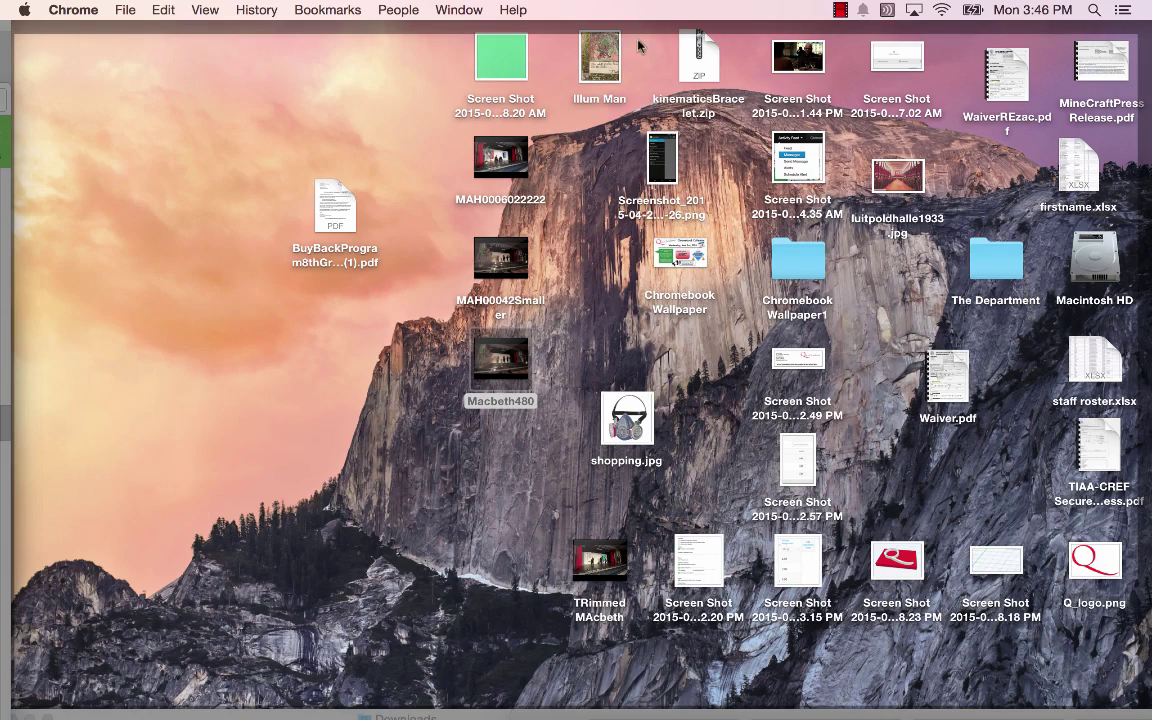
{"action": "left_click", "coordinate": [603, 55]}
{"action": "left_click_drag", "start_coordinate": [603, 55], "coordinate": [535, 362]}
{"action": "key", "text": "F11"}
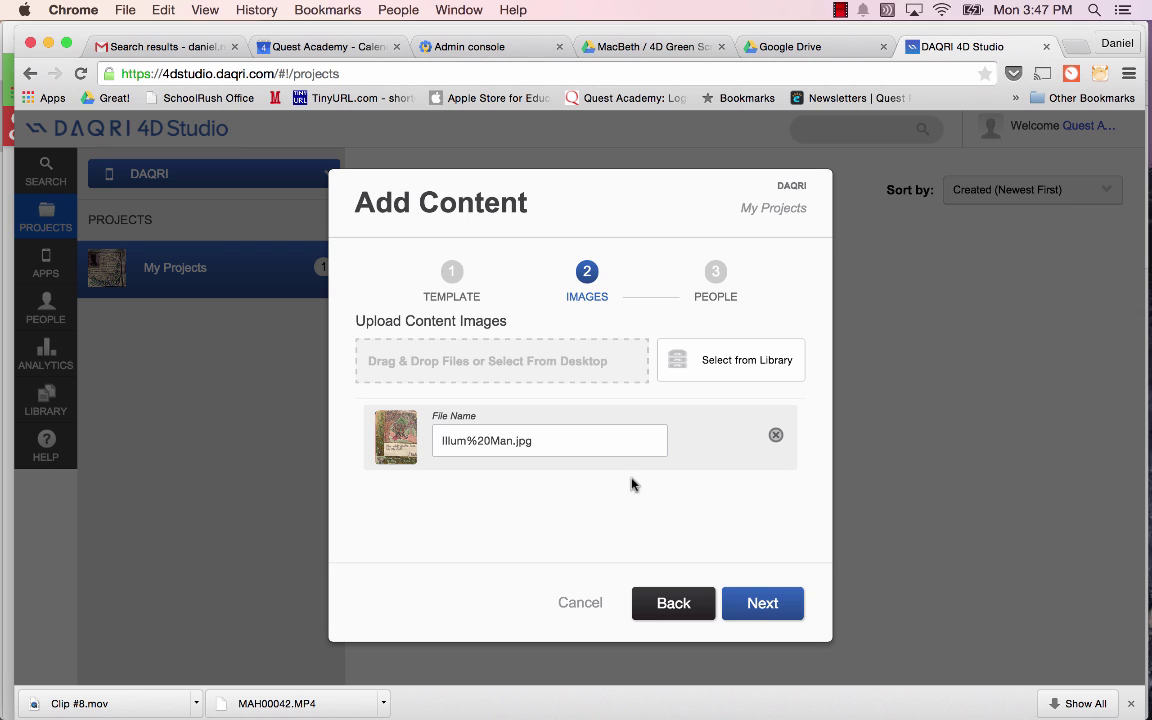
{"action": "left_click", "coordinate": [755, 602]}
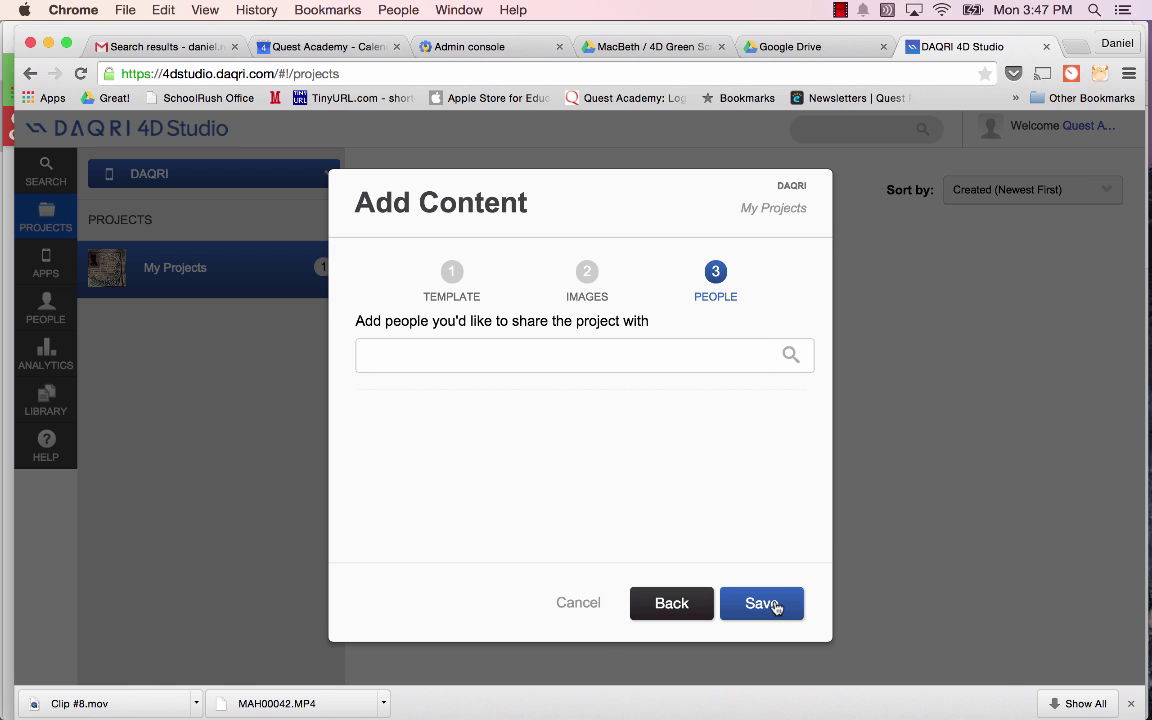
{"action": "left_click", "coordinate": [774, 606]}
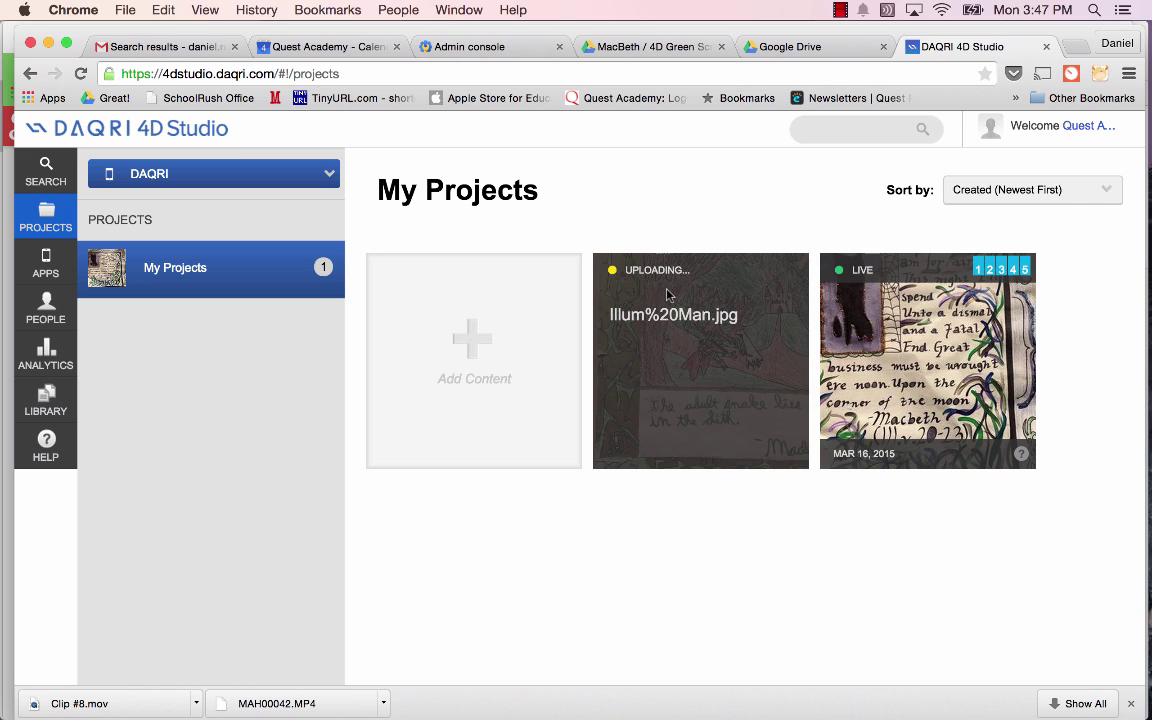
Open the Illum Man project card in the Designer and dismiss the help overlay
{"action": "mouse_move", "coordinate": [682, 280]}
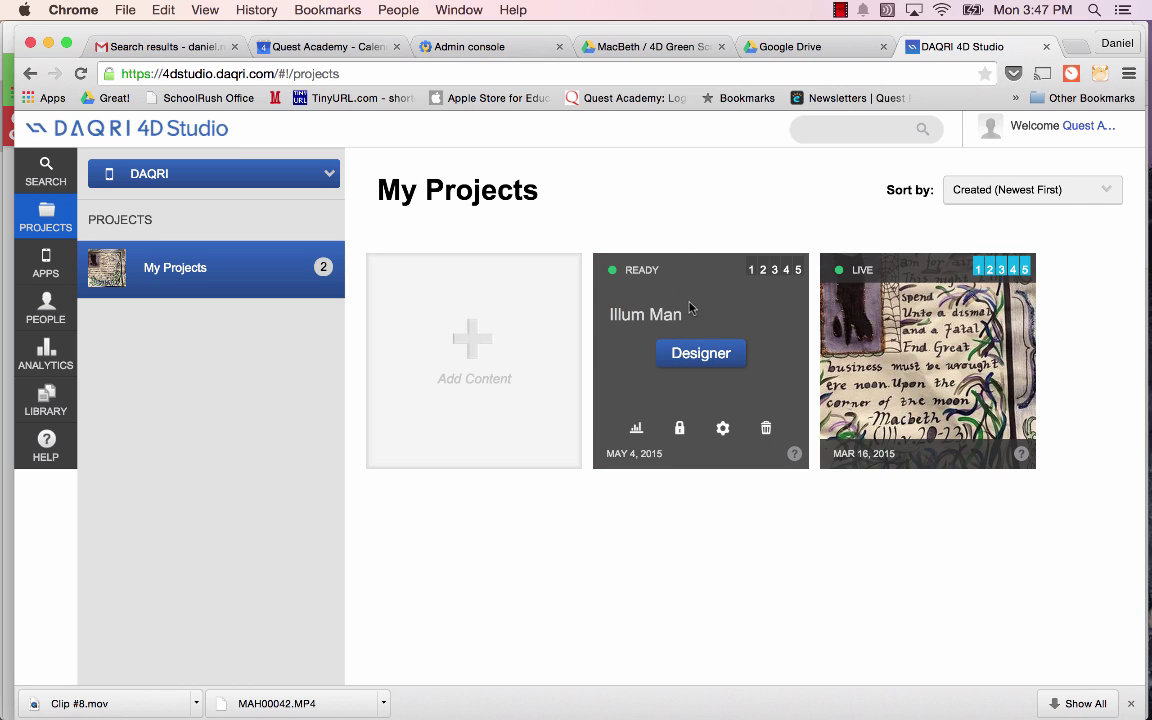
{"action": "left_click", "coordinate": [703, 358]}
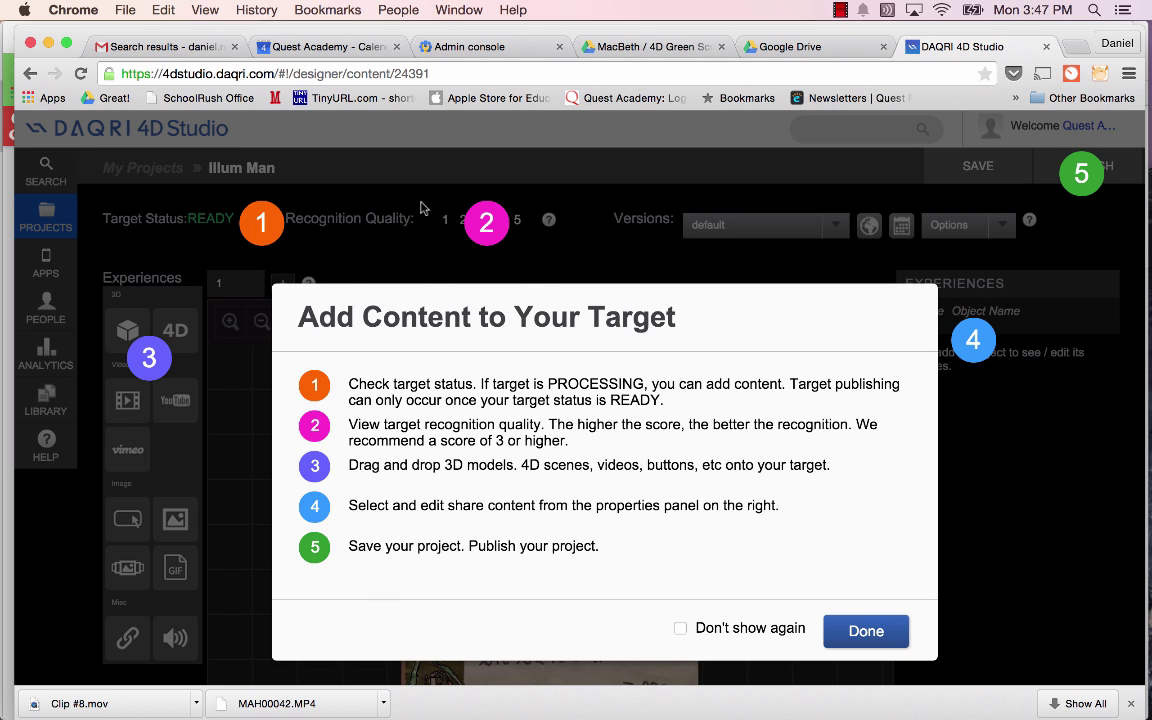
{"action": "left_click", "coordinate": [866, 631]}
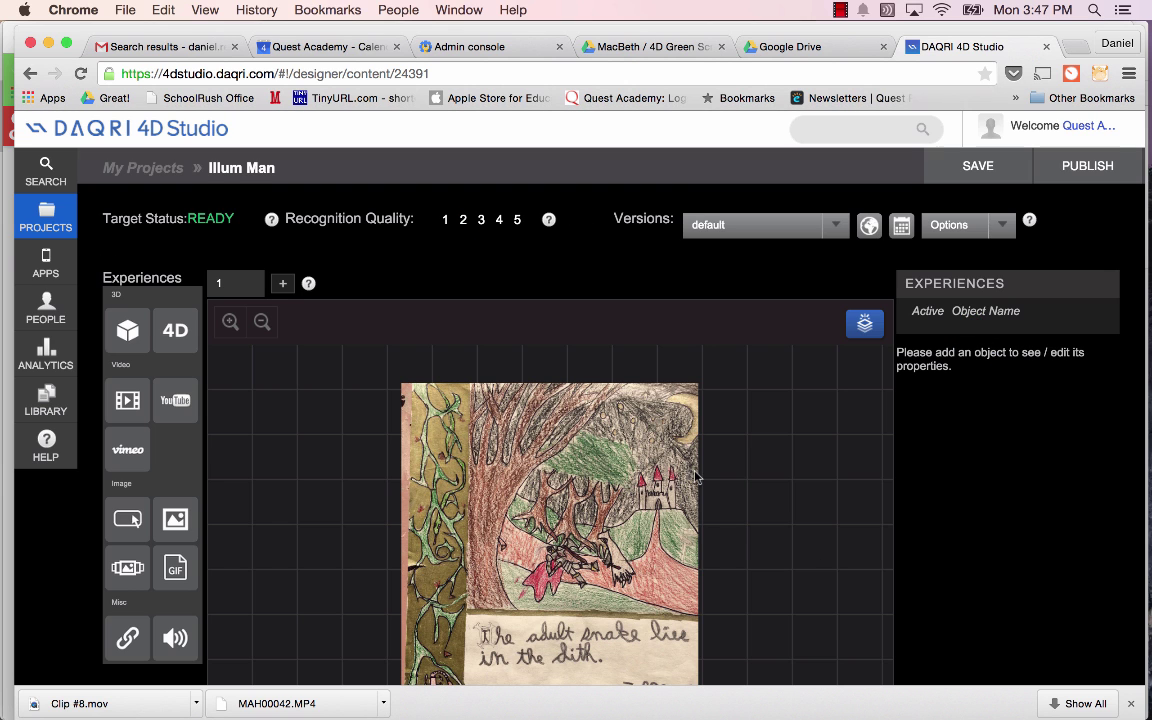
{"action": "scroll", "coordinate": [704, 468], "scroll_direction": "down", "scroll_amount": 4}
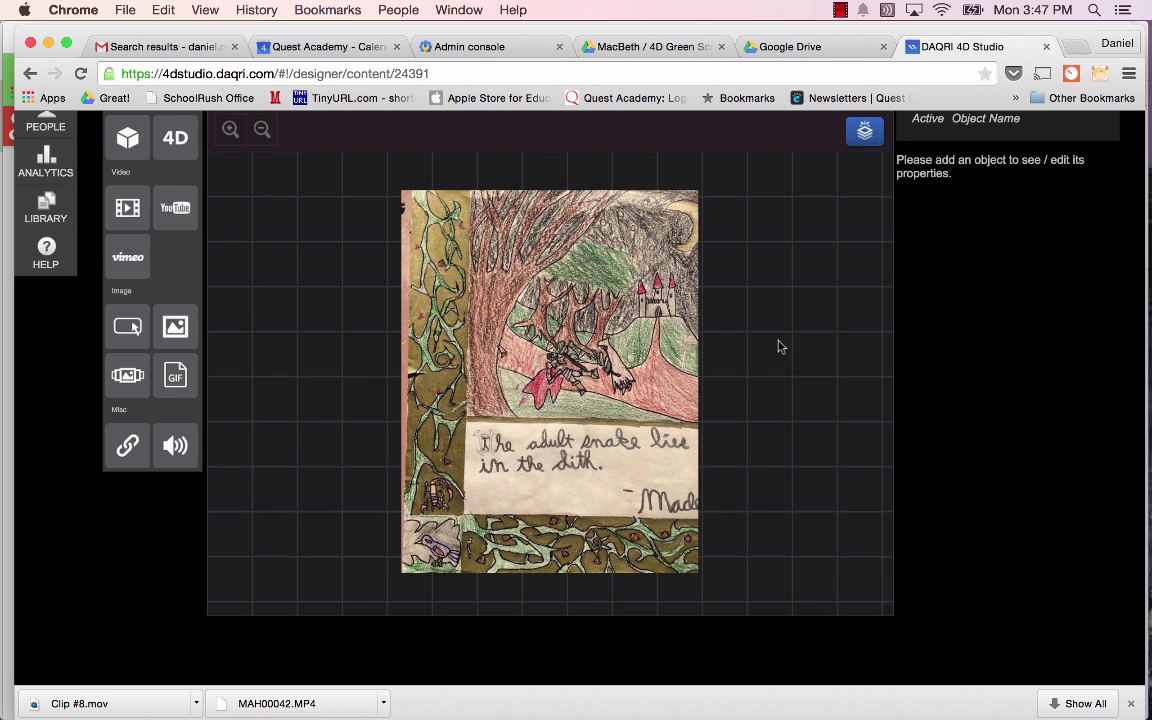
{"action": "scroll", "coordinate": [779, 345], "scroll_direction": "up", "scroll_amount": 1}
{"action": "scroll", "coordinate": [779, 346], "scroll_direction": "up", "scroll_amount": 1}
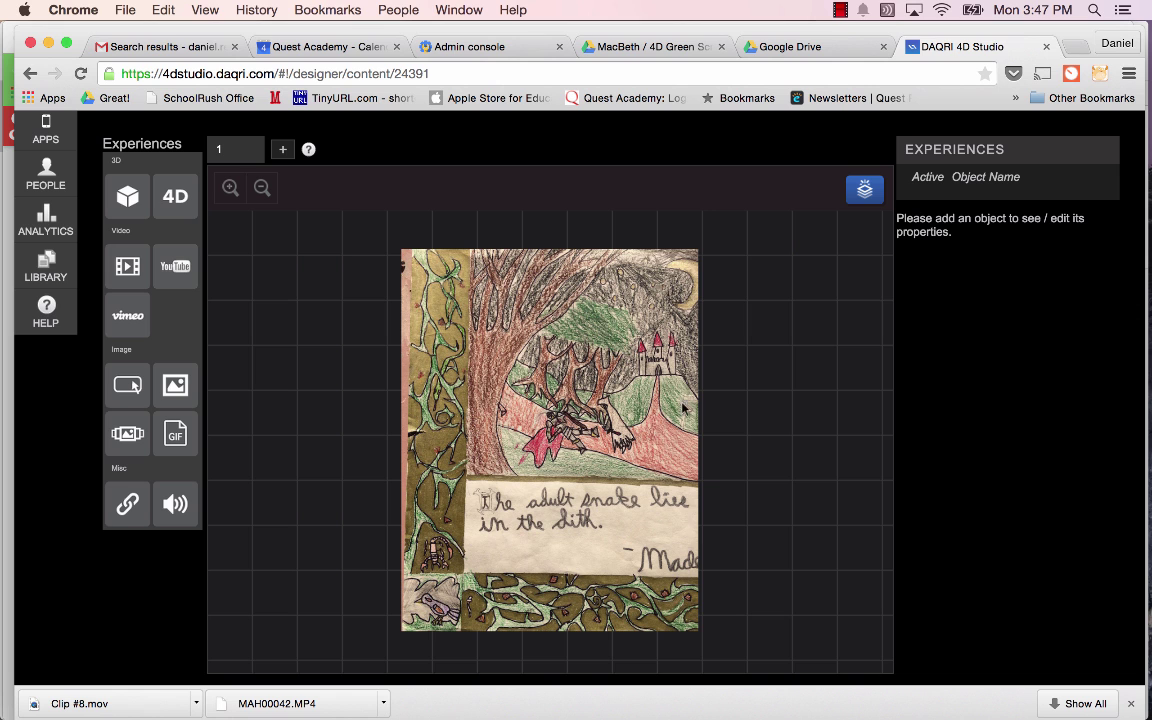
{"action": "scroll", "coordinate": [757, 400], "scroll_direction": "down", "scroll_amount": 1}
{"action": "scroll", "coordinate": [750, 340], "scroll_direction": "up", "scroll_amount": 2}
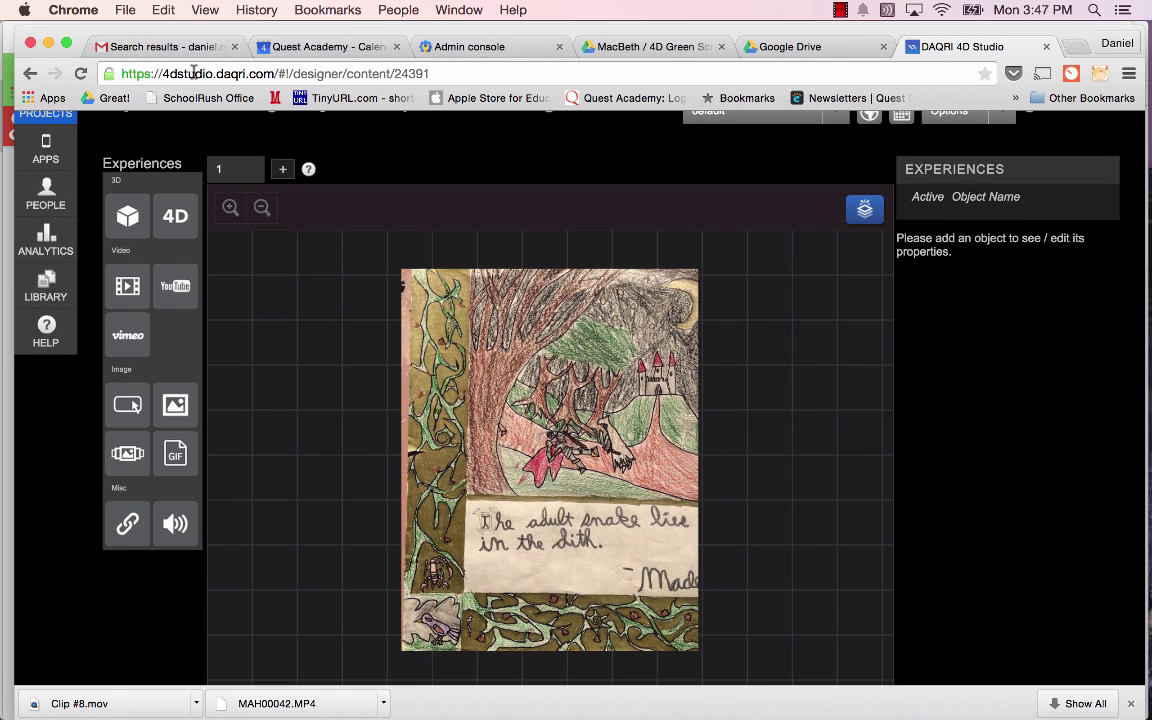
Load the current project page's address in a new browser tab
{"action": "left_click", "coordinate": [193, 72]}
{"action": "key", "text": "super+c"}
{"action": "key", "text": "super+t"}
{"action": "key", "text": "super+v"}
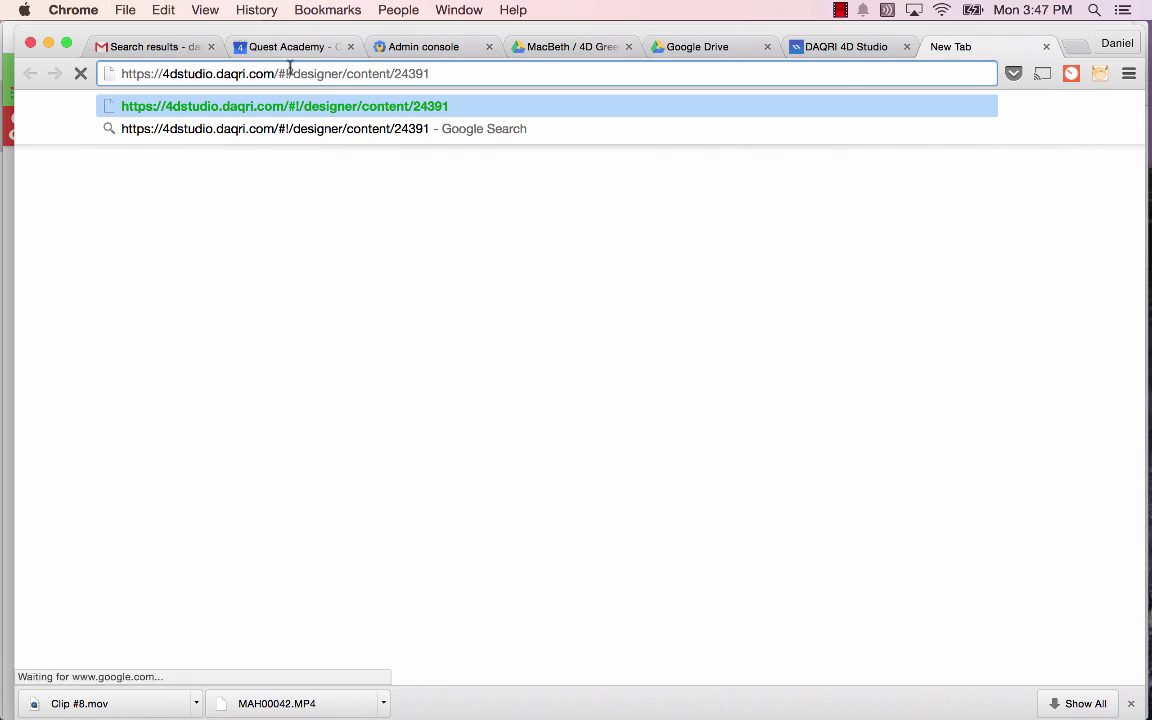
{"action": "key", "text": "Return"}
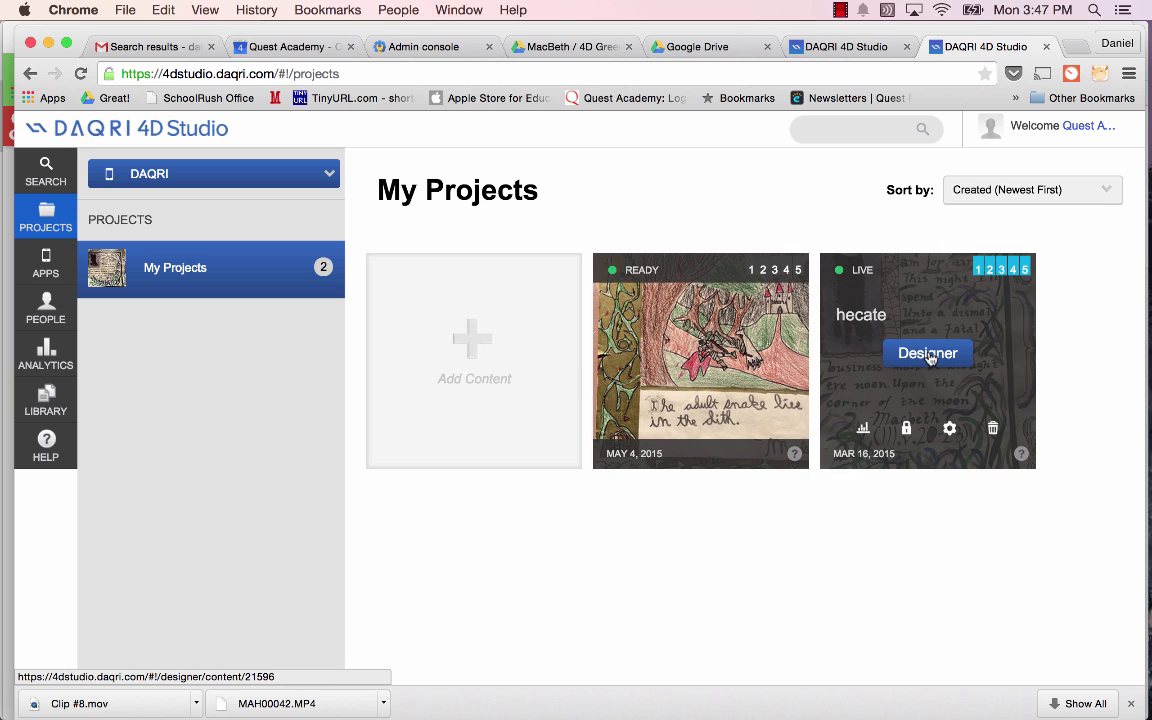
Open hecate in the Designer there, close the help overlay, and return to the Illum Man tab
{"action": "left_click", "coordinate": [928, 355]}
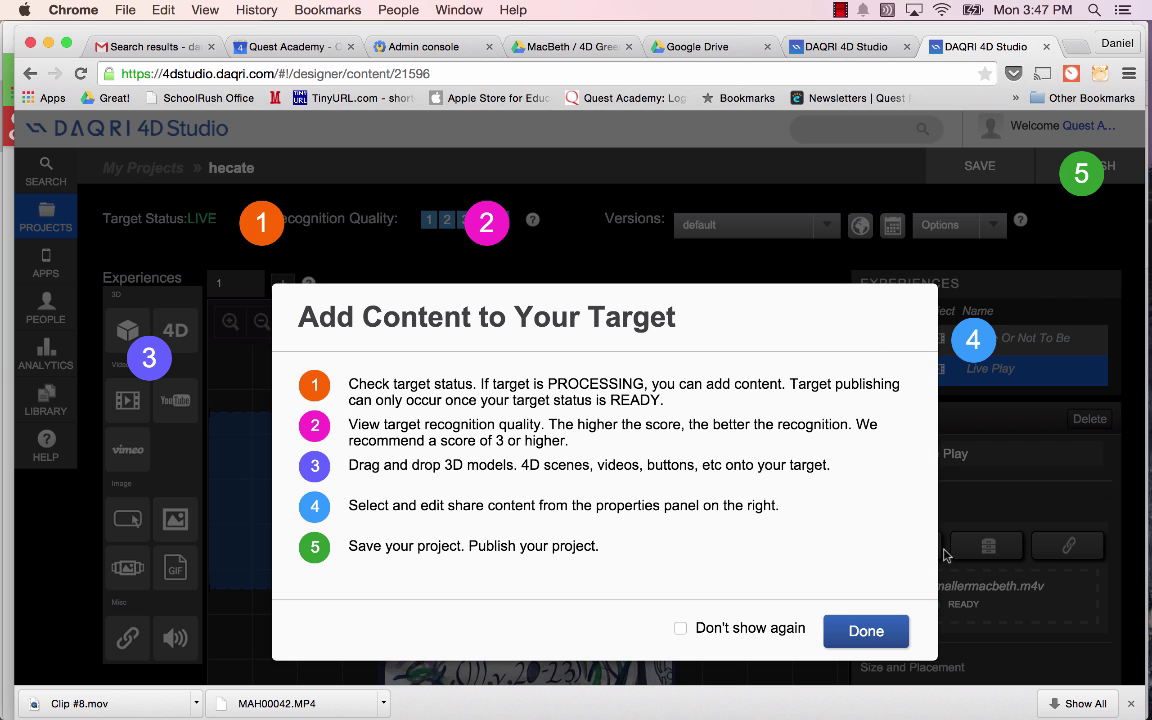
{"action": "left_click", "coordinate": [864, 631]}
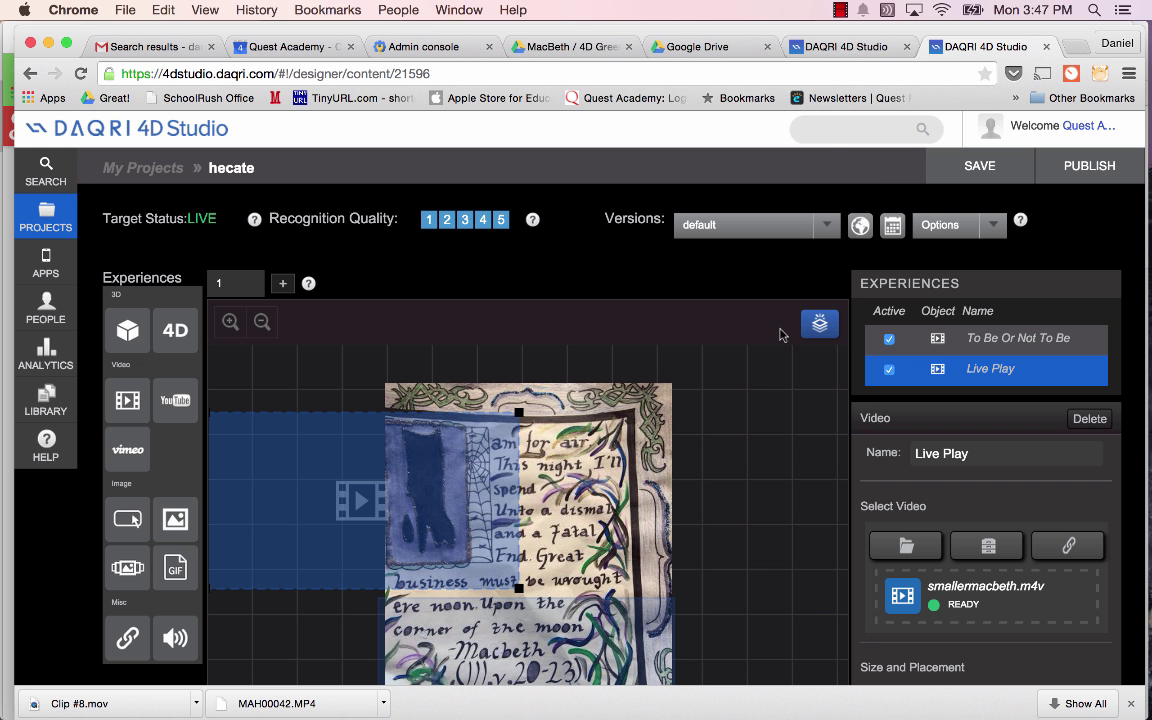
{"action": "scroll", "coordinate": [782, 335], "scroll_direction": "down", "scroll_amount": 5}
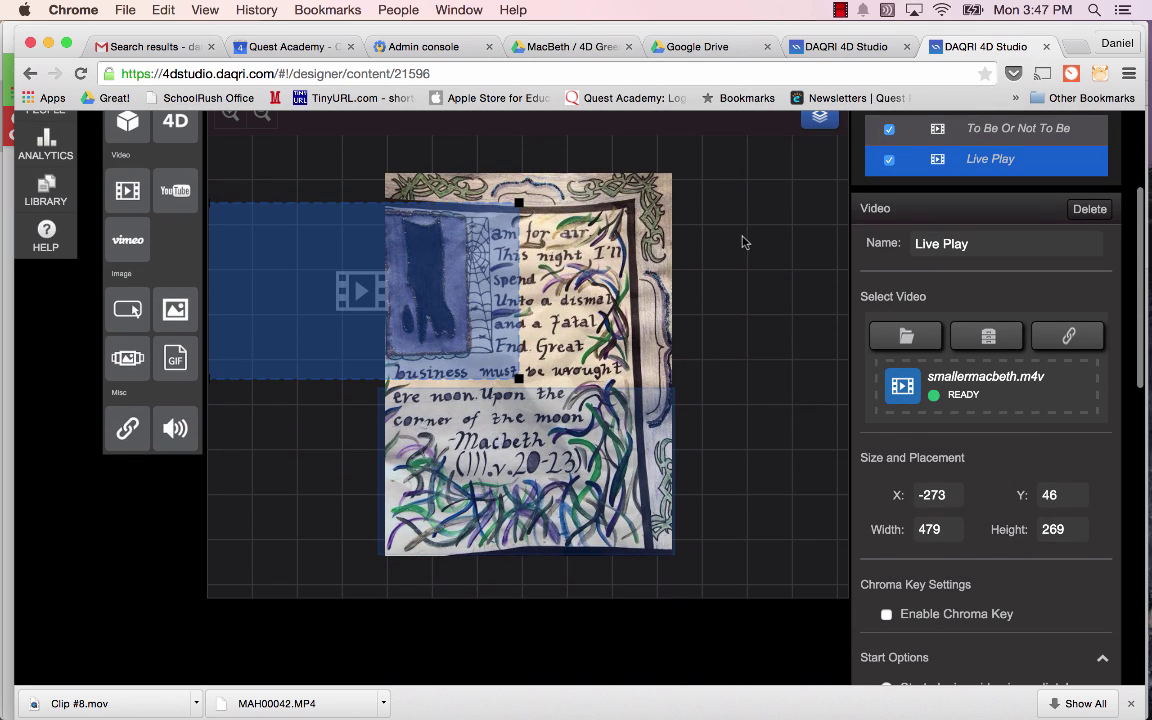
{"action": "left_click", "coordinate": [830, 46]}
{"action": "scroll", "coordinate": [720, 341], "scroll_direction": "down", "scroll_amount": 3}
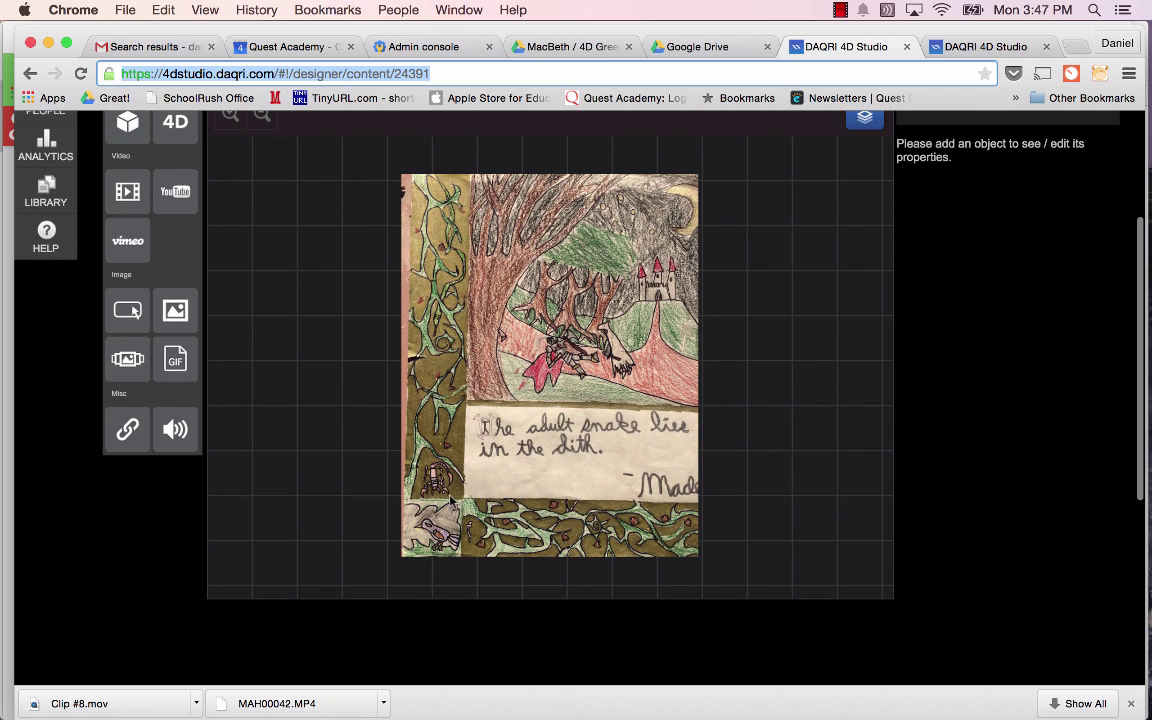
Add a Video object and size it to 641 × 385 over the drawing's lower part
{"action": "scroll", "coordinate": [700, 355], "scroll_direction": "up", "scroll_amount": 1}
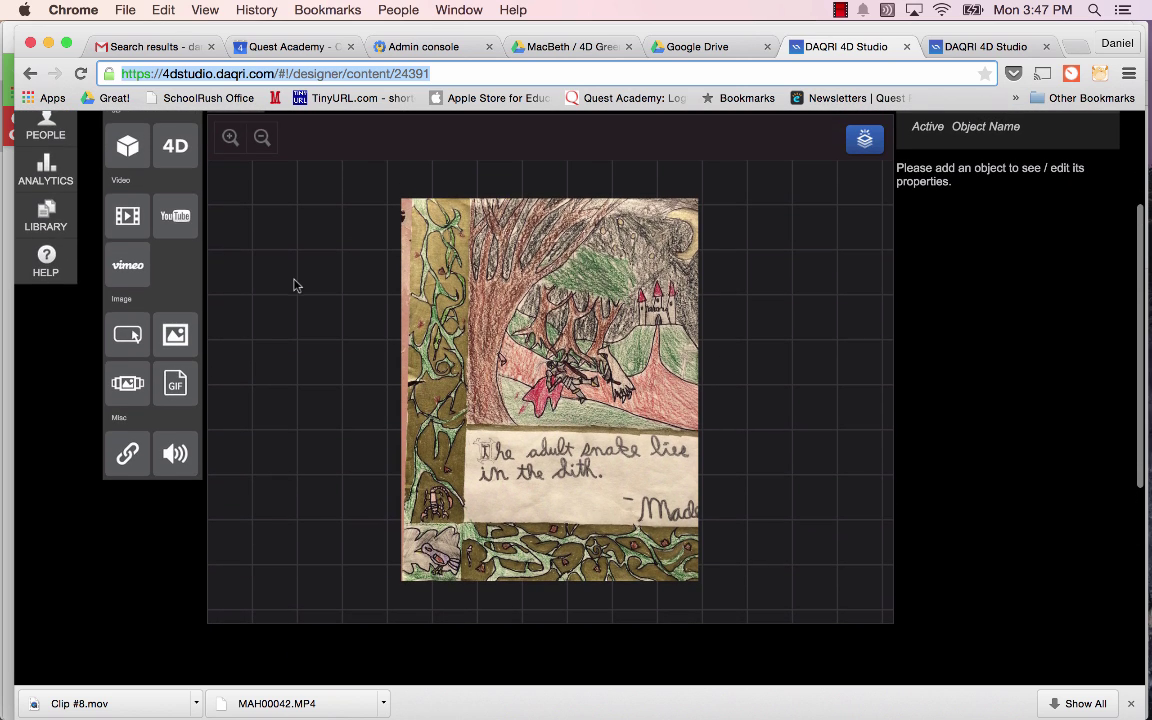
{"action": "scroll", "coordinate": [293, 286], "scroll_direction": "up", "scroll_amount": 1}
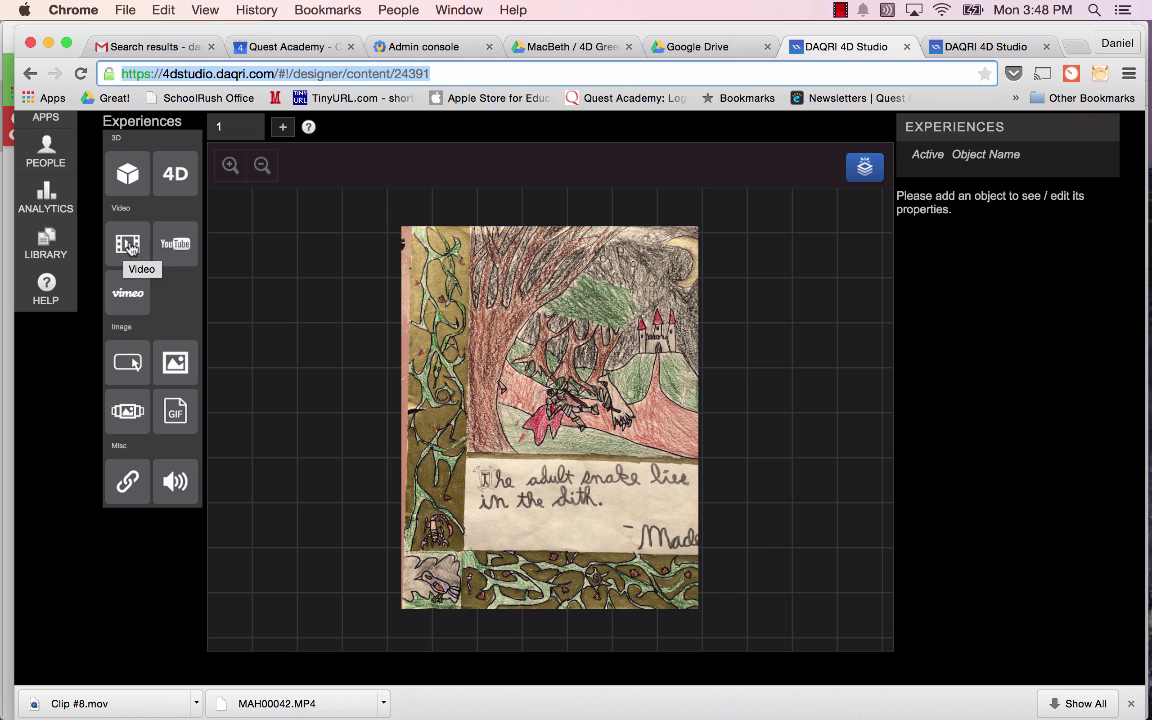
{"action": "left_click_drag", "start_coordinate": [128, 247], "coordinate": [465, 516]}
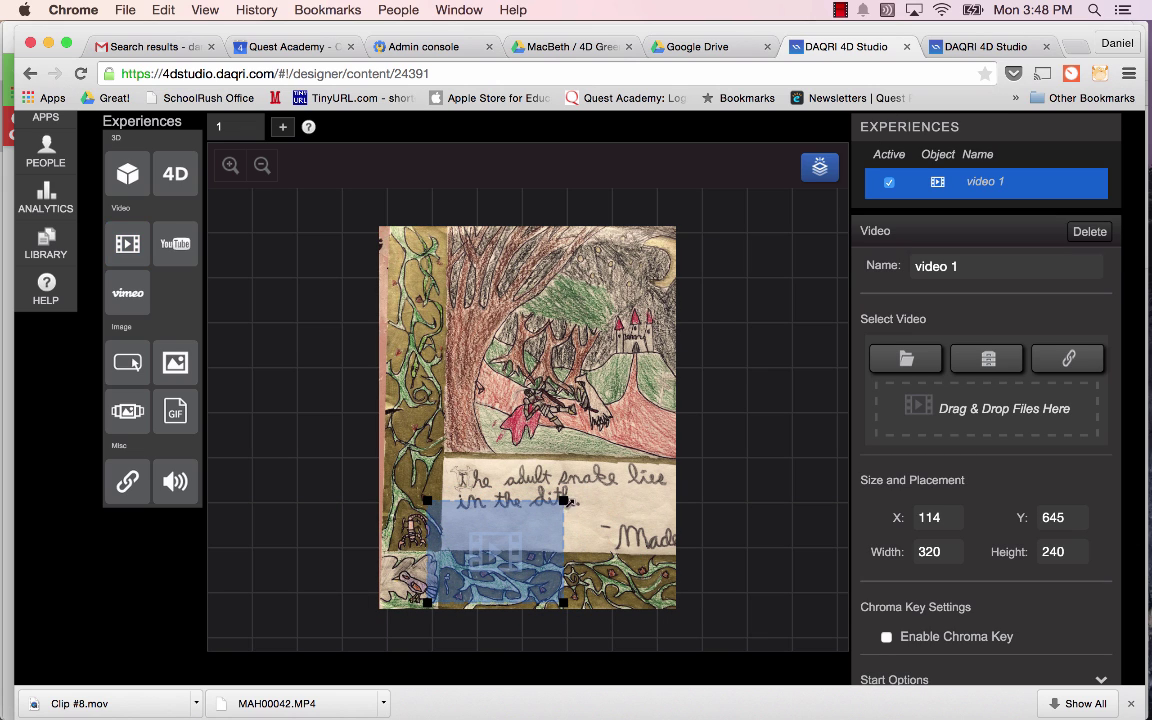
{"action": "left_click_drag", "start_coordinate": [564, 500], "coordinate": [669, 448]}
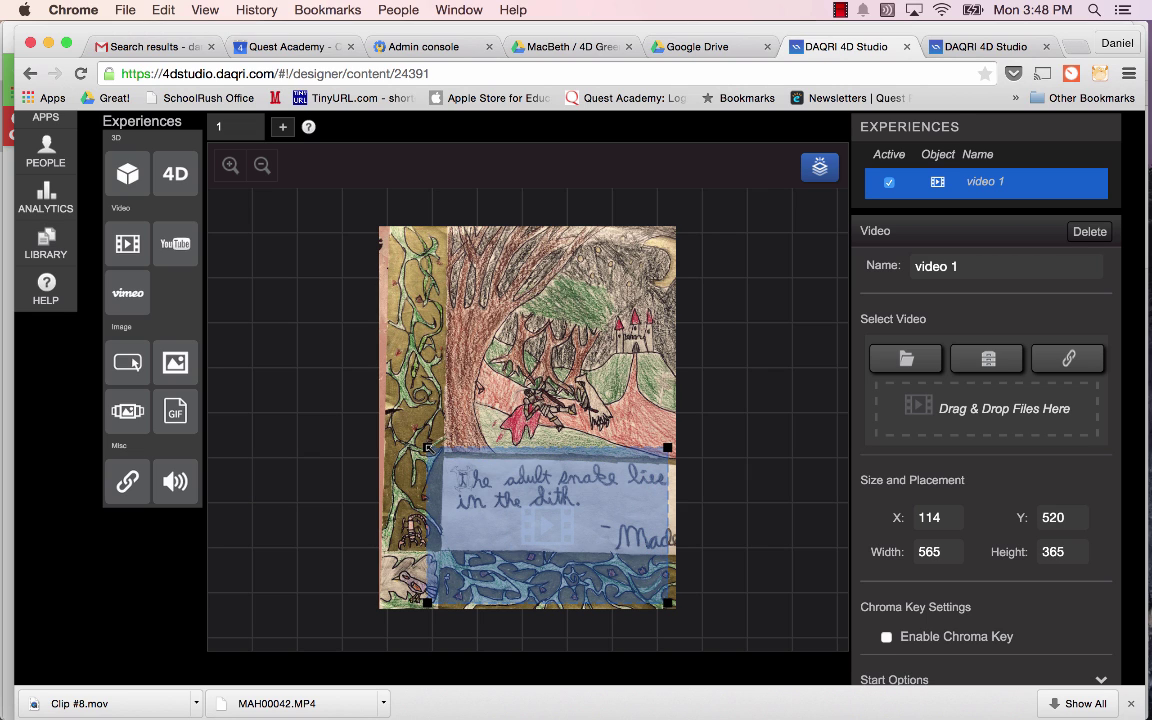
{"action": "left_click_drag", "start_coordinate": [427, 447], "coordinate": [395, 438]}
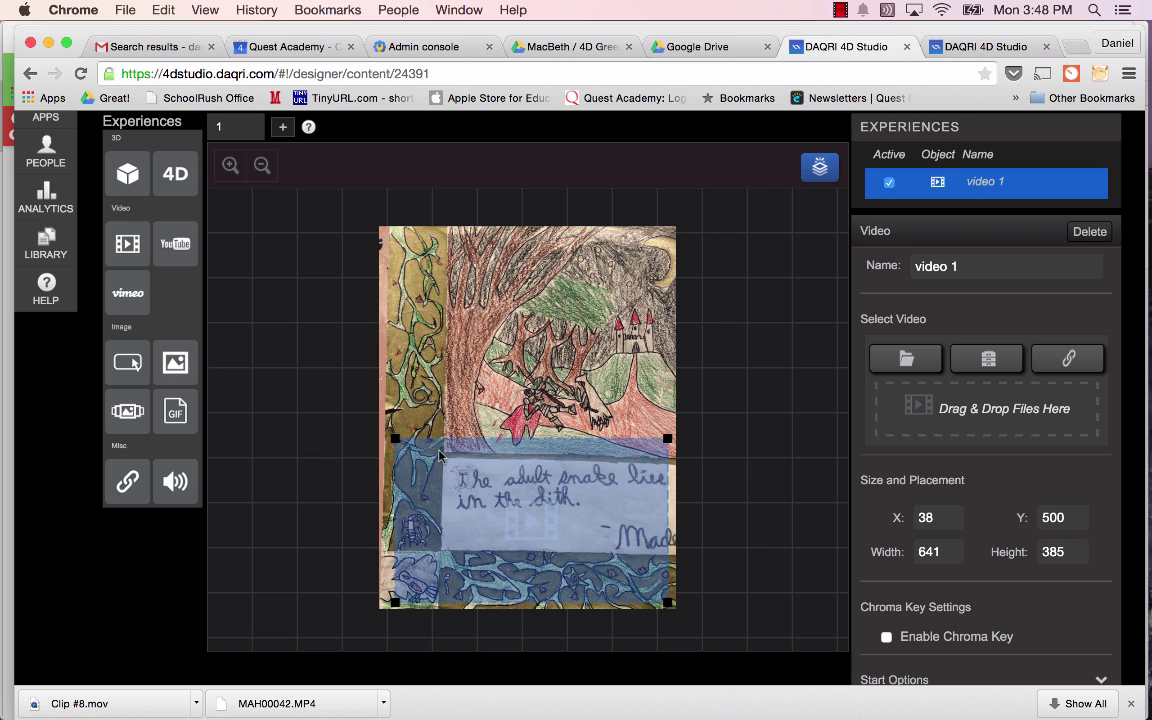
{"action": "left_click_drag", "start_coordinate": [488, 474], "coordinate": [524, 497]}
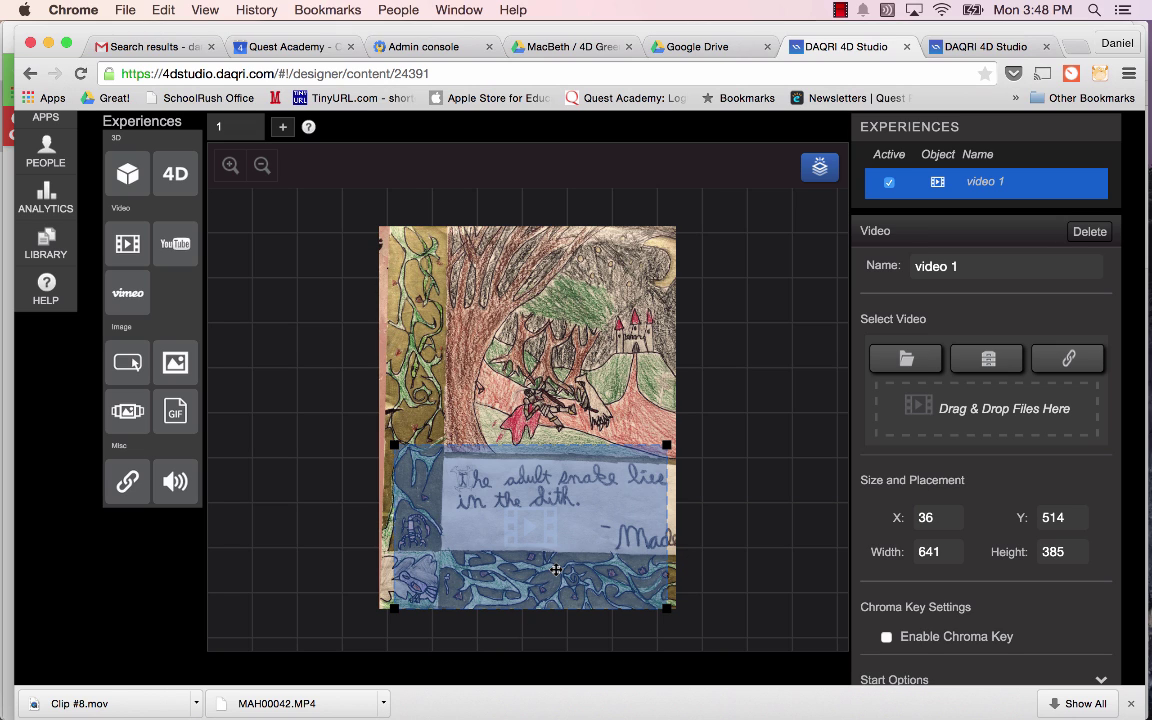
{"action": "scroll", "coordinate": [755, 431], "scroll_direction": "down", "scroll_amount": 3}
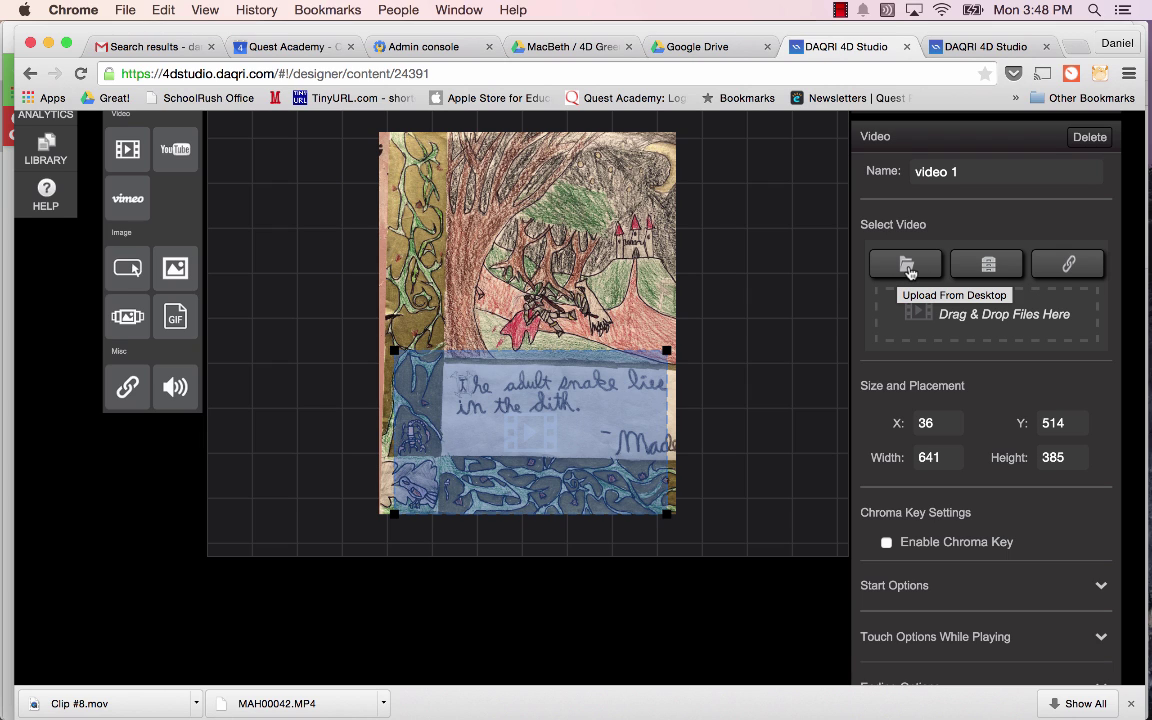
Assign Clip #8.mov to video 1 and resize it to 687.8 × 386.8 at X 4, Y 514
{"action": "left_click", "coordinate": [980, 268]}
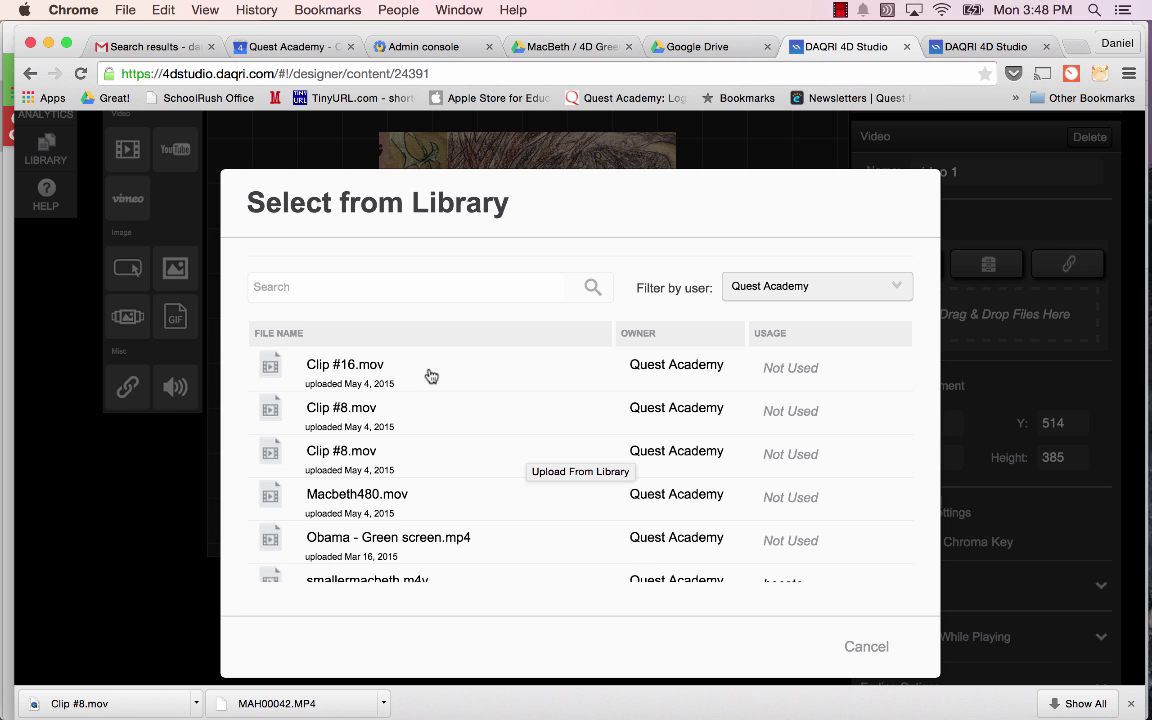
{"action": "left_click", "coordinate": [424, 413]}
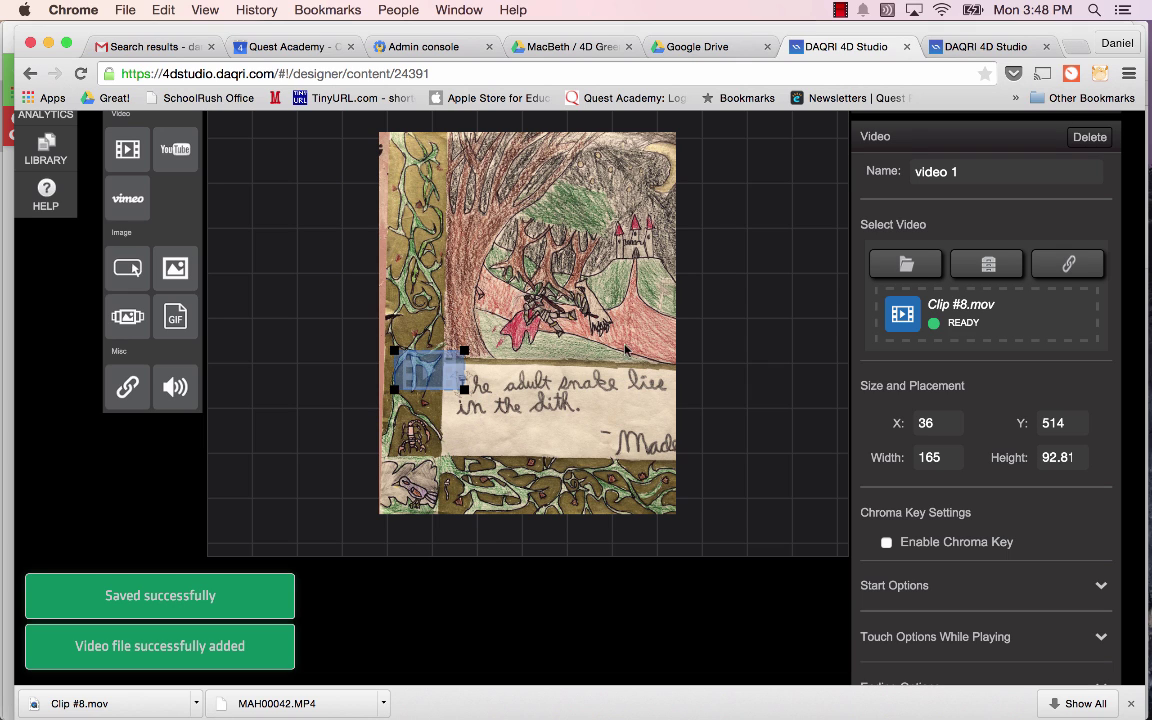
{"action": "left_click_drag", "start_coordinate": [464, 390], "coordinate": [595, 522]}
{"action": "left_click_drag", "start_coordinate": [590, 450], "coordinate": [576, 450]}
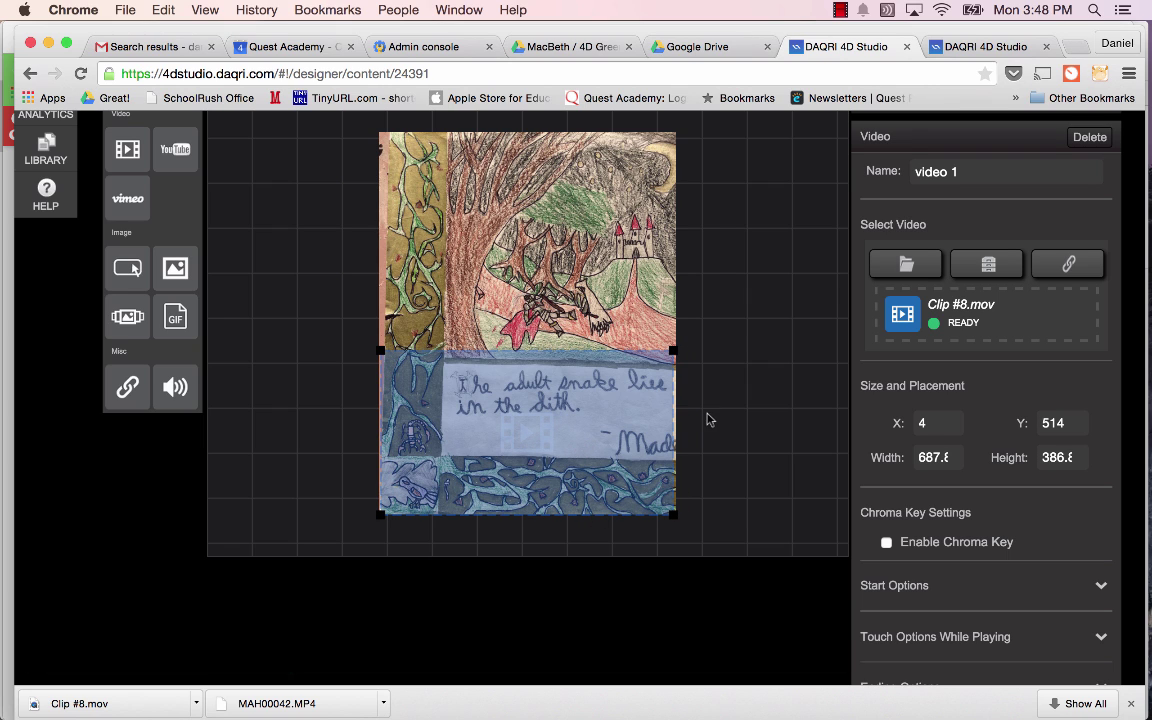
Scroll the settings panel to show Select Video, Size and Placement and Chroma Key Settings
{"action": "scroll", "coordinate": [1006, 428], "scroll_direction": "down", "scroll_amount": 5}
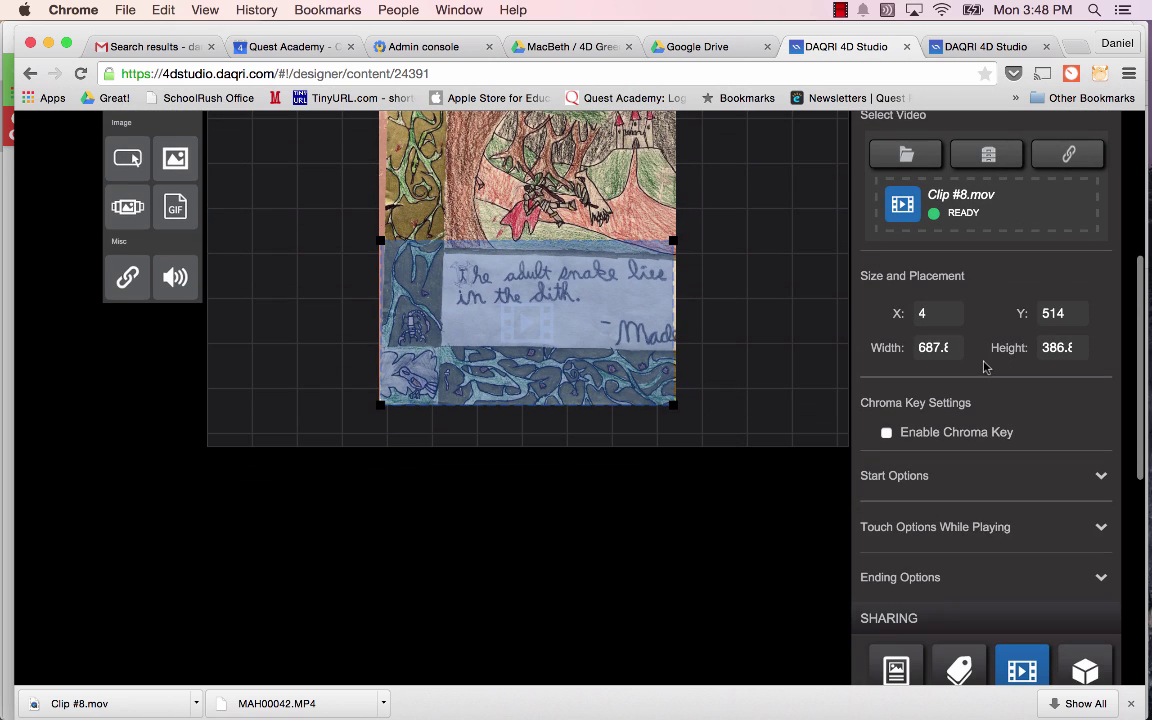
{"action": "right_click", "coordinate": [985, 362]}
{"action": "left_click", "coordinate": [992, 319]}
{"action": "scroll", "coordinate": [993, 319], "scroll_direction": "down", "scroll_amount": 2}
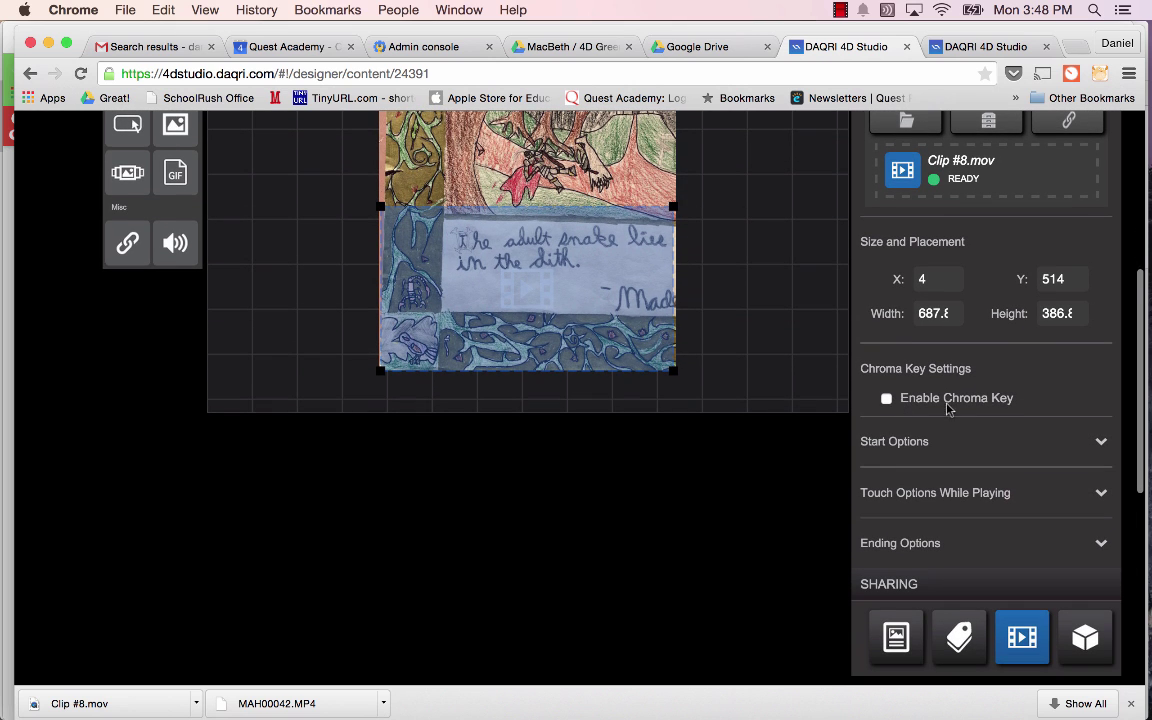
{"action": "scroll", "coordinate": [952, 416], "scroll_direction": "down", "scroll_amount": 1}
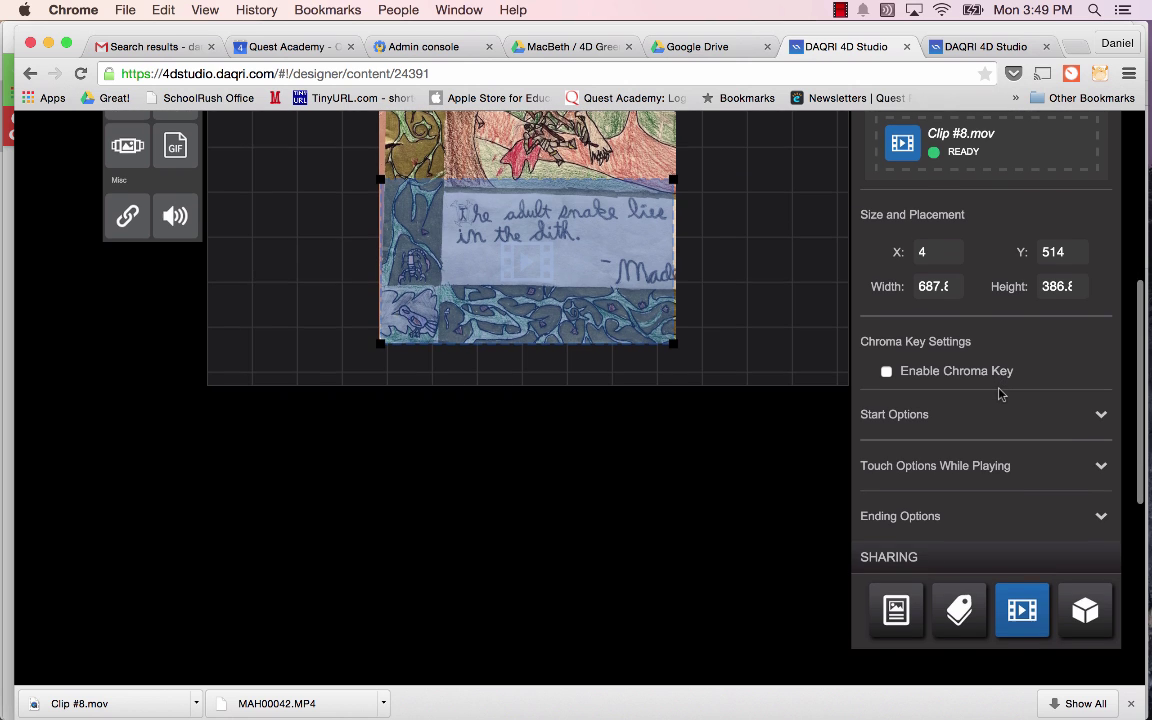
{"action": "scroll", "coordinate": [998, 393], "scroll_direction": "up", "scroll_amount": 5}
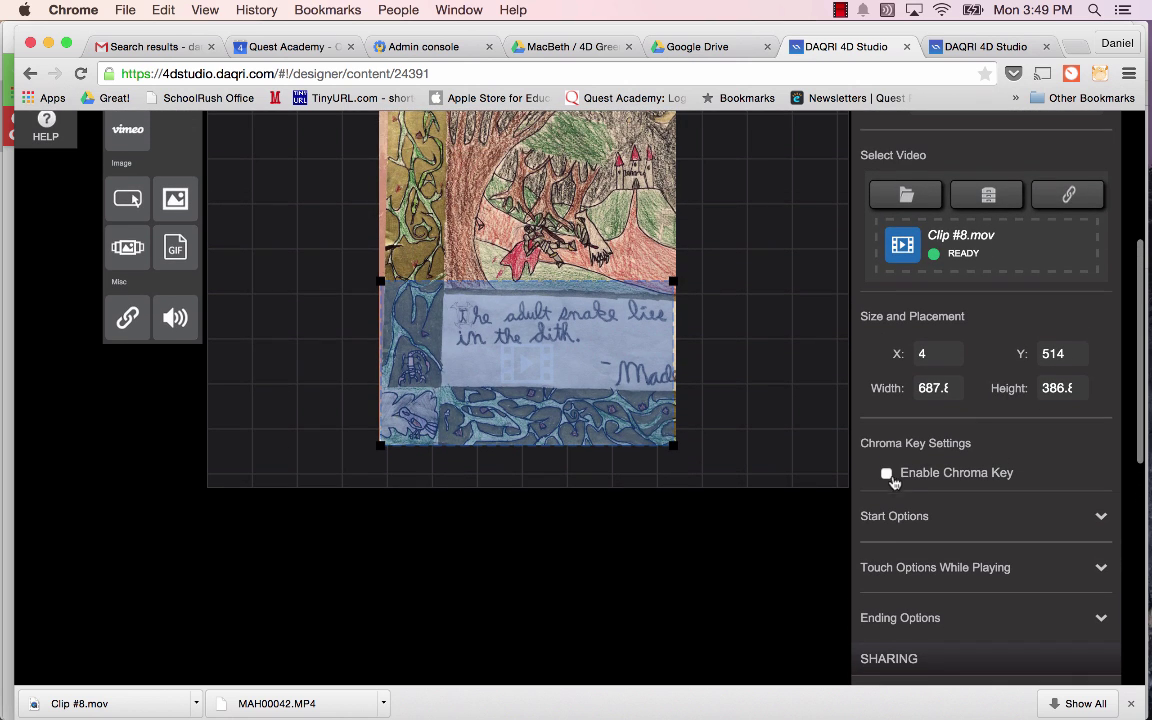
Enable Chroma Key for Clip #8.mov, keeping colour #000000, threshold 0 and smoothness 0
{"action": "left_click", "coordinate": [886, 475]}
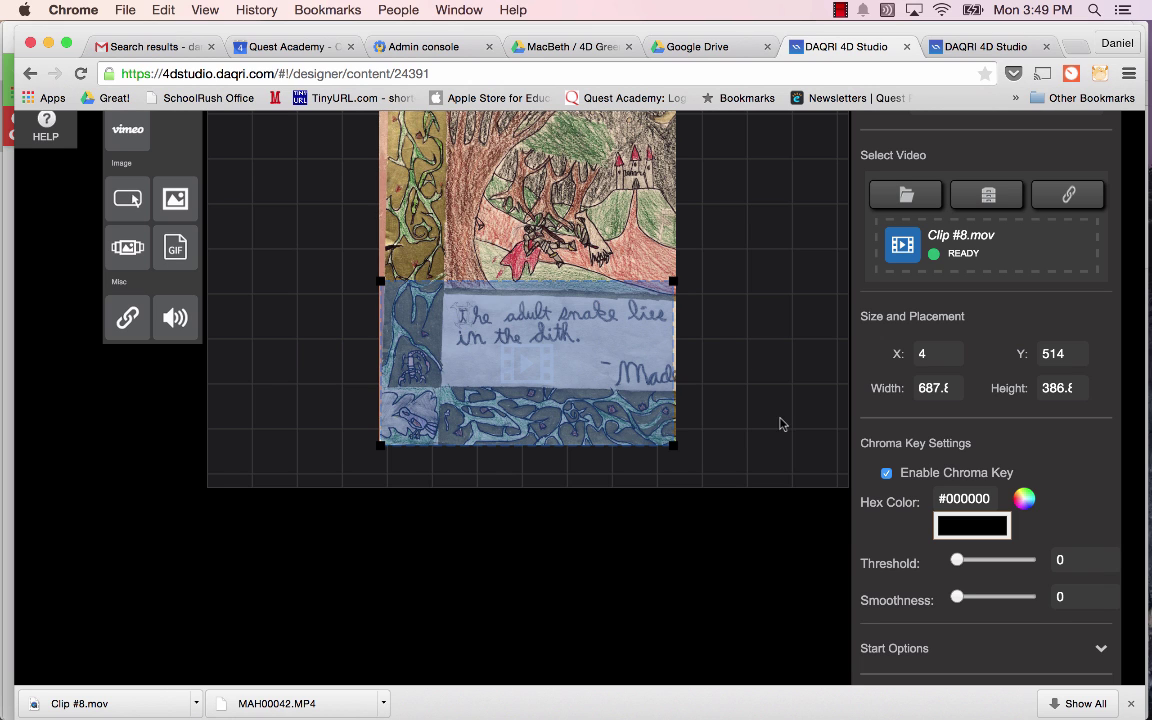
{"action": "scroll", "coordinate": [1054, 481], "scroll_direction": "down", "scroll_amount": 2}
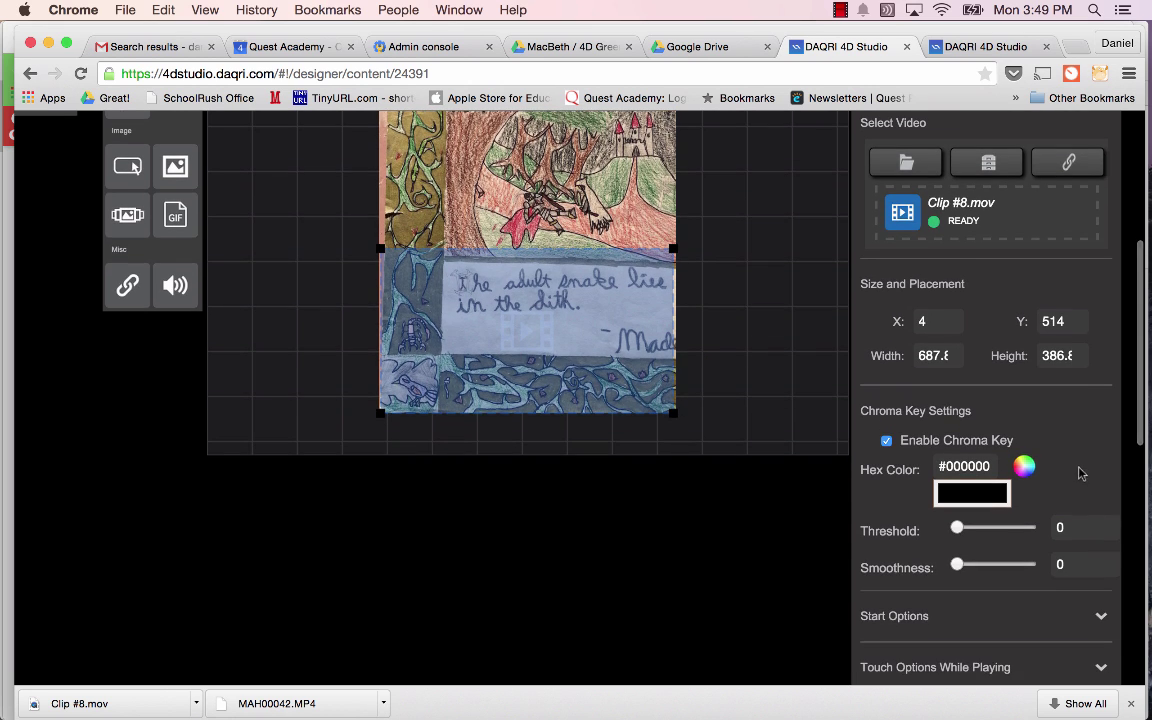
{"action": "scroll", "coordinate": [1080, 466], "scroll_direction": "down", "scroll_amount": 2}
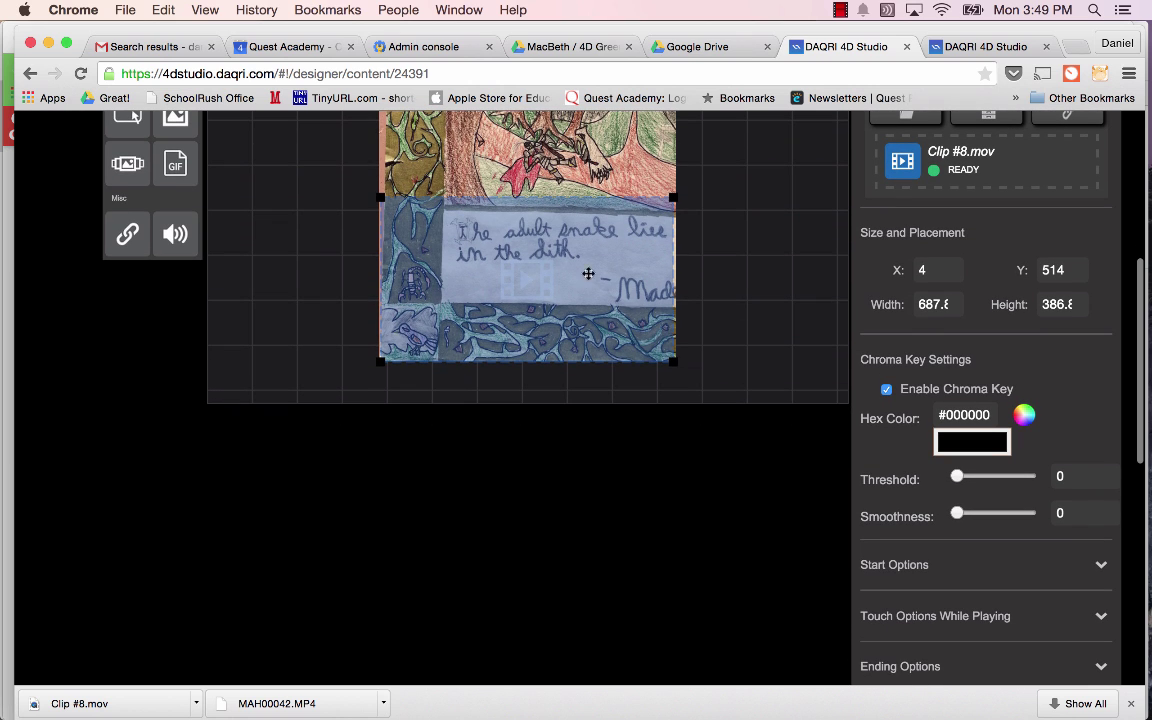
{"action": "scroll", "coordinate": [1080, 411], "scroll_direction": "up", "scroll_amount": 1}
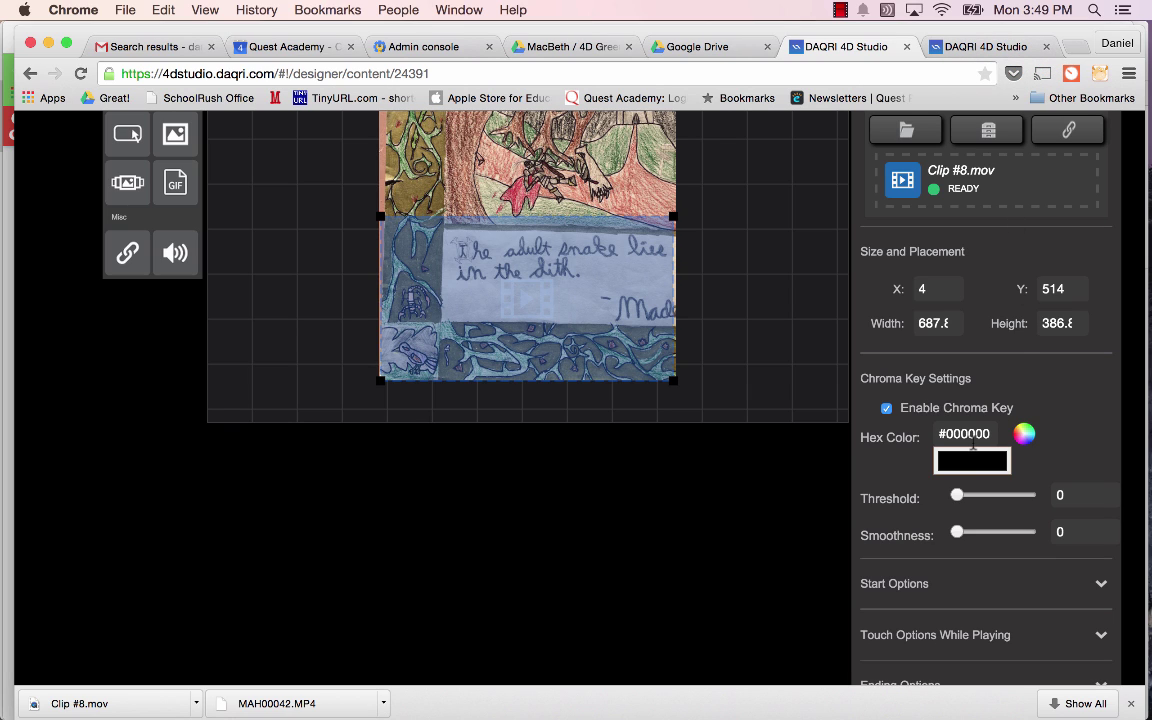
{"action": "key", "text": "super+Tab"}
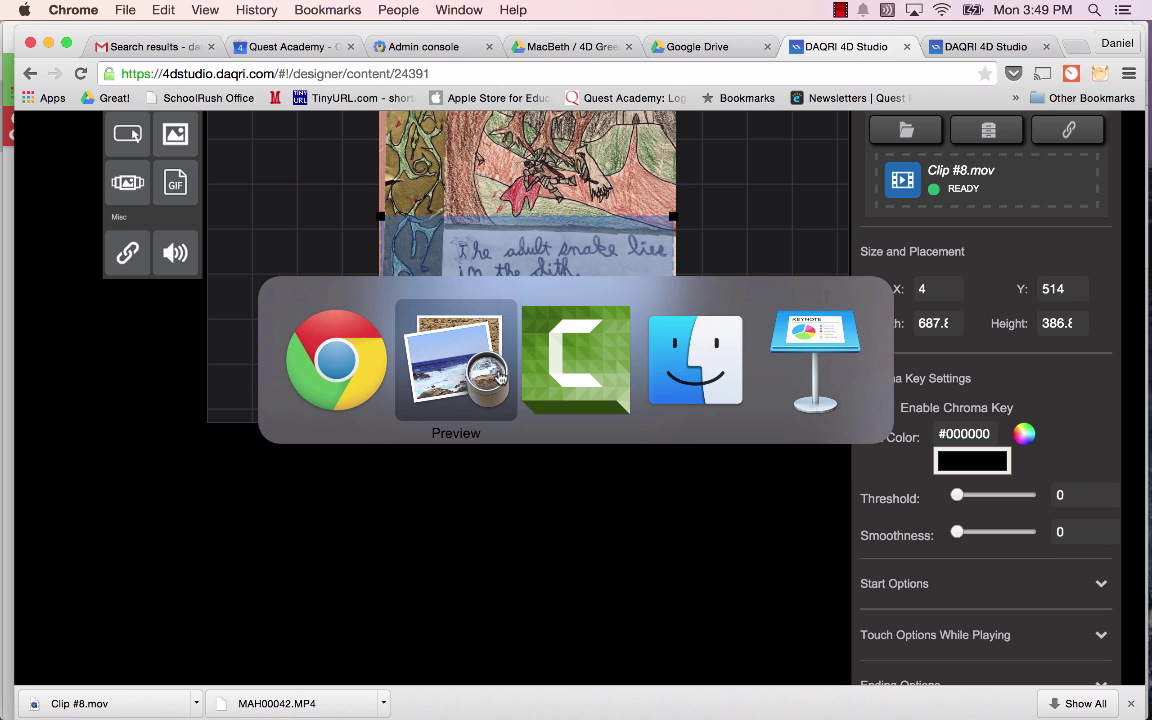
Open Clip #8.mov from Finder's Downloads window in QuickTime Player
{"action": "left_click", "coordinate": [815, 388]}
{"action": "key", "text": "super+Tab"}
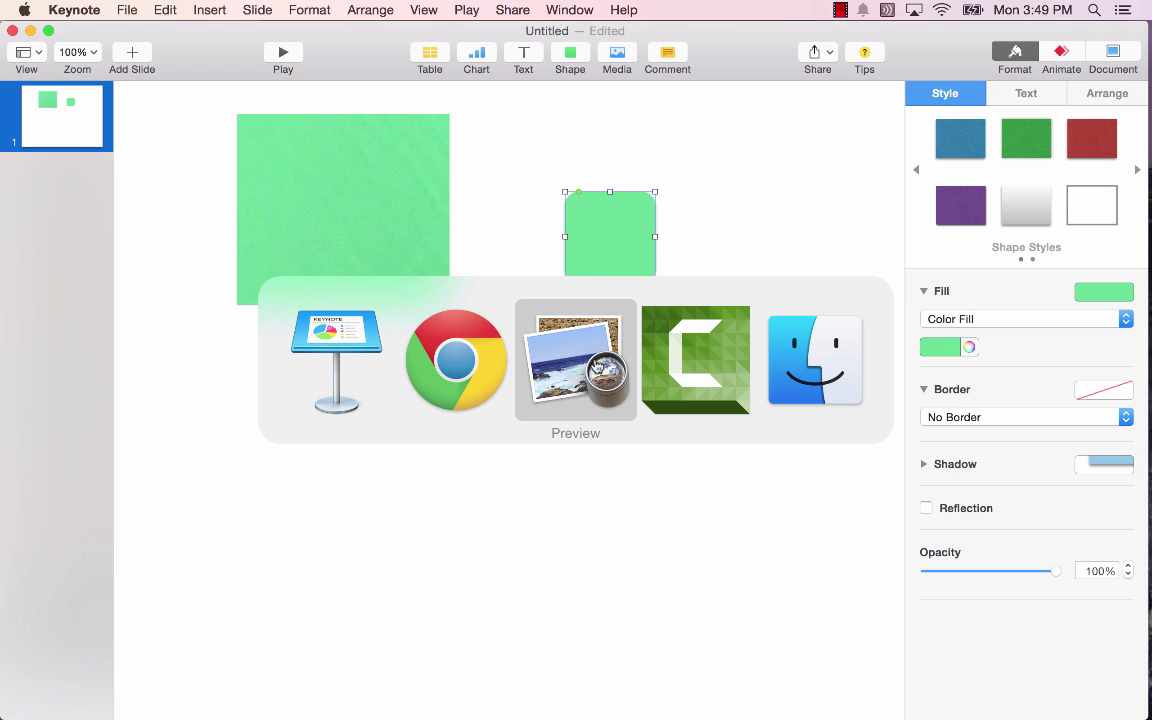
{"action": "left_click", "coordinate": [452, 395]}
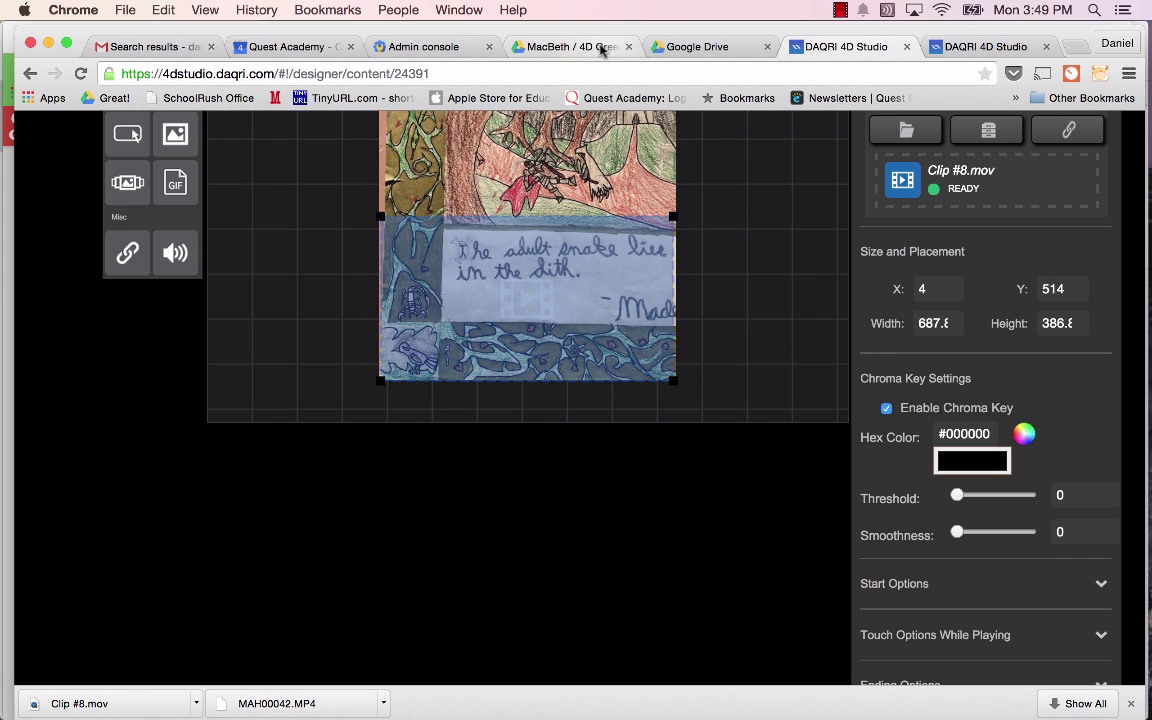
{"action": "key", "text": "super+Tab"}
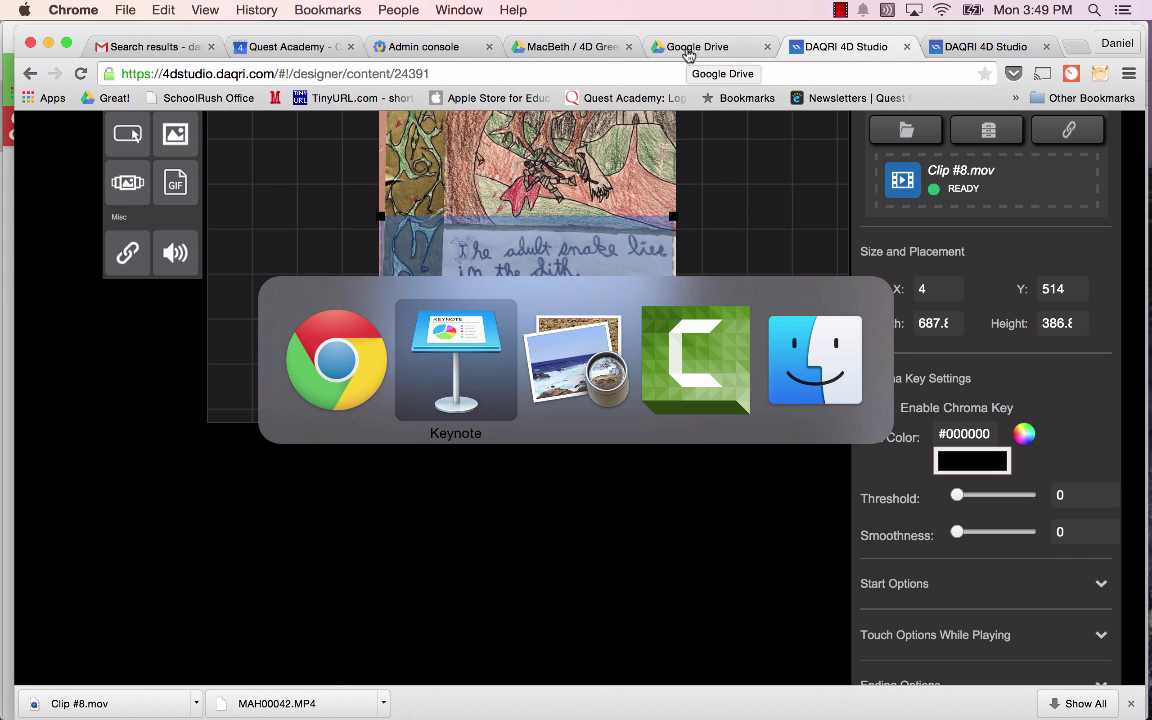
{"action": "left_click", "coordinate": [805, 367]}
{"action": "left_click_drag", "start_coordinate": [545, 326], "coordinate": [569, 112]}
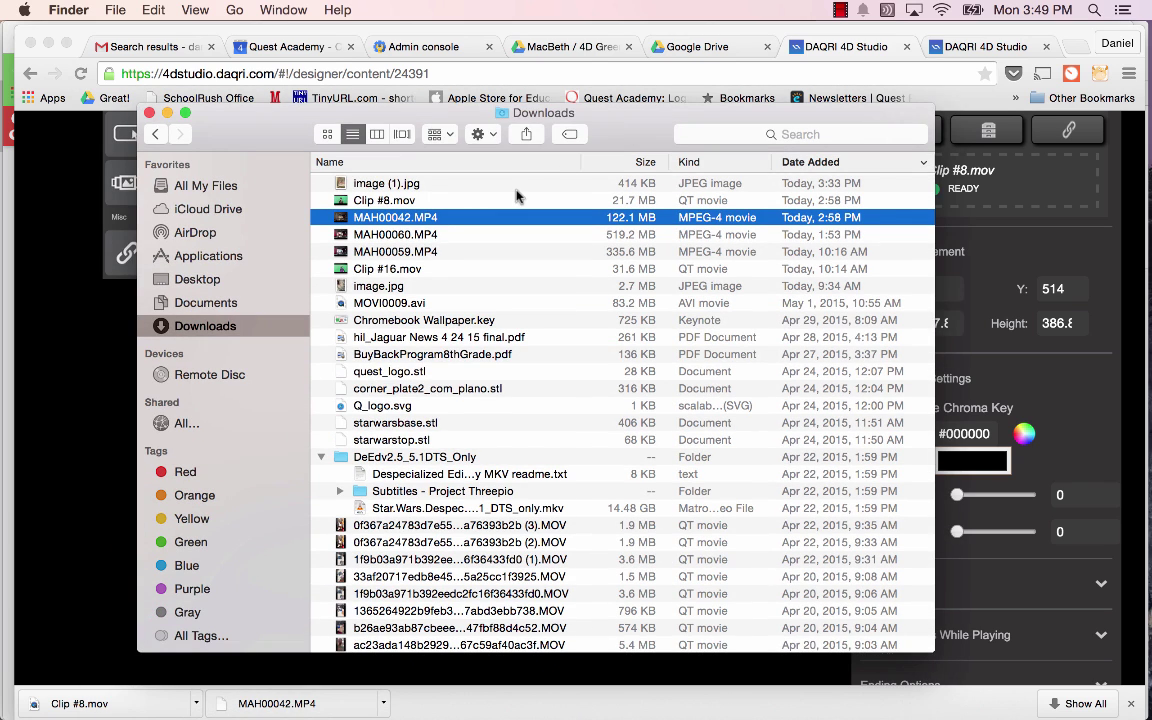
{"action": "left_click", "coordinate": [376, 202]}
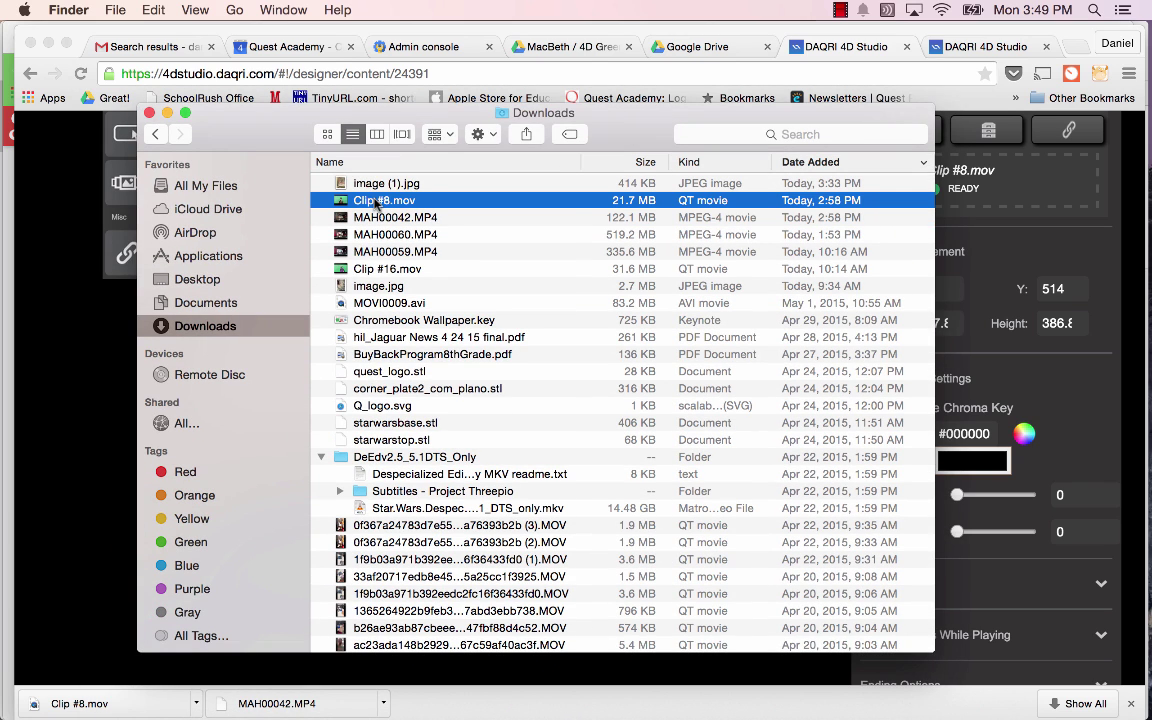
{"action": "double_click", "coordinate": [376, 202]}
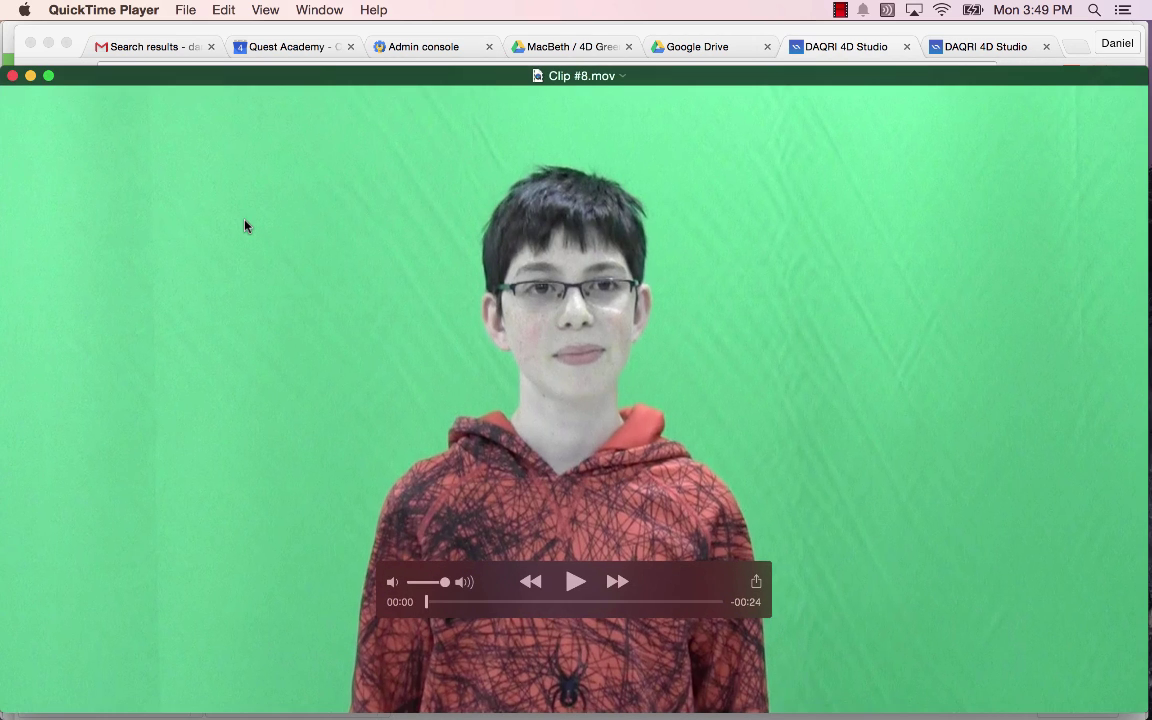
Screenshot a square patch of Clip #8.mov's green-screen background with Cmd+Shift+4
{"action": "key", "text": "super+shift+4"}
{"action": "left_click_drag", "start_coordinate": [156, 156], "coordinate": [330, 320]}
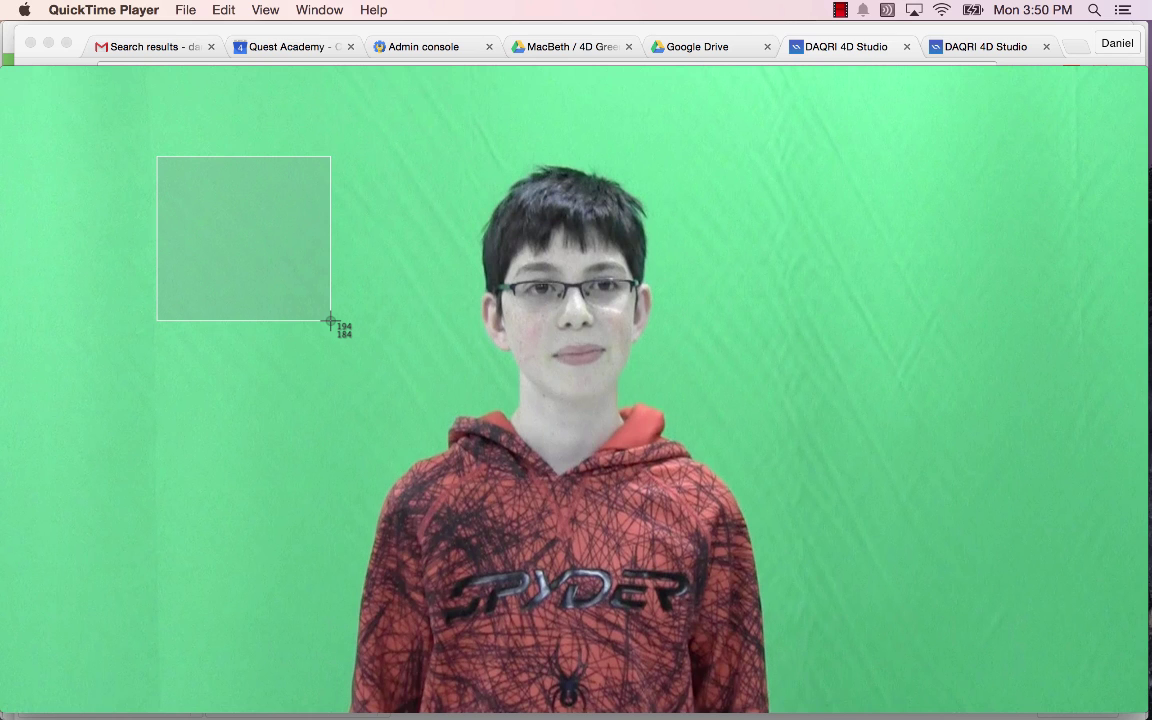
{"action": "left_click_drag", "start_coordinate": [330, 320], "coordinate": [329, 323]}
{"action": "key", "text": "super+Tab"}
{"action": "key", "text": "super+Tab"}
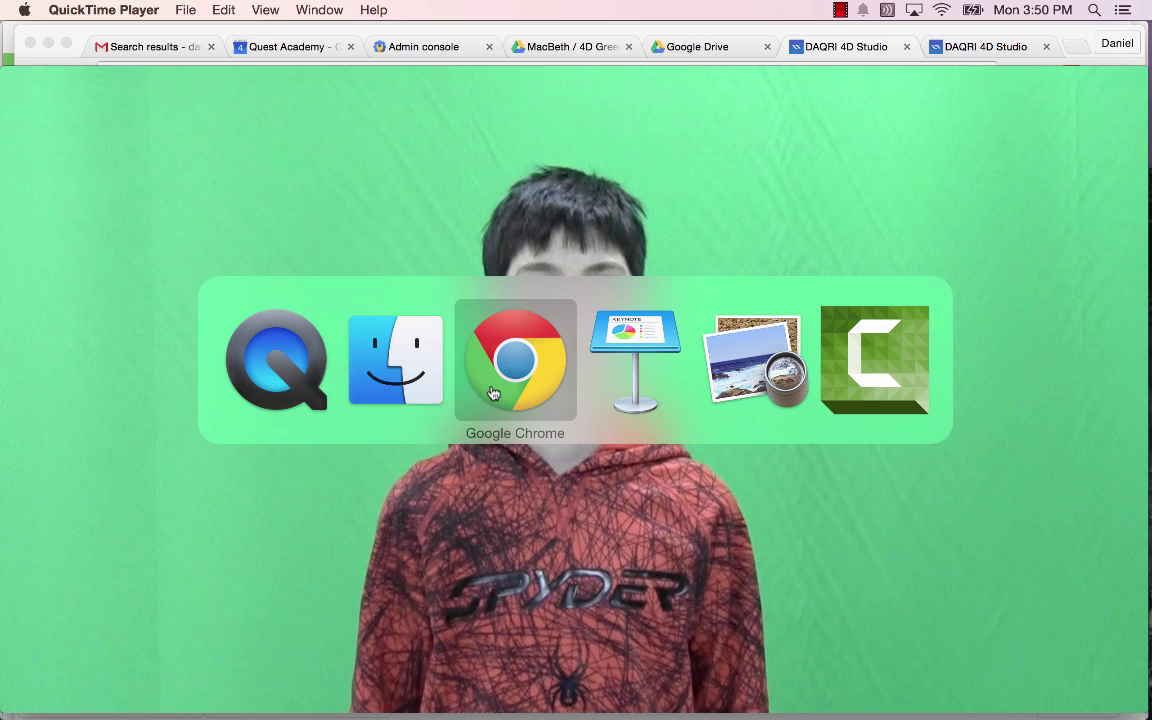
Delete the old green image and rounded square, then drop the new green screenshot onto the slide
{"action": "left_click", "coordinate": [629, 391]}
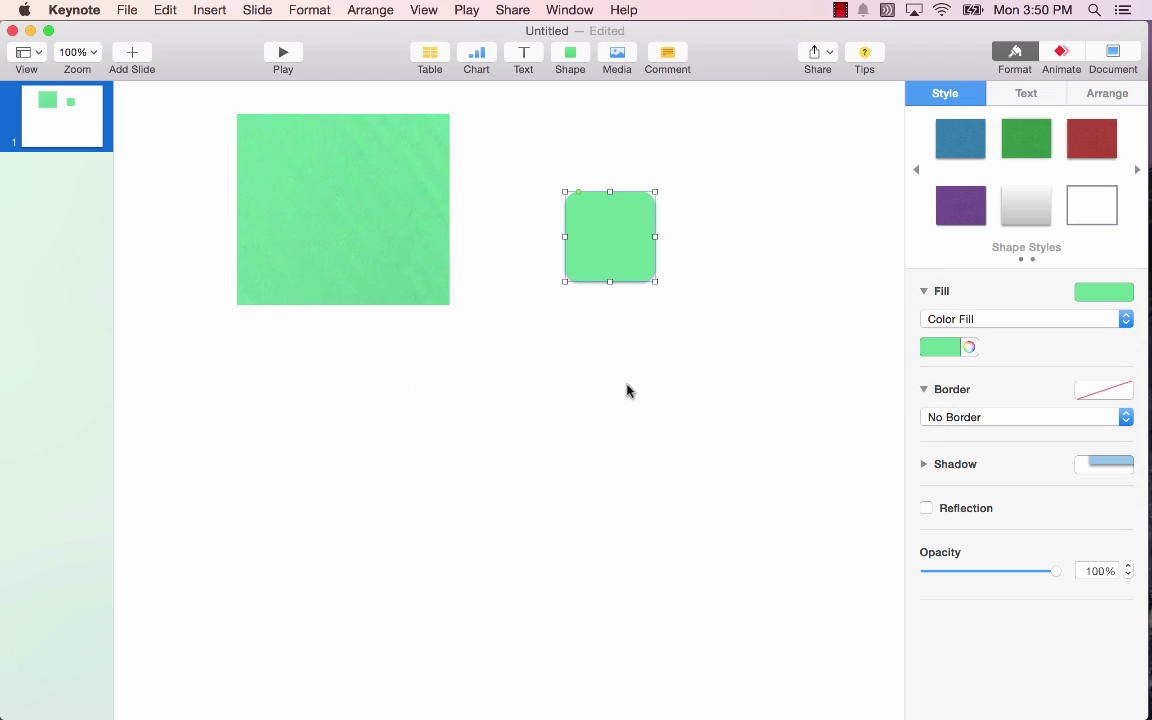
{"action": "double_click", "coordinate": [617, 203]}
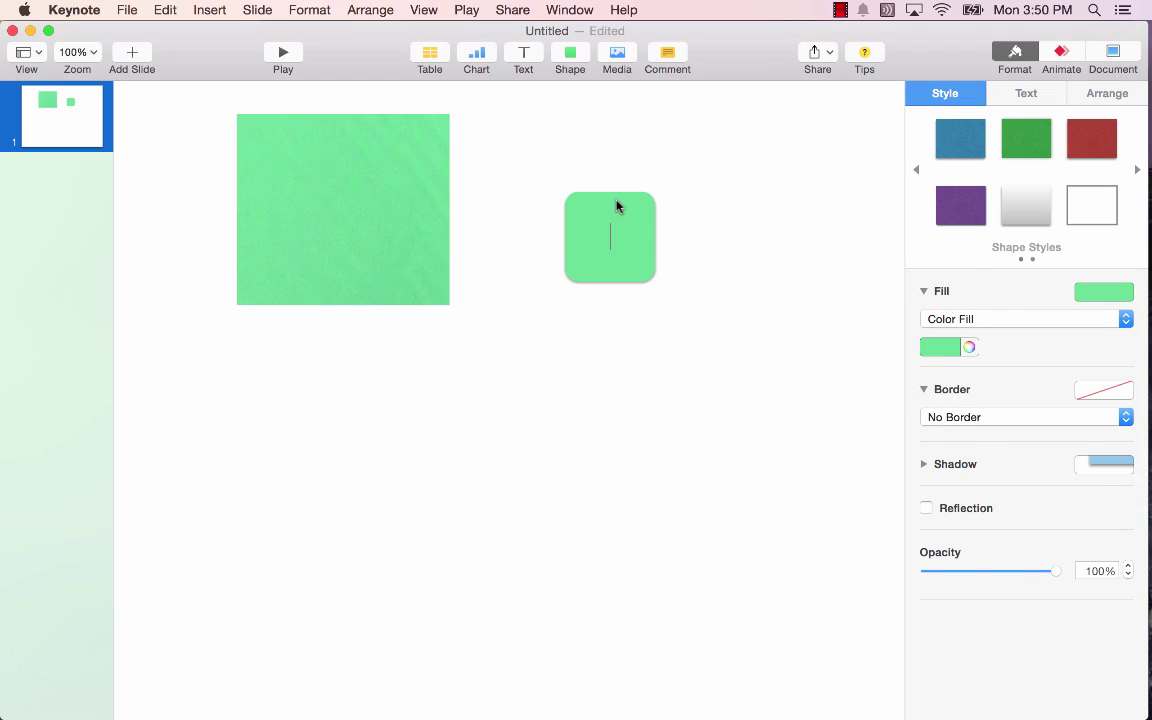
{"action": "left_click", "coordinate": [361, 224]}
{"action": "key", "text": "Delete"}
{"action": "left_click", "coordinate": [596, 255]}
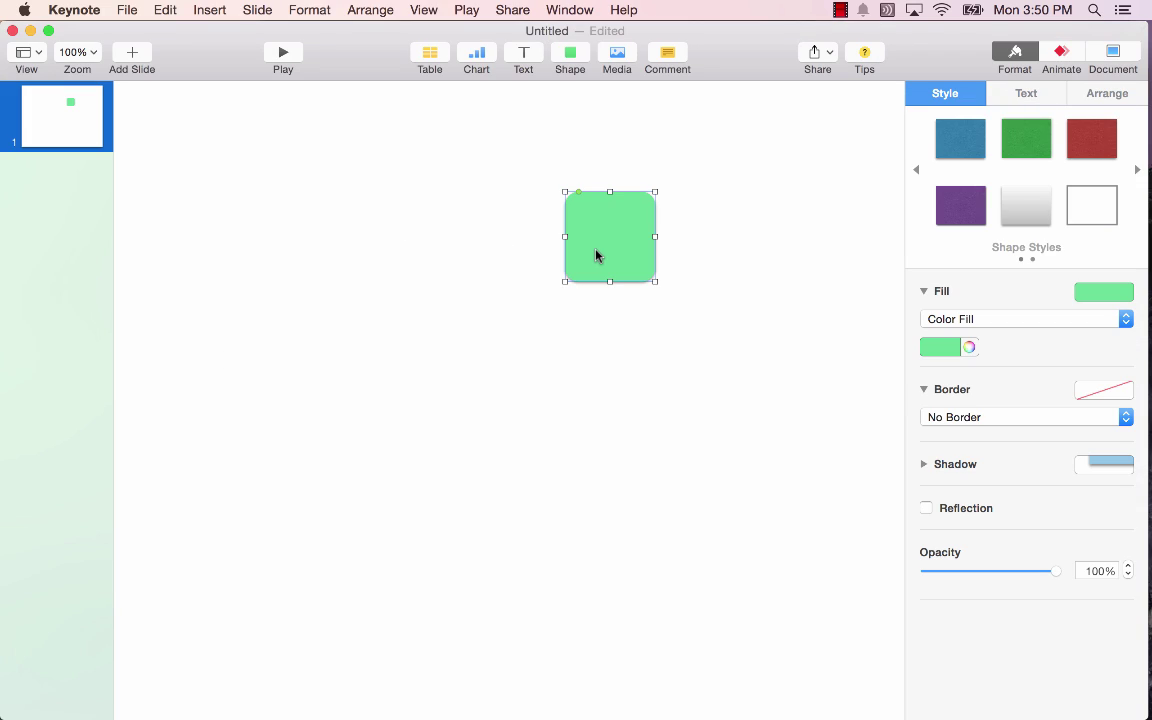
{"action": "key", "text": "Delete"}
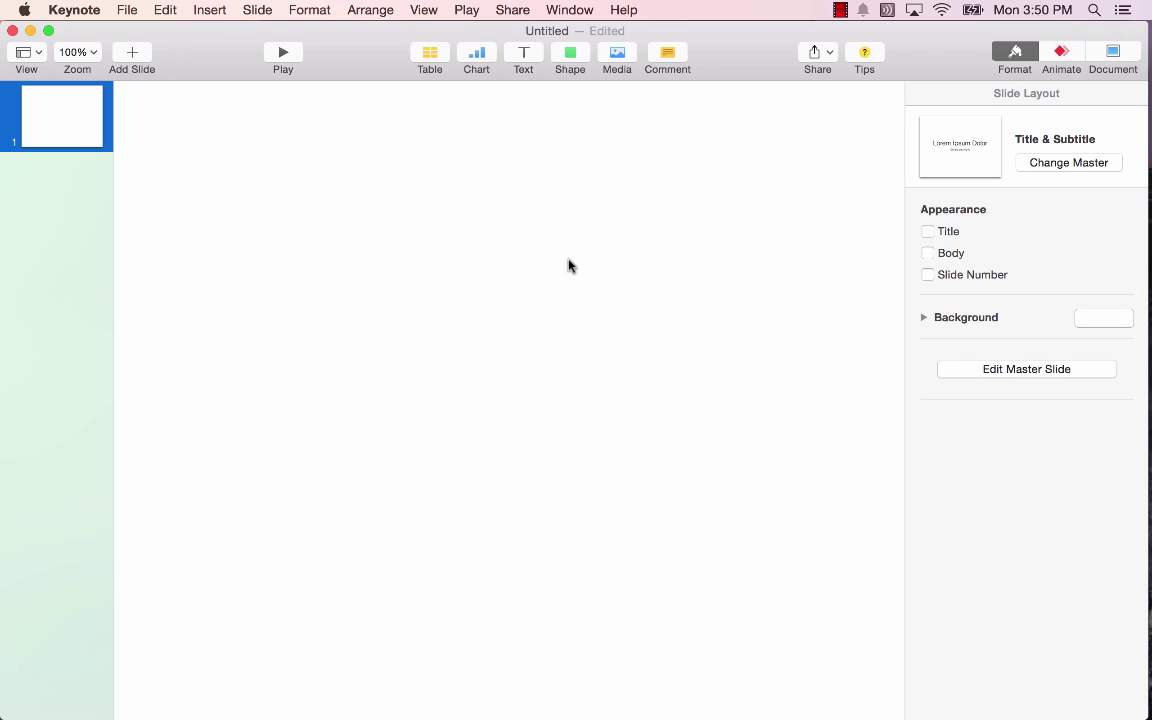
{"action": "key", "text": "F11"}
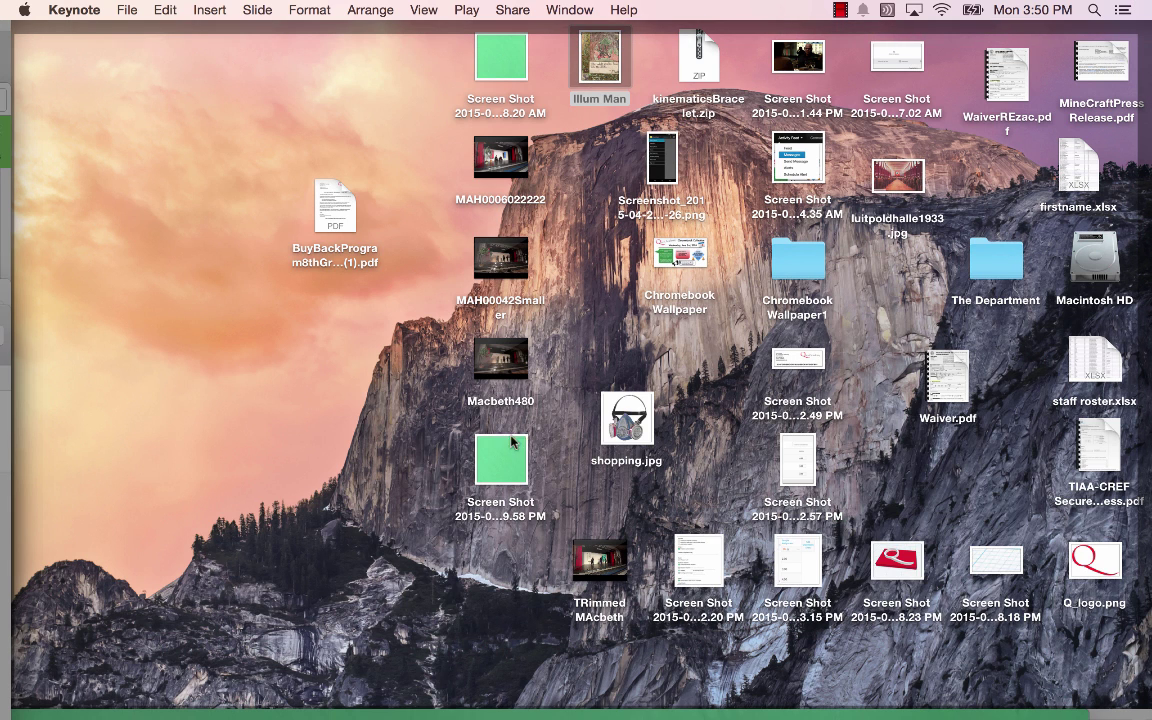
{"action": "left_click_drag", "start_coordinate": [510, 447], "coordinate": [411, 324]}
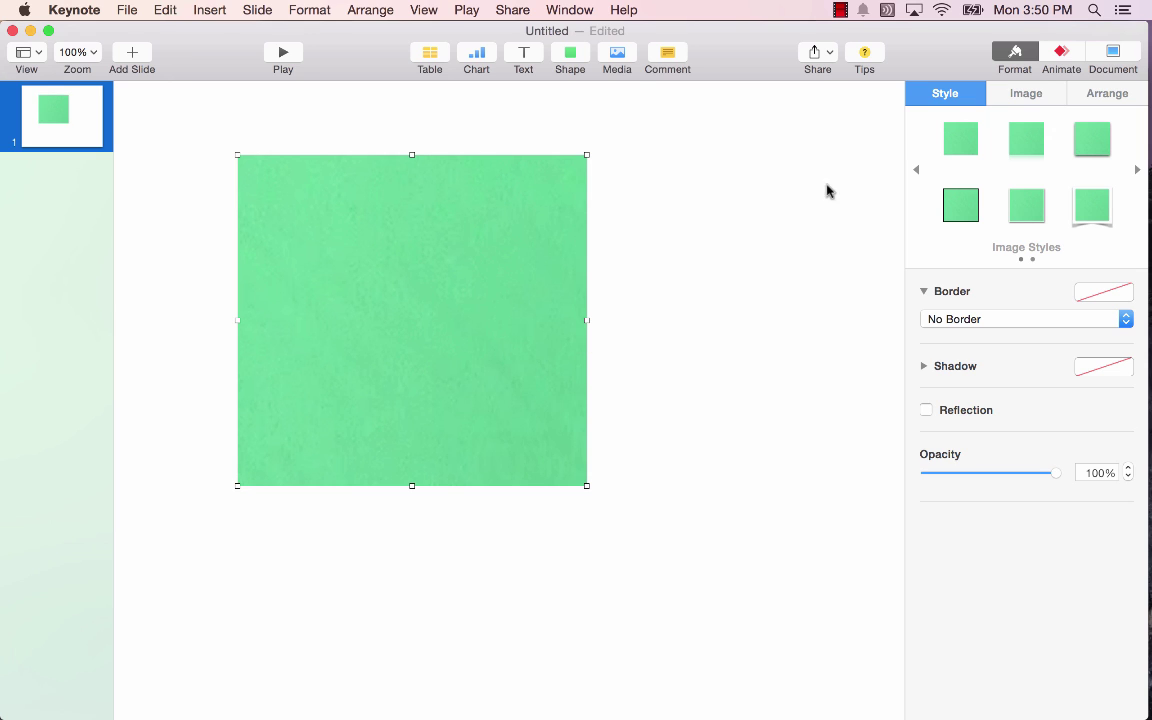
Insert a rounded square shape and position it just right of the screenshot
{"action": "left_click", "coordinate": [570, 55]}
{"action": "left_click", "coordinate": [564, 178]}
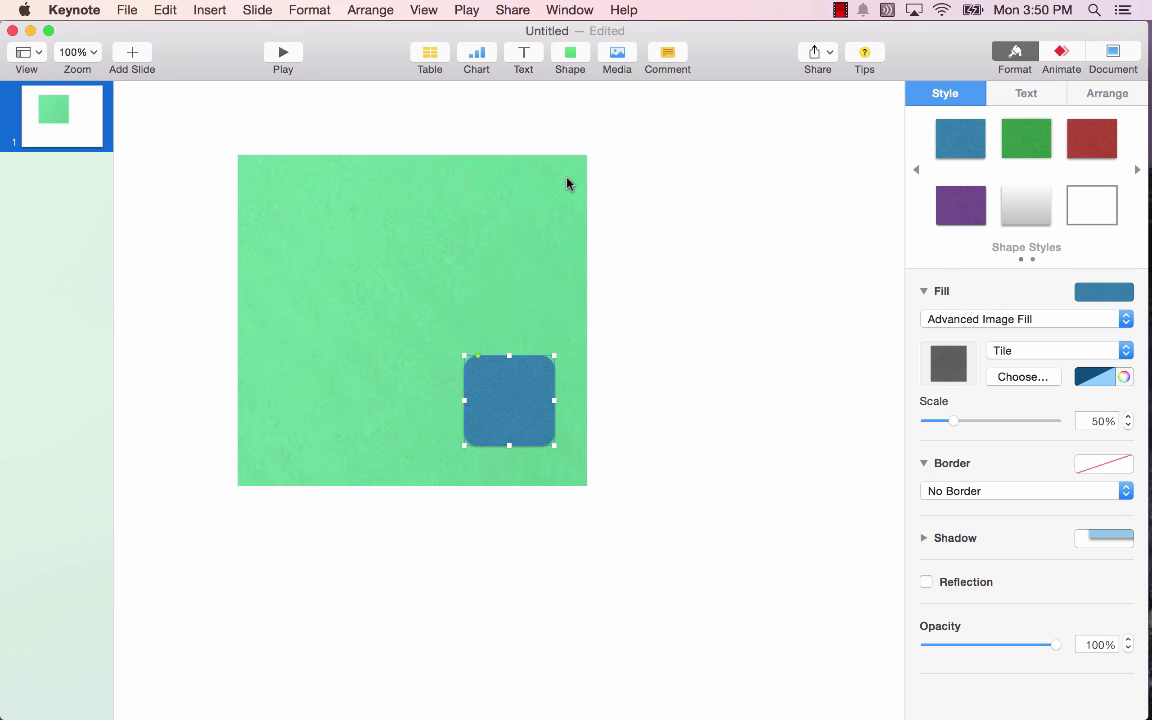
{"action": "left_click_drag", "start_coordinate": [522, 434], "coordinate": [758, 280]}
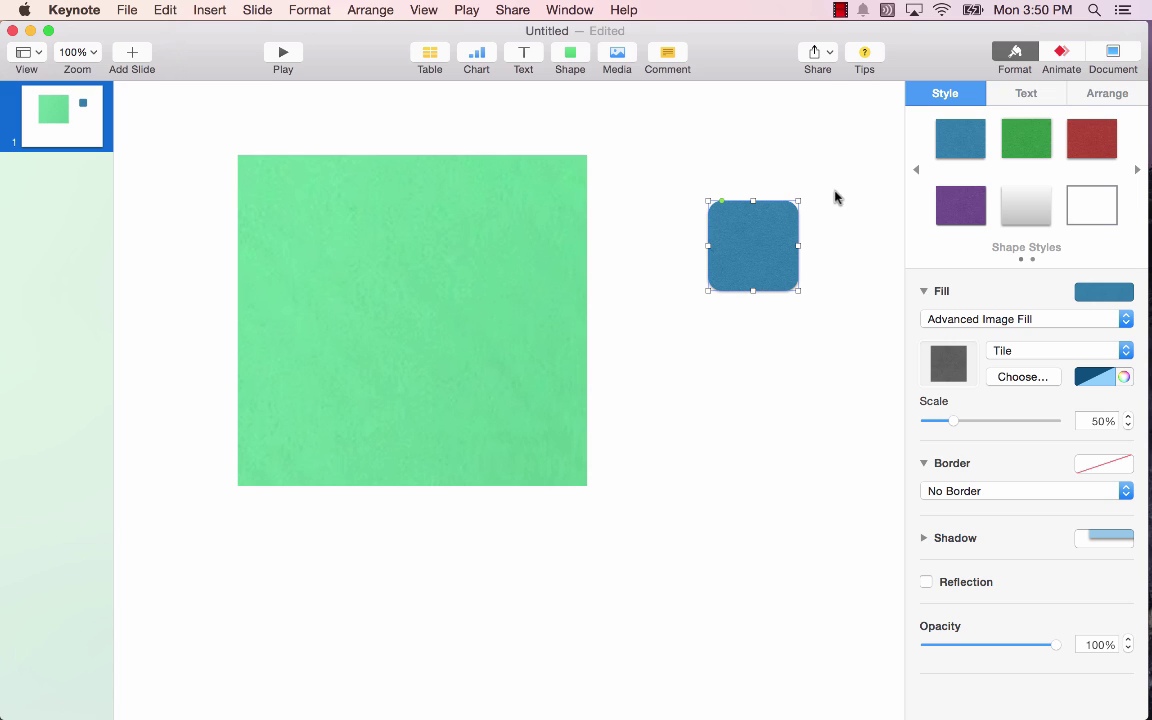
{"action": "left_click_drag", "start_coordinate": [733, 262], "coordinate": [712, 305]}
{"action": "left_click", "coordinate": [746, 203]}
{"action": "left_click", "coordinate": [744, 281]}
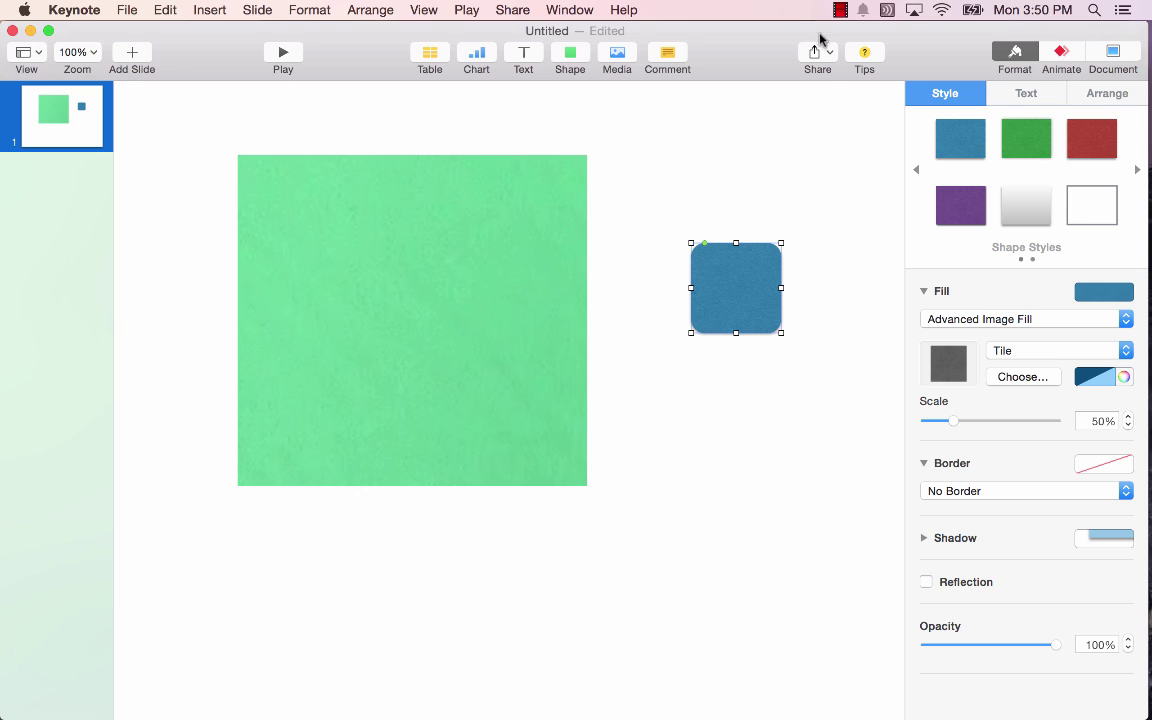
{"action": "left_click", "coordinate": [840, 10]}
{"action": "left_click", "coordinate": [855, 48]}
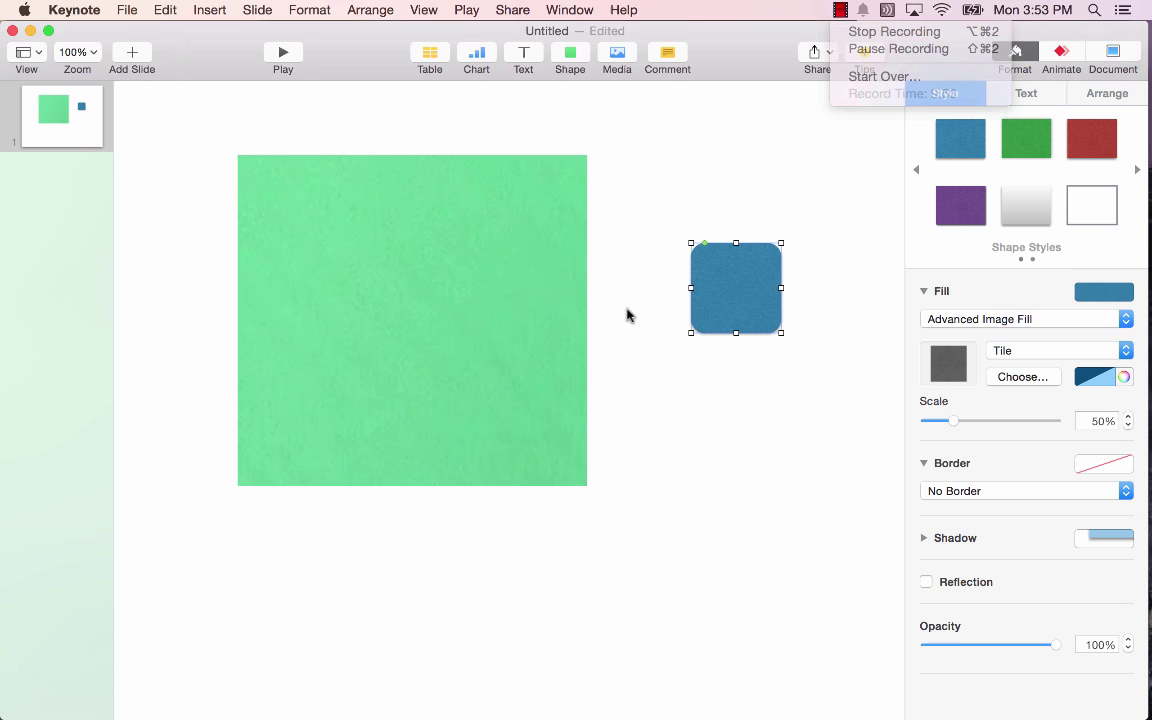
{"action": "left_click", "coordinate": [735, 291]}
{"action": "left_click_drag", "start_coordinate": [737, 289], "coordinate": [725, 287]}
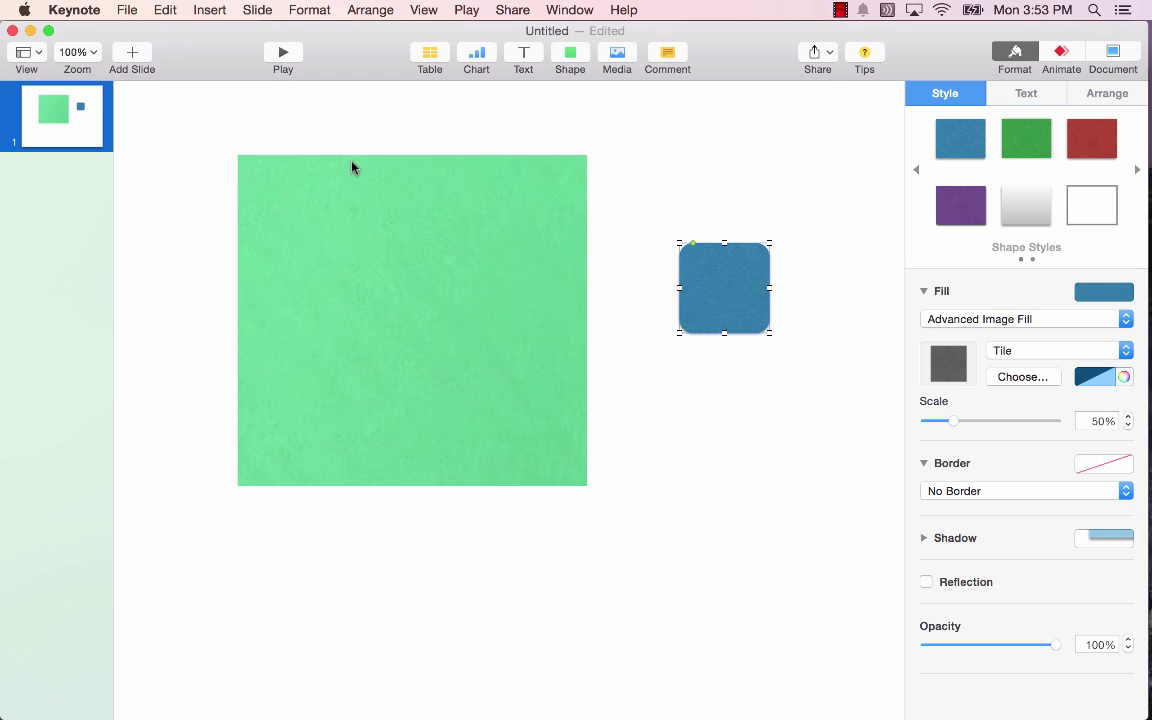
Move the rounded square up beside the image and try a green fill from the swatches
{"action": "left_click_drag", "start_coordinate": [715, 281], "coordinate": [729, 254]}
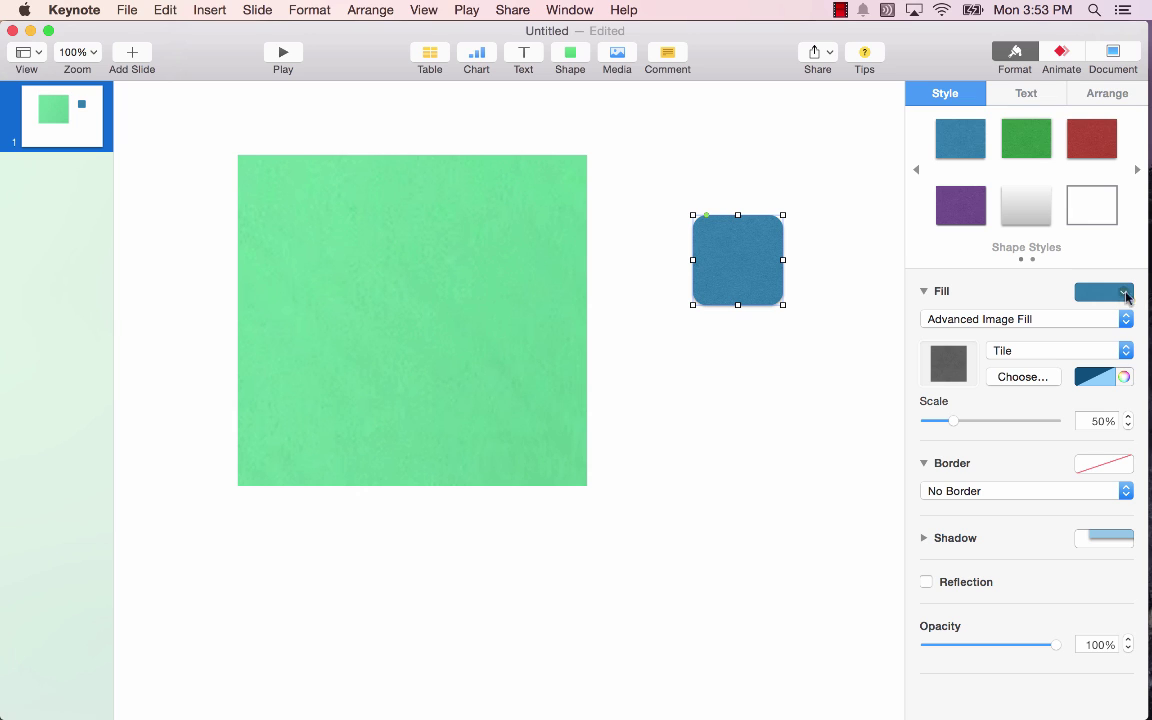
{"action": "right_click", "coordinate": [732, 262]}
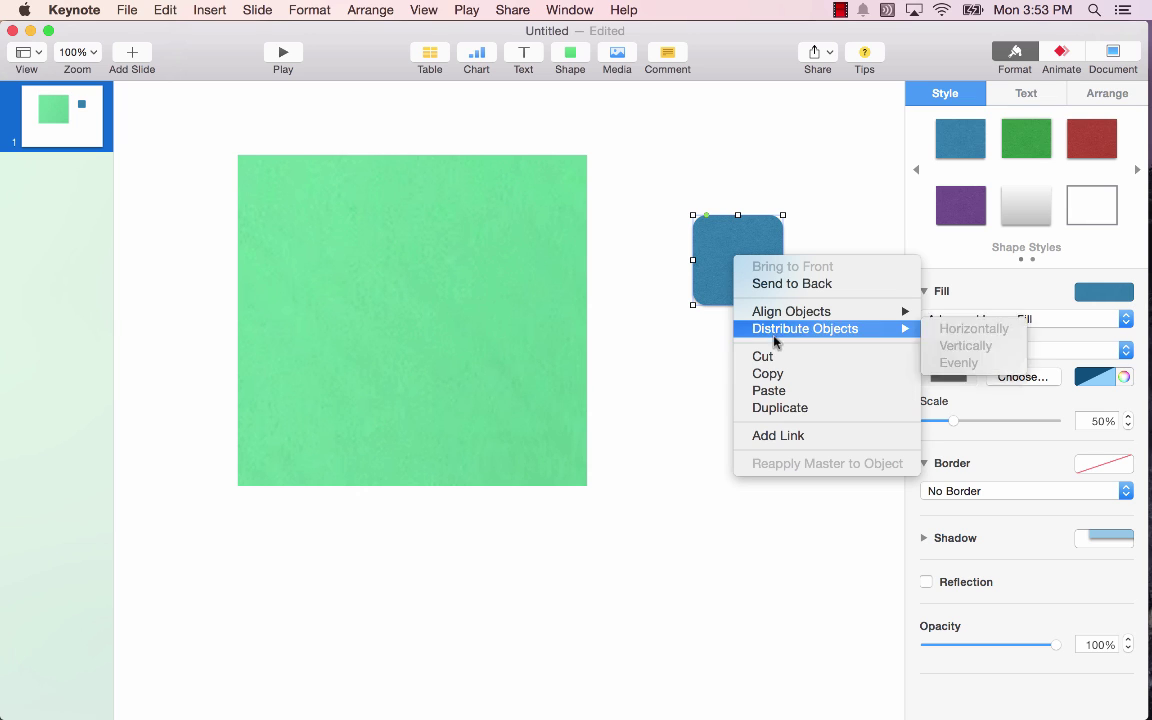
{"action": "left_click", "coordinate": [714, 352]}
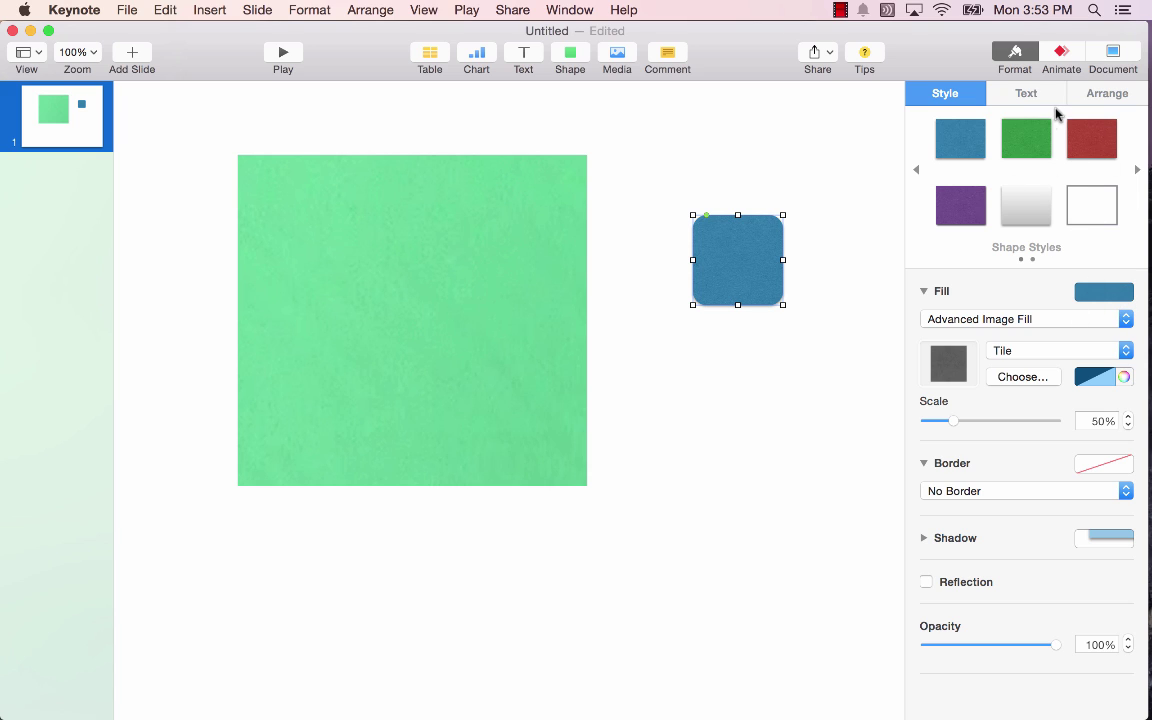
{"action": "left_click", "coordinate": [1008, 146]}
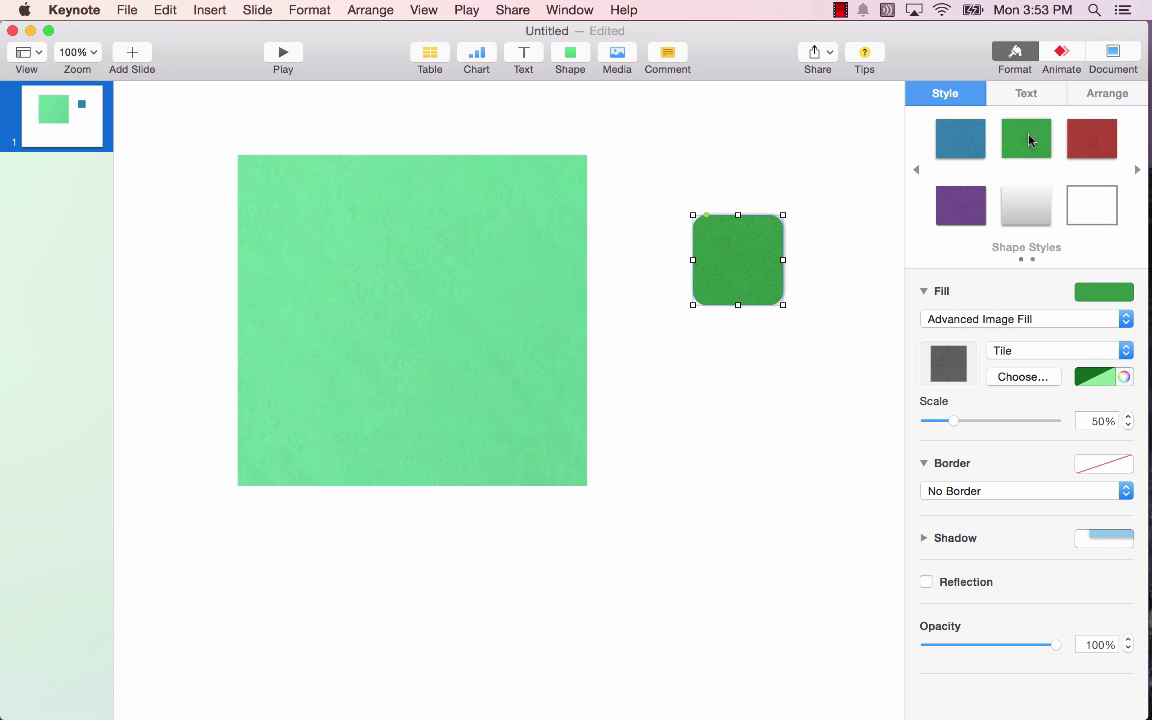
{"action": "left_click", "coordinate": [1123, 378]}
{"action": "left_click_drag", "start_coordinate": [802, 280], "coordinate": [887, 247]}
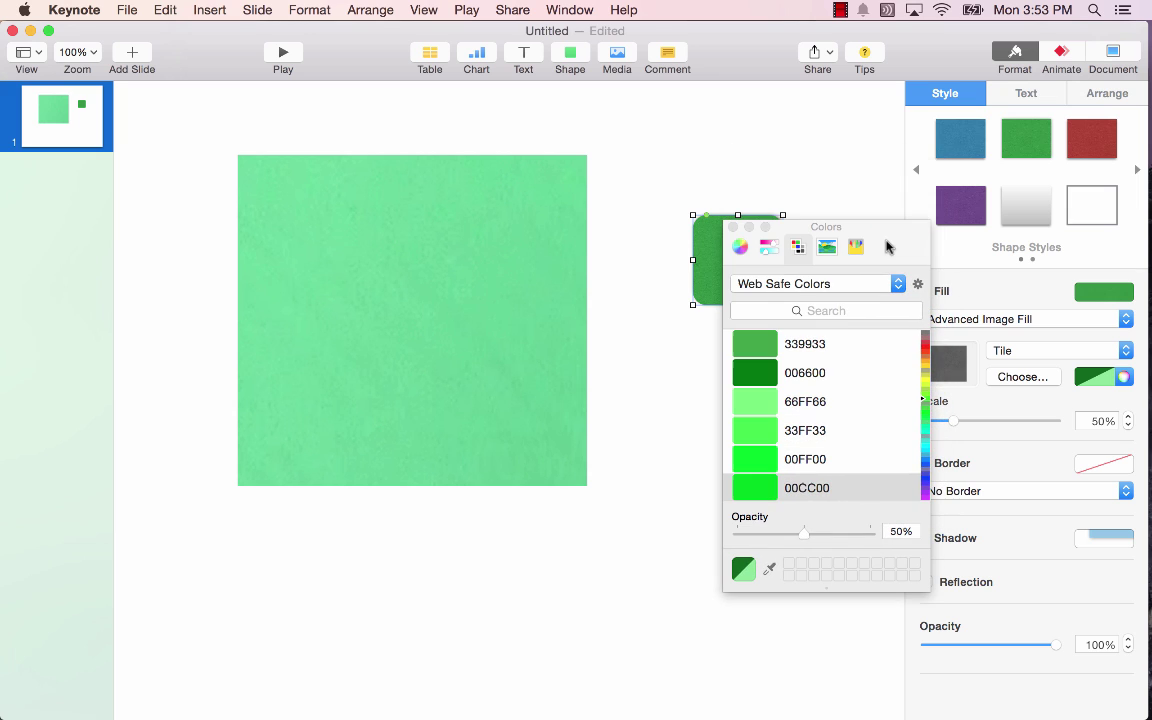
{"action": "left_click", "coordinate": [733, 228]}
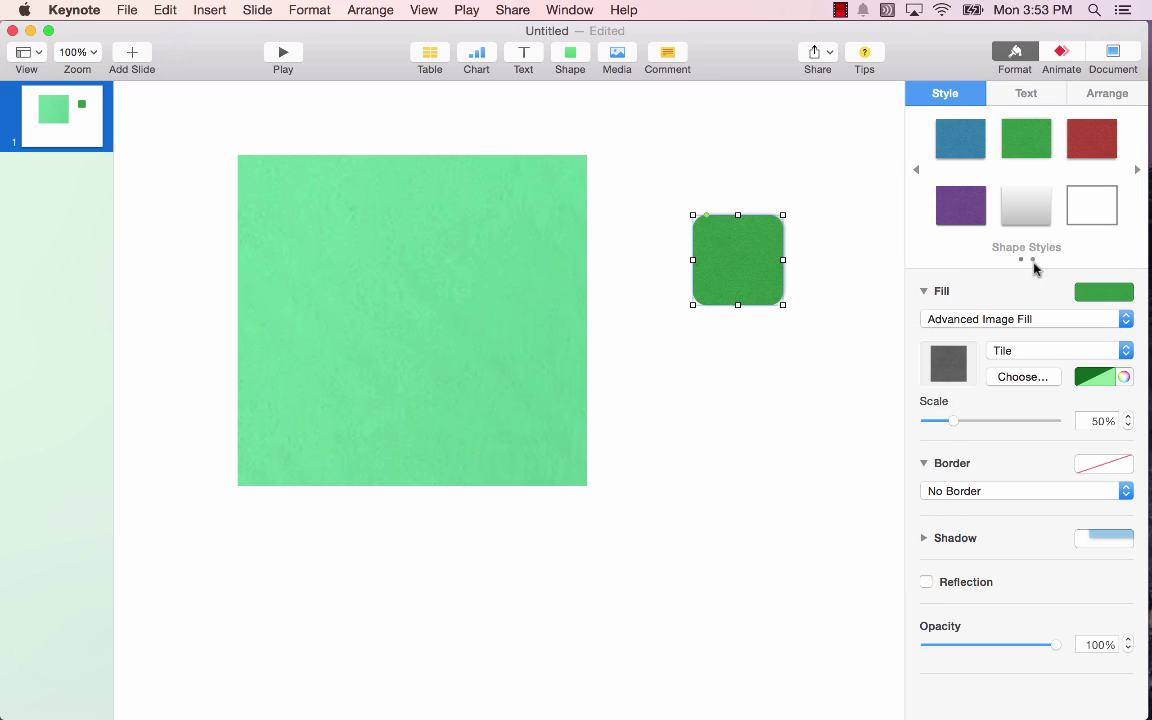
Set the shape to Color Fill and eyedropper the large square's green, 33CC99
{"action": "left_click", "coordinate": [1091, 321]}
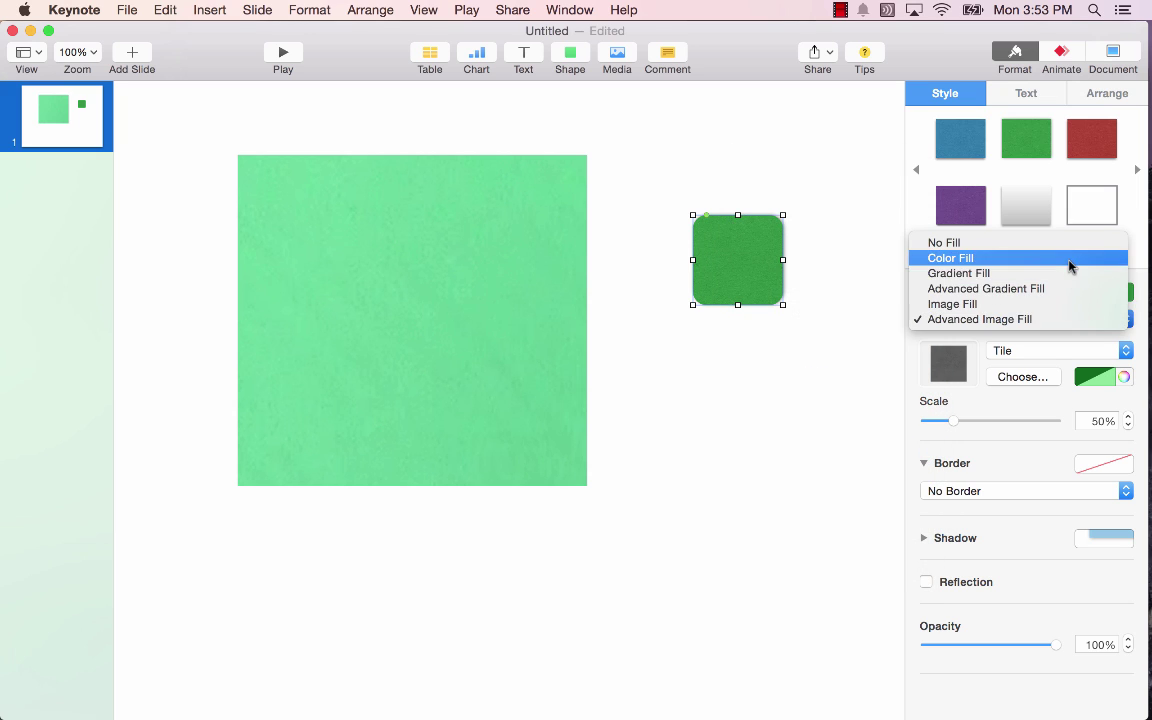
{"action": "left_click", "coordinate": [1070, 260]}
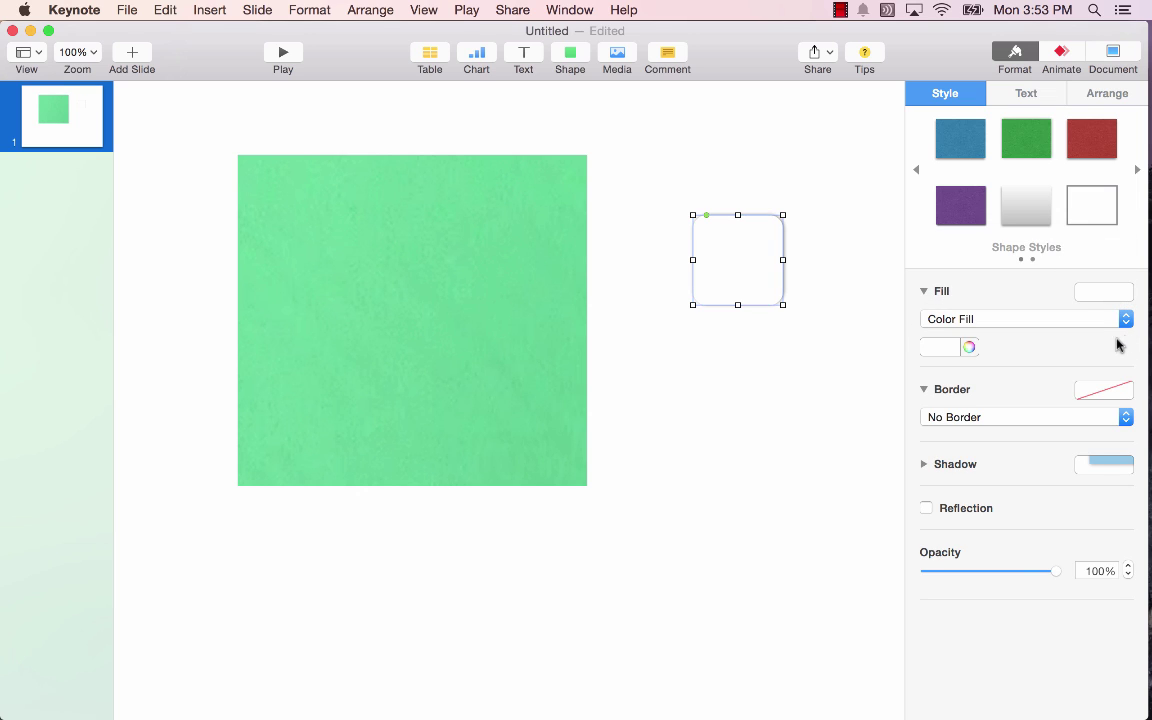
{"action": "left_click", "coordinate": [968, 347]}
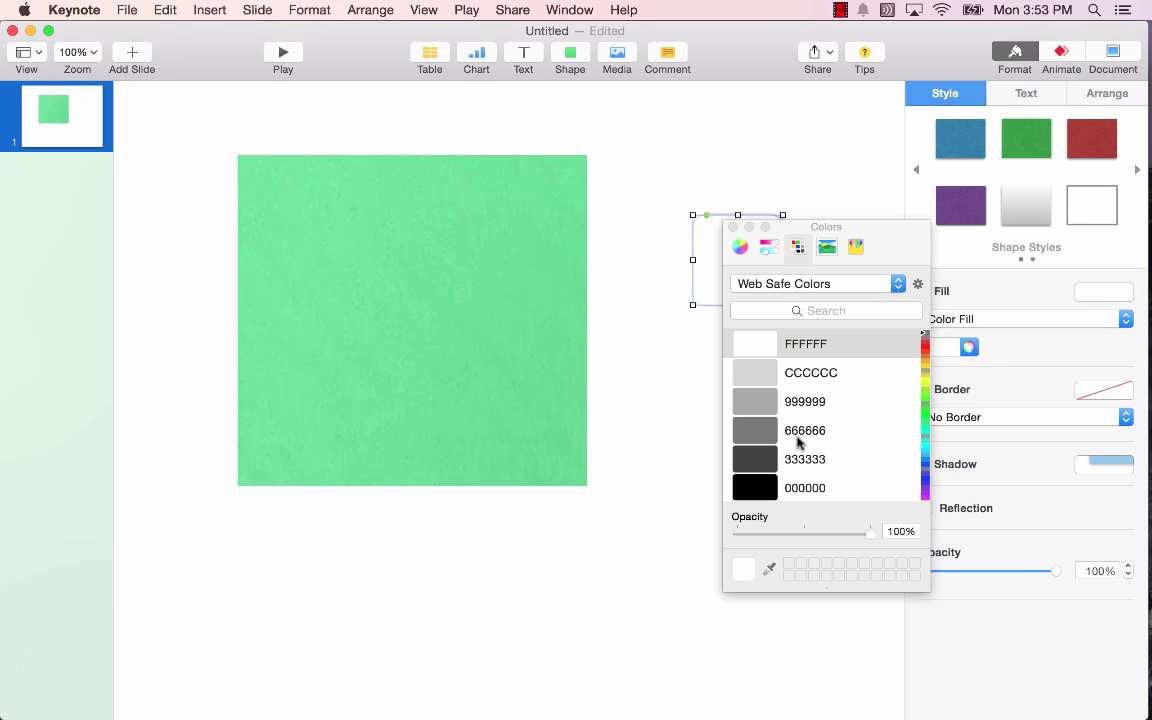
{"action": "left_click", "coordinate": [769, 568]}
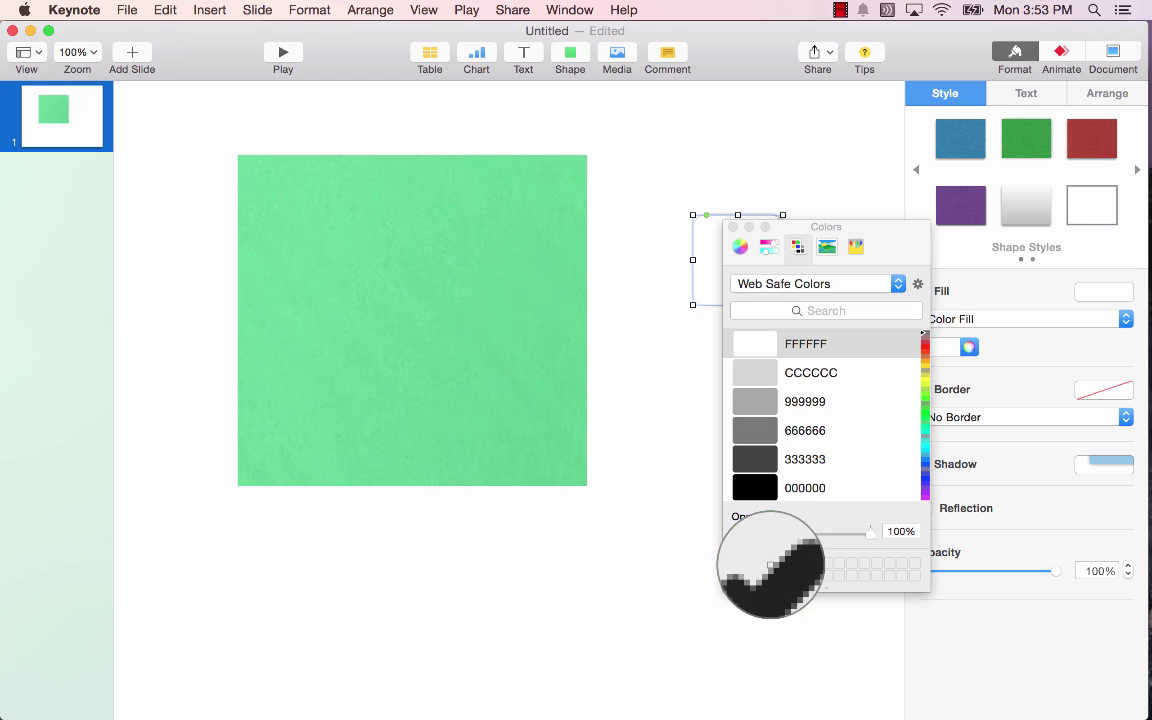
{"action": "left_click", "coordinate": [438, 313]}
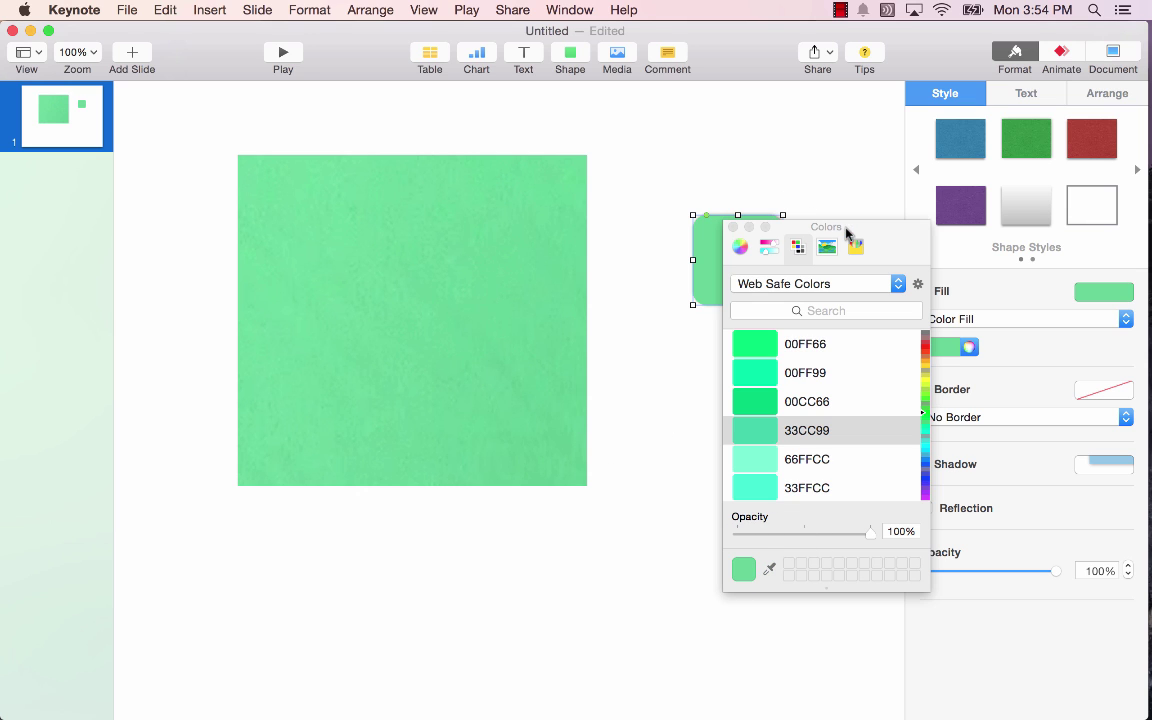
{"action": "left_click_drag", "start_coordinate": [848, 234], "coordinate": [944, 141]}
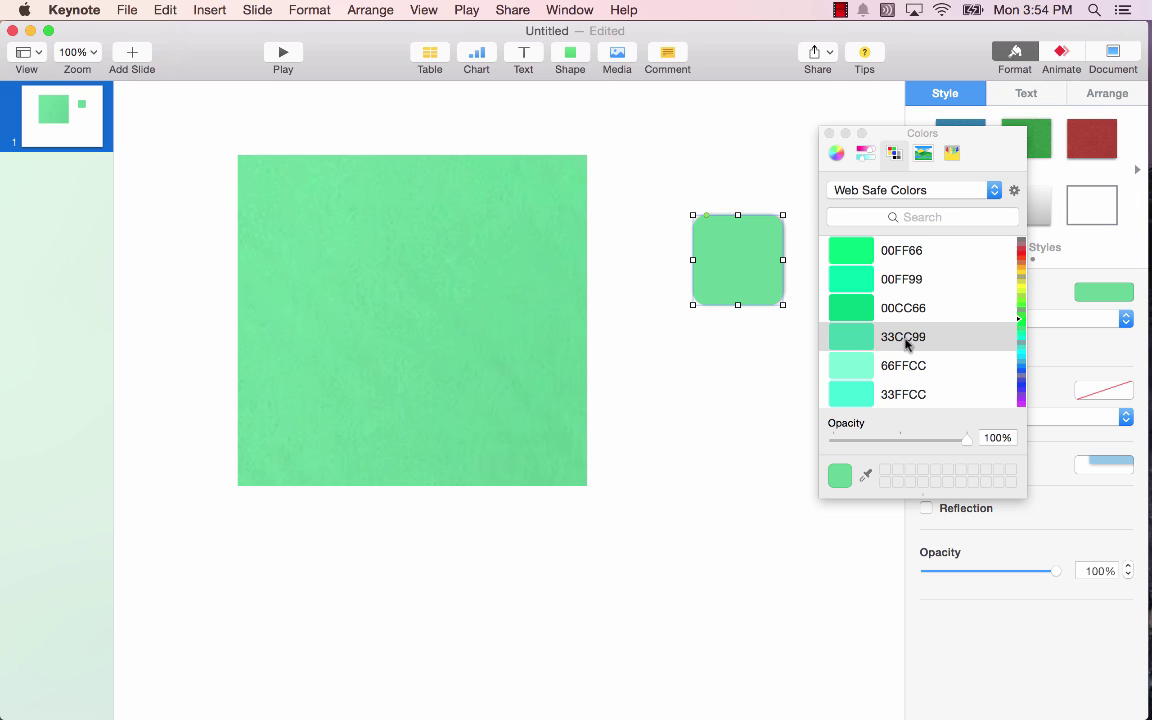
{"action": "key", "text": "super+Tab"}
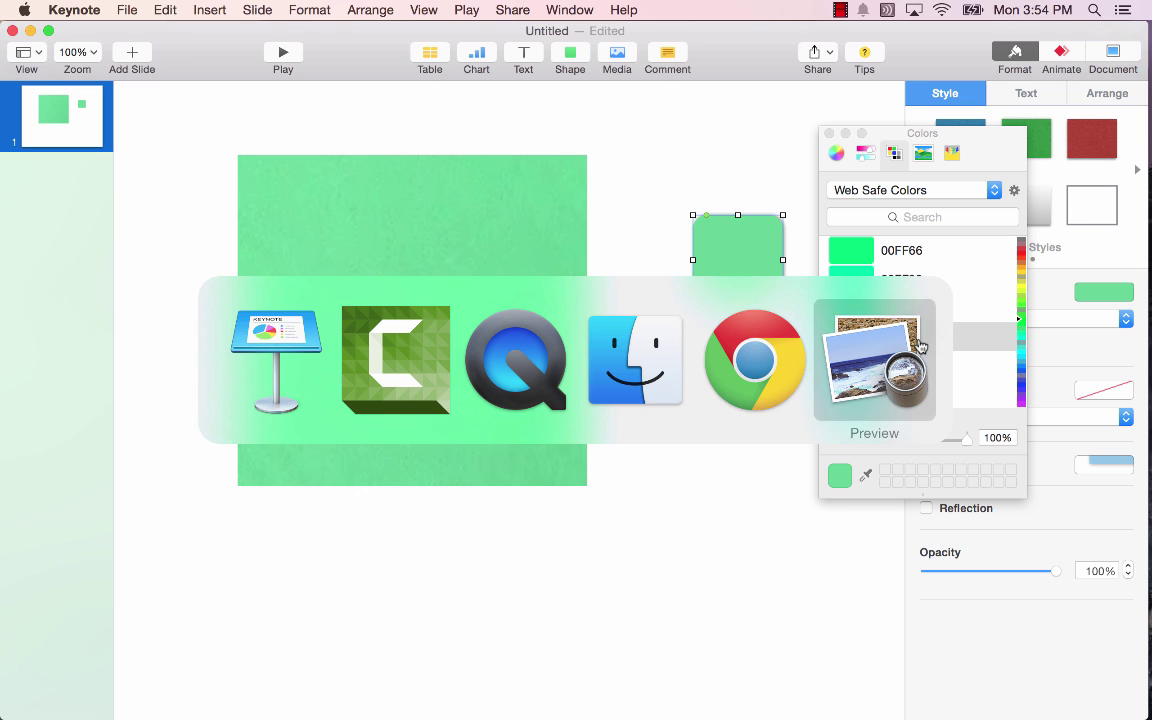
Change Clip #8's chroma-key hex colour from #000000 to #33cc99
{"action": "left_click", "coordinate": [754, 402]}
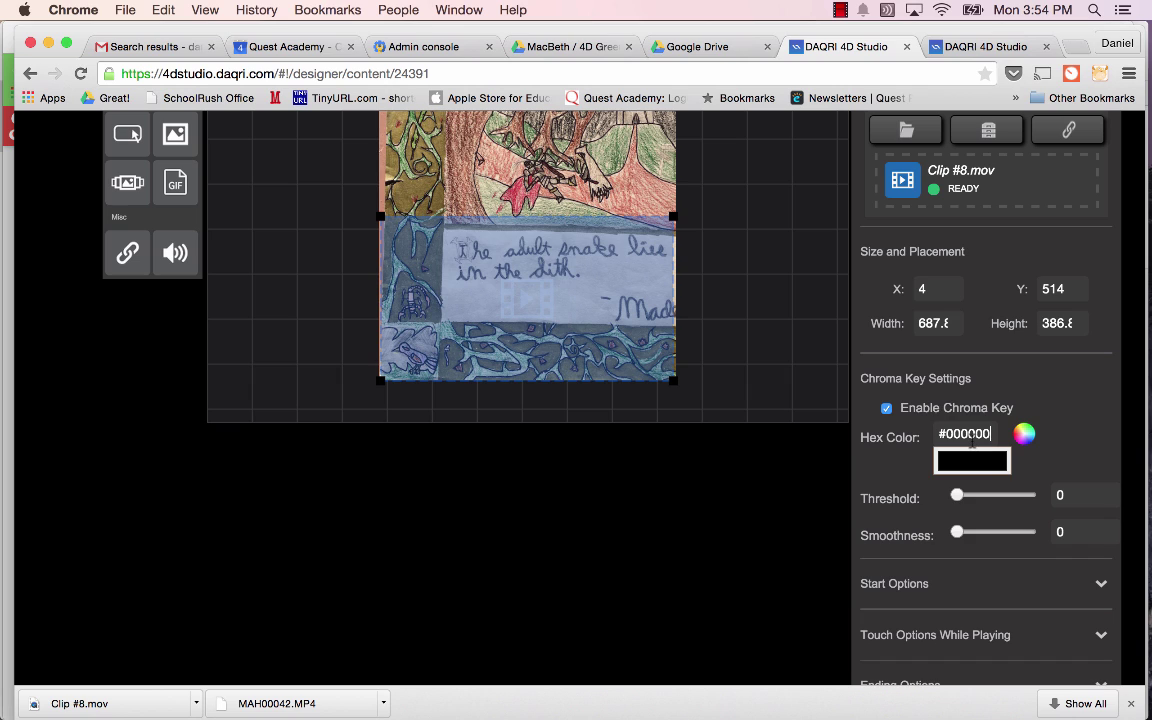
{"action": "key", "text": "super+a"}
{"action": "key", "text": "BackSpace"}
{"action": "type", "text": "#3333ccC99"}
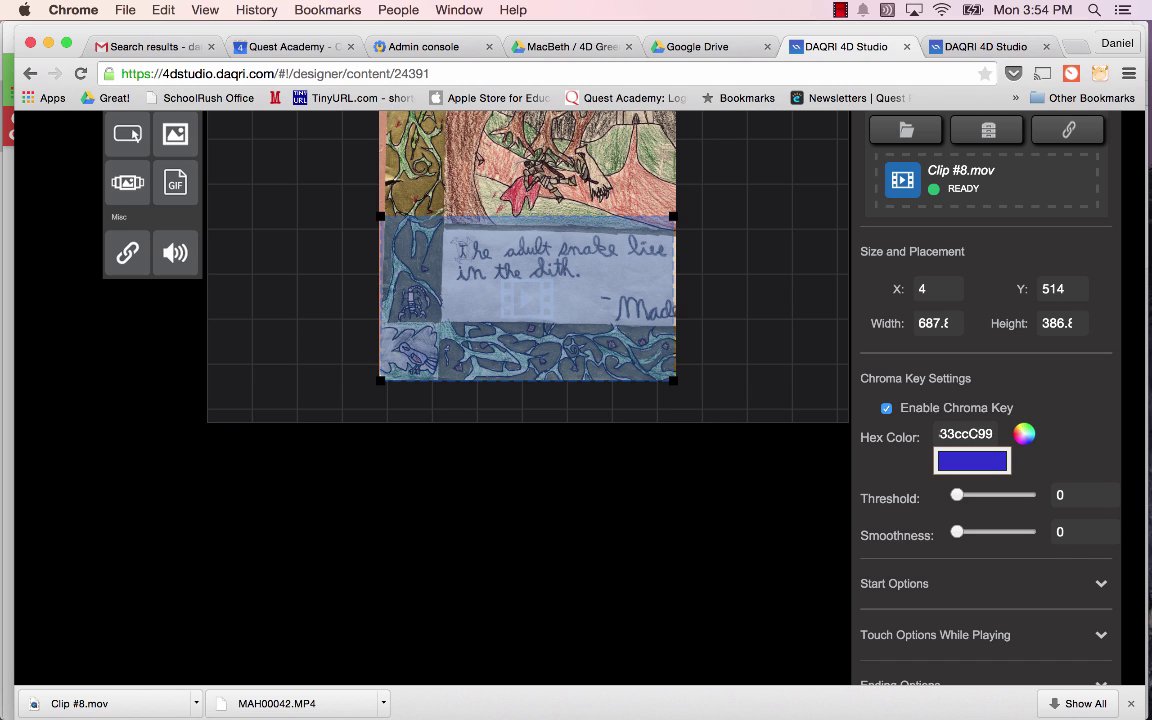
{"action": "key", "text": "BackSpace"}
{"action": "key", "text": "BackSpace"}
{"action": "key", "text": "BackSpace"}
{"action": "key", "text": "BackSpace"}
{"action": "type", "text": "33ccC99"}
{"action": "key", "text": "BackSpace"}
{"action": "key", "text": "BackSpace"}
{"action": "key", "text": "BackSpace"}
{"action": "key", "text": "BackSpace"}
{"action": "key", "text": "BackSpace"}
{"action": "key", "text": "BackSpace"}
{"action": "key", "text": "BackSpace"}
{"action": "key", "text": "BackSpace"}
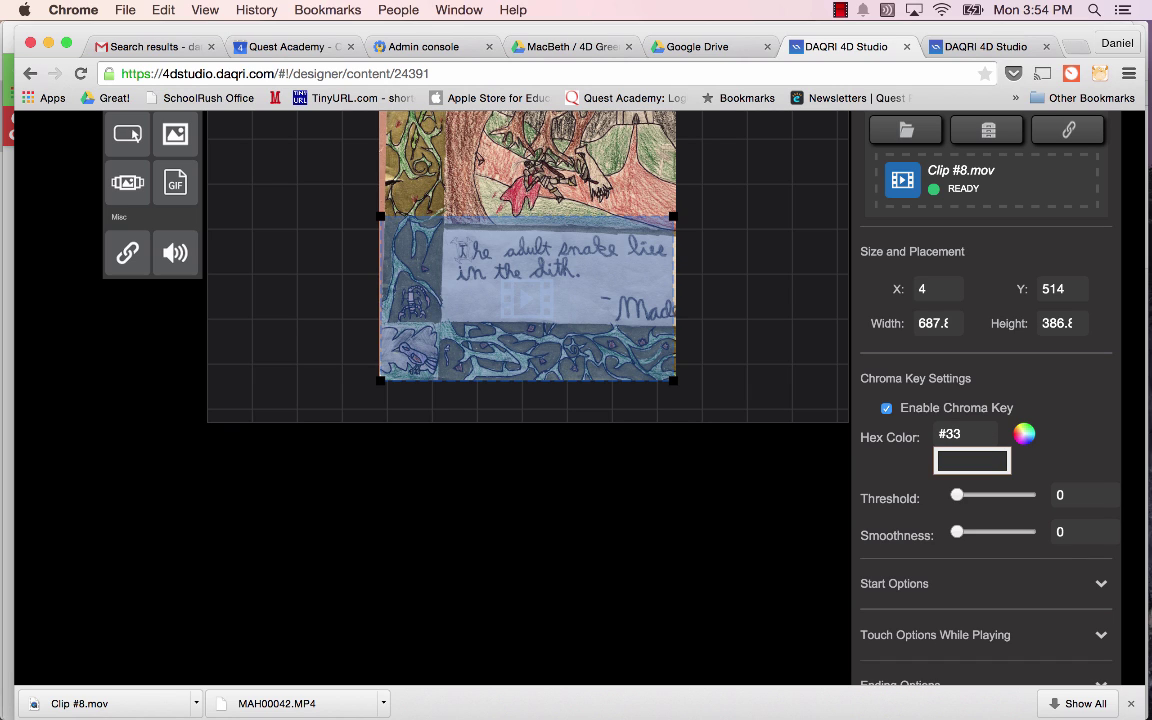
{"action": "type", "text": "cc99"}
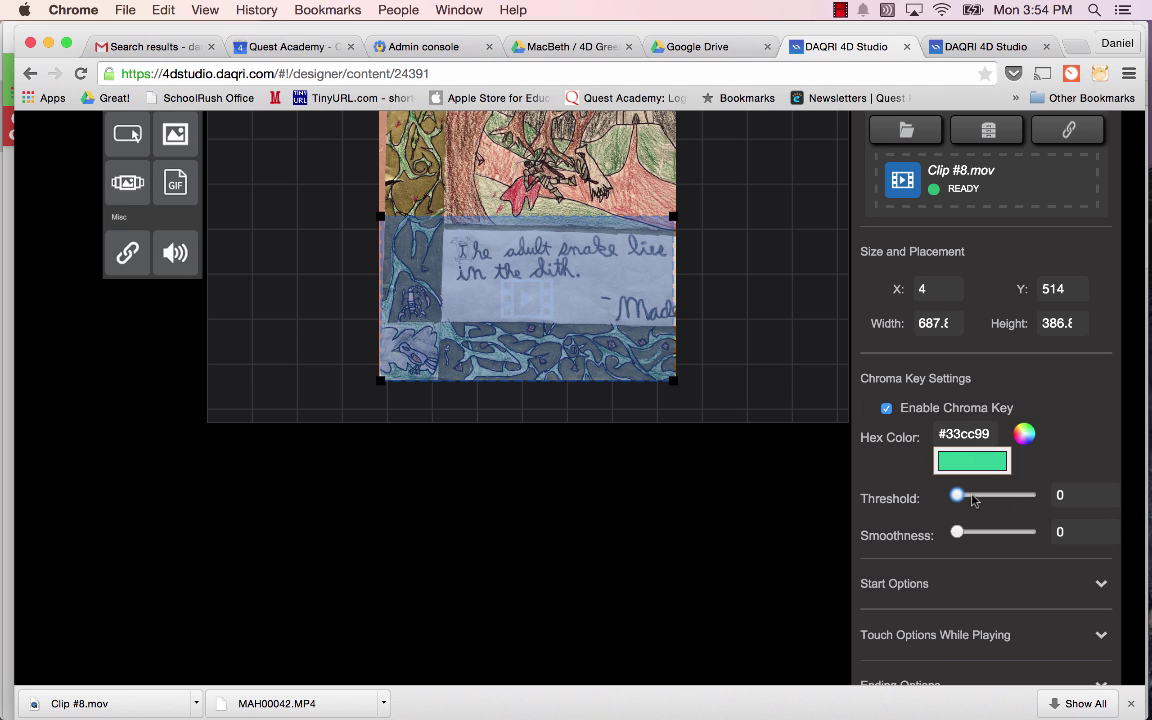
{"action": "key", "text": "super+Tab"}
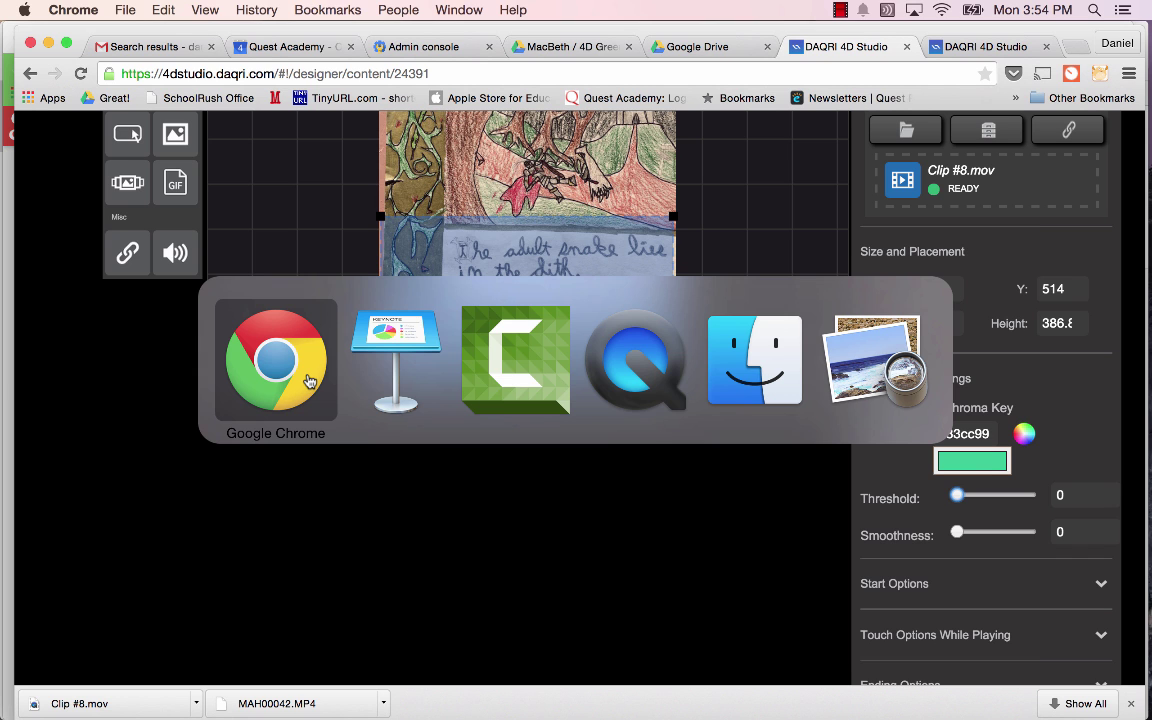
Look up the To Be Or Not To Be video's chroma-key threshold in the other project
{"action": "left_click", "coordinate": [967, 46]}
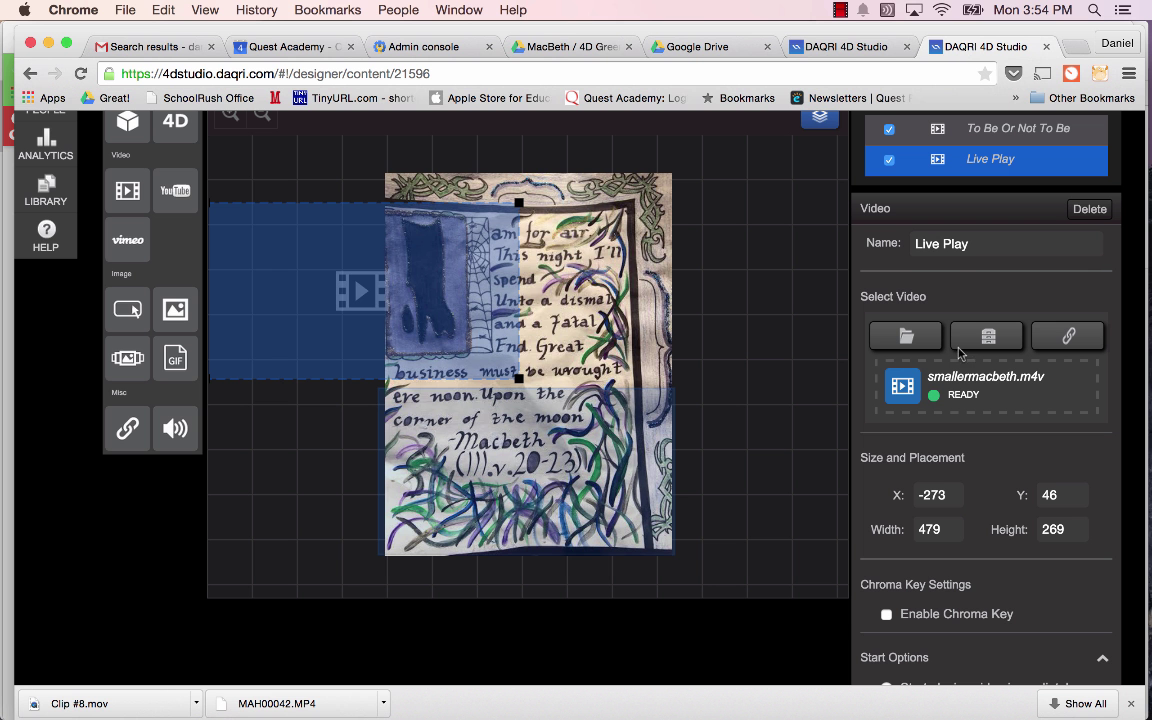
{"action": "scroll", "coordinate": [975, 398], "scroll_direction": "down", "scroll_amount": 3}
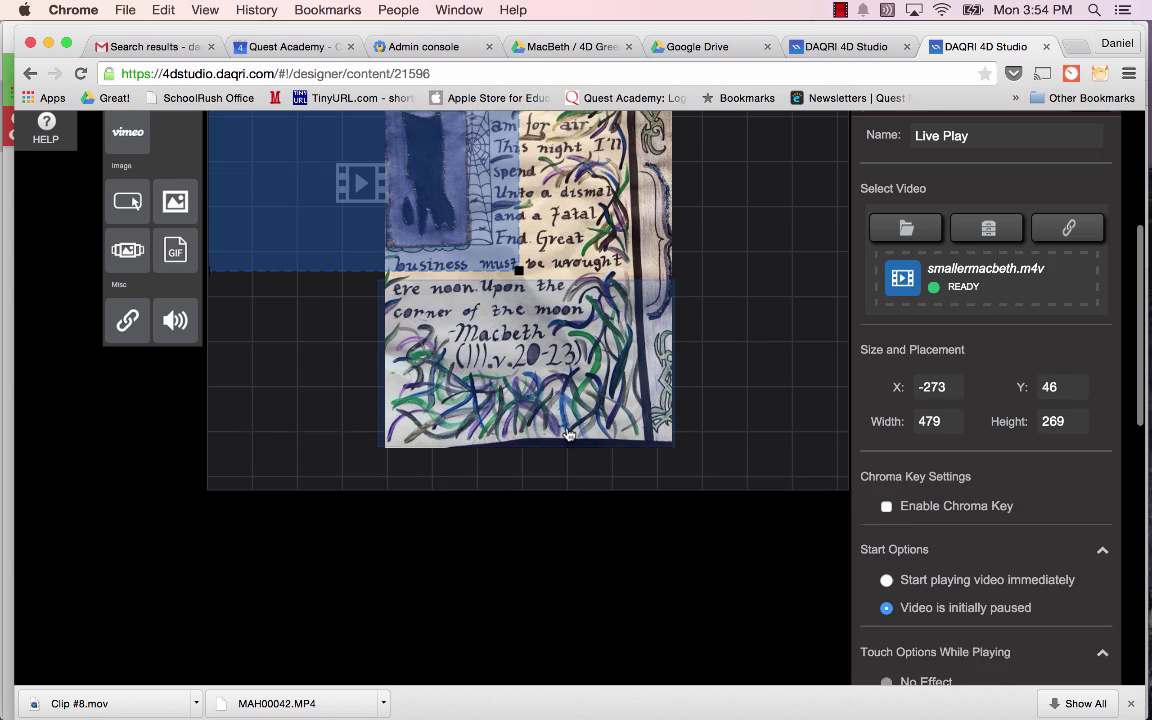
{"action": "left_click", "coordinate": [566, 402]}
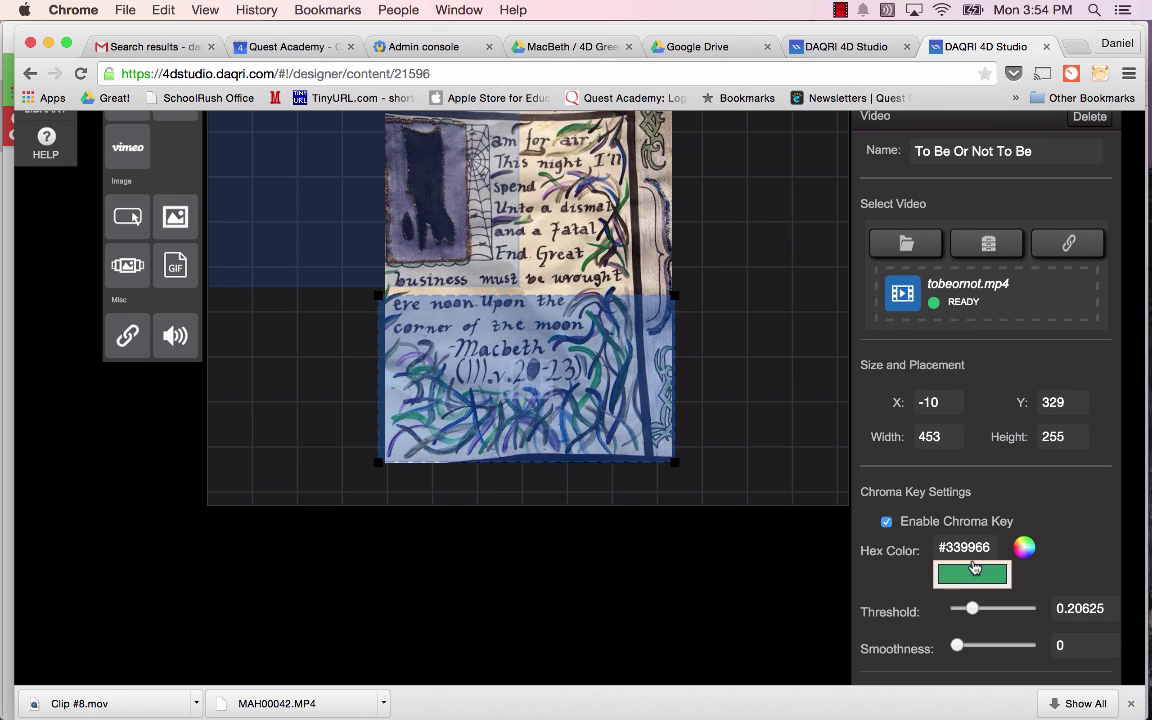
{"action": "scroll", "coordinate": [1072, 555], "scroll_direction": "down", "scroll_amount": 1}
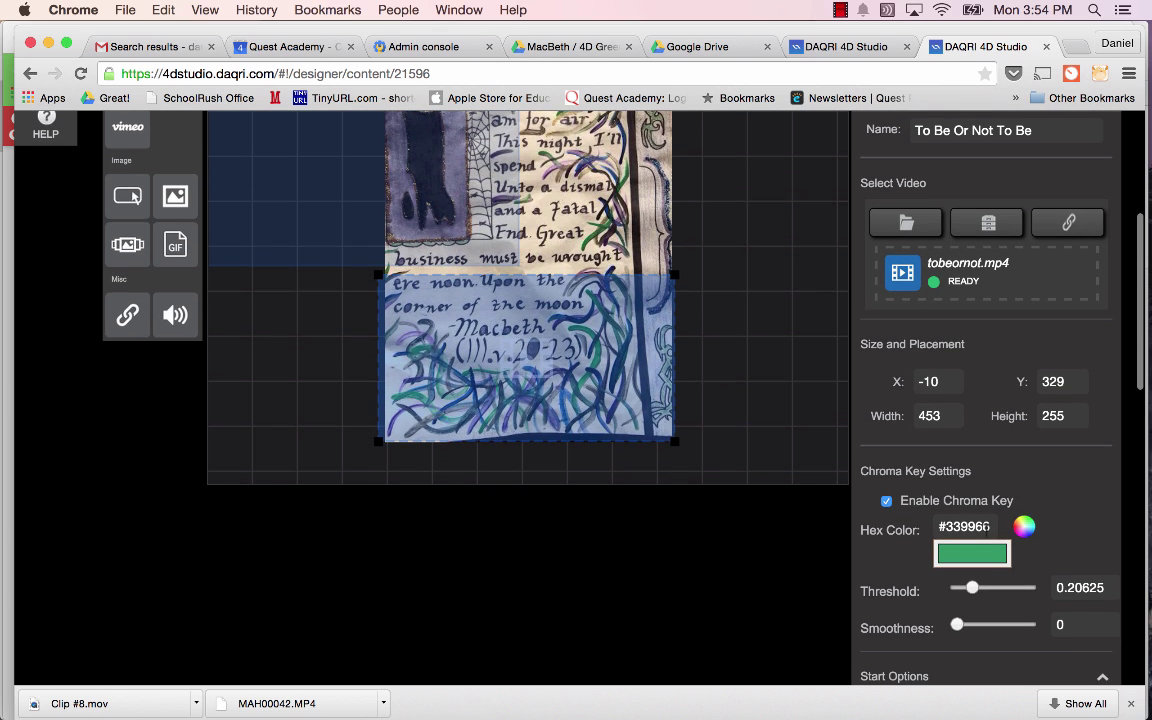
{"action": "scroll", "coordinate": [1072, 518], "scroll_direction": "down", "scroll_amount": 1}
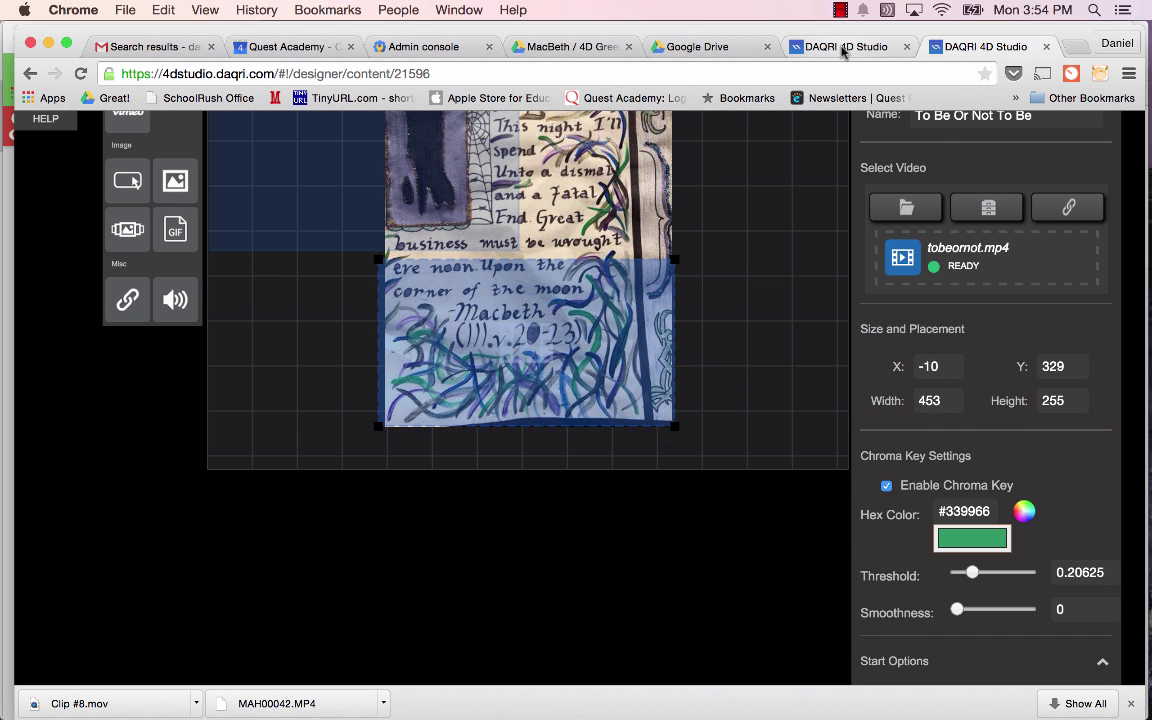
{"action": "left_click", "coordinate": [805, 46]}
Enter .20625 as Clip #8's chroma-key threshold
{"action": "key", "text": "BackSpace"}
{"action": "type", "text": ".20625"}
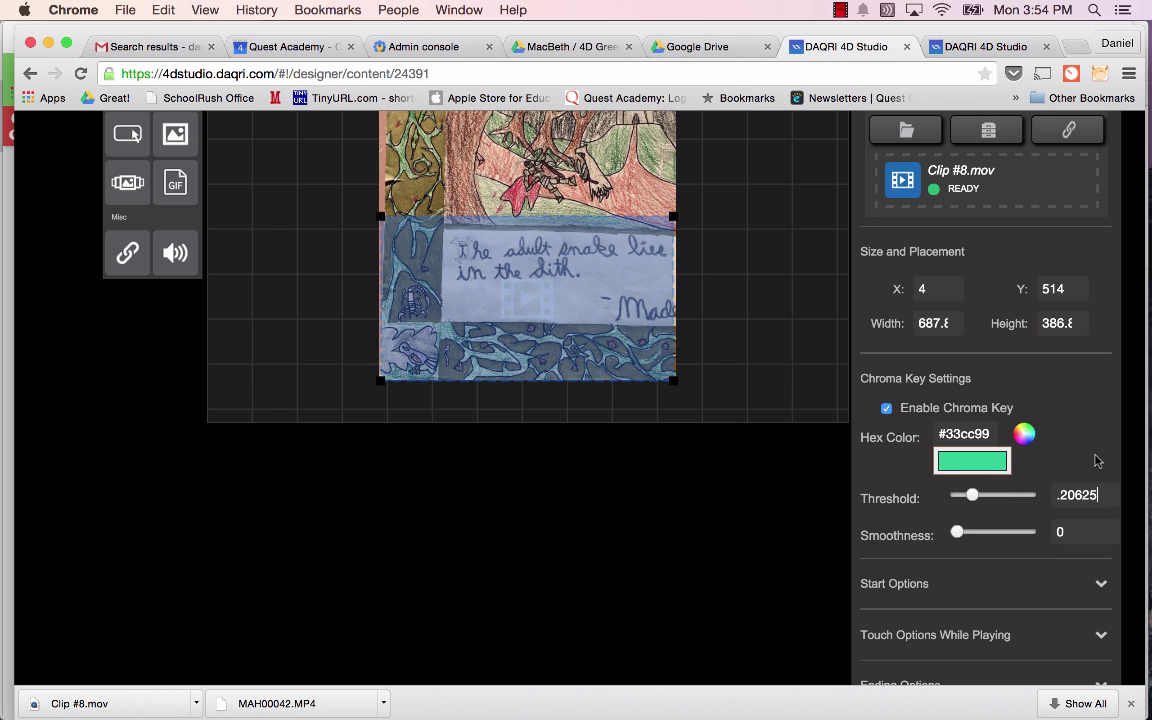
{"action": "scroll", "coordinate": [1096, 460], "scroll_direction": "down", "scroll_amount": 1}
{"action": "scroll", "coordinate": [1077, 437], "scroll_direction": "up", "scroll_amount": 2}
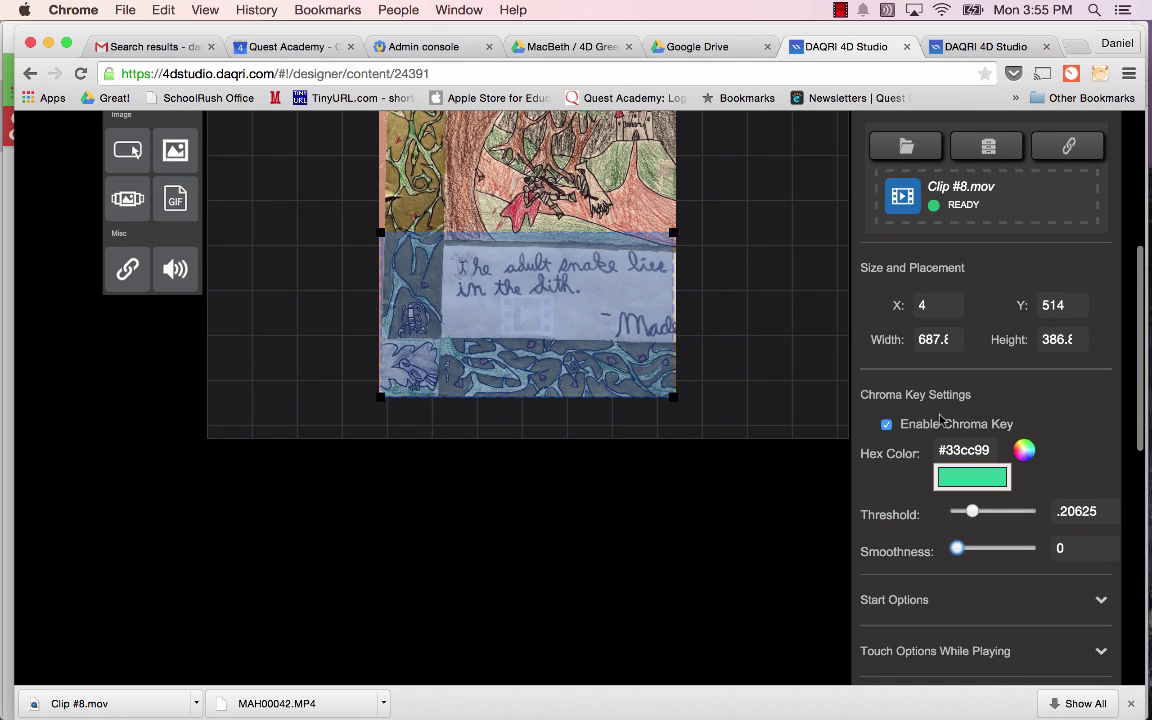
{"action": "scroll", "coordinate": [1091, 454], "scroll_direction": "down", "scroll_amount": 3}
{"action": "key", "text": "super+Tab"}
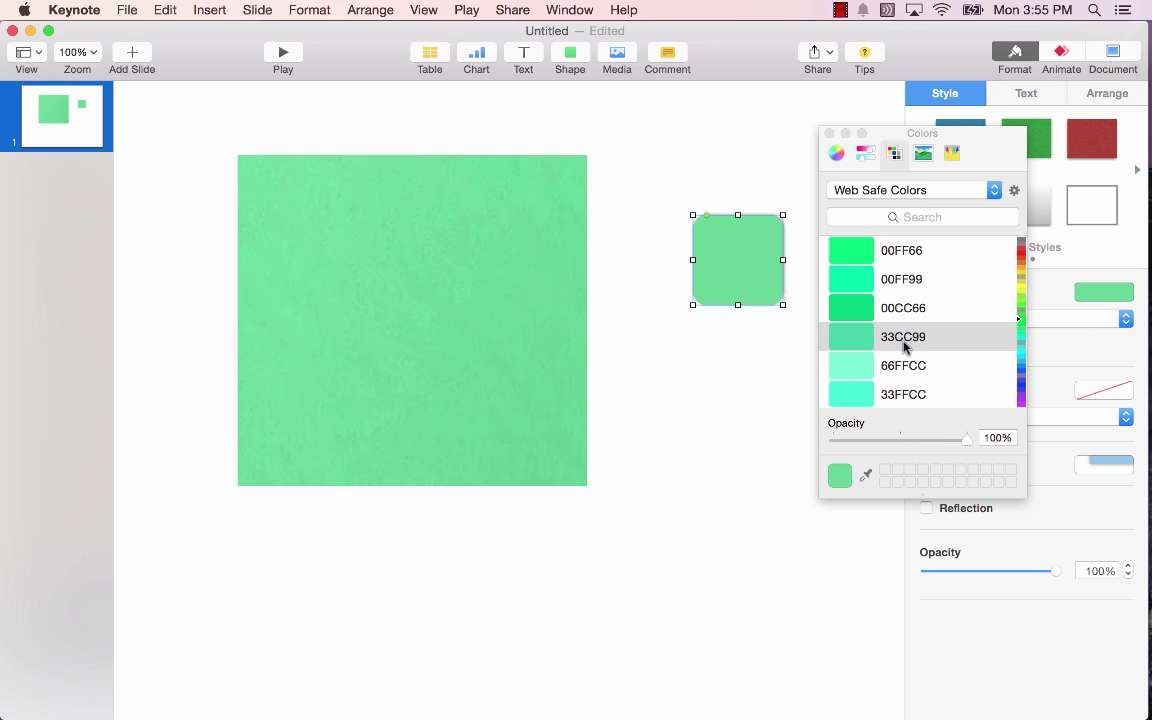
{"action": "key", "text": "super+Tab"}
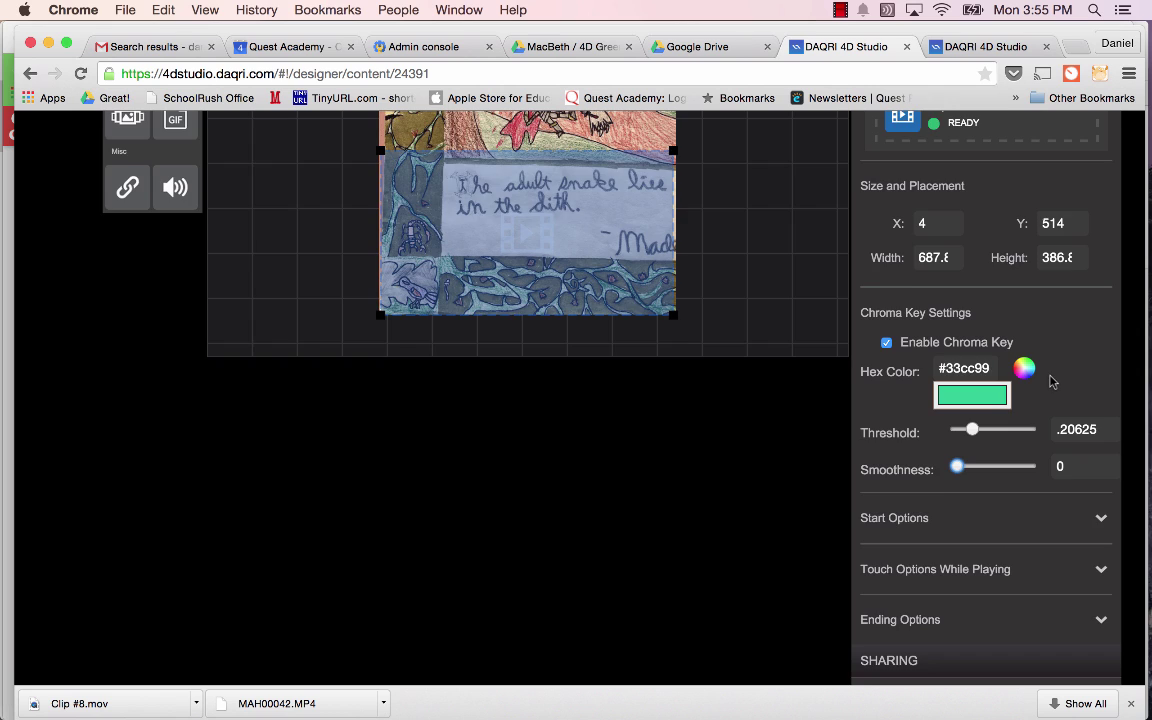
{"action": "scroll", "coordinate": [1049, 380], "scroll_direction": "down", "scroll_amount": 3}
Set Clip #8's video to play immediately, toggle Play / Pause on touch, and end with No Effect
{"action": "left_click", "coordinate": [1028, 399]}
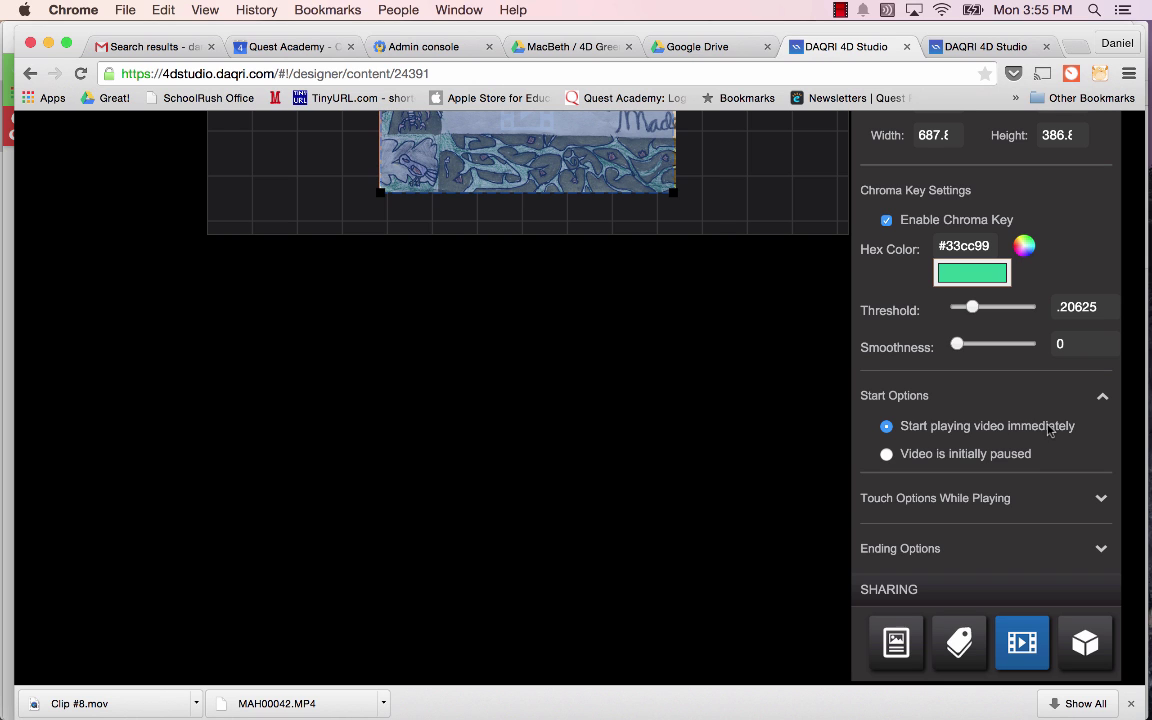
{"action": "scroll", "coordinate": [1040, 435], "scroll_direction": "down", "scroll_amount": 3}
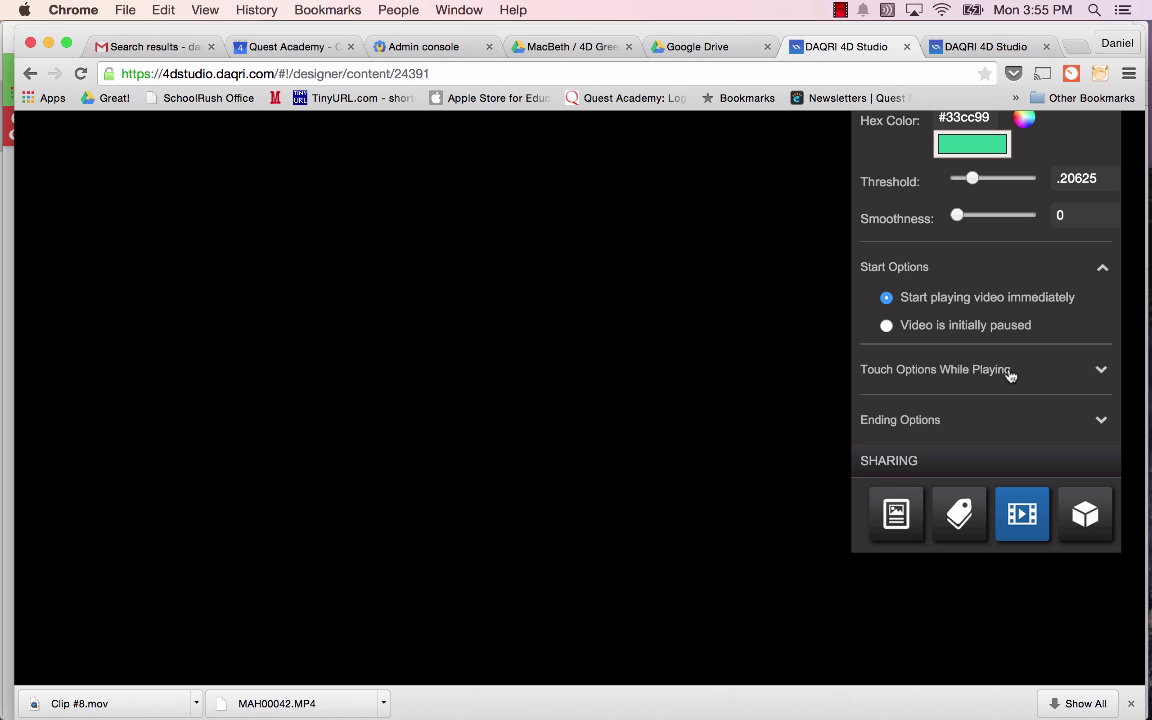
{"action": "left_click", "coordinate": [1008, 370]}
{"action": "scroll", "coordinate": [1008, 375], "scroll_direction": "down", "scroll_amount": 1}
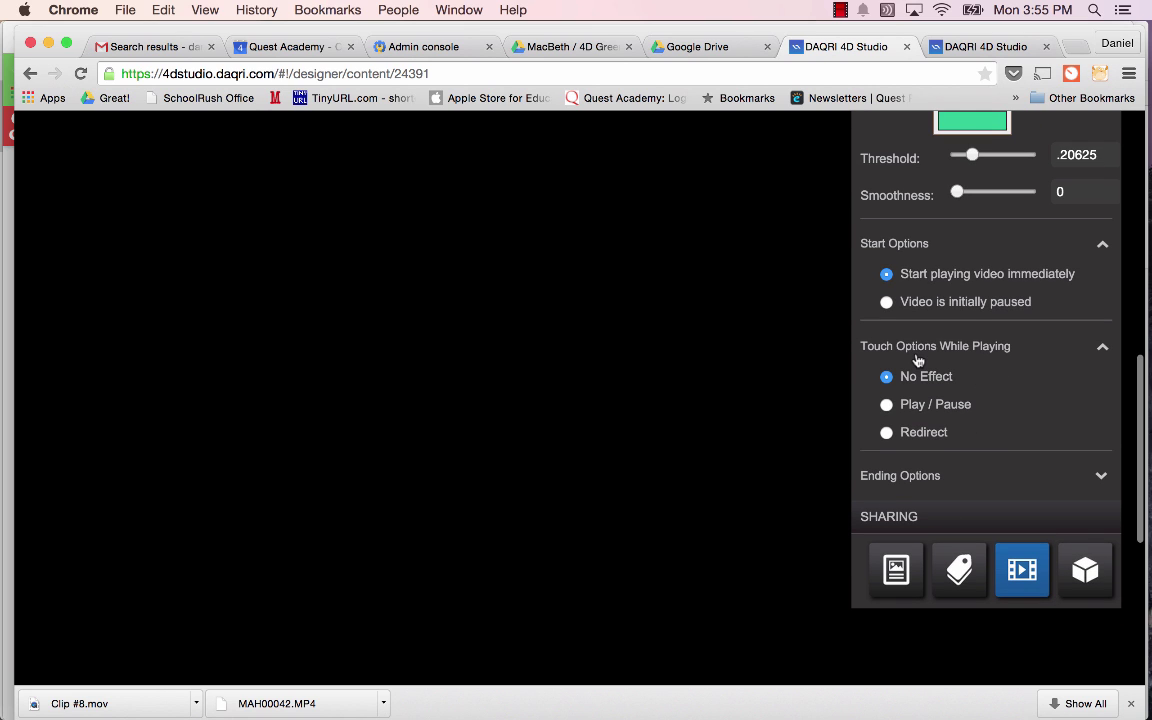
{"action": "left_click", "coordinate": [887, 406]}
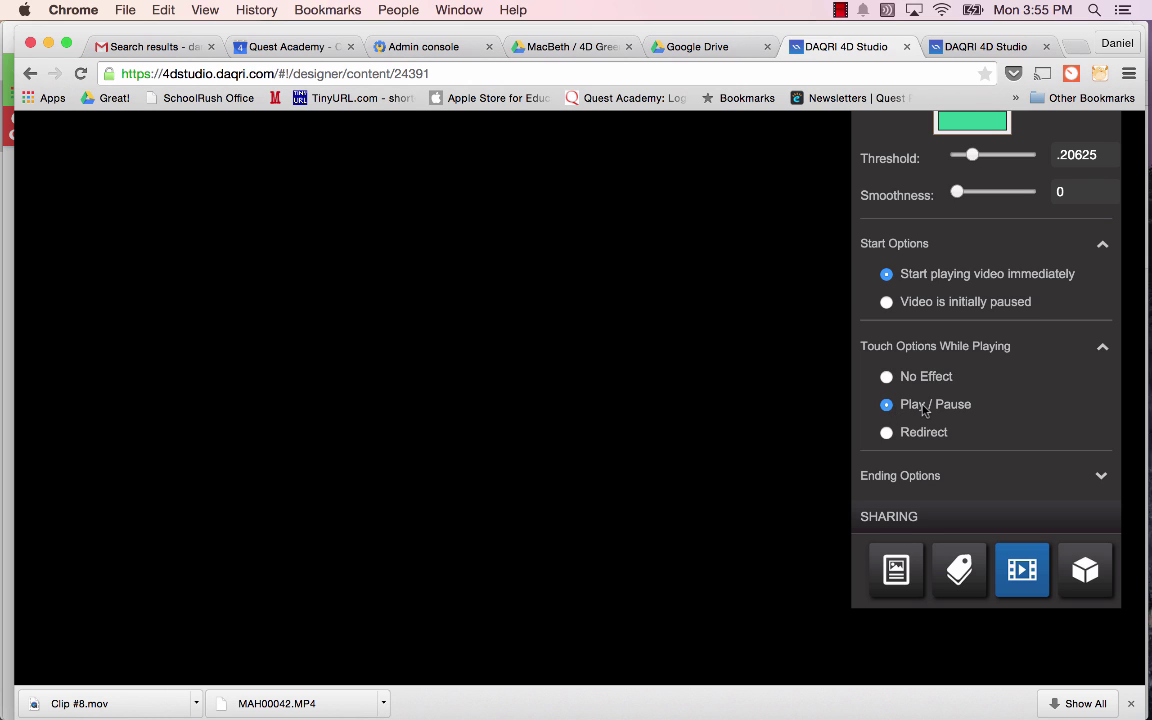
{"action": "scroll", "coordinate": [975, 400], "scroll_direction": "down", "scroll_amount": 2}
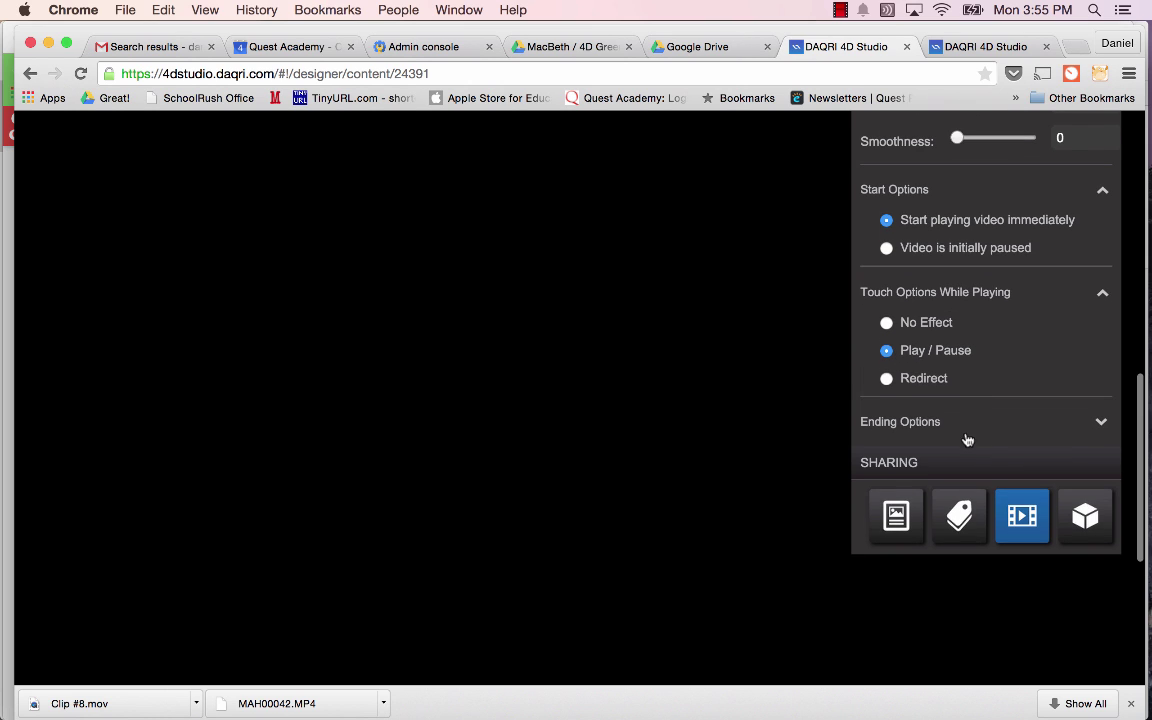
{"action": "left_click", "coordinate": [960, 424]}
{"action": "scroll", "coordinate": [975, 432], "scroll_direction": "down", "scroll_amount": 1}
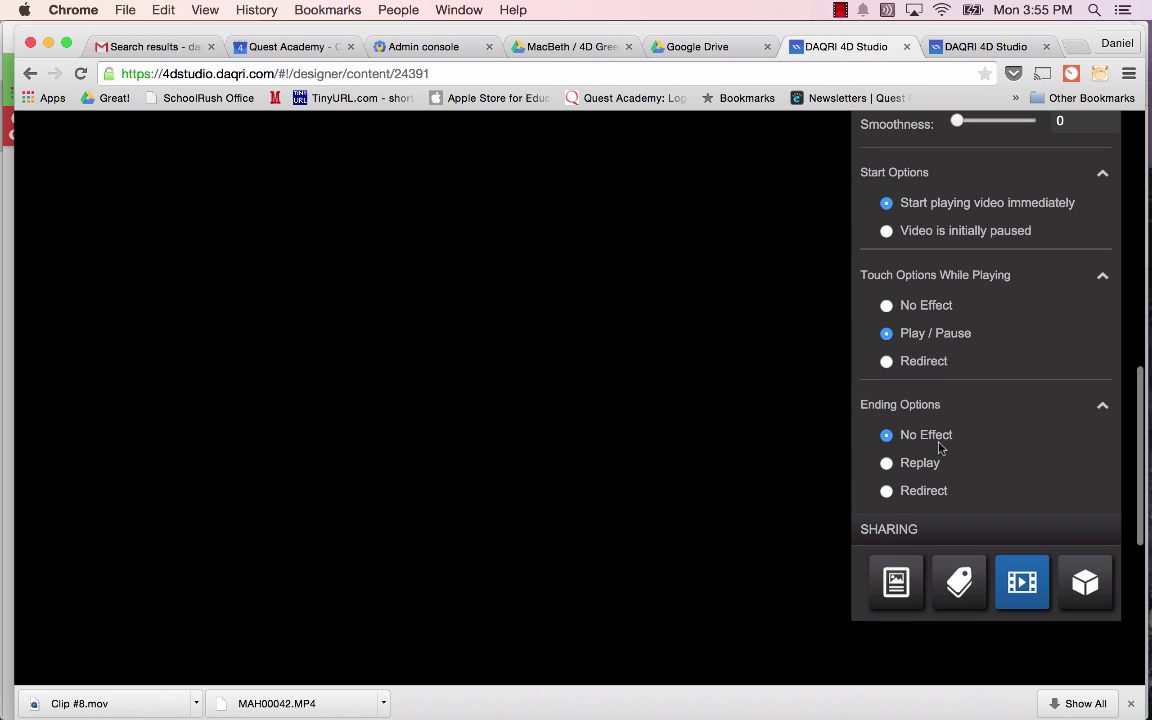
{"action": "scroll", "coordinate": [1016, 442], "scroll_direction": "up", "scroll_amount": 1}
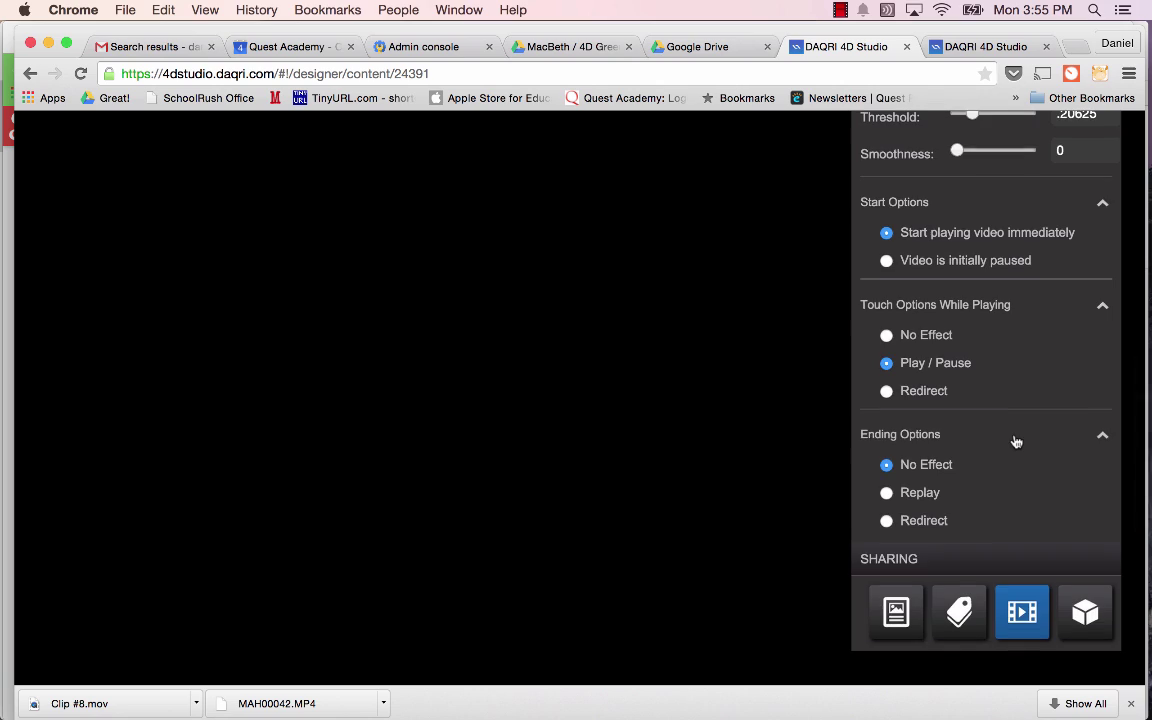
{"action": "scroll", "coordinate": [1016, 442], "scroll_direction": "up", "scroll_amount": 2}
{"action": "scroll", "coordinate": [1016, 442], "scroll_direction": "up", "scroll_amount": 10}
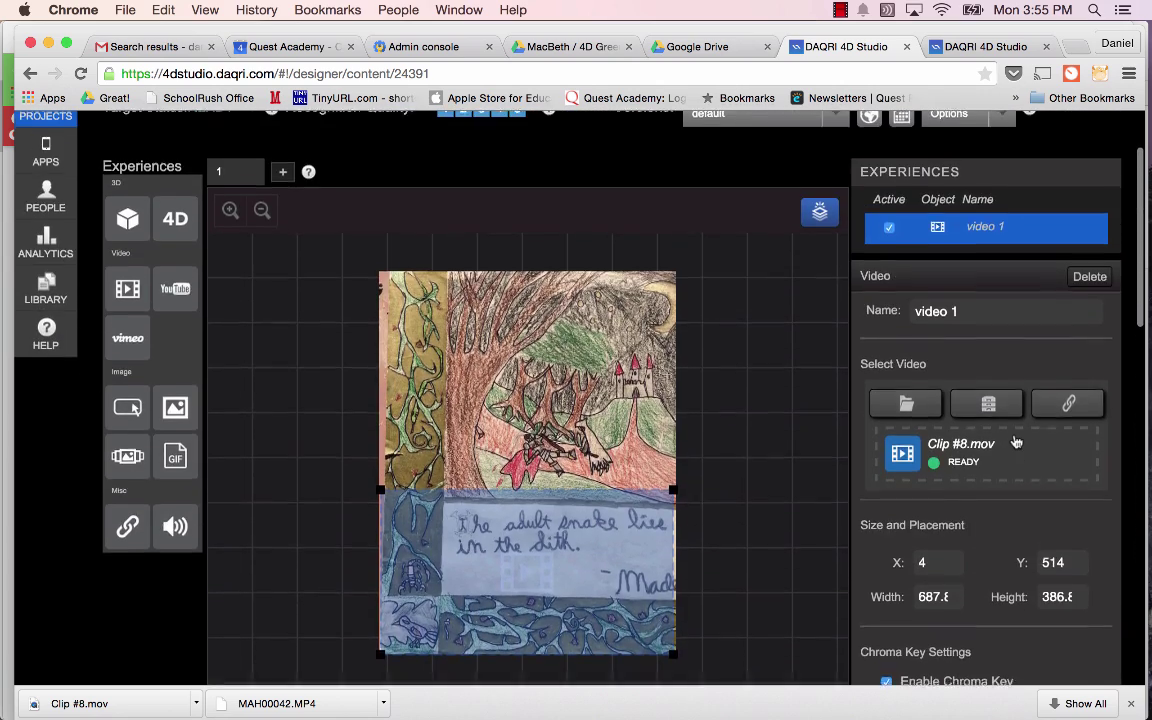
{"action": "scroll", "coordinate": [1016, 442], "scroll_direction": "up", "scroll_amount": 3}
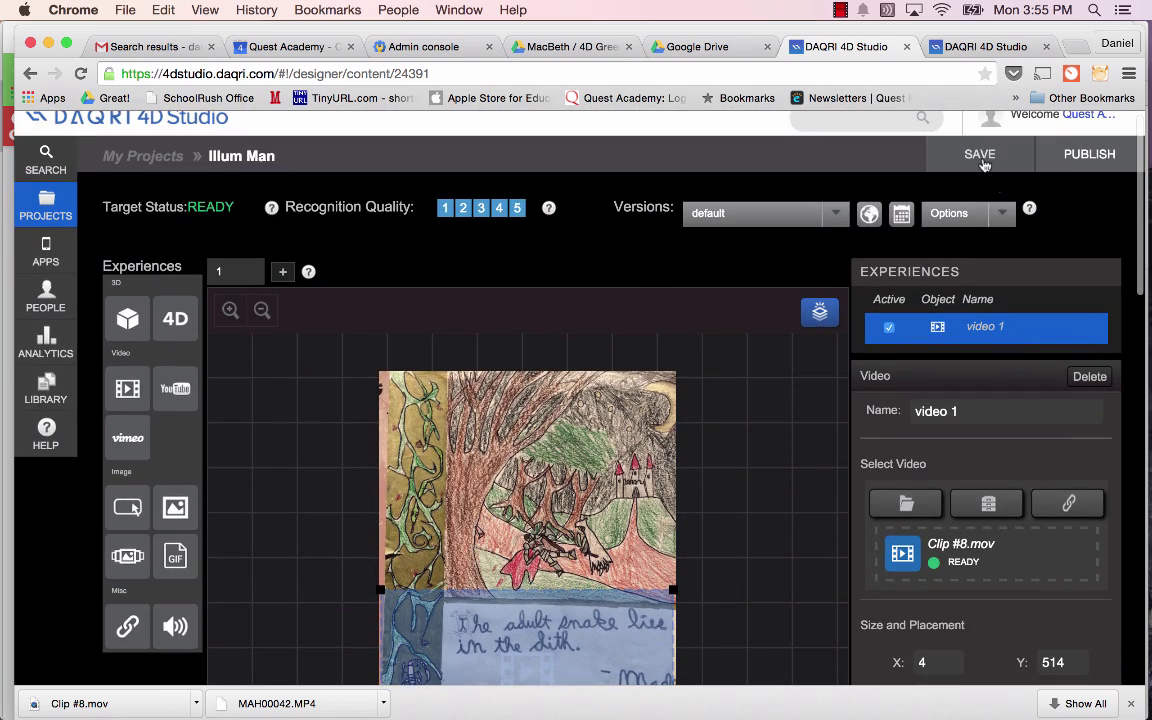
Save the Illum Man project and wait for the 'Saved successfully' message
{"action": "left_click", "coordinate": [980, 156]}
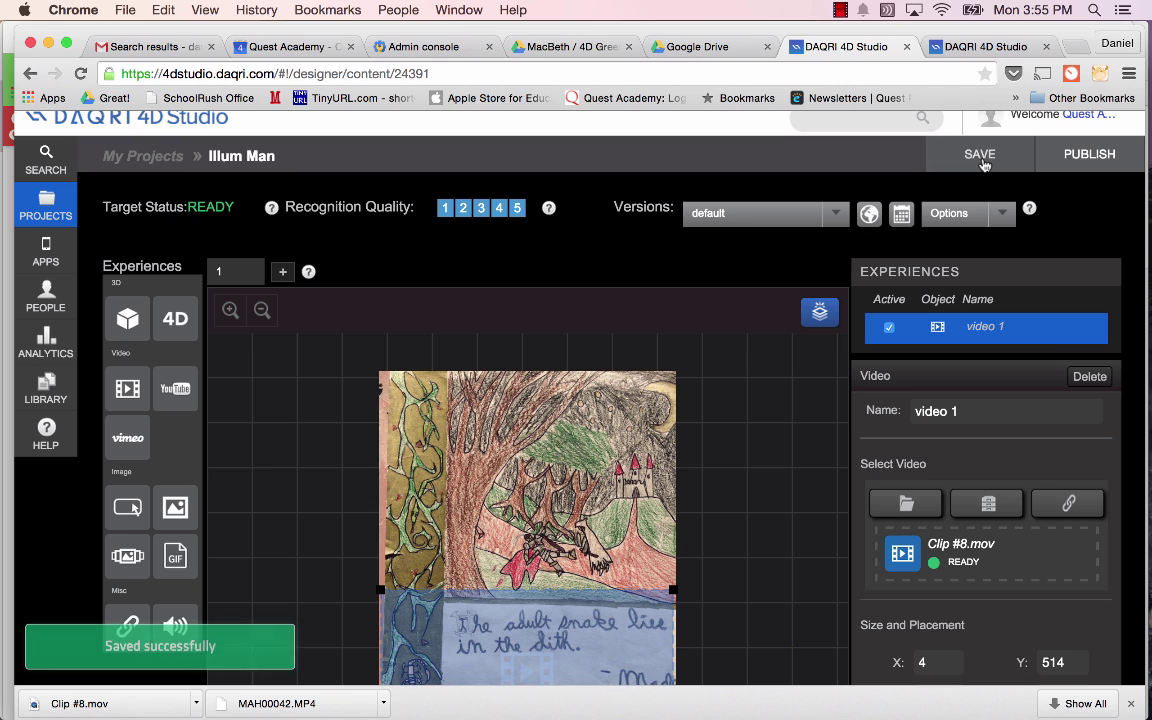
{"action": "scroll", "coordinate": [703, 442], "scroll_direction": "down", "scroll_amount": 1}
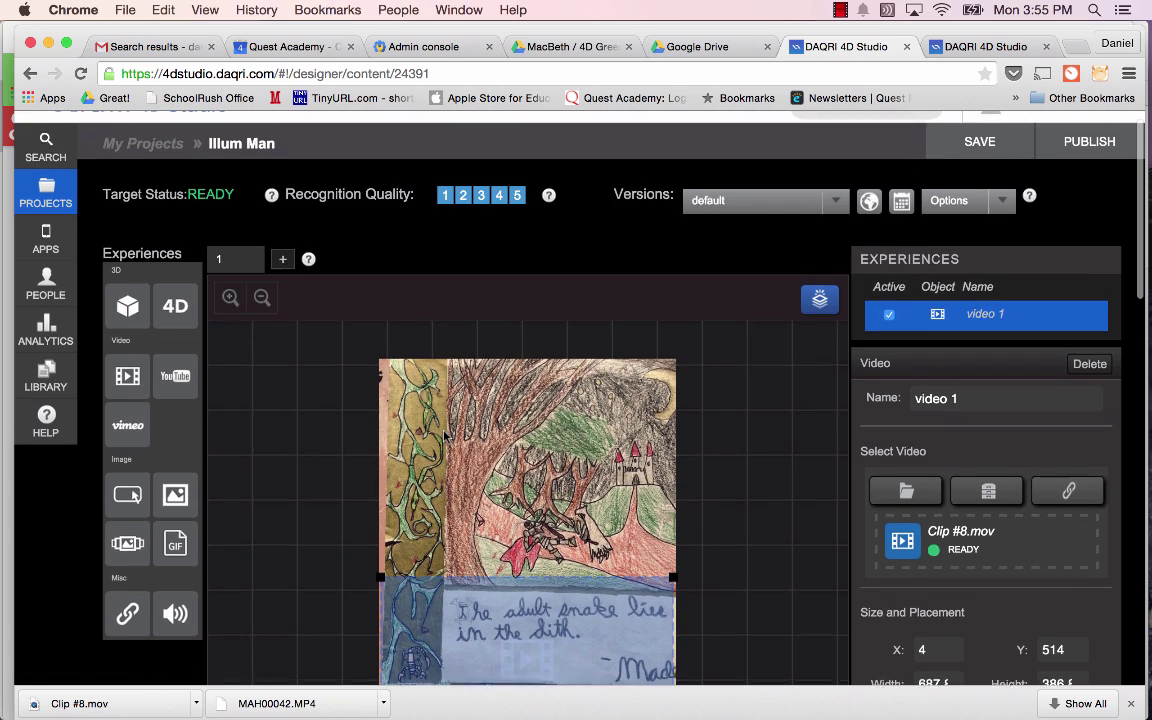
{"action": "scroll", "coordinate": [445, 436], "scroll_direction": "up", "scroll_amount": 1}
{"action": "scroll", "coordinate": [651, 306], "scroll_direction": "down", "scroll_amount": 1}
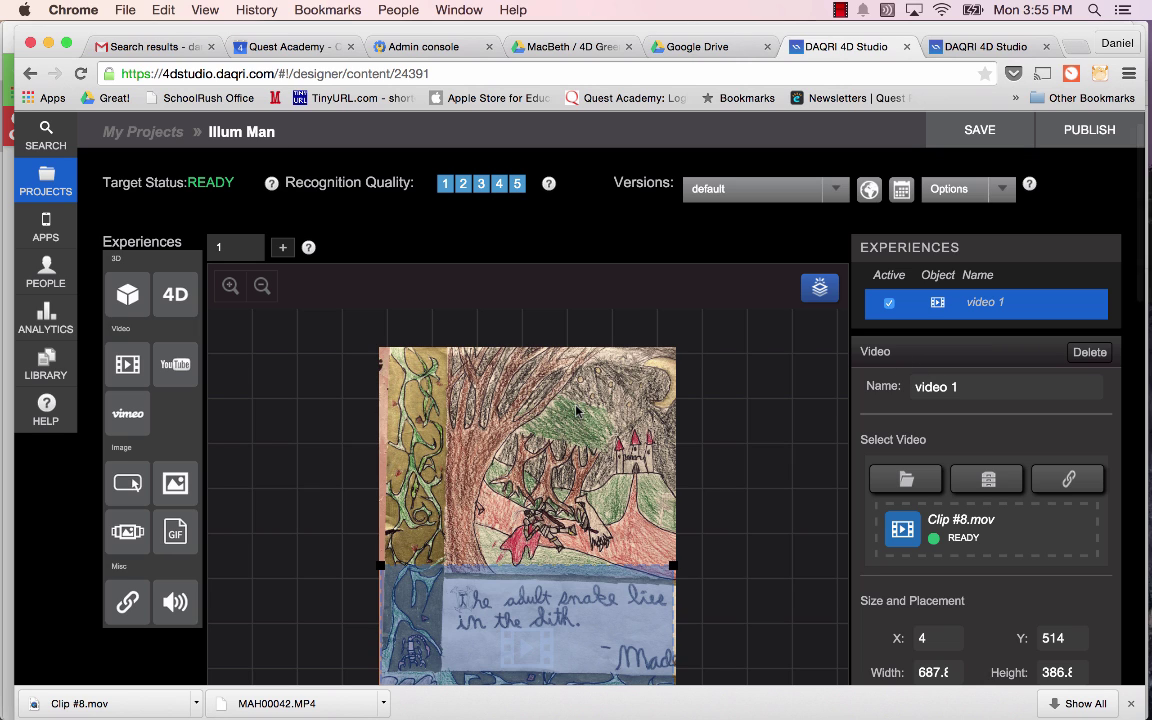
{"action": "scroll", "coordinate": [668, 342], "scroll_direction": "down", "scroll_amount": 5}
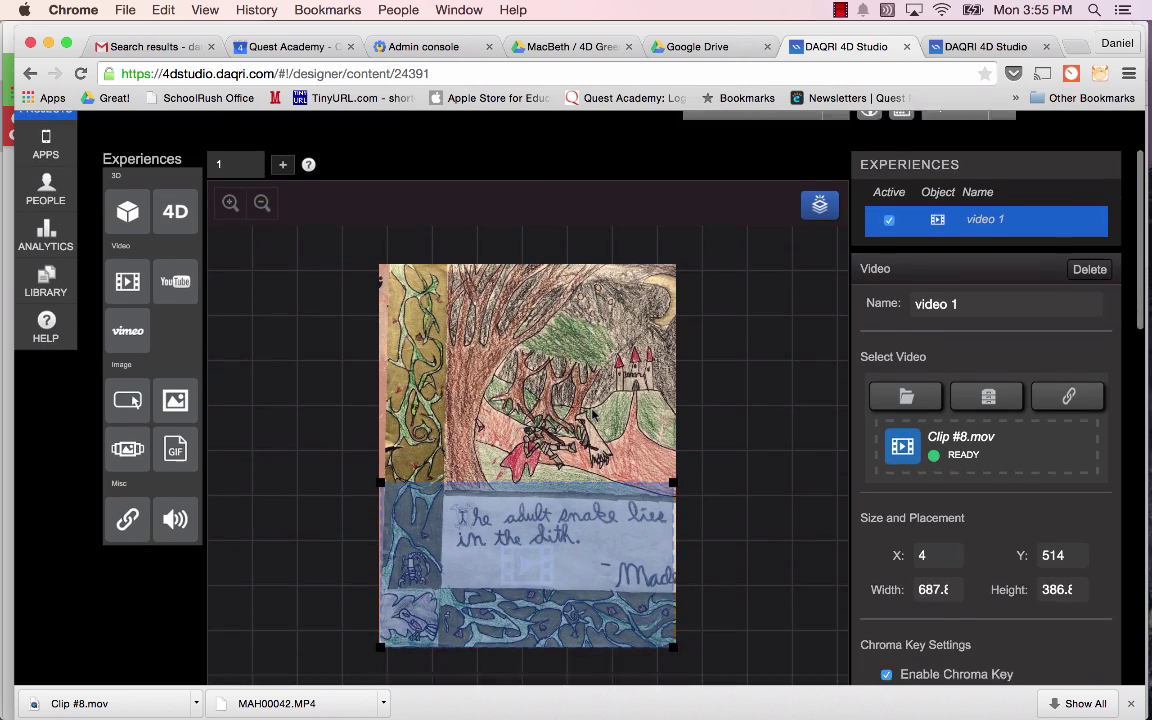
{"action": "scroll", "coordinate": [668, 342], "scroll_direction": "down", "scroll_amount": 5}
{"action": "scroll", "coordinate": [661, 265], "scroll_direction": "up", "scroll_amount": 10}
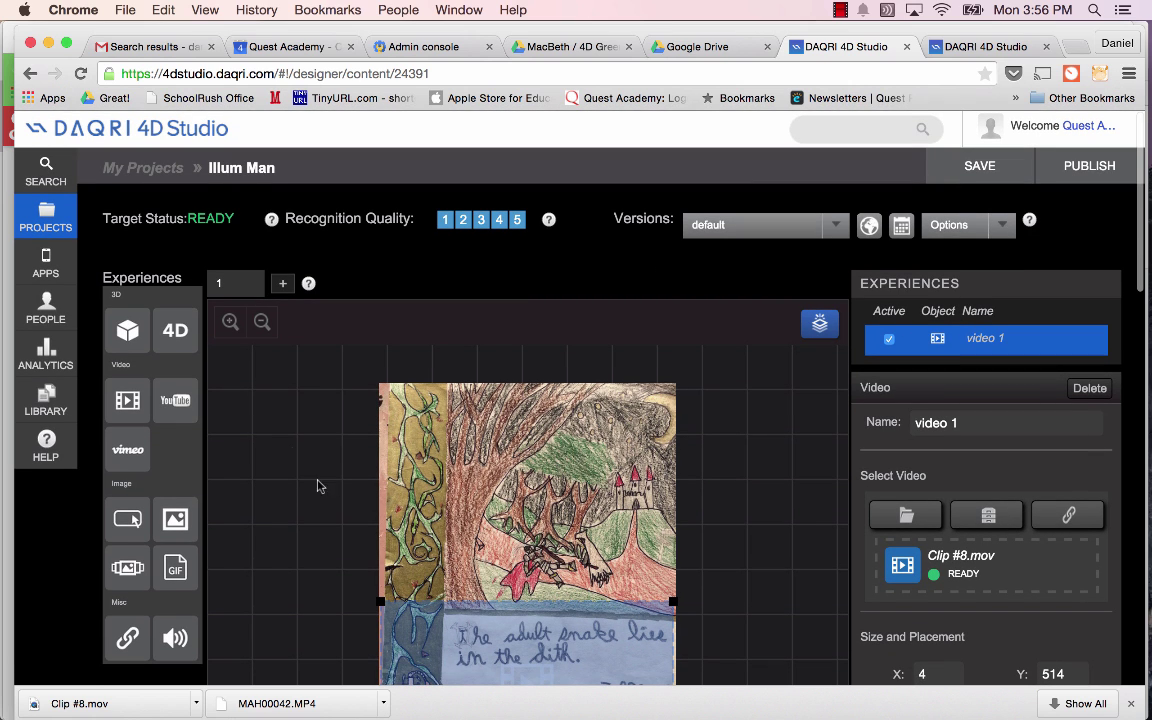
{"action": "scroll", "coordinate": [266, 418], "scroll_direction": "down", "scroll_amount": 1}
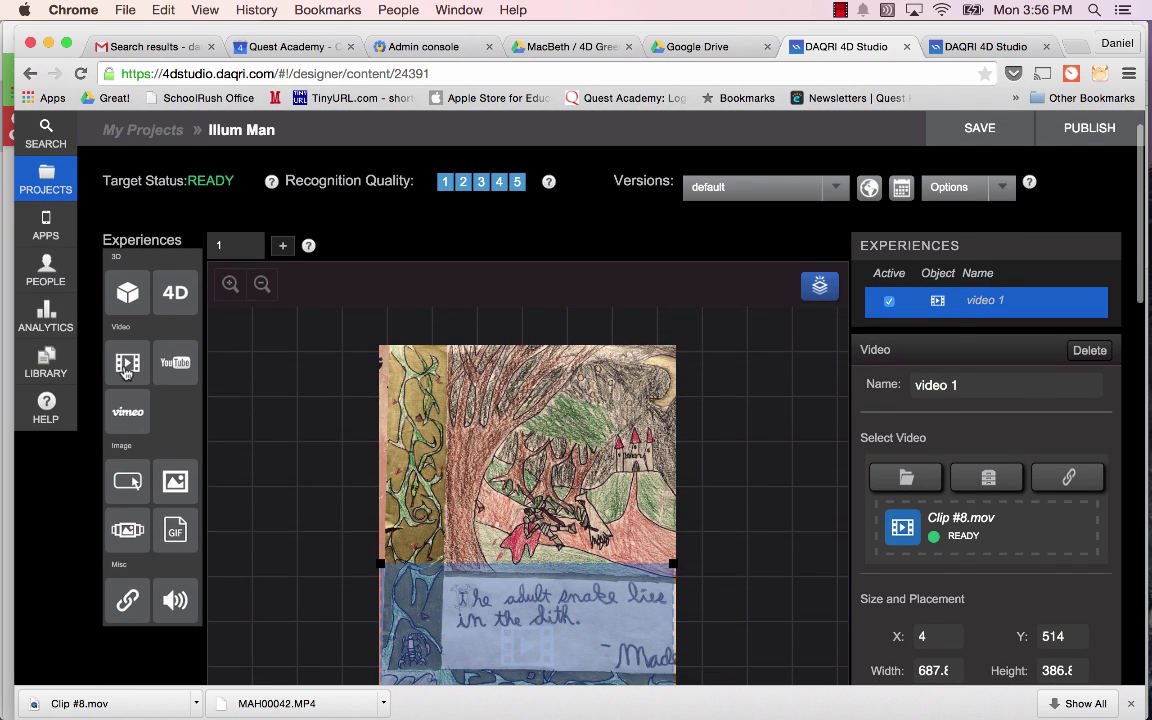
Drop a new video element, video 2, onto the canvas and move it to X -47, Y 8
{"action": "left_click_drag", "start_coordinate": [125, 366], "coordinate": [406, 383]}
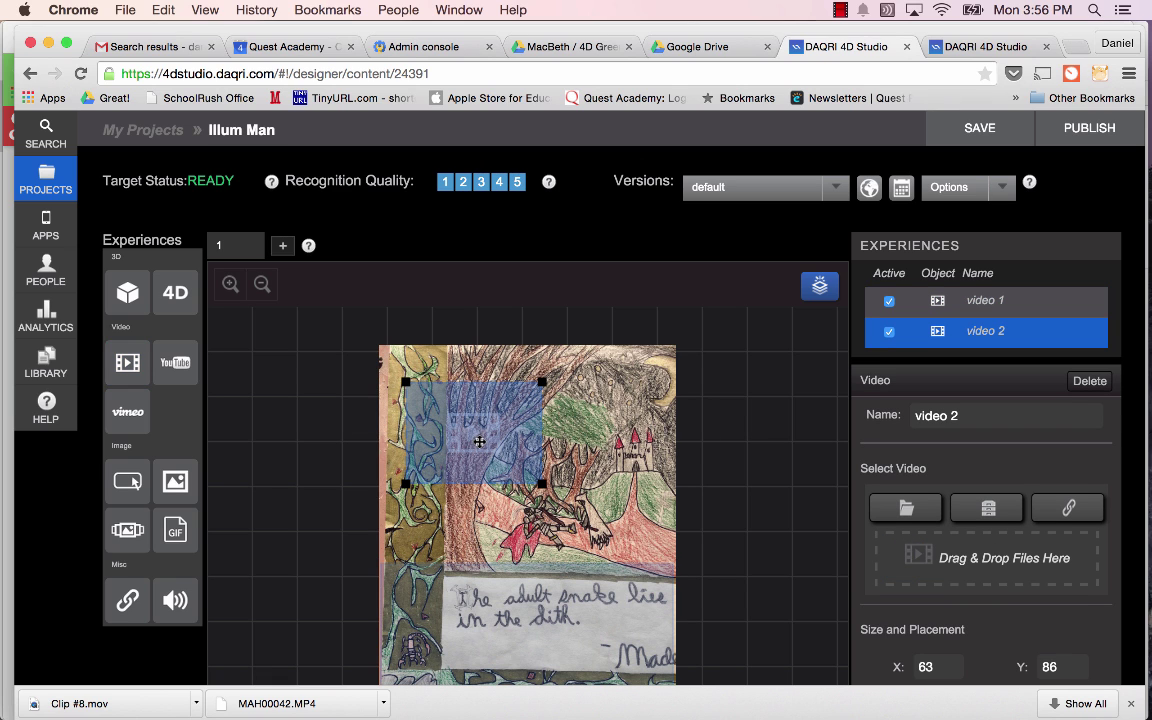
{"action": "left_click_drag", "start_coordinate": [480, 441], "coordinate": [432, 408]}
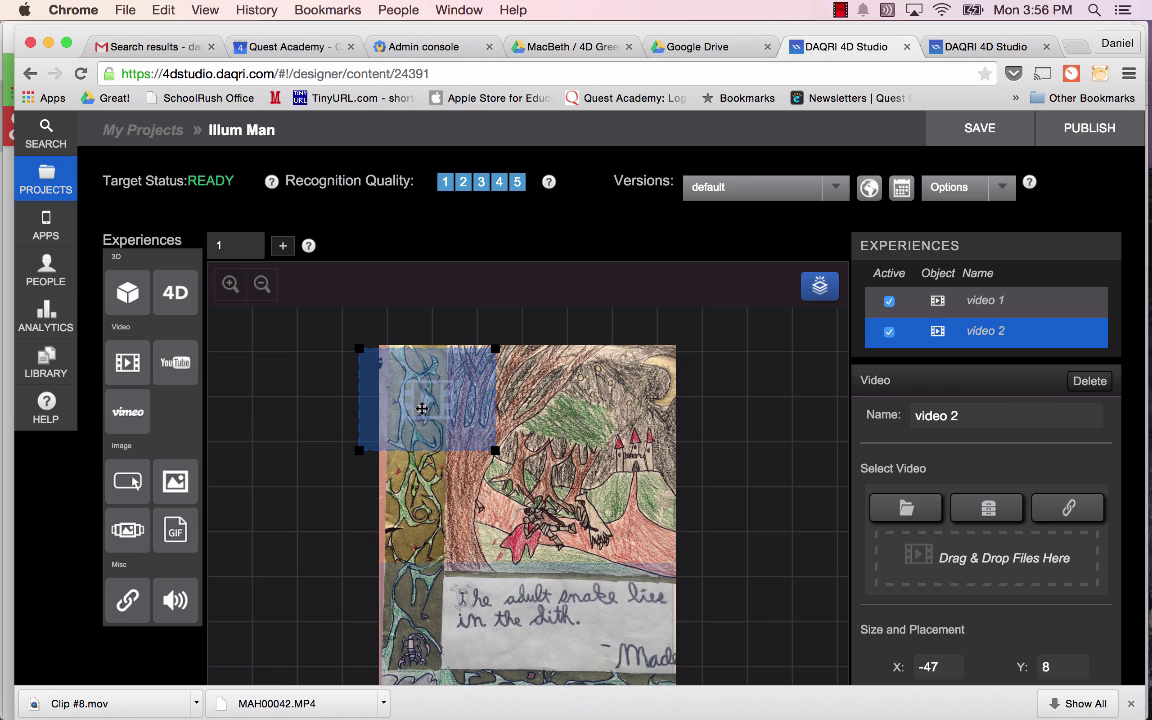
Assign Macbeth480.mov from the library as video 2's clip
{"action": "scroll", "coordinate": [1016, 355], "scroll_direction": "down", "scroll_amount": 3}
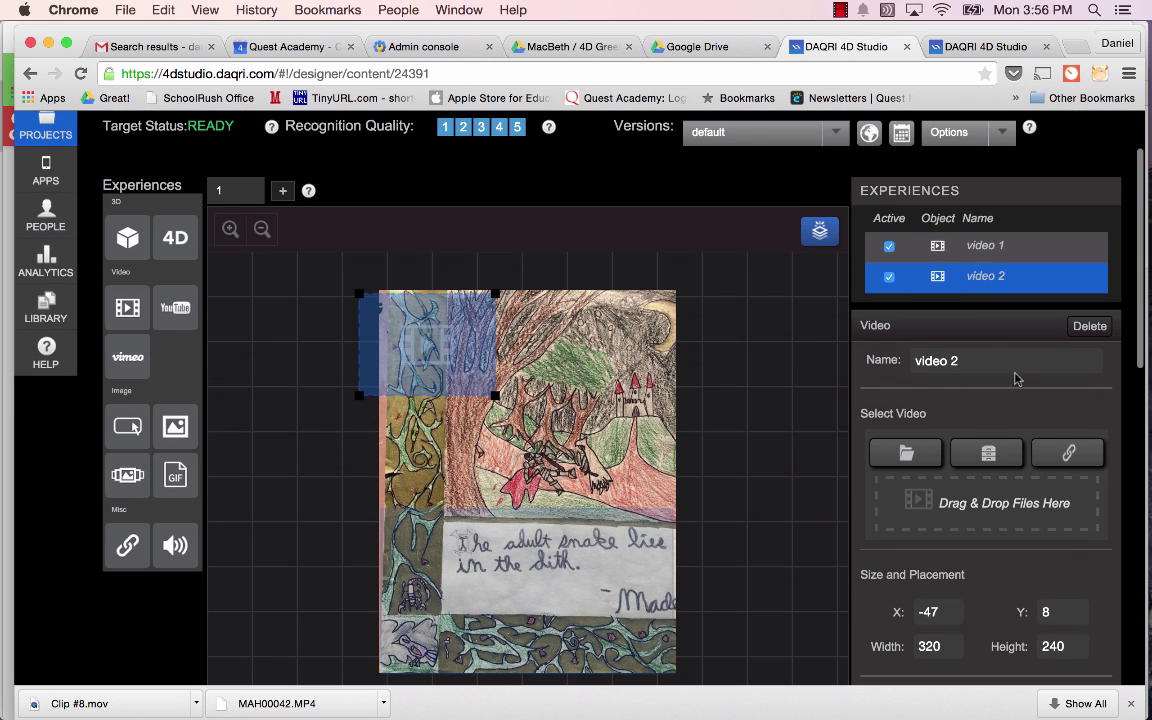
{"action": "left_click", "coordinate": [988, 456]}
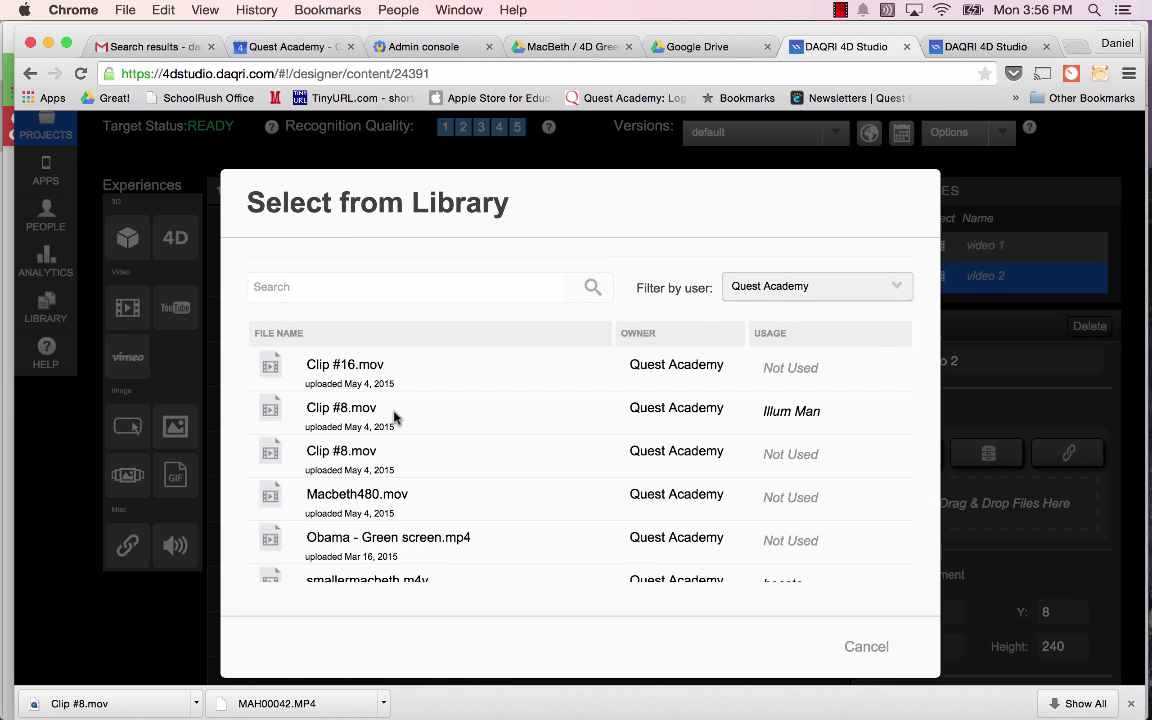
{"action": "left_click", "coordinate": [377, 495]}
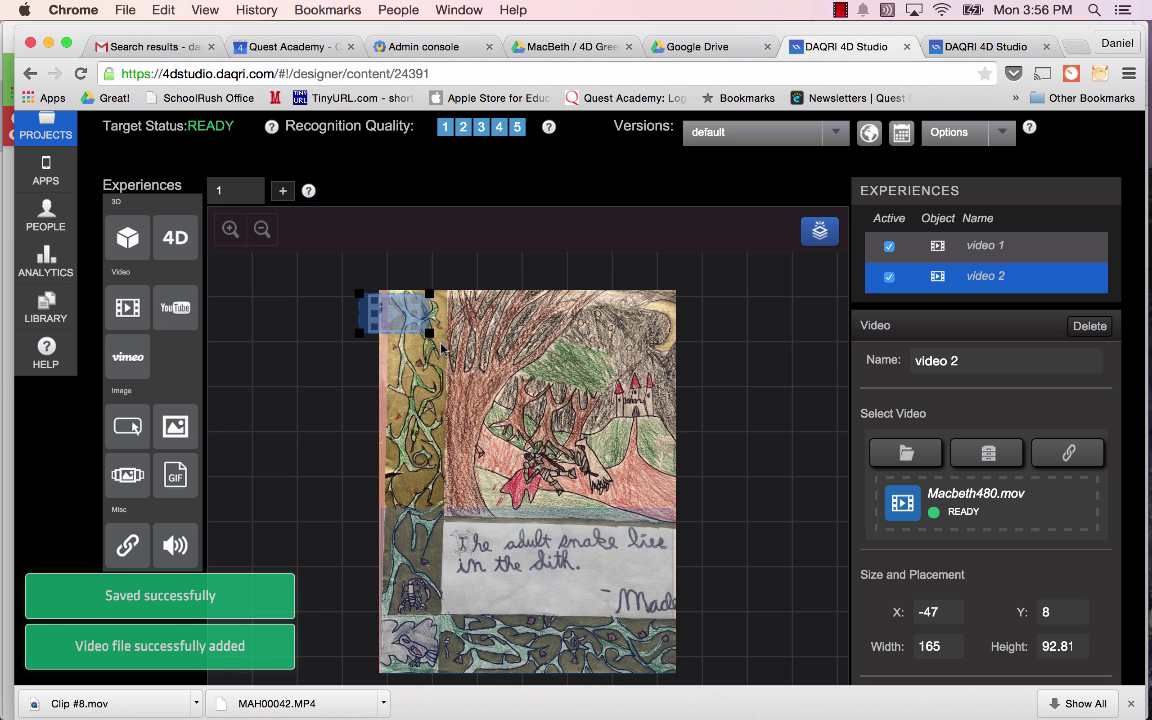
Enlarge video 2 to about 601 × 338 and place it at X -353, Y -21
{"action": "left_click_drag", "start_coordinate": [430, 333], "coordinate": [546, 438]}
{"action": "left_click_drag", "start_coordinate": [520, 376], "coordinate": [387, 373]}
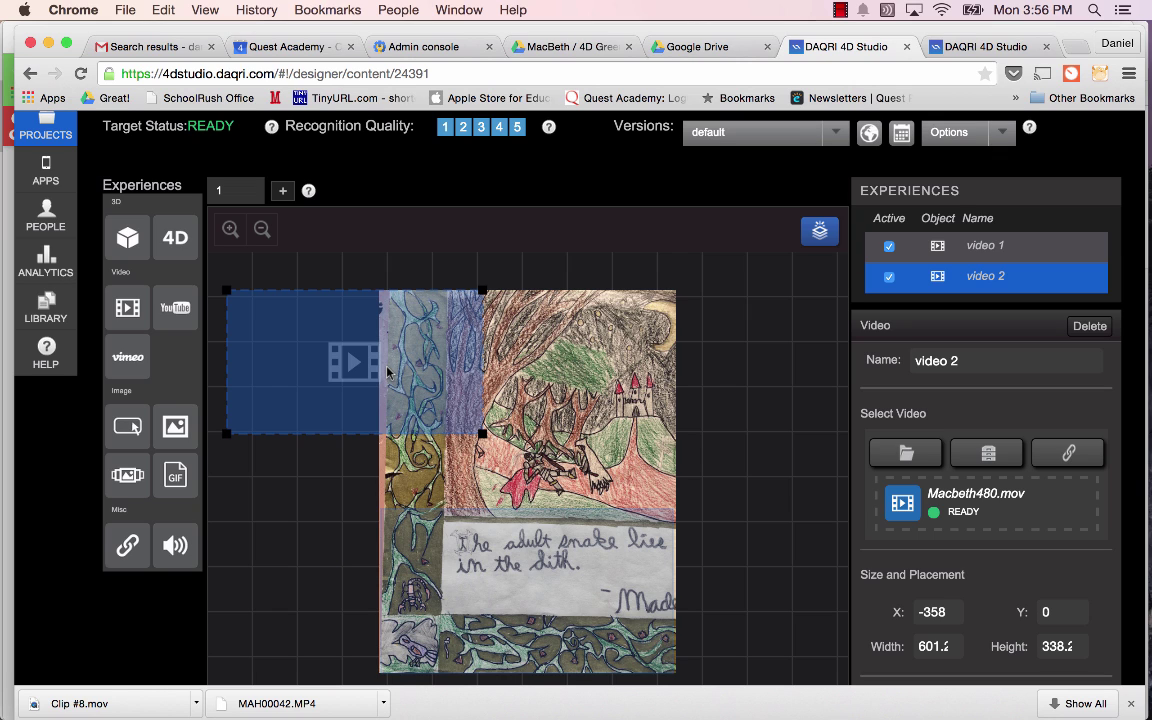
{"action": "mouse_move", "coordinate": [367, 363]}
{"action": "left_mouse_down"}
{"action": "mouse_move", "coordinate": [390, 363]}
{"action": "mouse_move", "coordinate": [367, 363]}
{"action": "mouse_move", "coordinate": [381, 374]}
{"action": "mouse_move", "coordinate": [384, 358]}
{"action": "mouse_move", "coordinate": [368, 360]}
{"action": "left_mouse_up"}
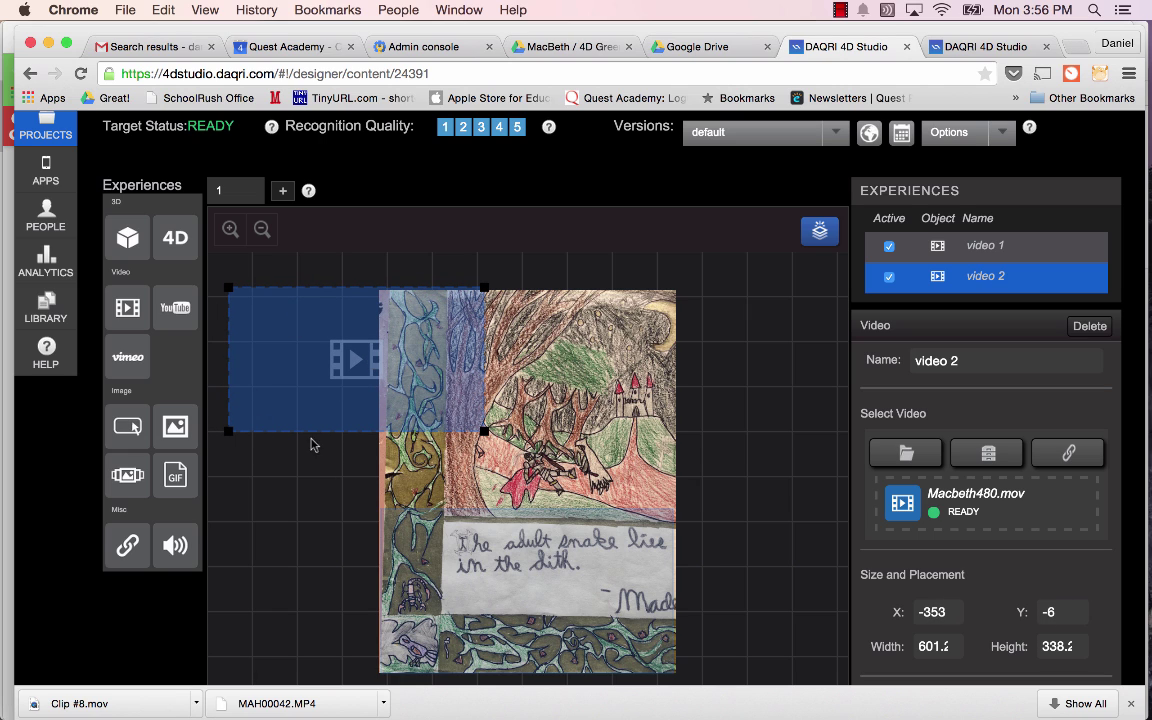
{"action": "left_click_drag", "start_coordinate": [438, 371], "coordinate": [438, 365]}
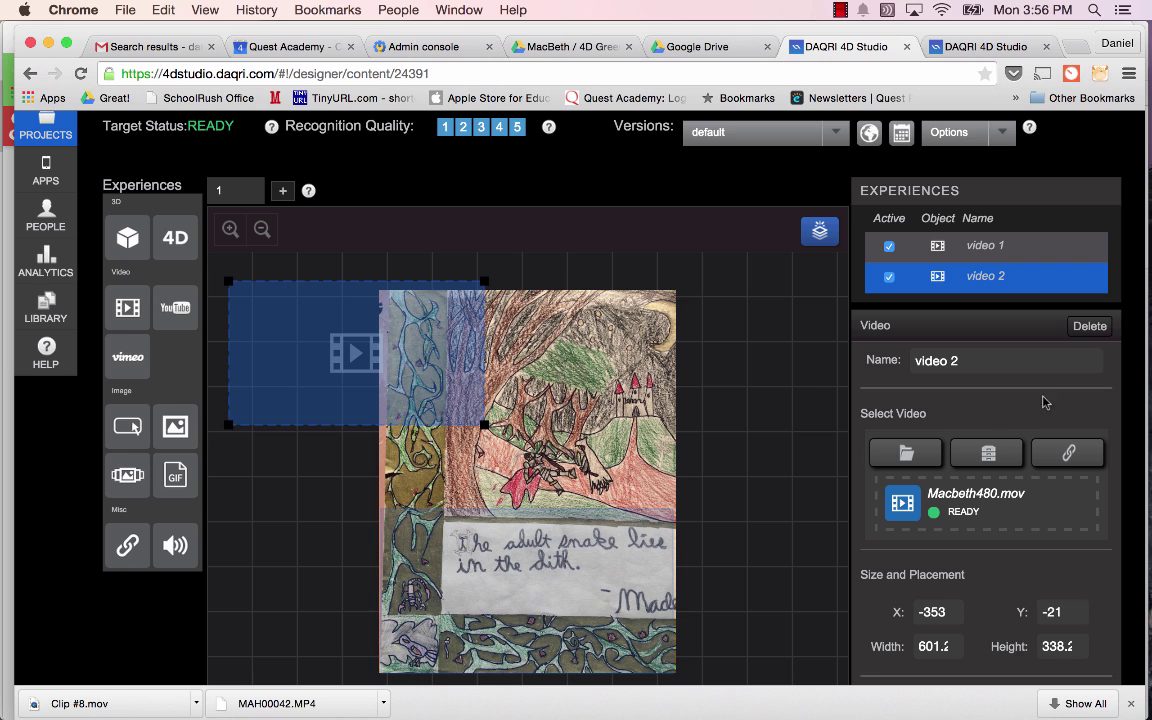
Make video 2 start paused, keeping Play / Pause on touch and No Effect at the end
{"action": "scroll", "coordinate": [1041, 399], "scroll_direction": "down", "scroll_amount": 5}
{"action": "scroll", "coordinate": [1045, 400], "scroll_direction": "down", "scroll_amount": 1}
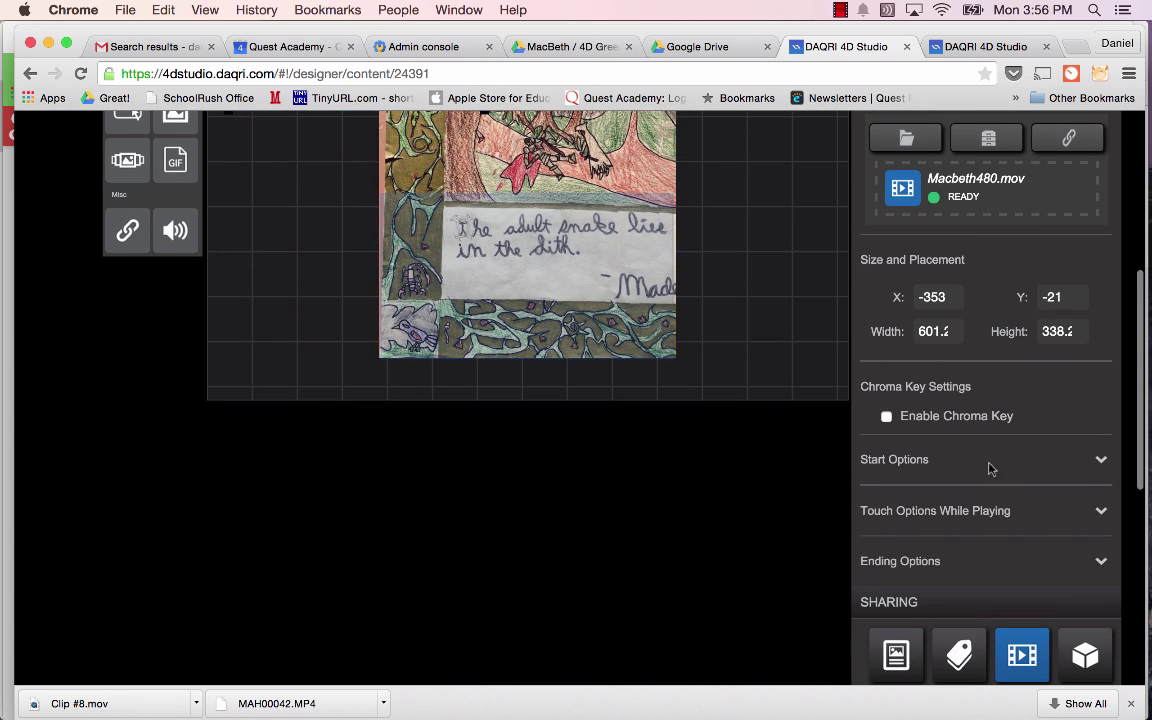
{"action": "left_click", "coordinate": [977, 463]}
{"action": "scroll", "coordinate": [977, 465], "scroll_direction": "down", "scroll_amount": 1}
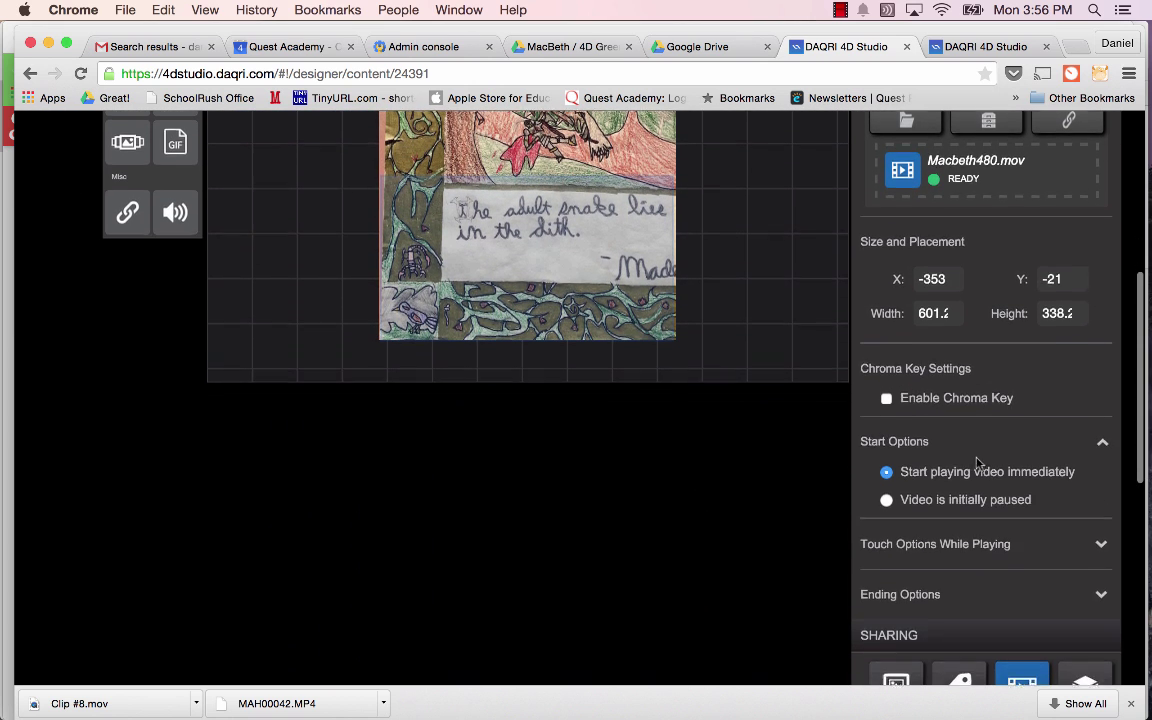
{"action": "left_click", "coordinate": [888, 487]}
{"action": "scroll", "coordinate": [985, 492], "scroll_direction": "down", "scroll_amount": 3}
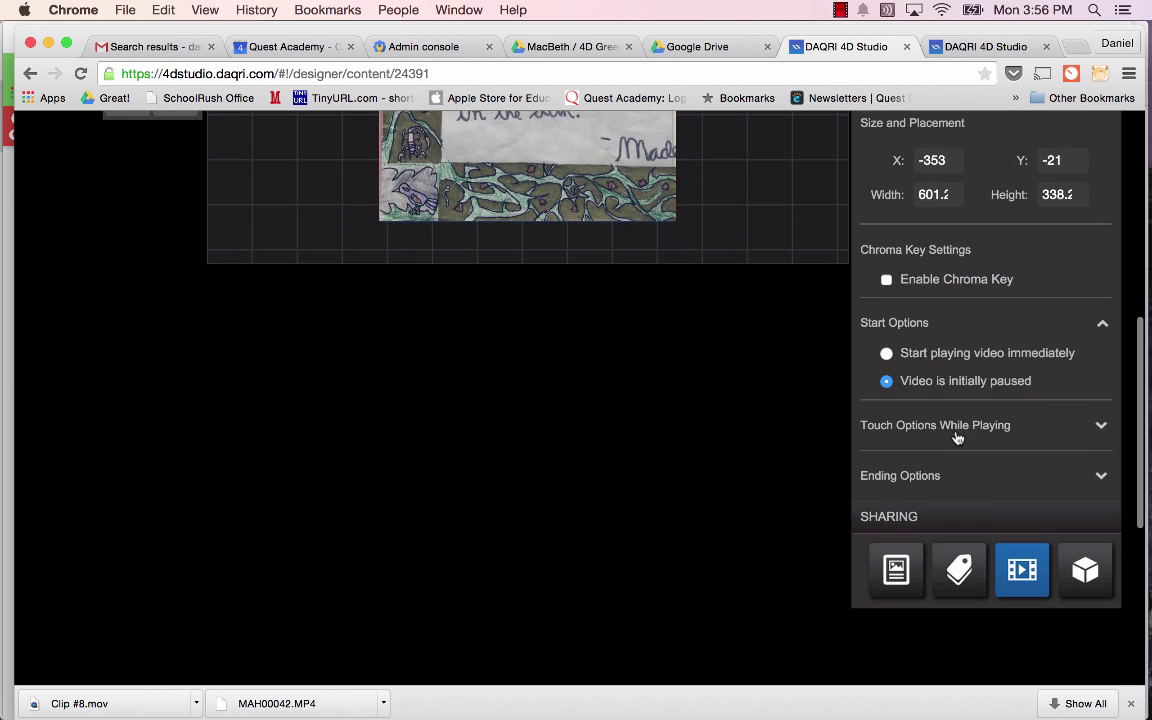
{"action": "left_click", "coordinate": [957, 435]}
{"action": "scroll", "coordinate": [988, 485], "scroll_direction": "down", "scroll_amount": 3}
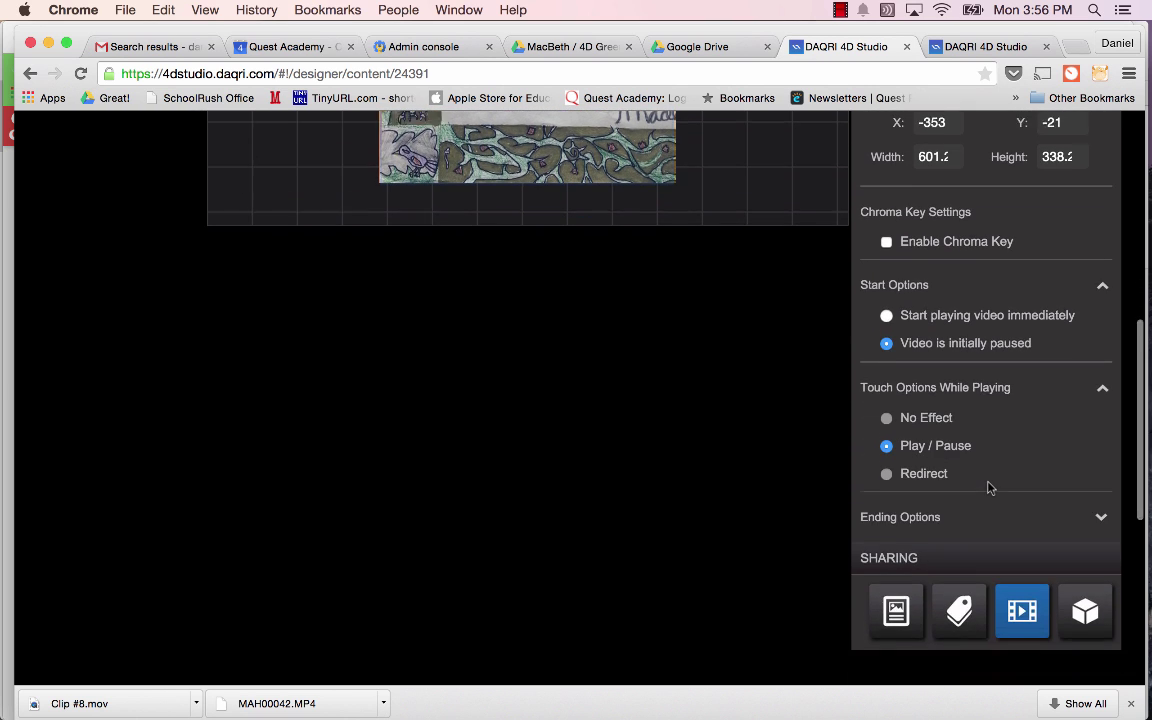
{"action": "left_click", "coordinate": [962, 465]}
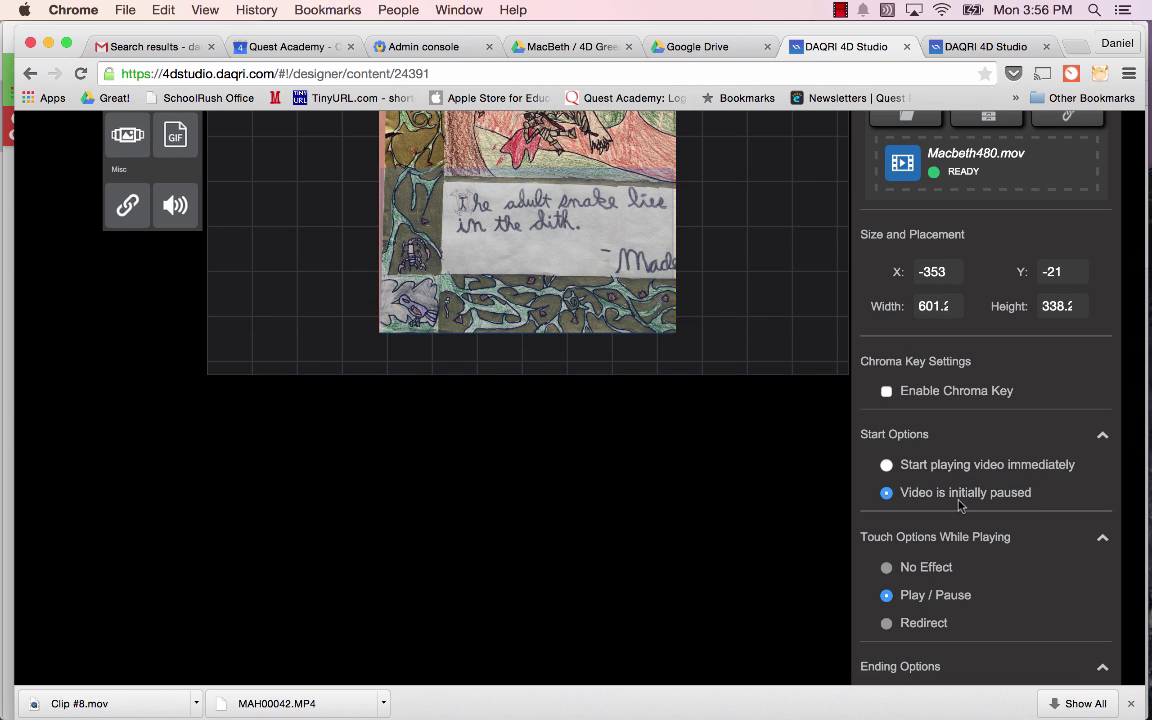
{"action": "scroll", "coordinate": [960, 500], "scroll_direction": "up", "scroll_amount": 6}
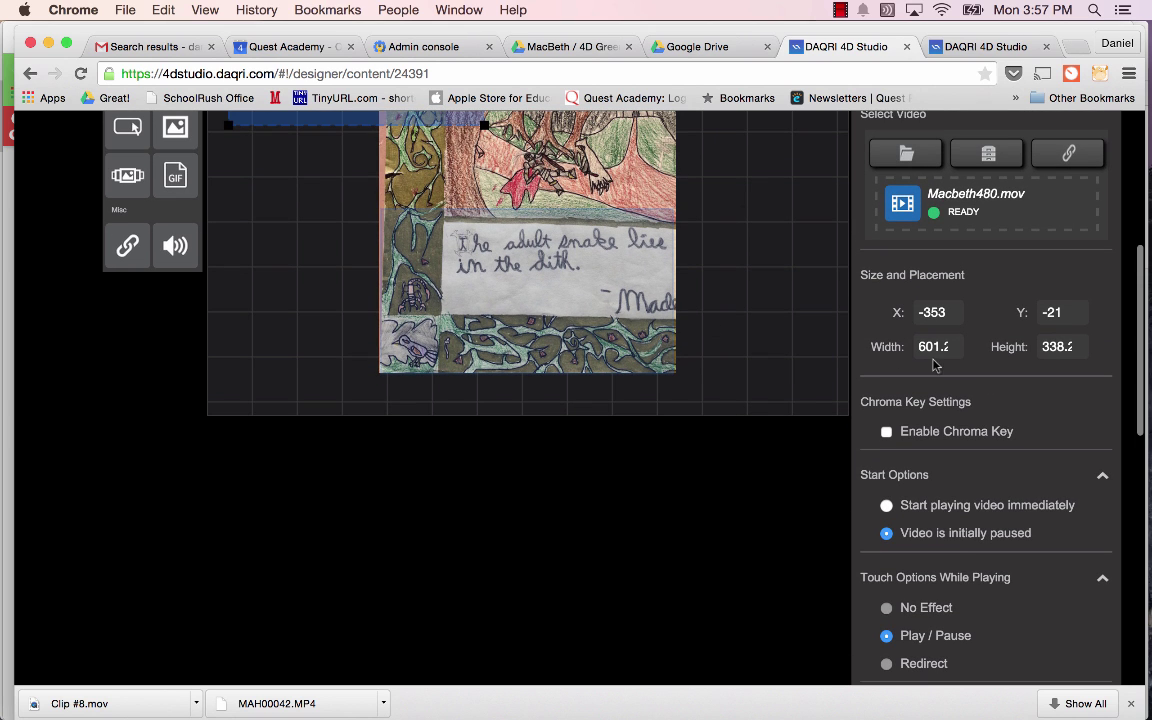
{"action": "scroll", "coordinate": [986, 491], "scroll_direction": "up", "scroll_amount": 3}
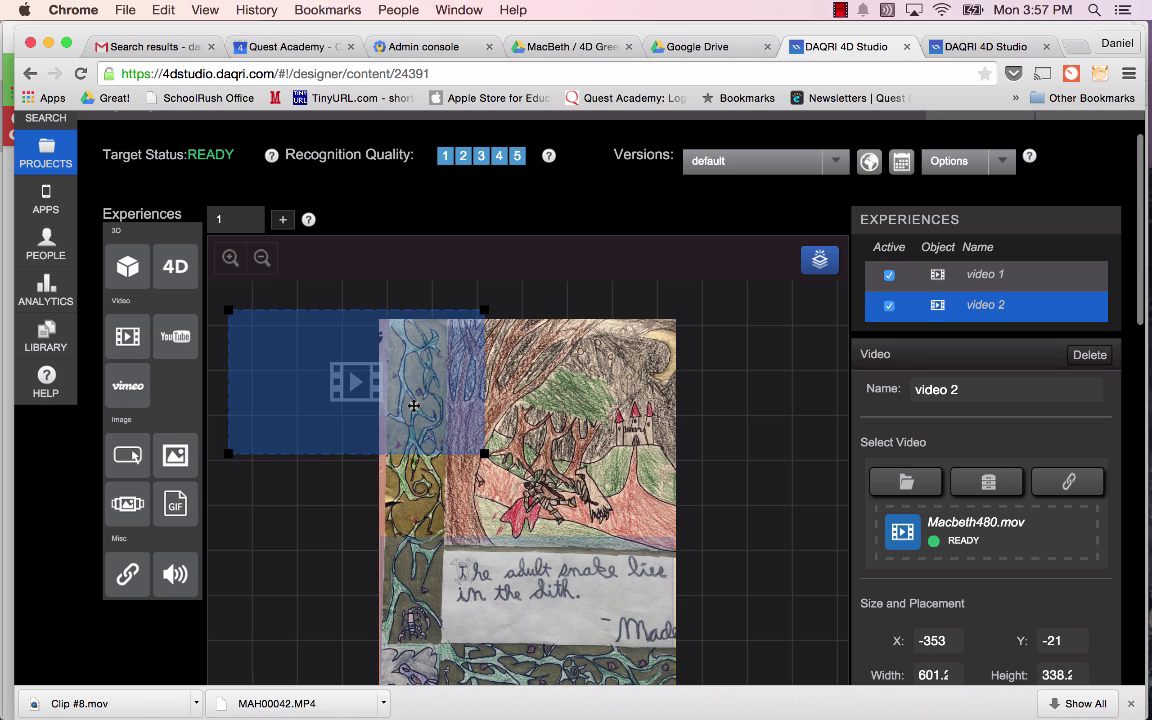
Nudge video 2 up-left and place a 200 × 200 button 1 at X 533, Y 53
{"action": "mouse_move", "coordinate": [413, 405]}
{"action": "left_mouse_down"}
{"action": "mouse_move", "coordinate": [412, 370]}
{"action": "mouse_move", "coordinate": [403, 402]}
{"action": "left_mouse_up"}
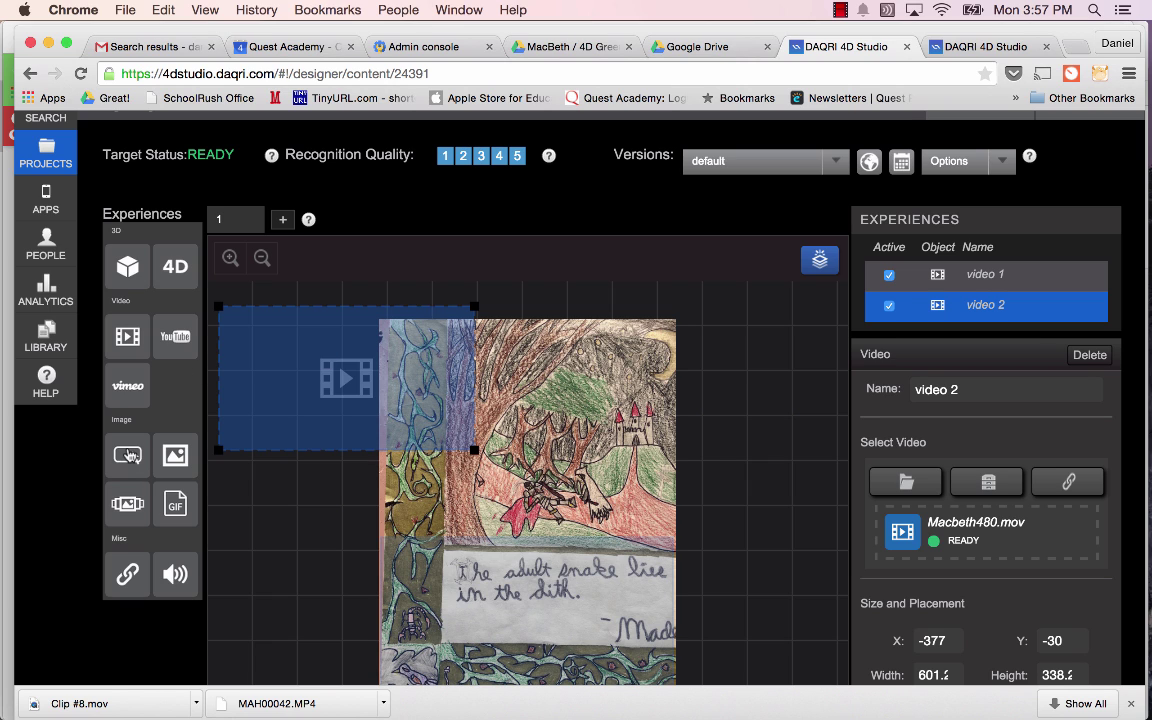
{"action": "left_click_drag", "start_coordinate": [127, 458], "coordinate": [629, 370]}
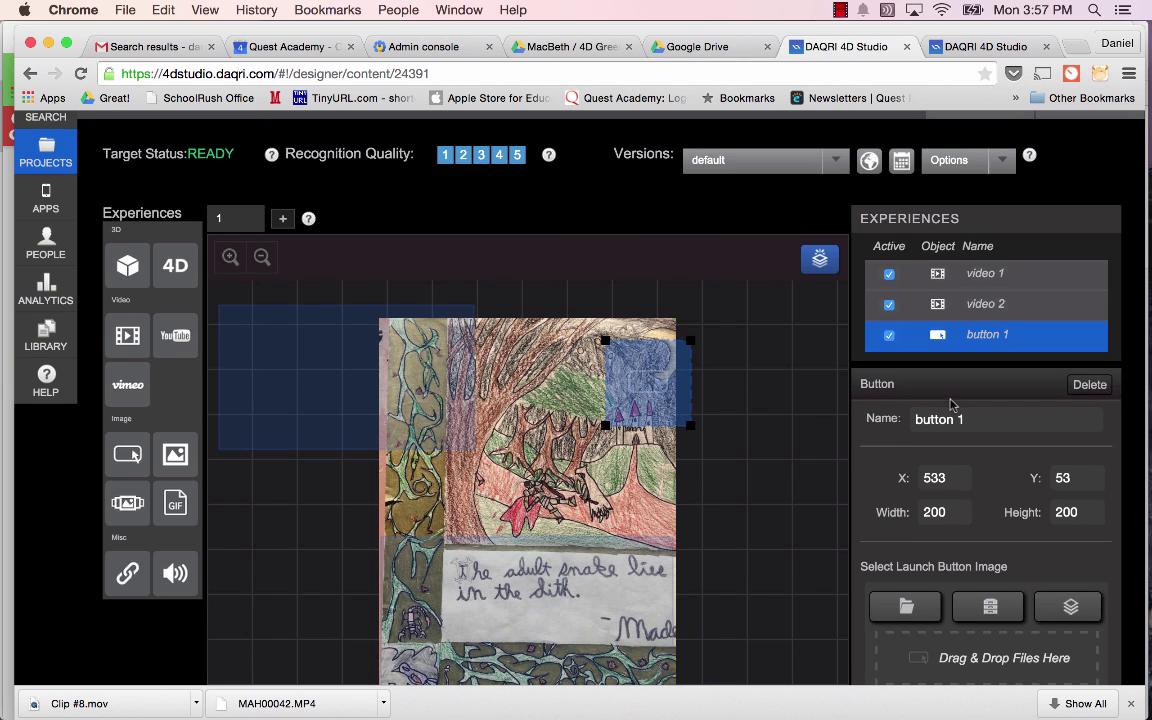
{"action": "scroll", "coordinate": [951, 400], "scroll_direction": "down", "scroll_amount": 3}
{"action": "scroll", "coordinate": [951, 404], "scroll_direction": "down", "scroll_amount": 1}
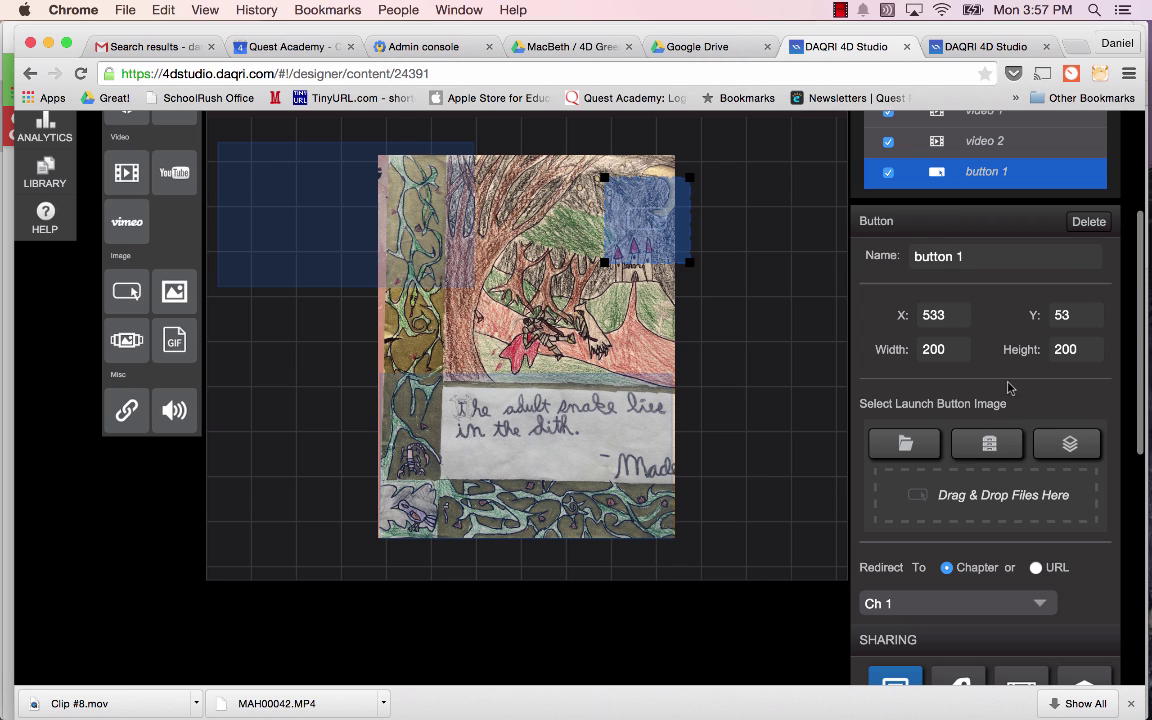
Give button 1 the standard link image, move it to X 525, Y 6, and redirect by URL
{"action": "left_click", "coordinate": [1070, 446]}
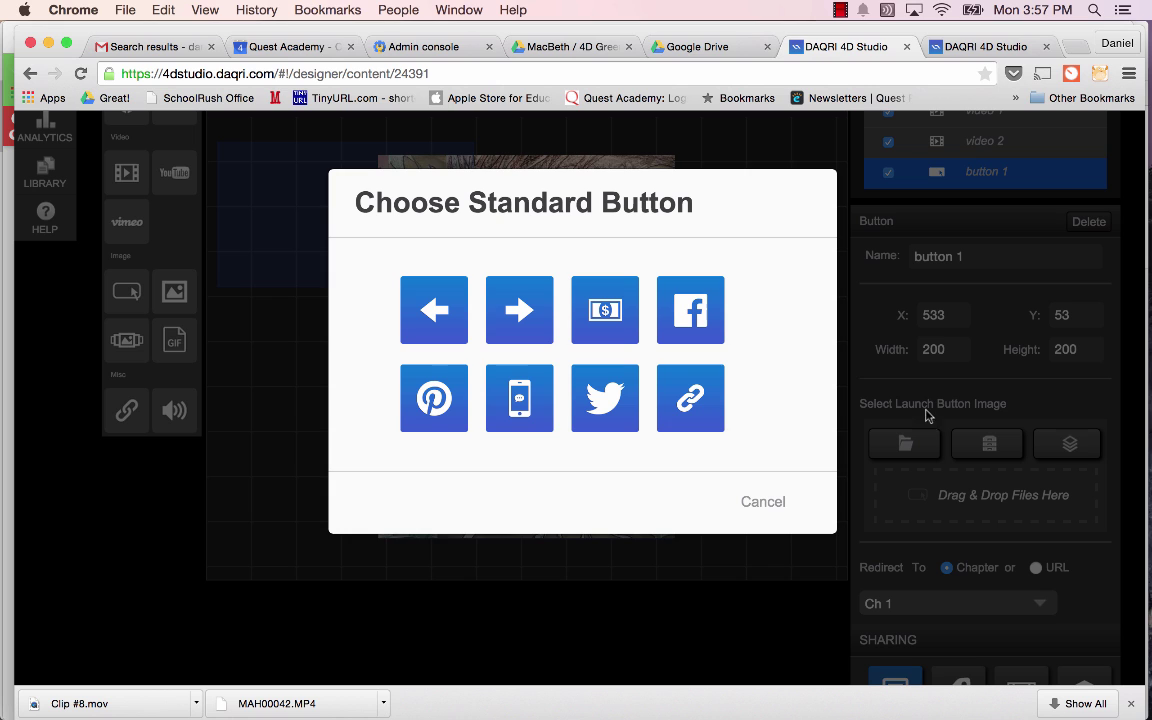
{"action": "left_click", "coordinate": [688, 400]}
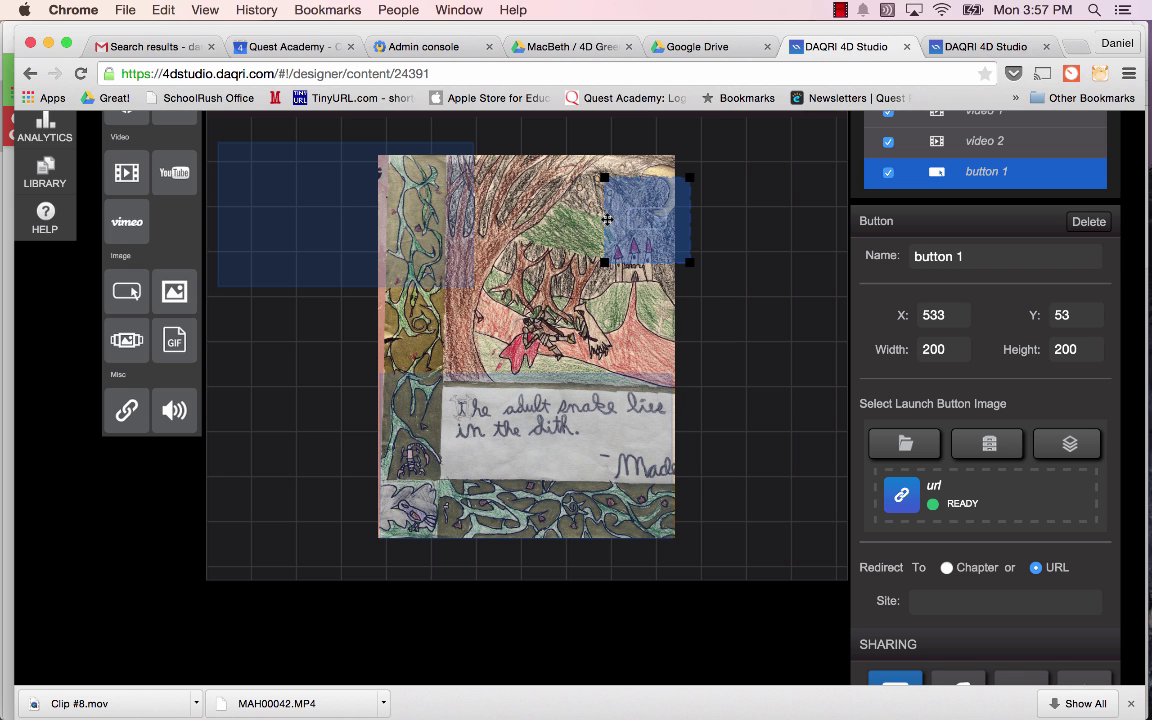
{"action": "left_click_drag", "start_coordinate": [632, 231], "coordinate": [628, 211]}
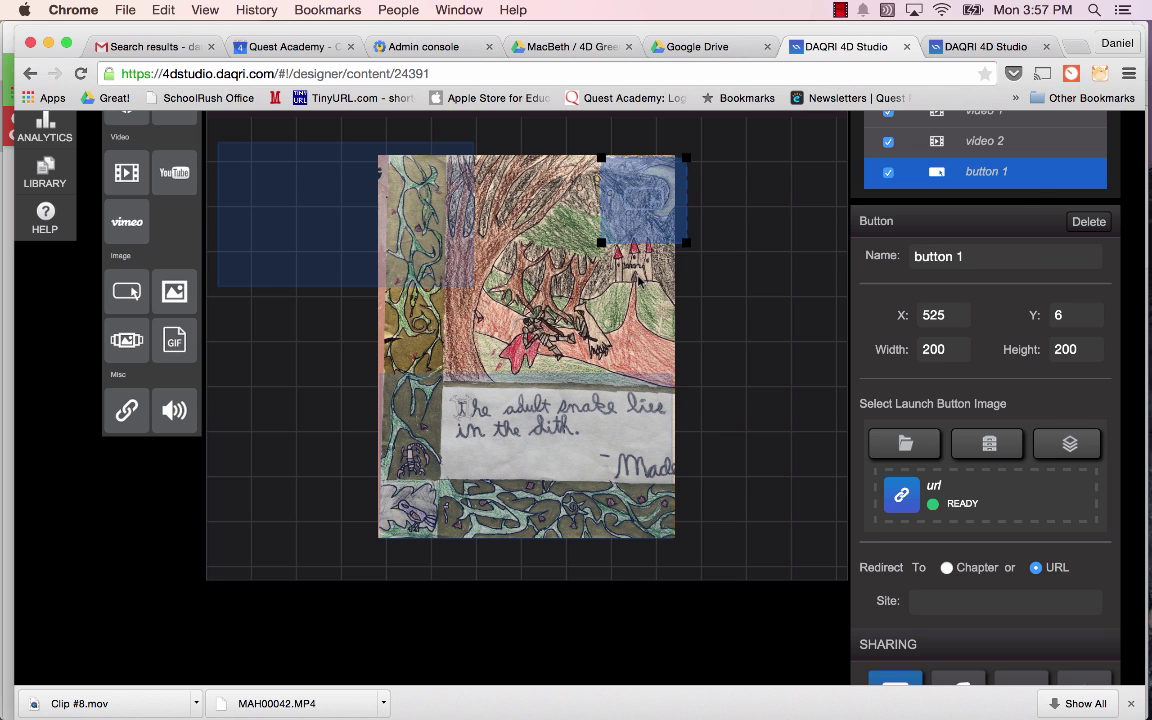
{"action": "scroll", "coordinate": [771, 404], "scroll_direction": "down", "scroll_amount": 3}
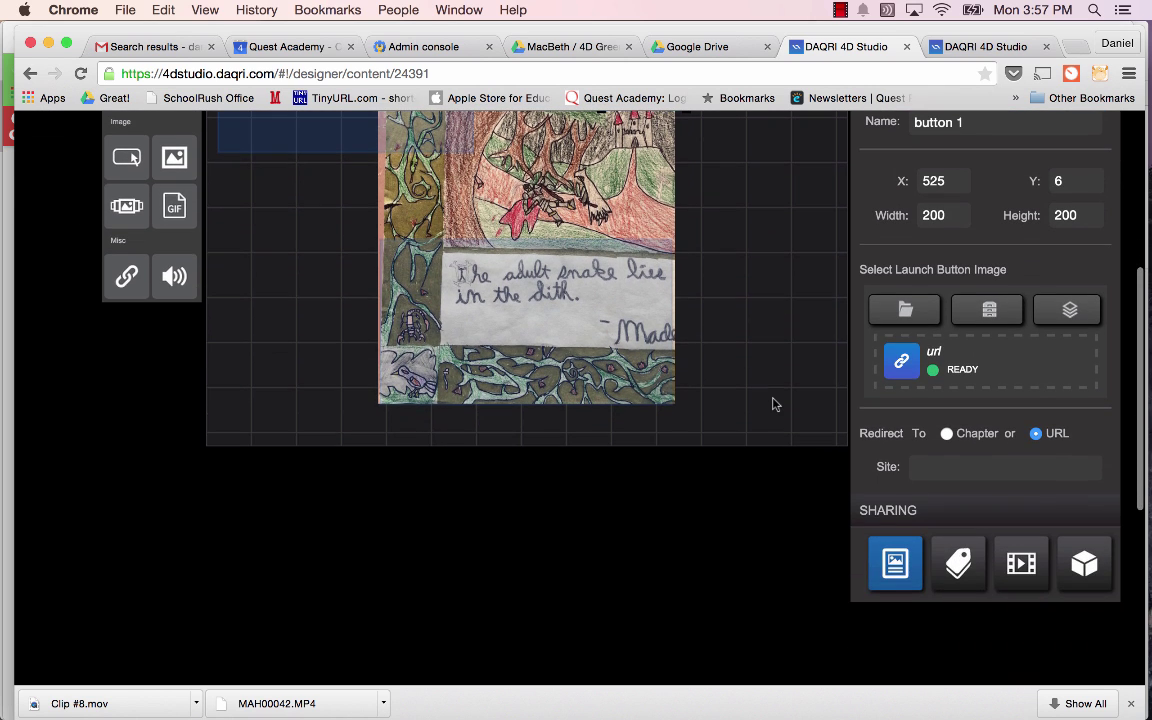
{"action": "left_click", "coordinate": [966, 468]}
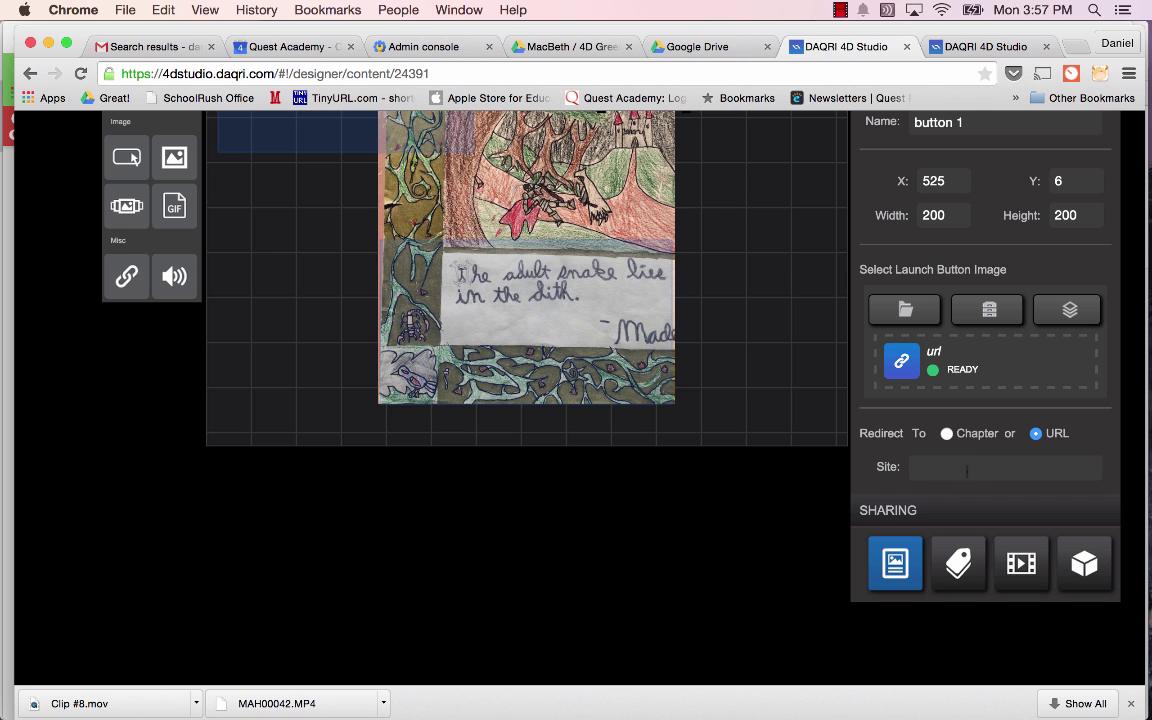
{"action": "scroll", "coordinate": [783, 376], "scroll_direction": "up", "scroll_amount": 7}
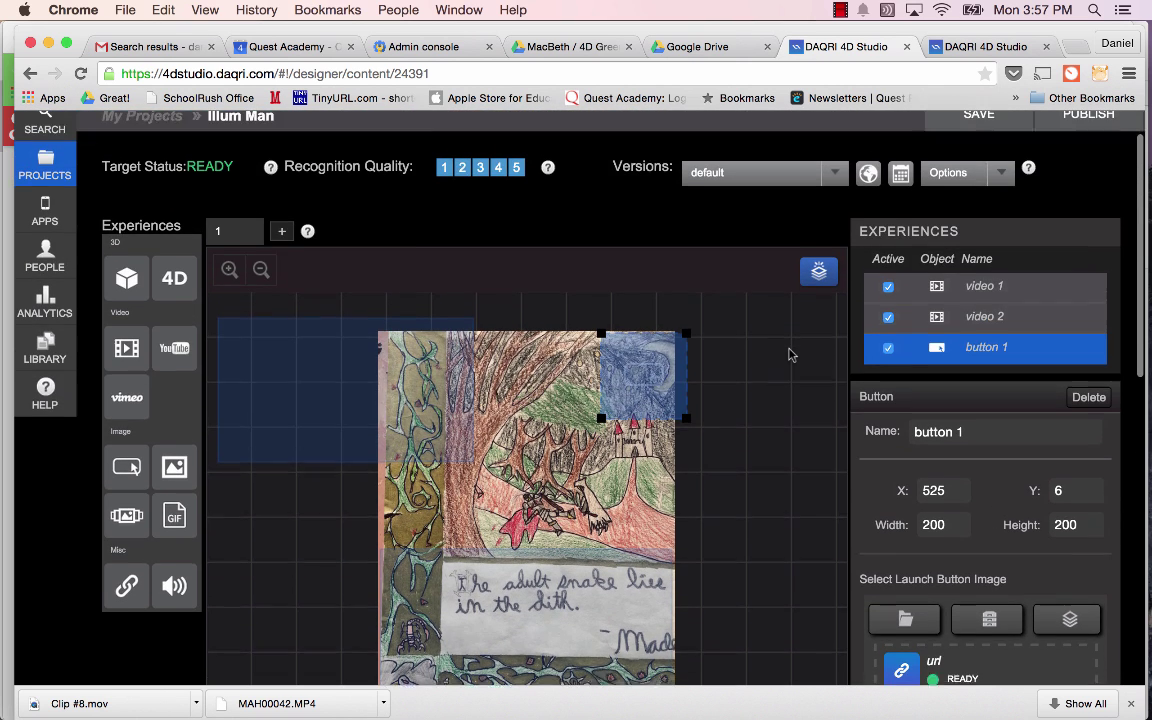
Load the Shakespeare Online hecate.html page in a new Chrome tab
{"action": "key", "text": "ctrl+t"}
{"action": "type", "text": "shak"}
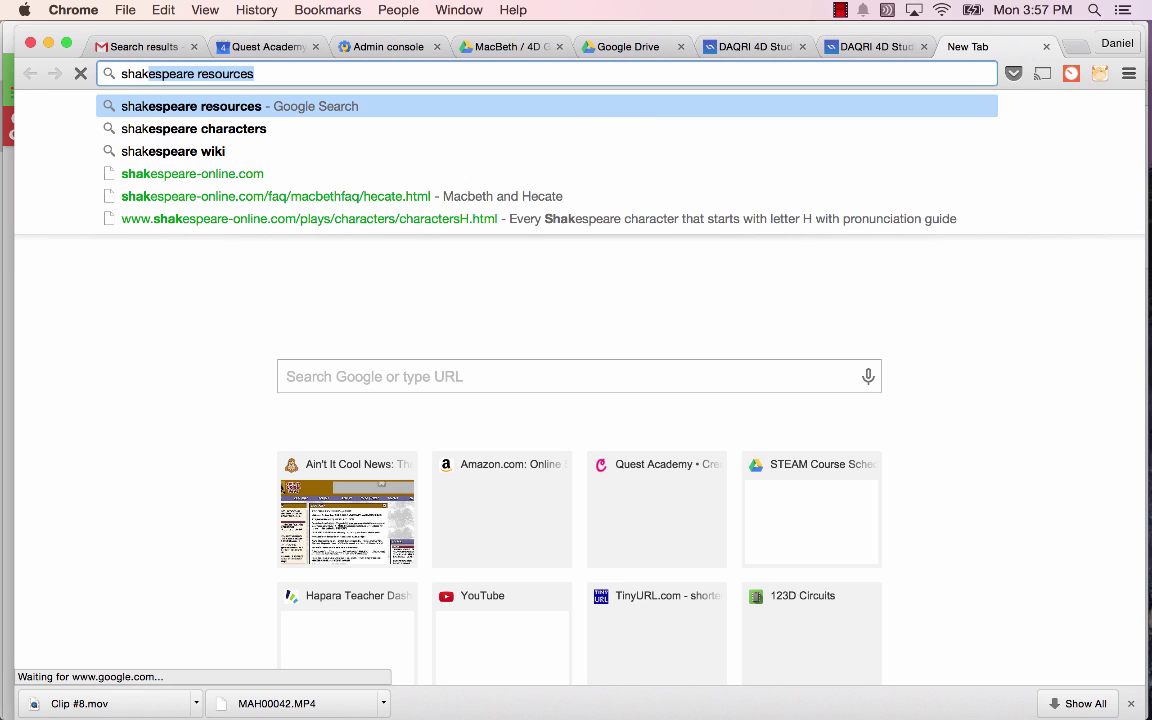
{"action": "key", "text": "Down"}
{"action": "key", "text": "Down"}
{"action": "key", "text": "Down"}
{"action": "key", "text": "Down"}
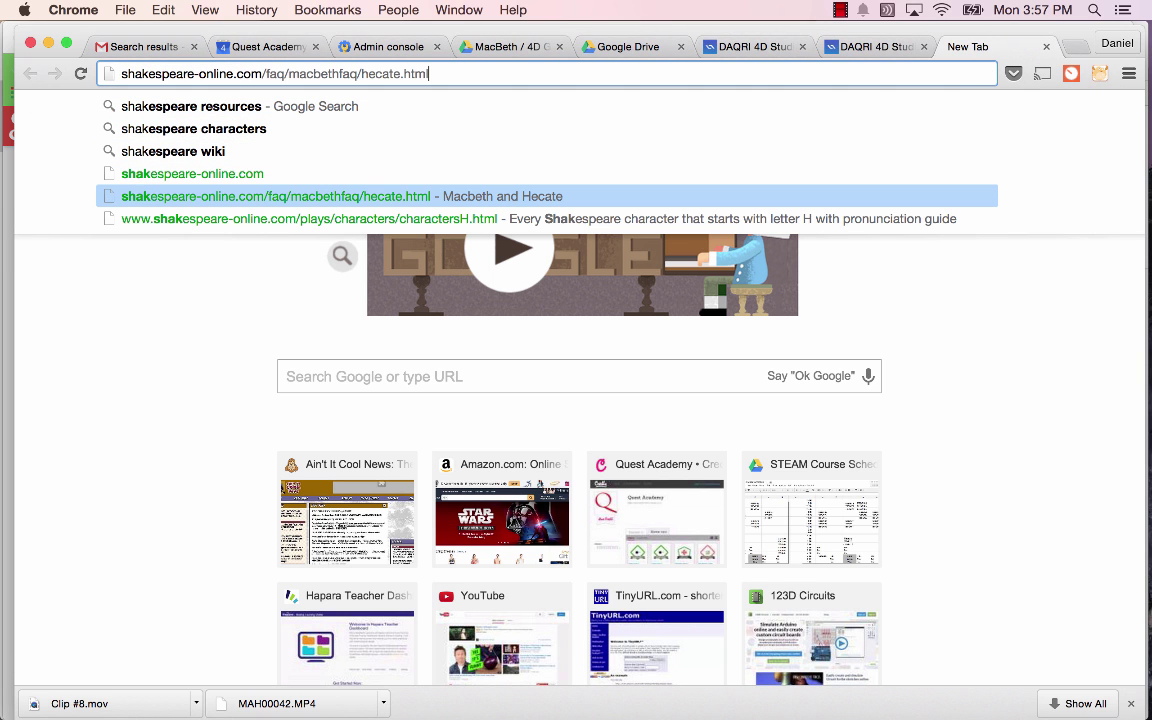
{"action": "key", "text": "Return"}
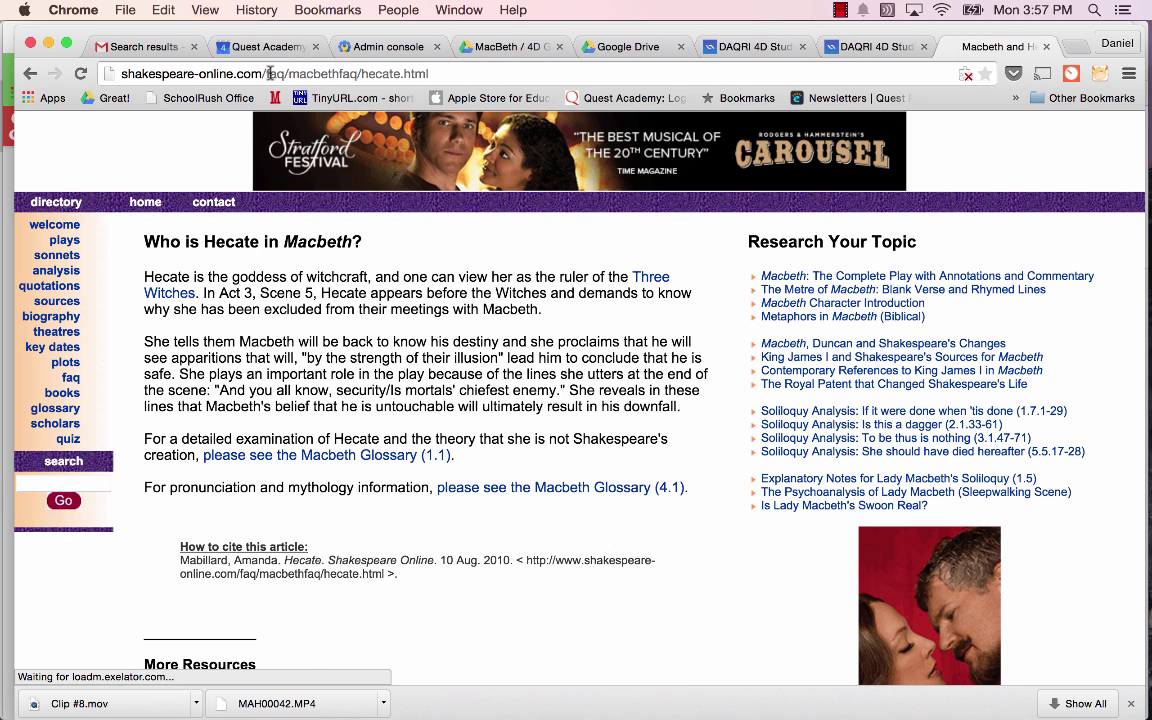
Copy the Hecate page's address from the address bar
{"action": "left_click", "coordinate": [268, 75]}
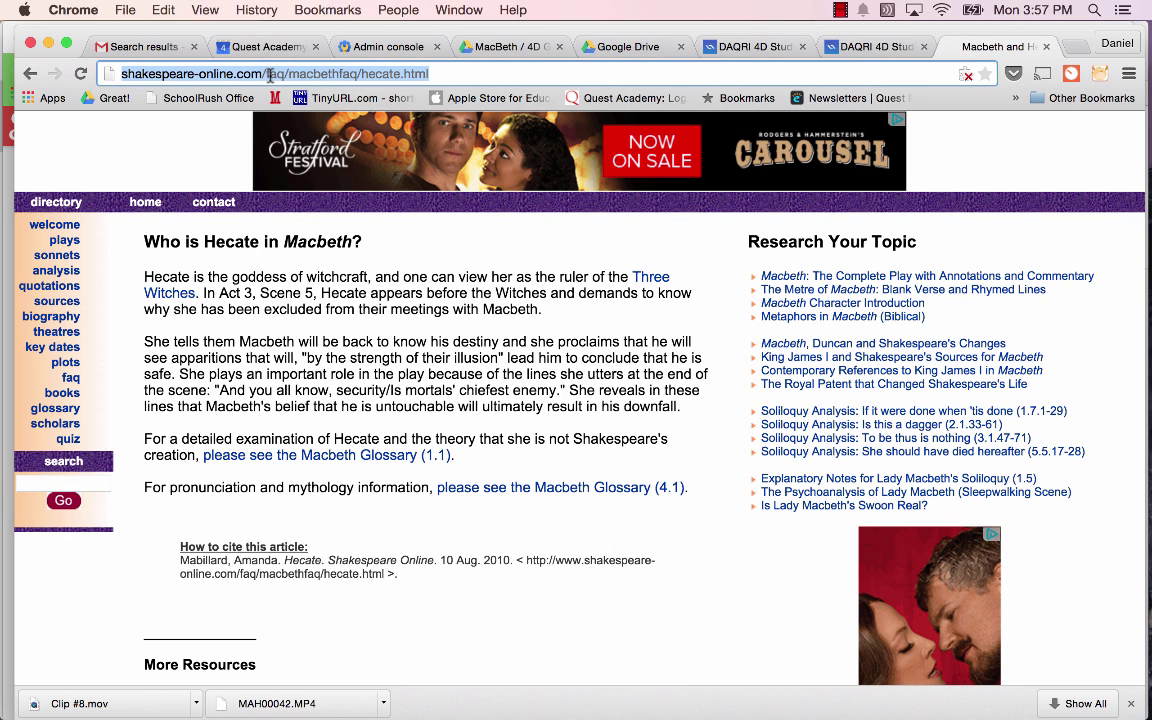
{"action": "left_click", "coordinate": [268, 76]}
{"action": "triple_click", "coordinate": [313, 74]}
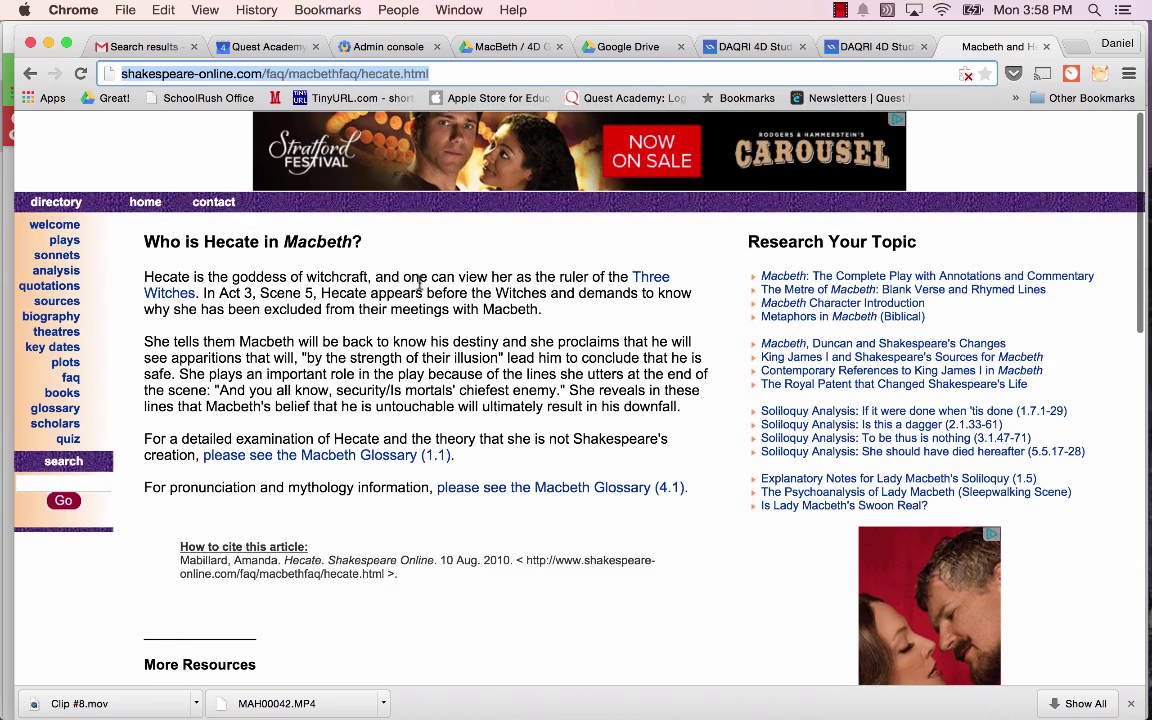
{"action": "scroll", "coordinate": [428, 330], "scroll_direction": "down", "scroll_amount": 1}
{"action": "scroll", "coordinate": [420, 283], "scroll_direction": "up", "scroll_amount": 1}
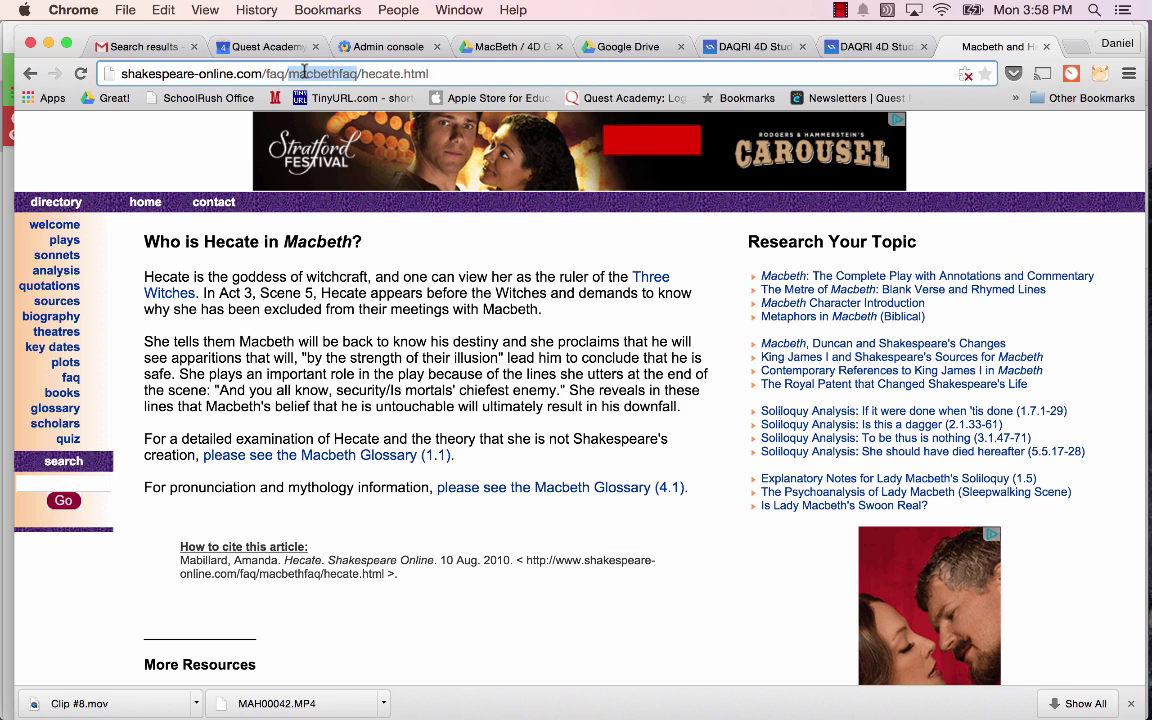
{"action": "key", "text": "super+c"}
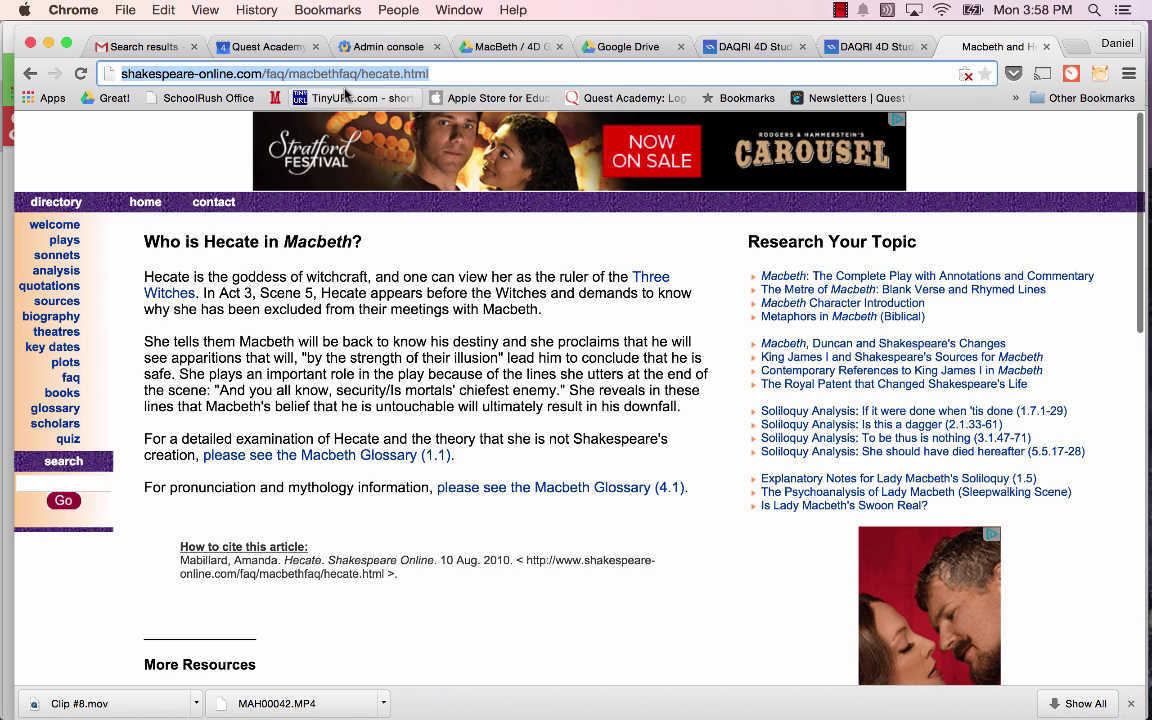
{"action": "left_click", "coordinate": [331, 74]}
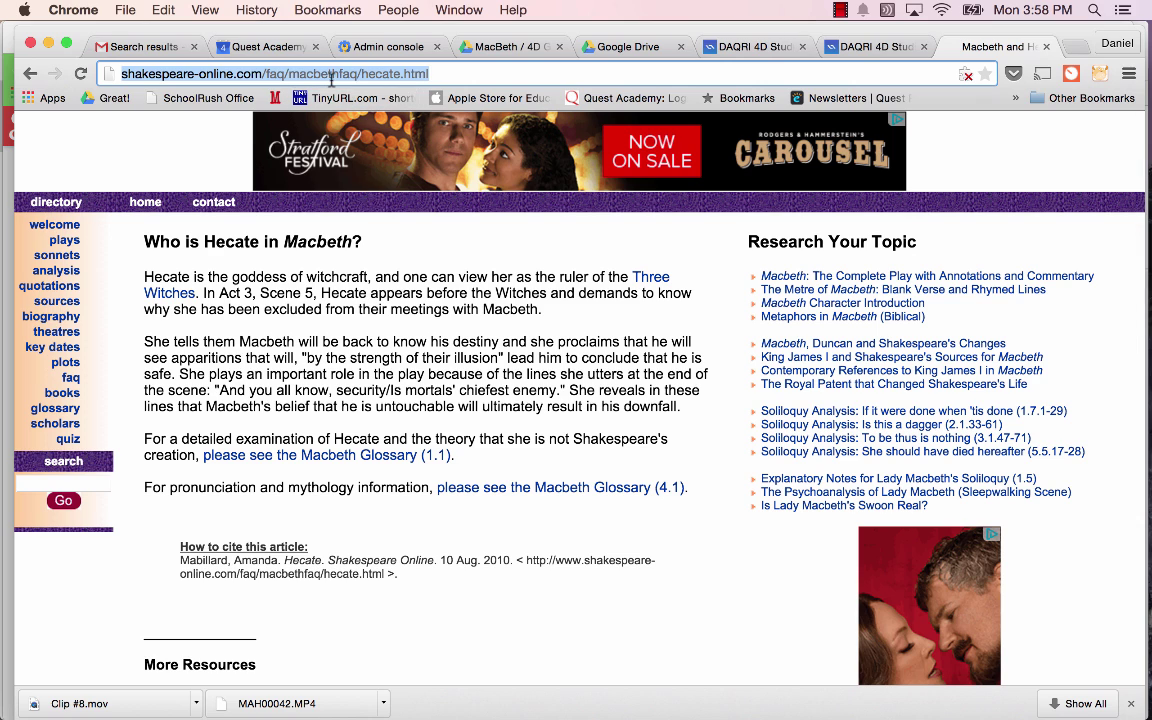
{"action": "key", "text": "super+a"}
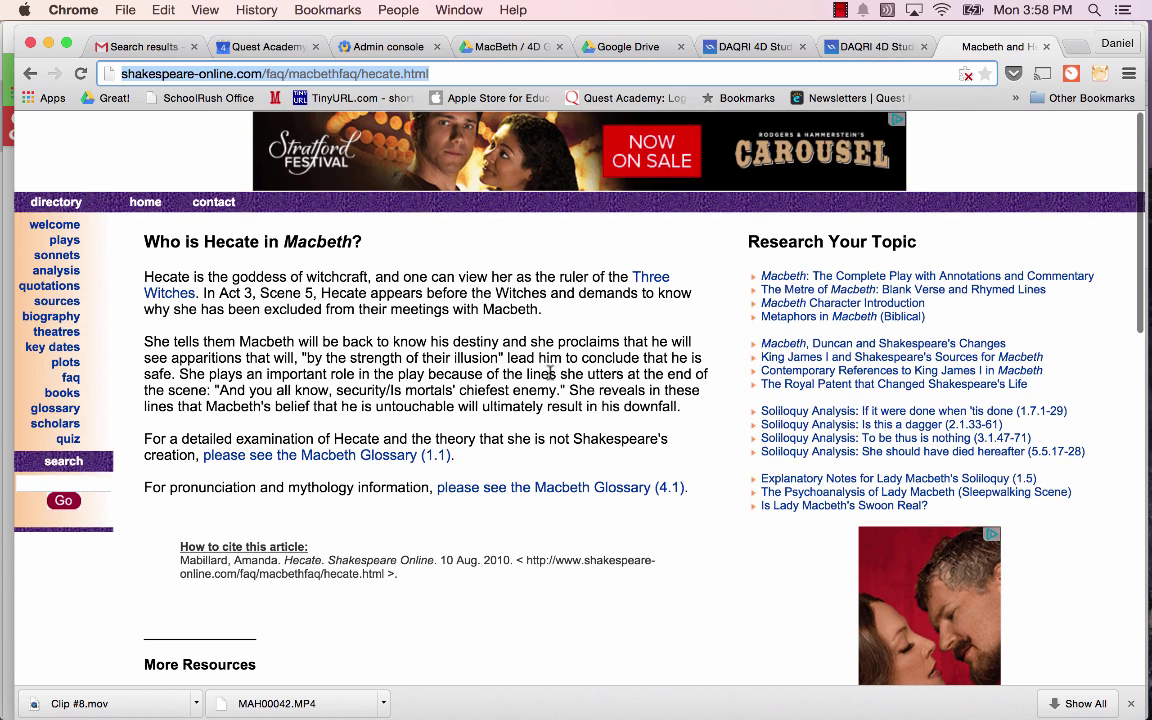
{"action": "scroll", "coordinate": [403, 377], "scroll_direction": "down", "scroll_amount": 3}
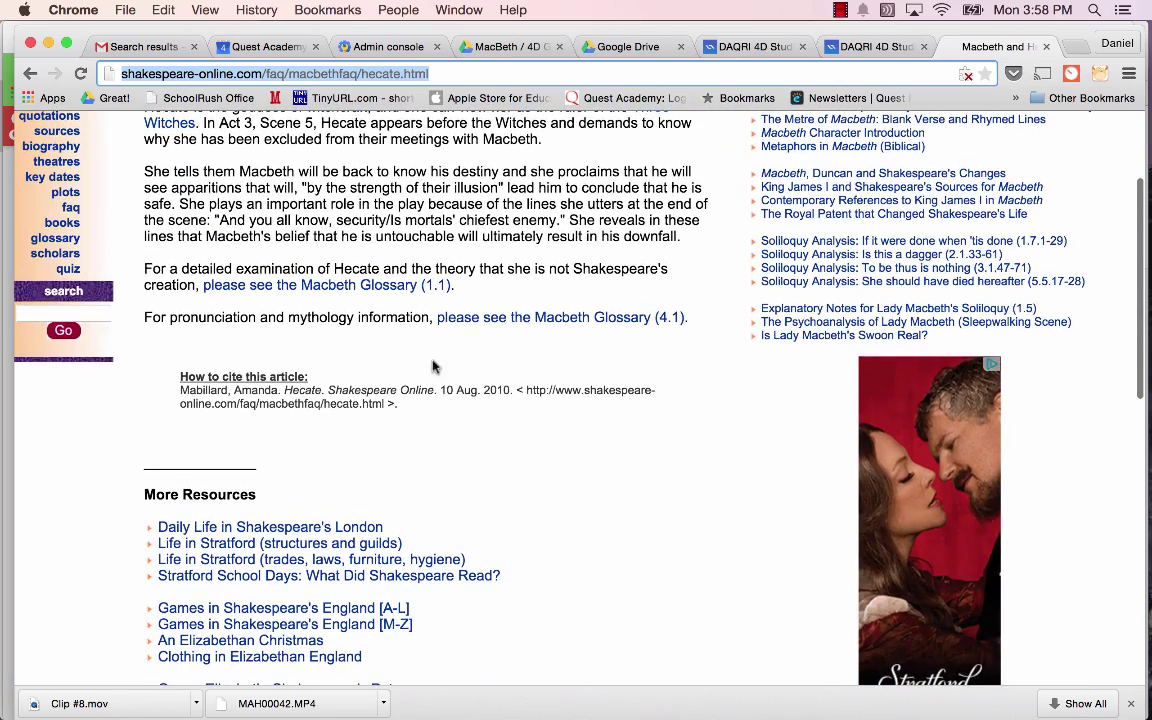
{"action": "scroll", "coordinate": [432, 360], "scroll_direction": "up", "scroll_amount": 4}
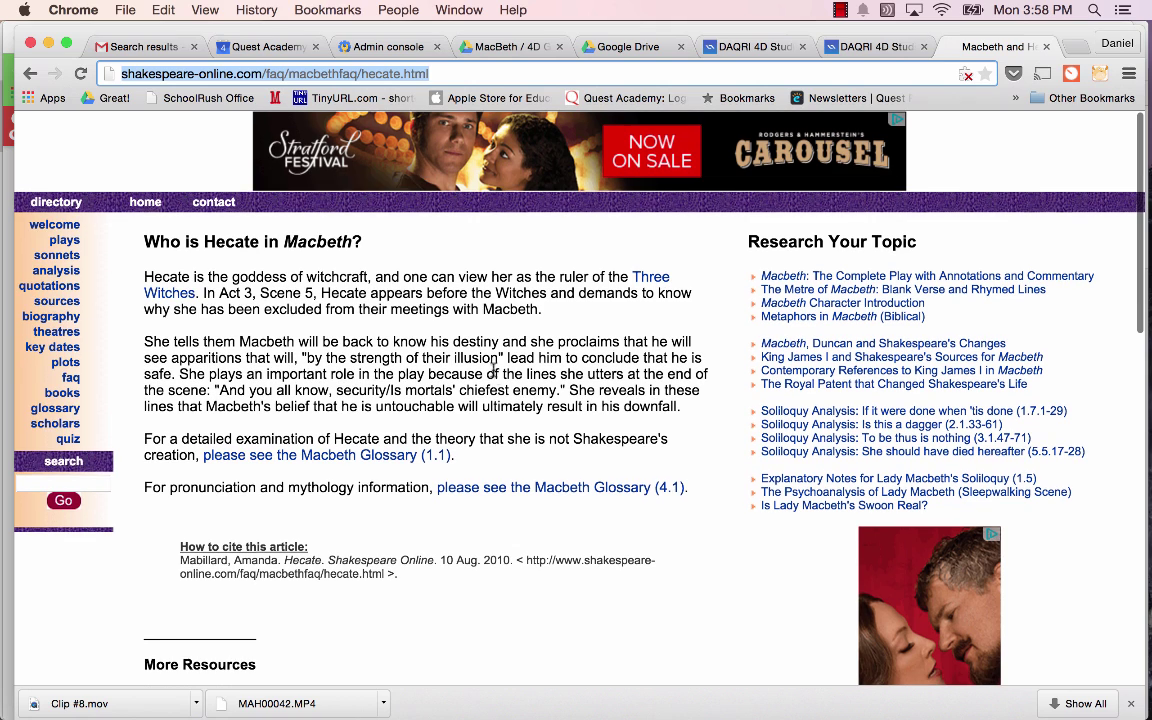
In the Illum Man project, paste the Shakespeare Online Hecate page address into button 1's Site field
{"action": "left_click", "coordinate": [882, 46]}
{"action": "scroll", "coordinate": [988, 490], "scroll_direction": "up", "scroll_amount": 2}
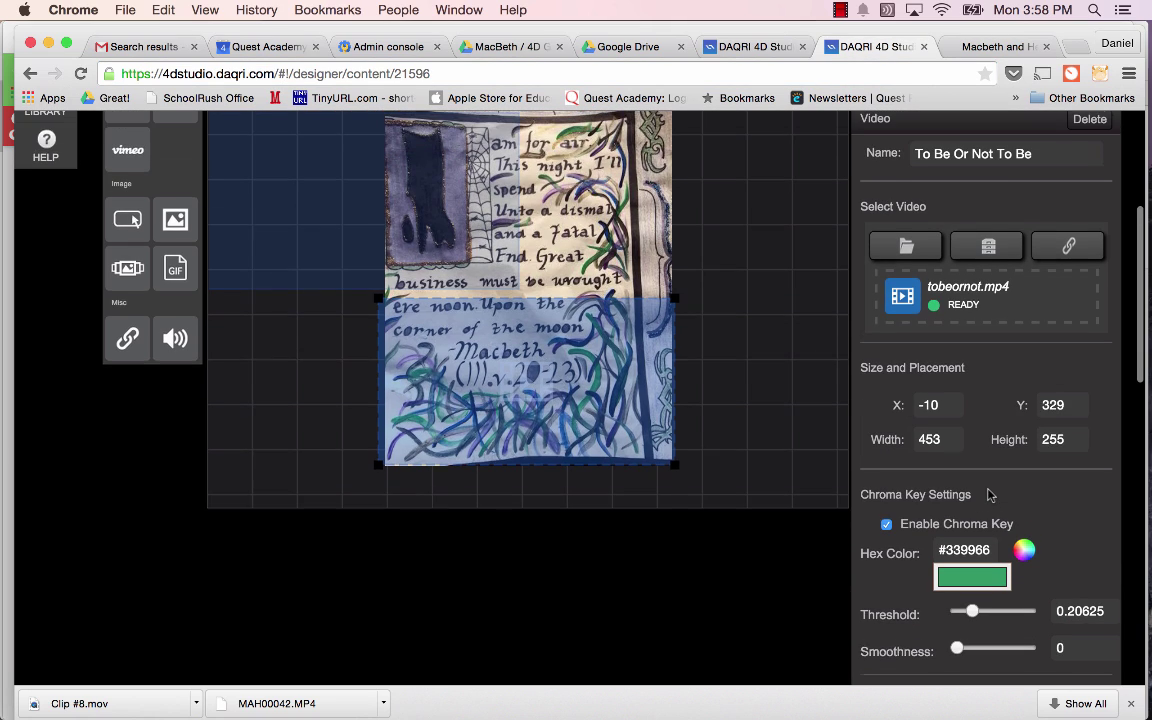
{"action": "left_click", "coordinate": [740, 46]}
{"action": "scroll", "coordinate": [903, 537], "scroll_direction": "down", "scroll_amount": 5}
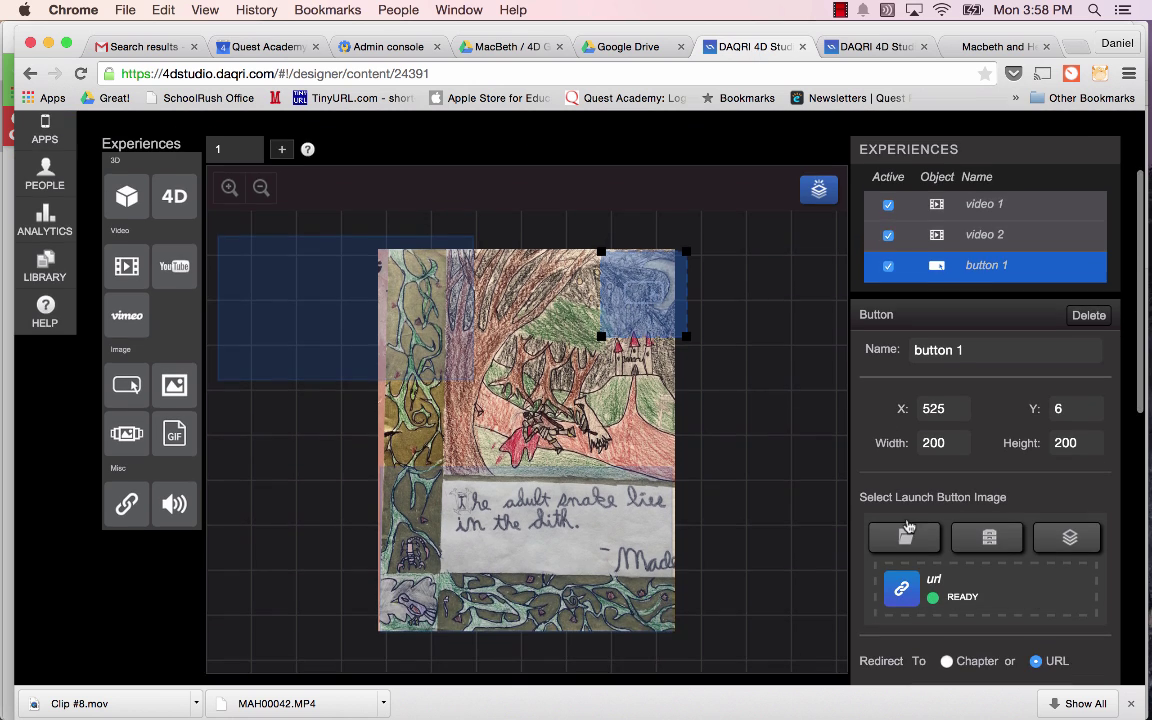
{"action": "left_click", "coordinate": [954, 446]}
{"action": "key", "text": "cmd+v"}
Save the Illum Man project with the new button link
{"action": "scroll", "coordinate": [958, 452], "scroll_direction": "up", "scroll_amount": 3}
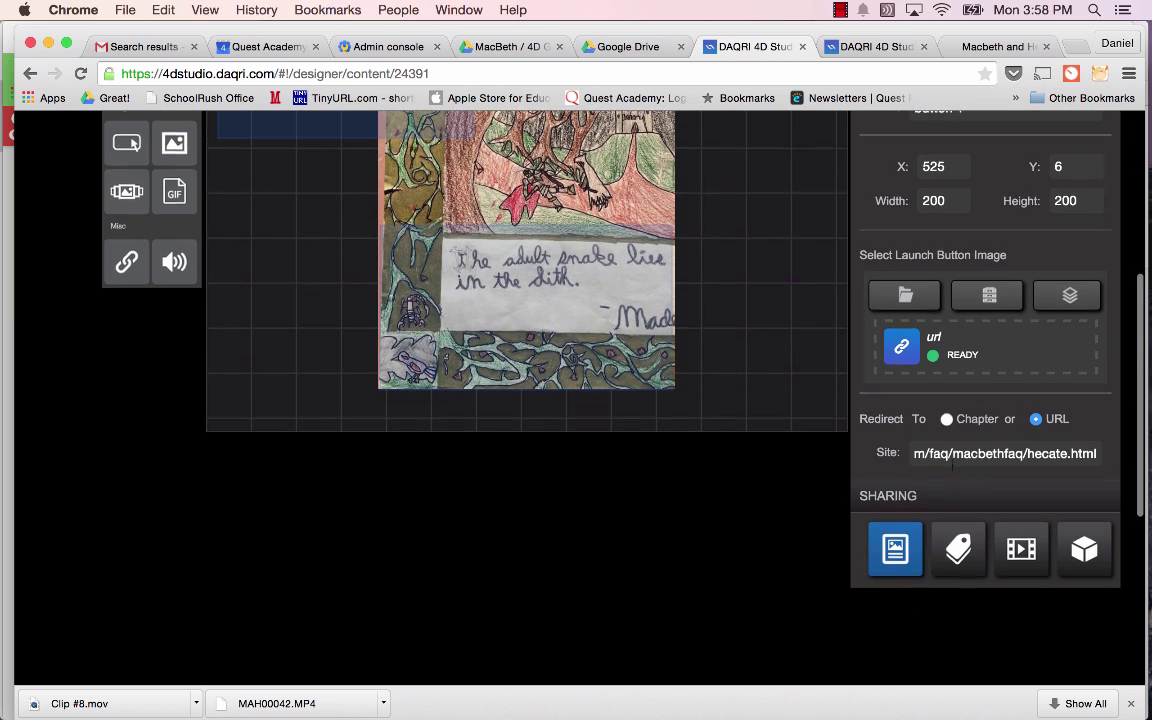
{"action": "scroll", "coordinate": [985, 550], "scroll_direction": "up", "scroll_amount": 8}
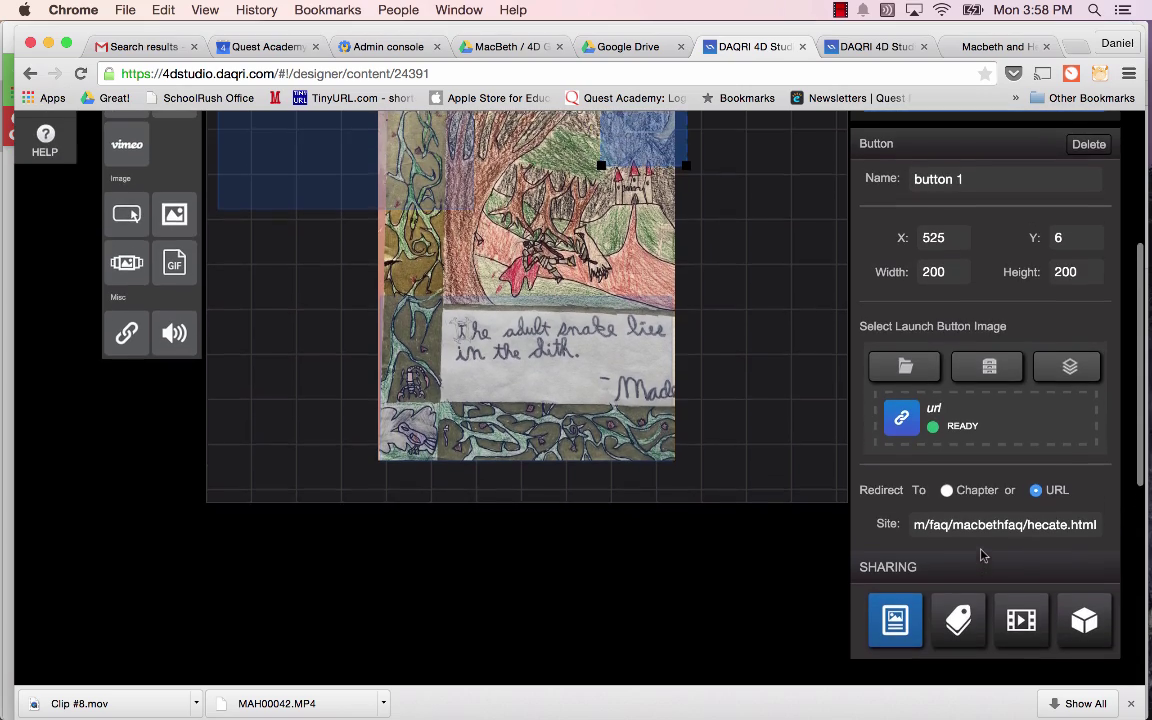
{"action": "scroll", "coordinate": [983, 556], "scroll_direction": "up", "scroll_amount": 5}
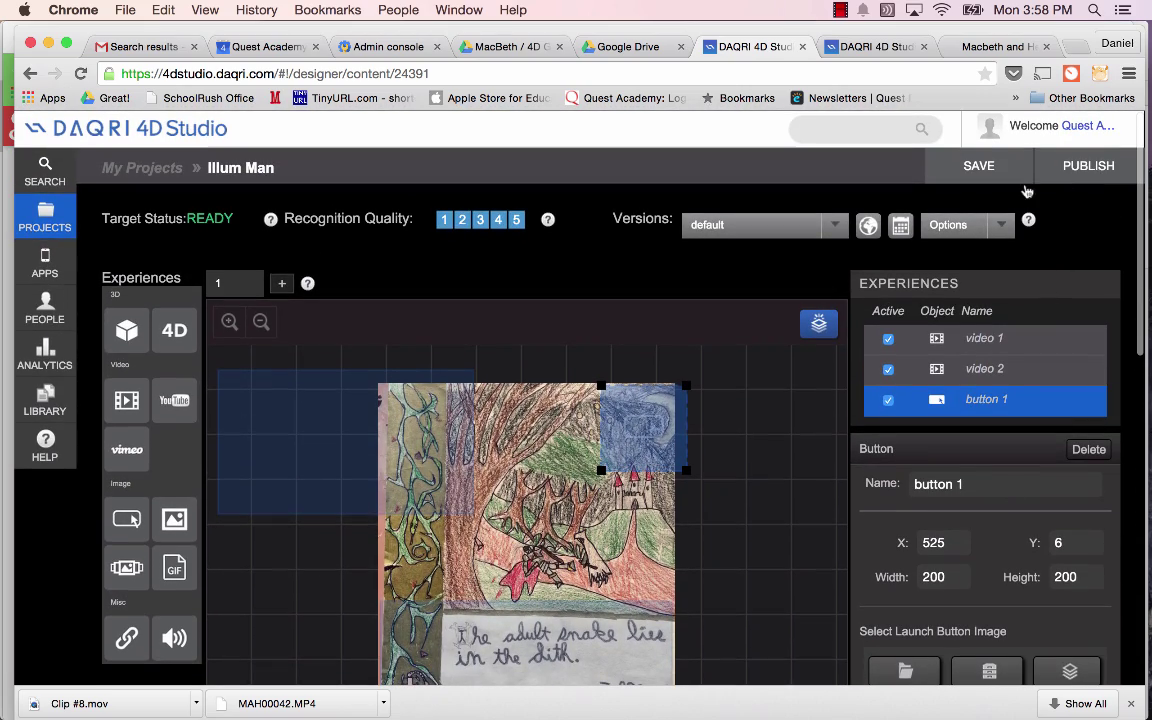
{"action": "left_click", "coordinate": [979, 166]}
{"action": "scroll", "coordinate": [789, 473], "scroll_direction": "down", "scroll_amount": 5}
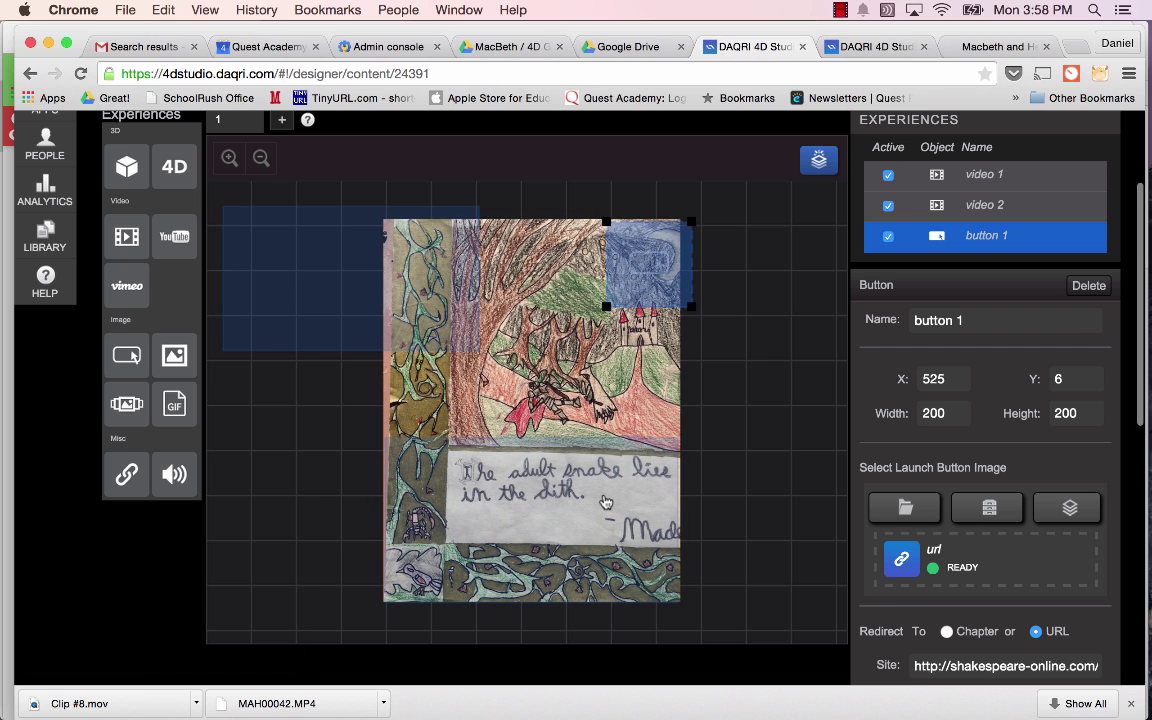
{"action": "scroll", "coordinate": [729, 430], "scroll_direction": "up", "scroll_amount": 1}
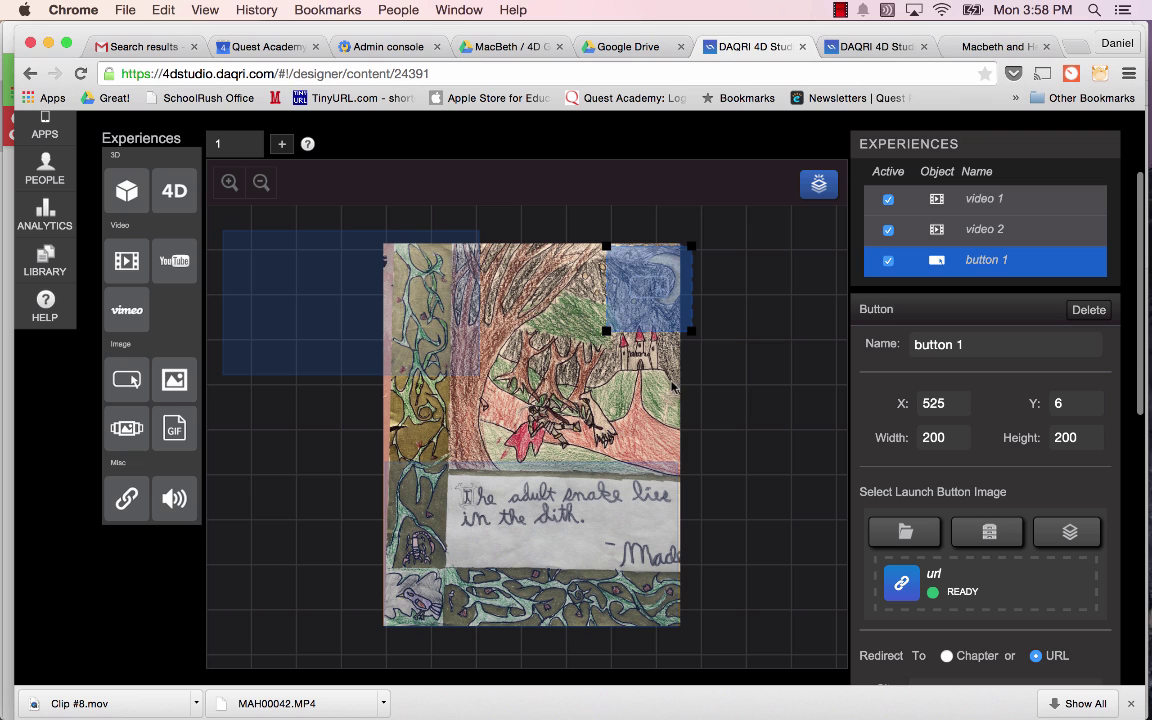
{"action": "scroll", "coordinate": [782, 461], "scroll_direction": "up", "scroll_amount": 1}
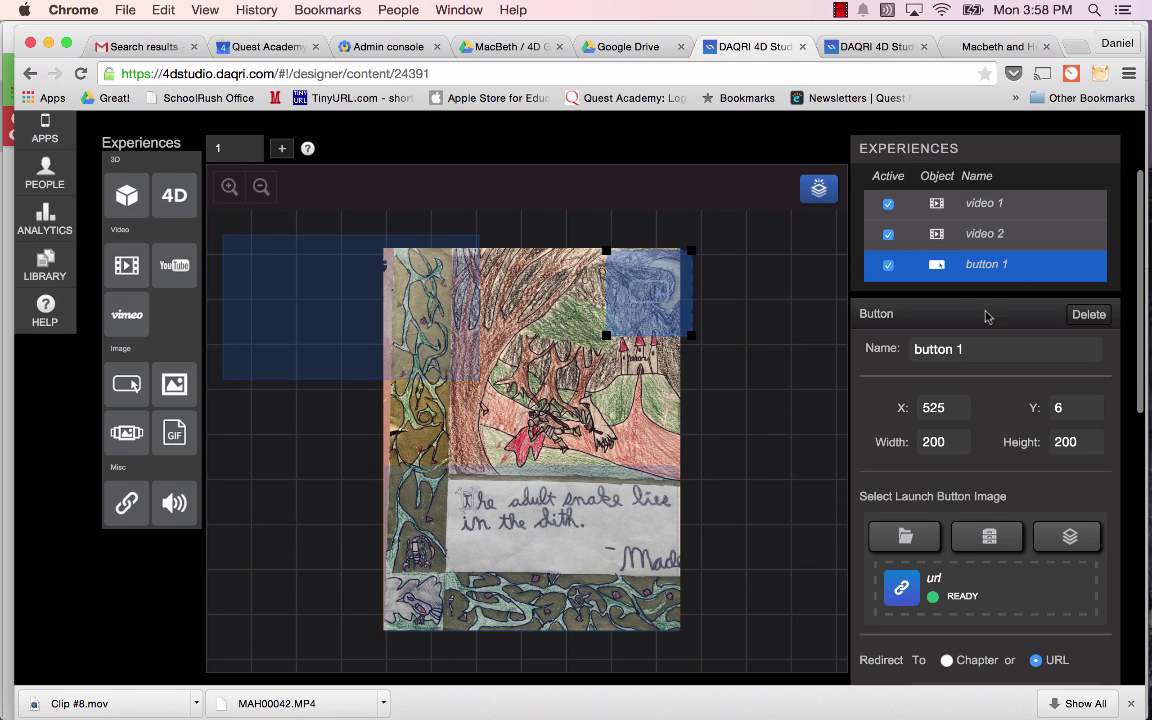
{"action": "left_click", "coordinate": [893, 198]}
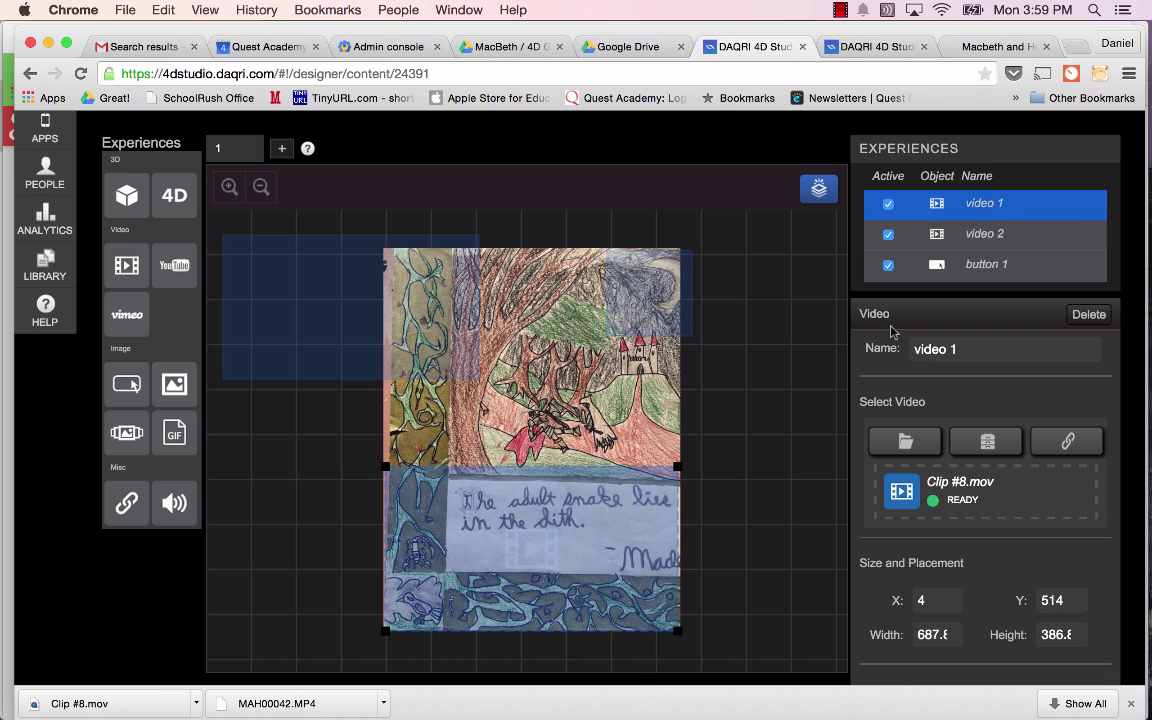
{"action": "scroll", "coordinate": [777, 386], "scroll_direction": "up", "scroll_amount": 5}
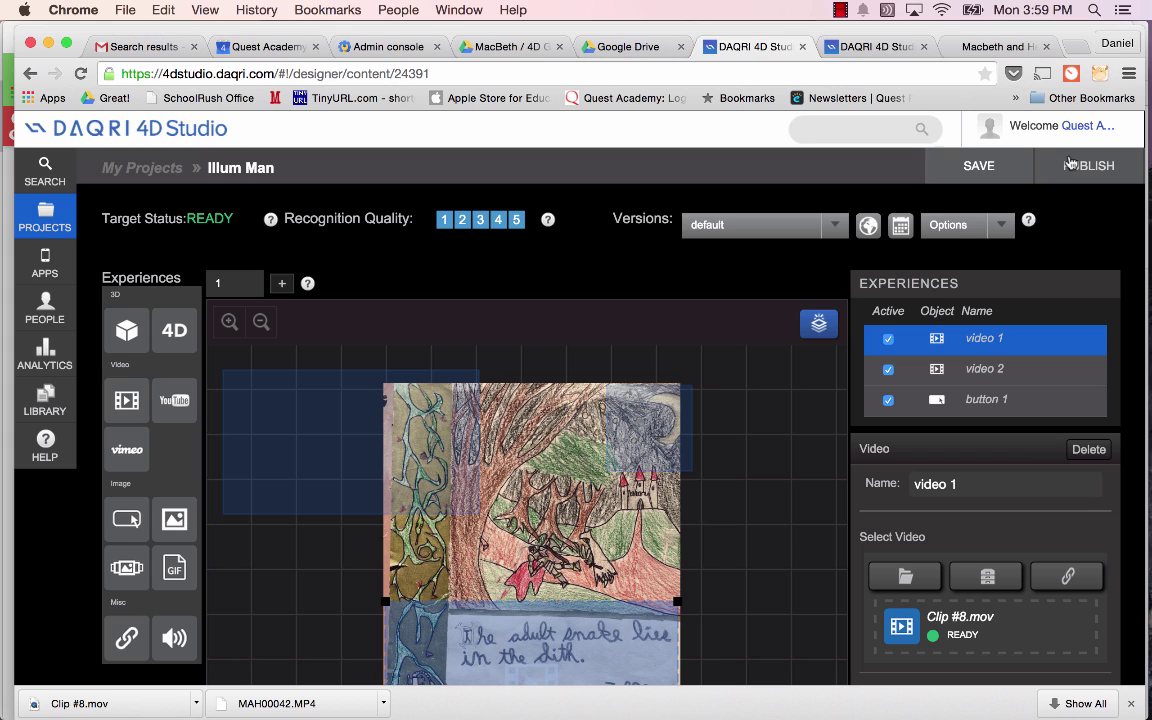
{"action": "left_click", "coordinate": [1070, 164]}
{"action": "scroll", "coordinate": [777, 459], "scroll_direction": "down", "scroll_amount": 5}
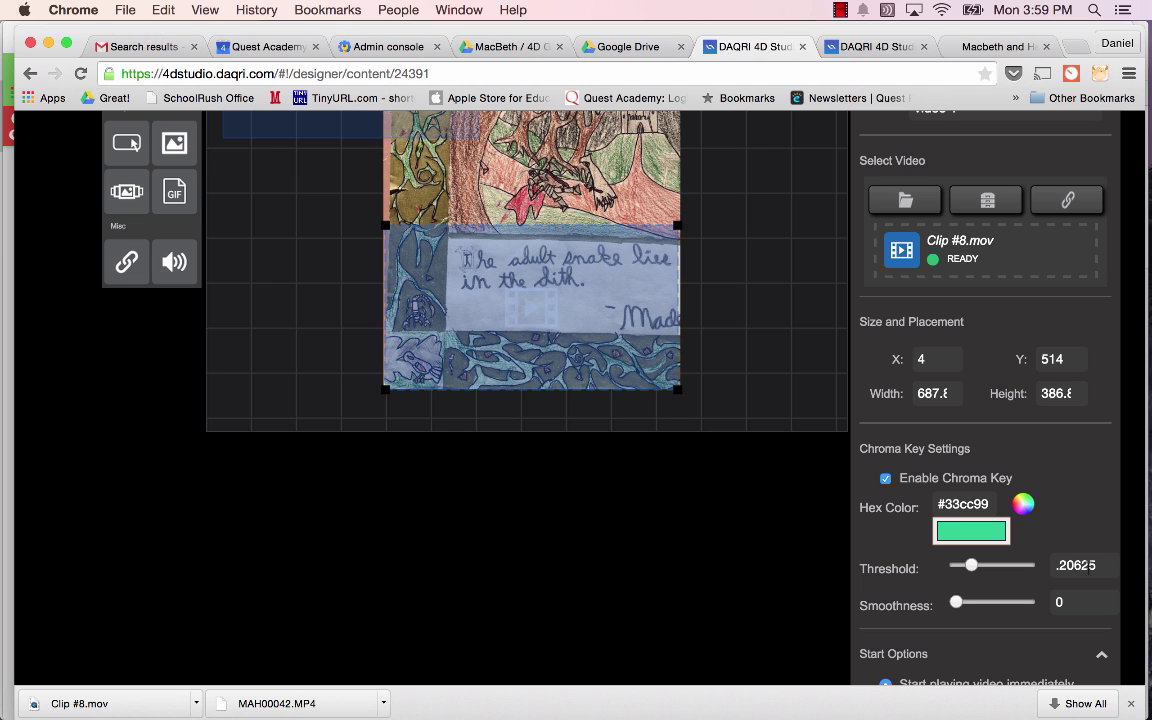
{"action": "scroll", "coordinate": [1092, 541], "scroll_direction": "up", "scroll_amount": 8}
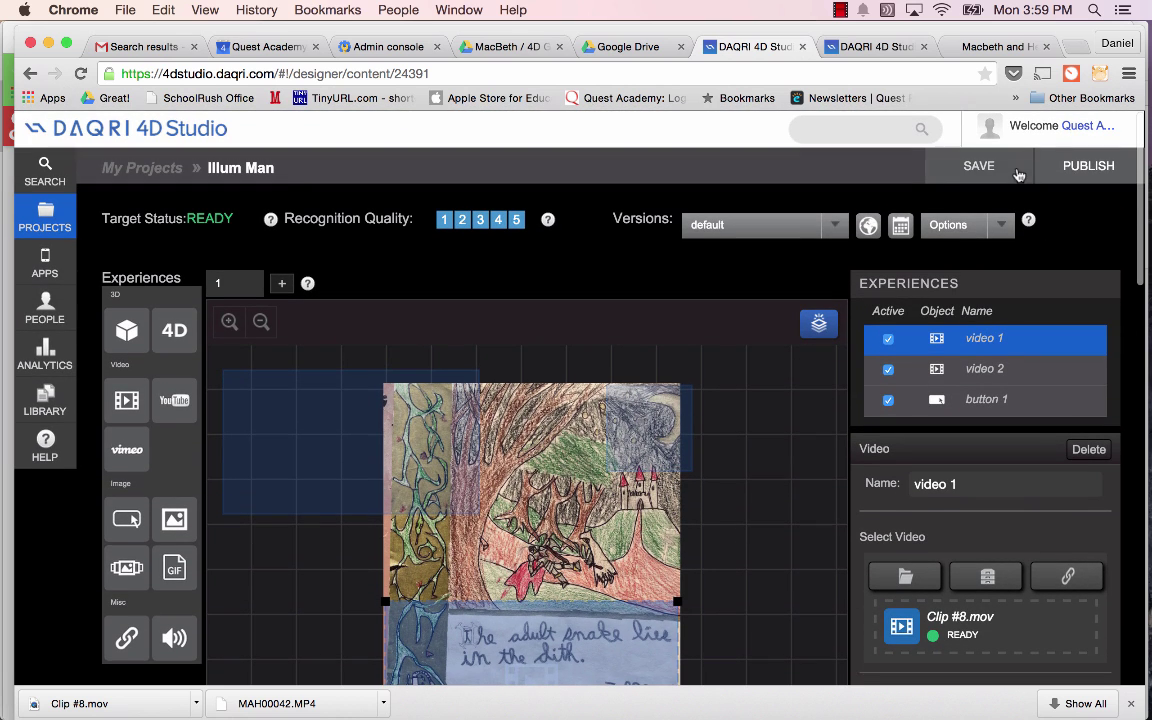
{"action": "mouse_move", "coordinate": [972, 190]}
{"action": "left_click", "coordinate": [840, 10]}
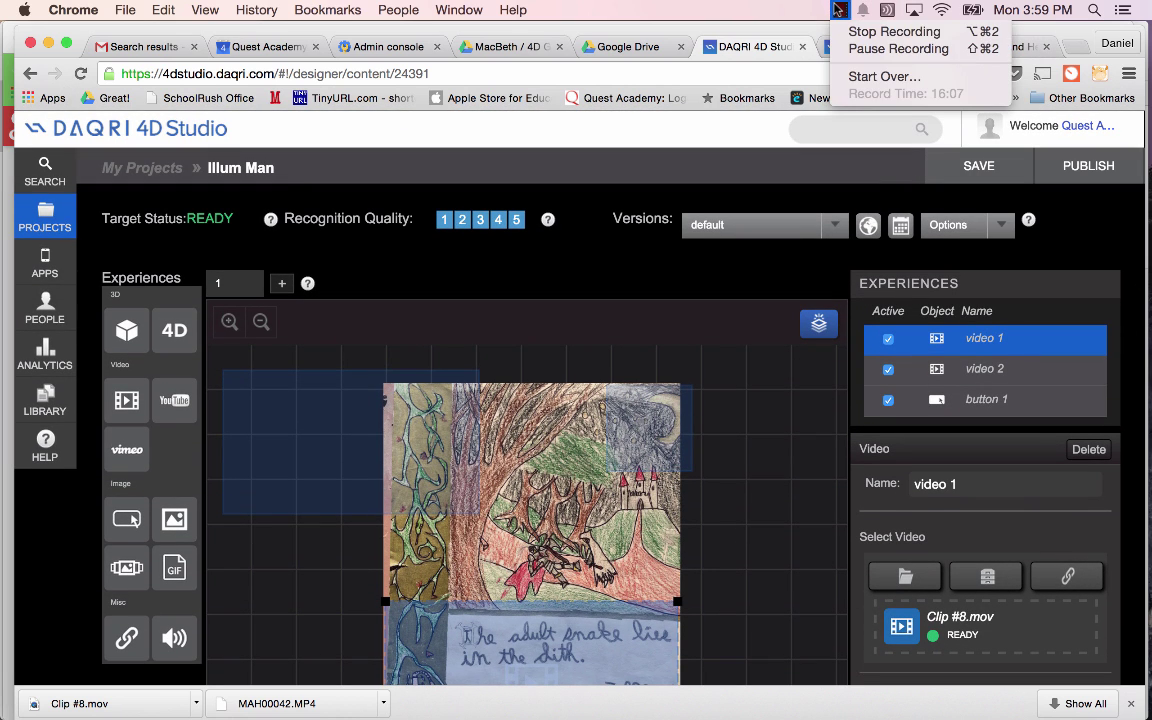
Save the Illum Man project again and look over the designer page
{"action": "left_click", "coordinate": [853, 49]}
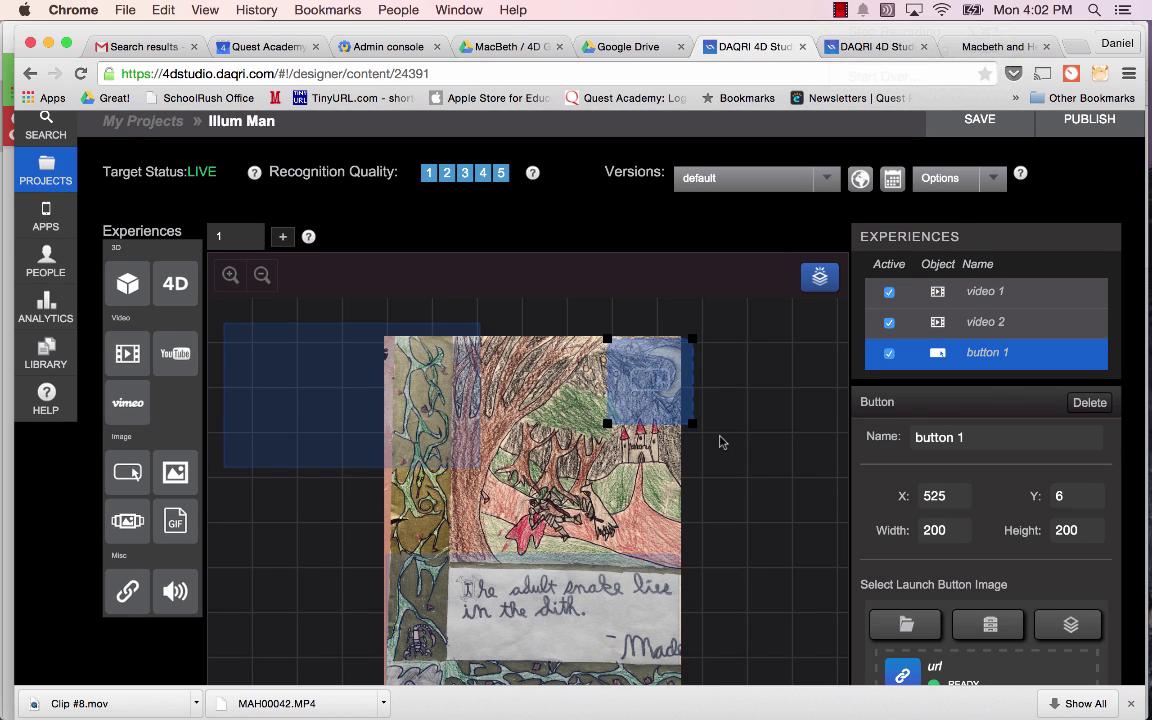
{"action": "scroll", "coordinate": [752, 421], "scroll_direction": "up", "scroll_amount": 2}
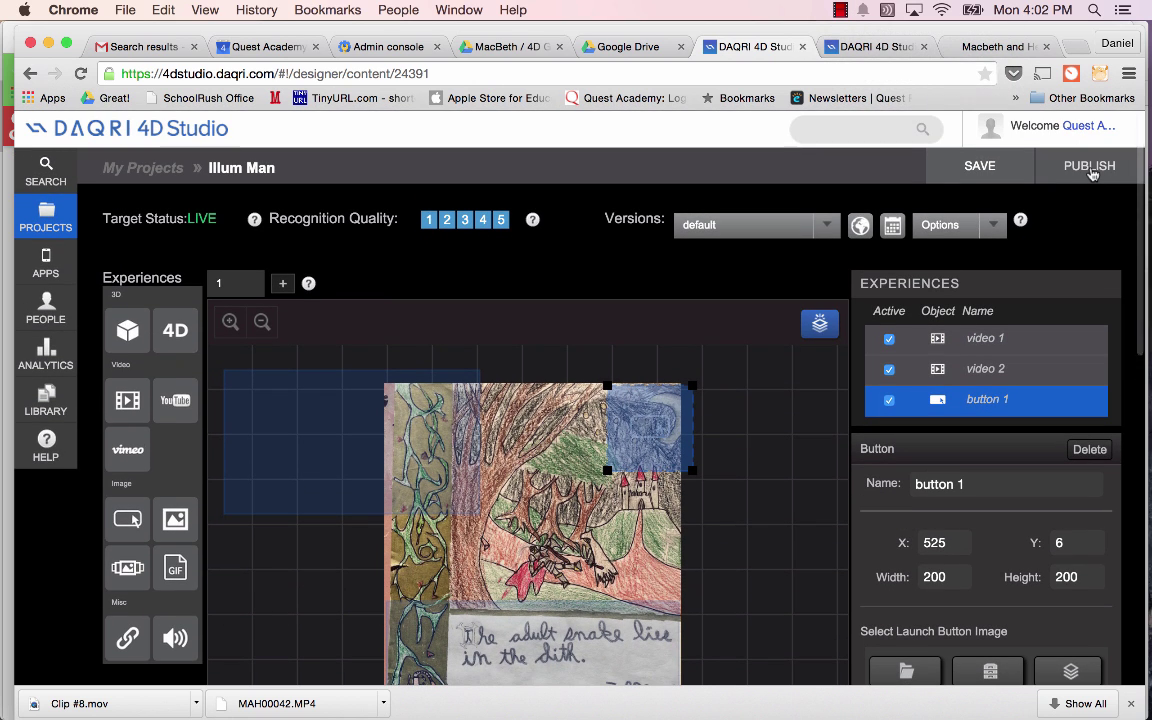
{"action": "left_click", "coordinate": [980, 162]}
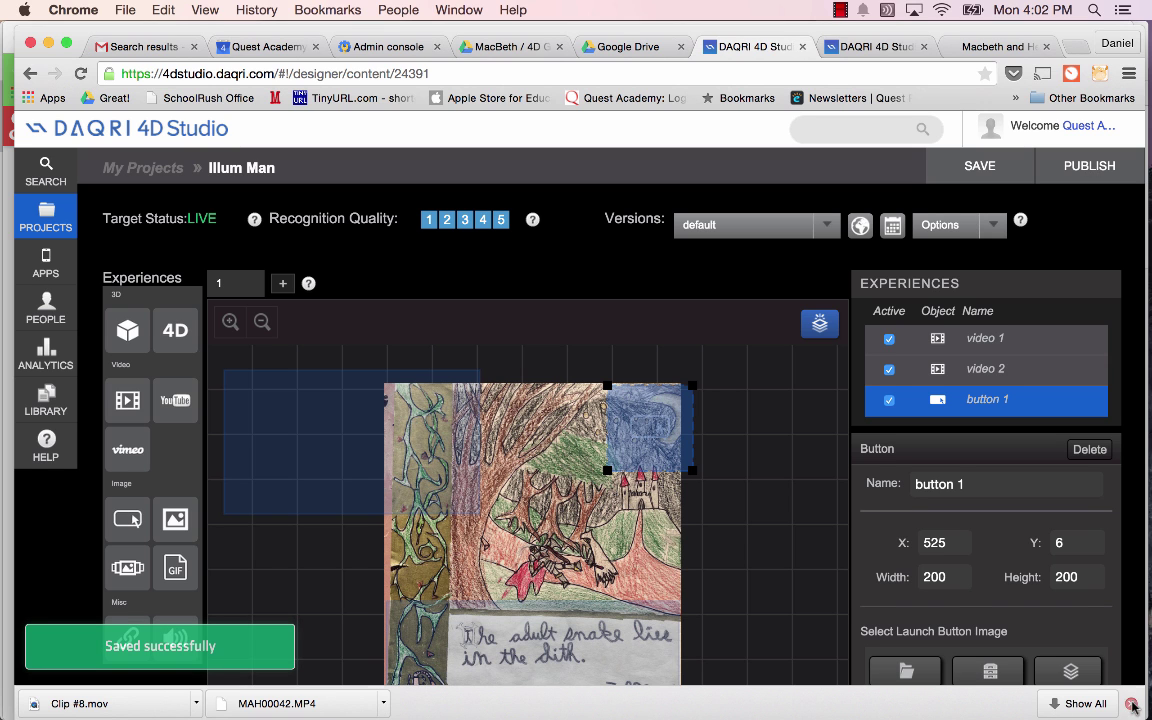
{"action": "scroll", "coordinate": [824, 439], "scroll_direction": "down", "scroll_amount": 2}
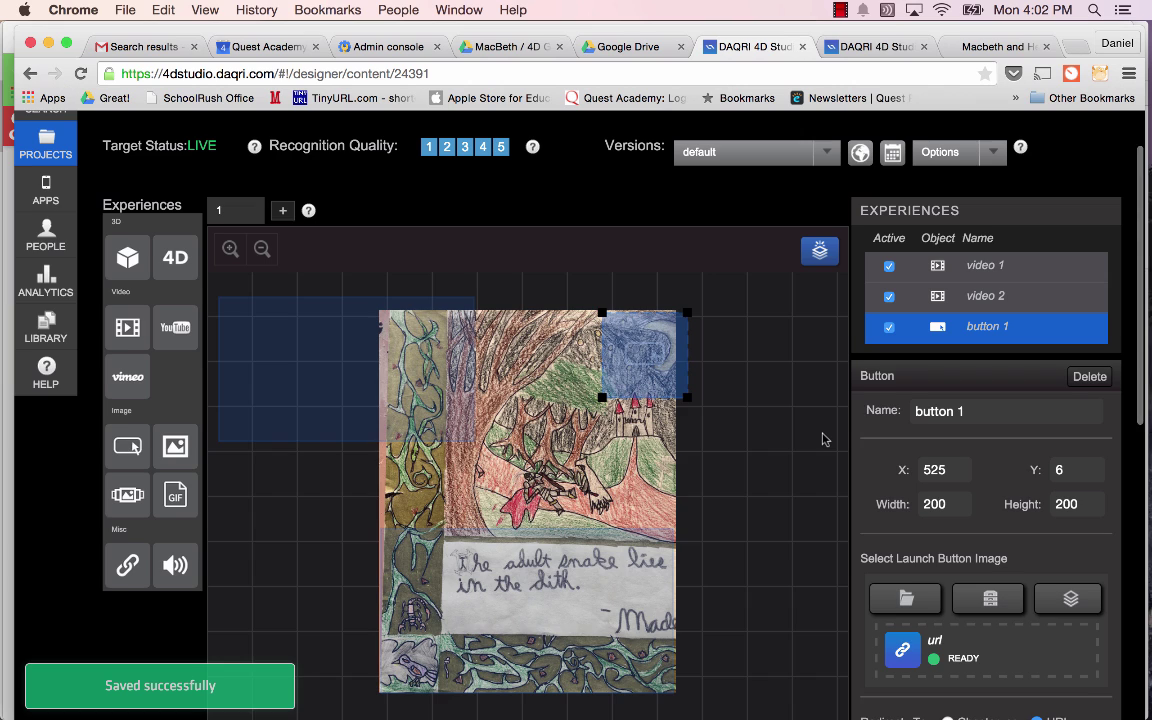
{"action": "scroll", "coordinate": [824, 439], "scroll_direction": "down", "scroll_amount": 1}
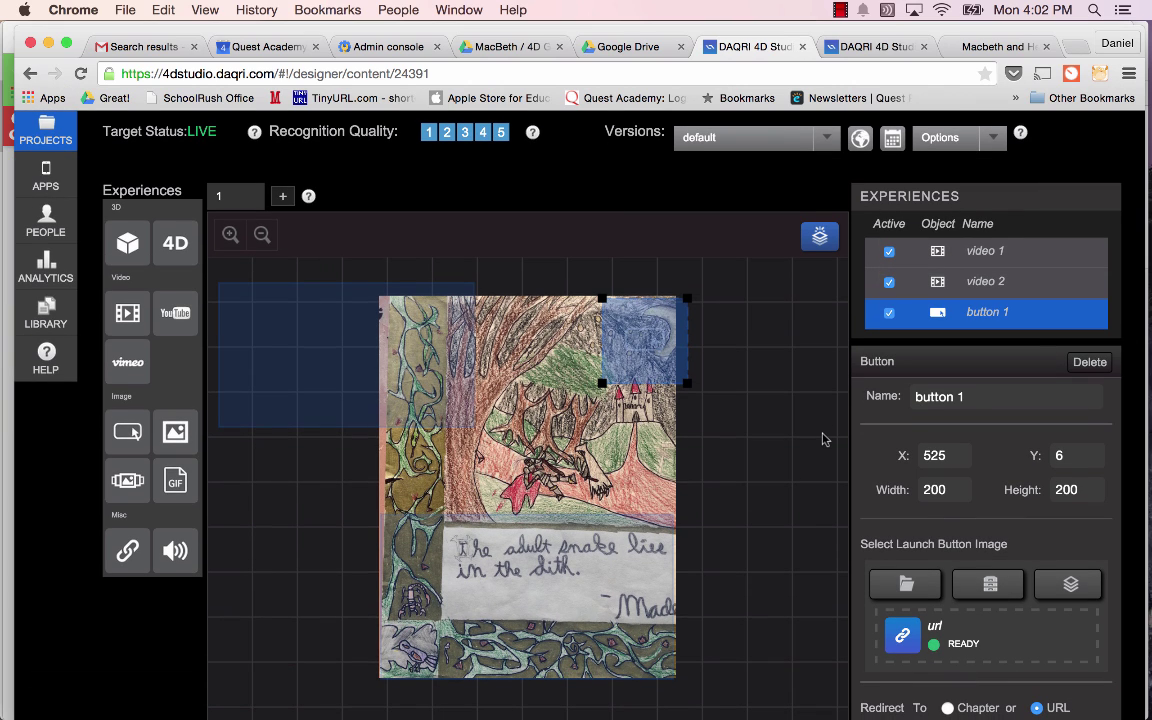
{"action": "scroll", "coordinate": [824, 439], "scroll_direction": "down", "scroll_amount": 1}
{"action": "scroll", "coordinate": [824, 439], "scroll_direction": "down", "scroll_amount": 2}
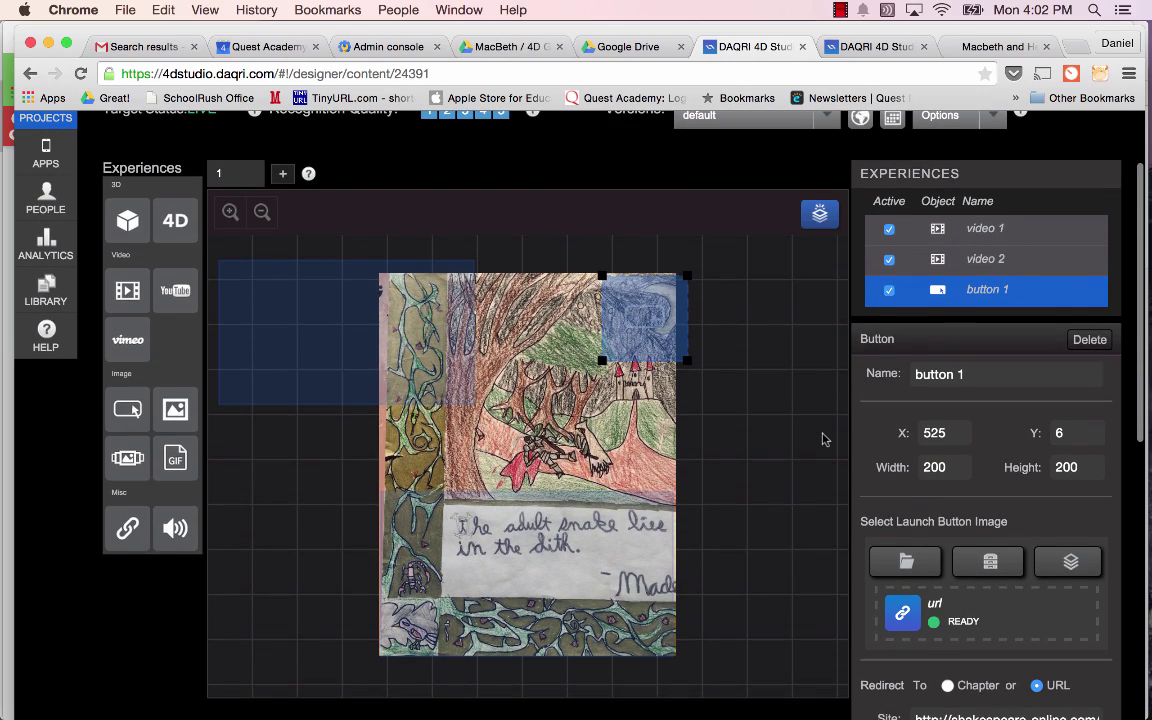
{"action": "scroll", "coordinate": [824, 439], "scroll_direction": "down", "scroll_amount": 1}
Pause the screen recorder from the menu bar
{"action": "scroll", "coordinate": [805, 404], "scroll_direction": "up", "scroll_amount": 2}
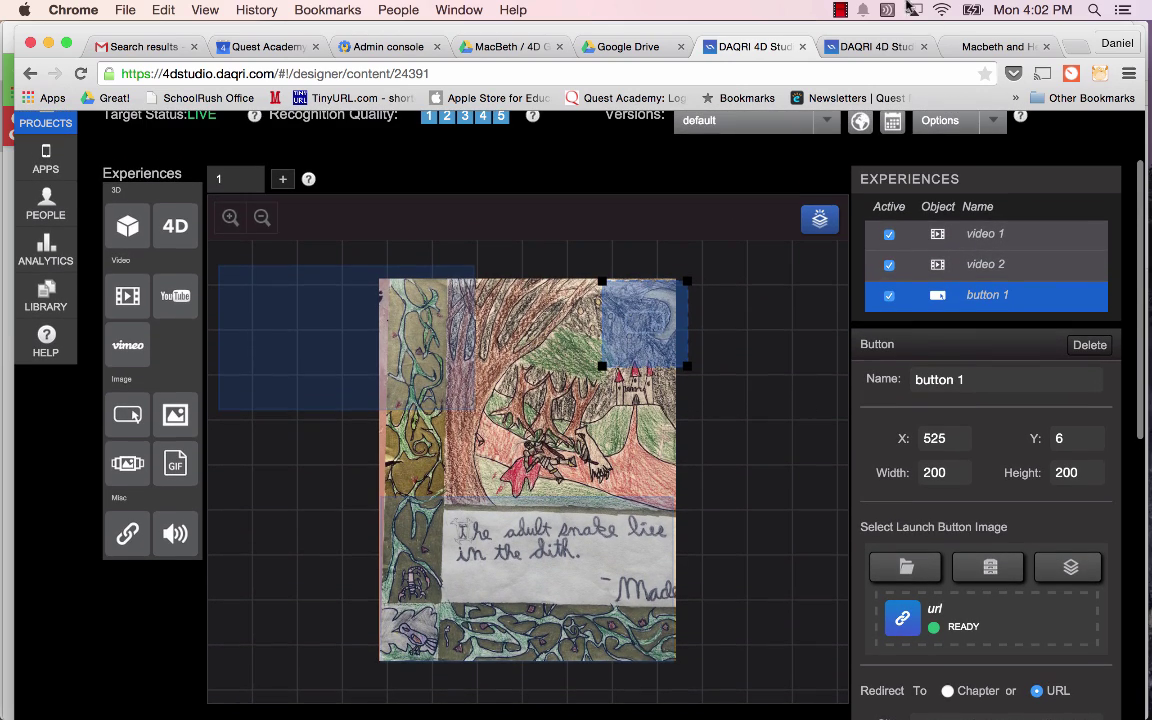
{"action": "left_click", "coordinate": [840, 10]}
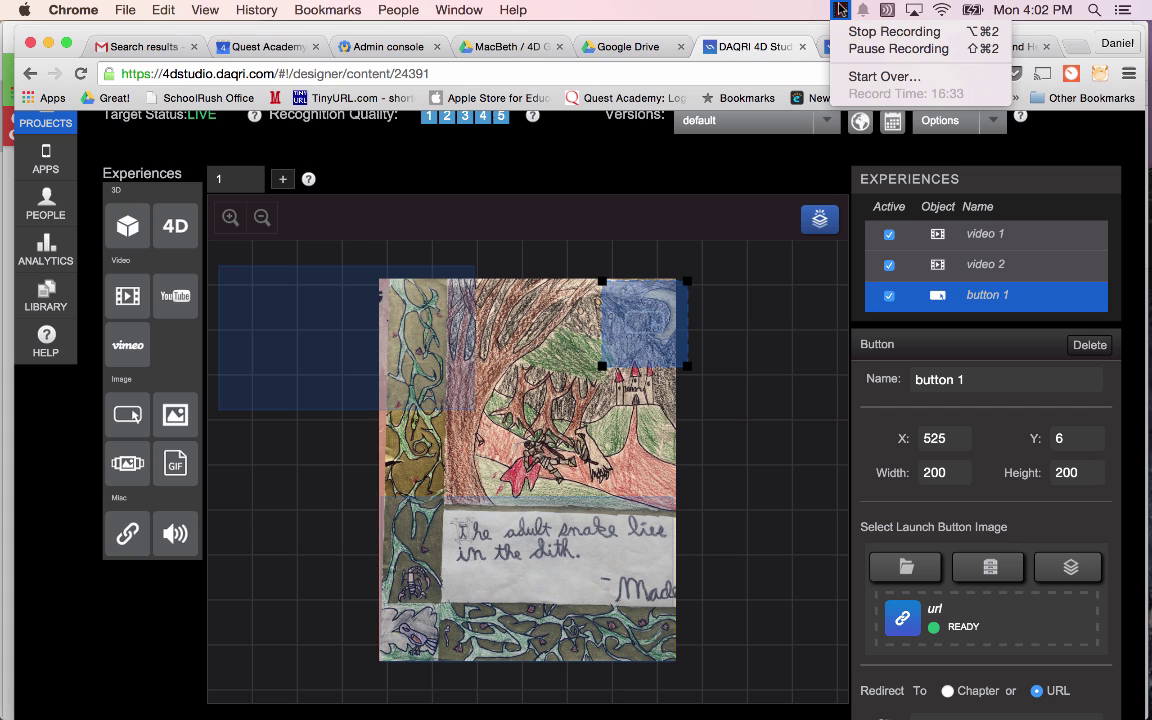
{"action": "left_click", "coordinate": [856, 52]}
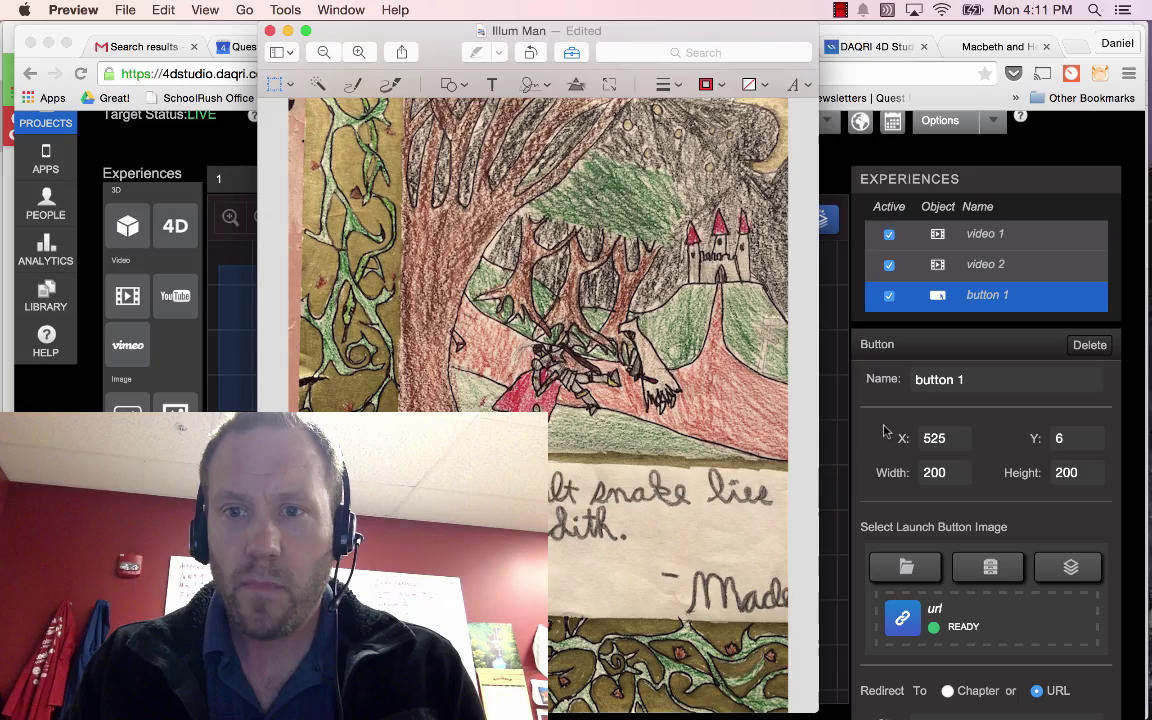
Close Preview's Illum Man image window to reveal the canvas with button 1 over the castle
{"action": "scroll", "coordinate": [884, 431], "scroll_direction": "down", "scroll_amount": 5}
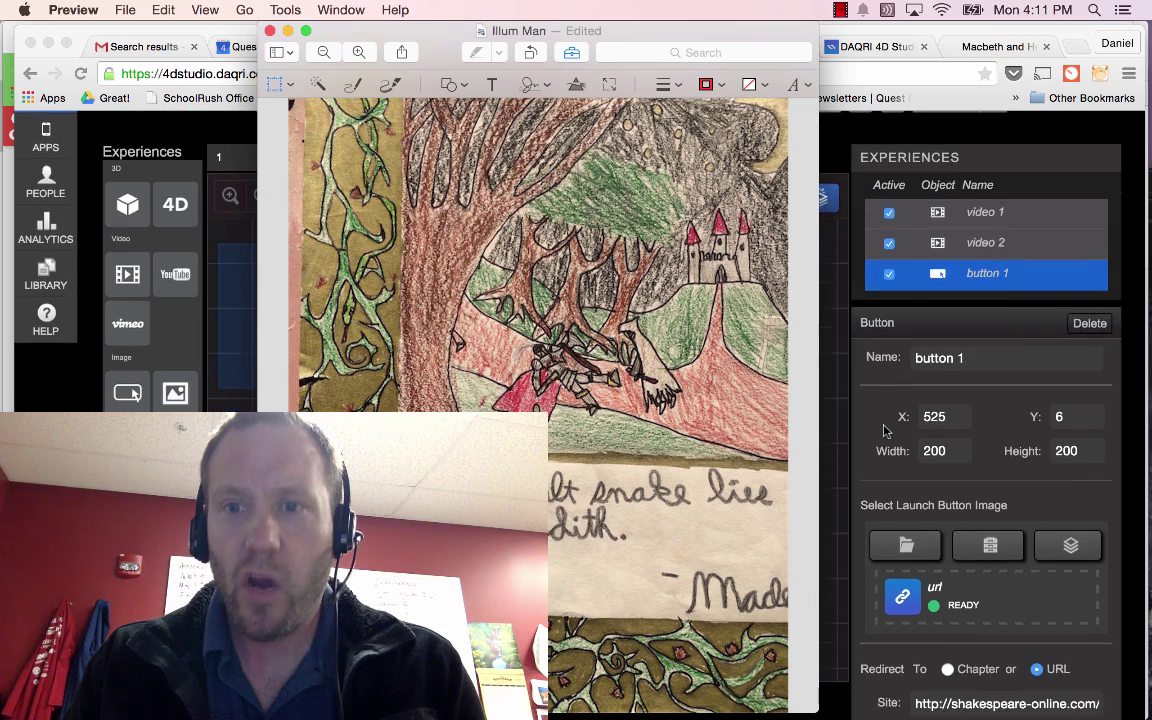
{"action": "scroll", "coordinate": [884, 431], "scroll_direction": "up", "scroll_amount": 3}
{"action": "scroll", "coordinate": [884, 431], "scroll_direction": "up", "scroll_amount": 5}
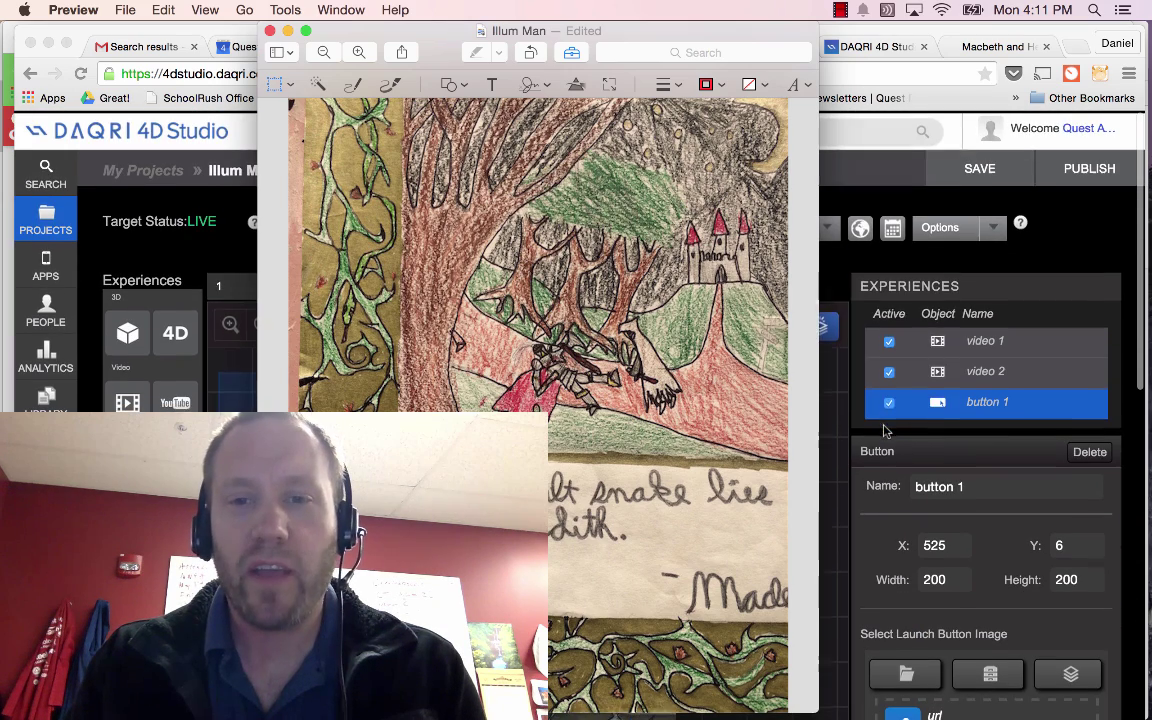
{"action": "scroll", "coordinate": [927, 418], "scroll_direction": "down", "scroll_amount": 3}
{"action": "scroll", "coordinate": [927, 418], "scroll_direction": "down", "scroll_amount": 4}
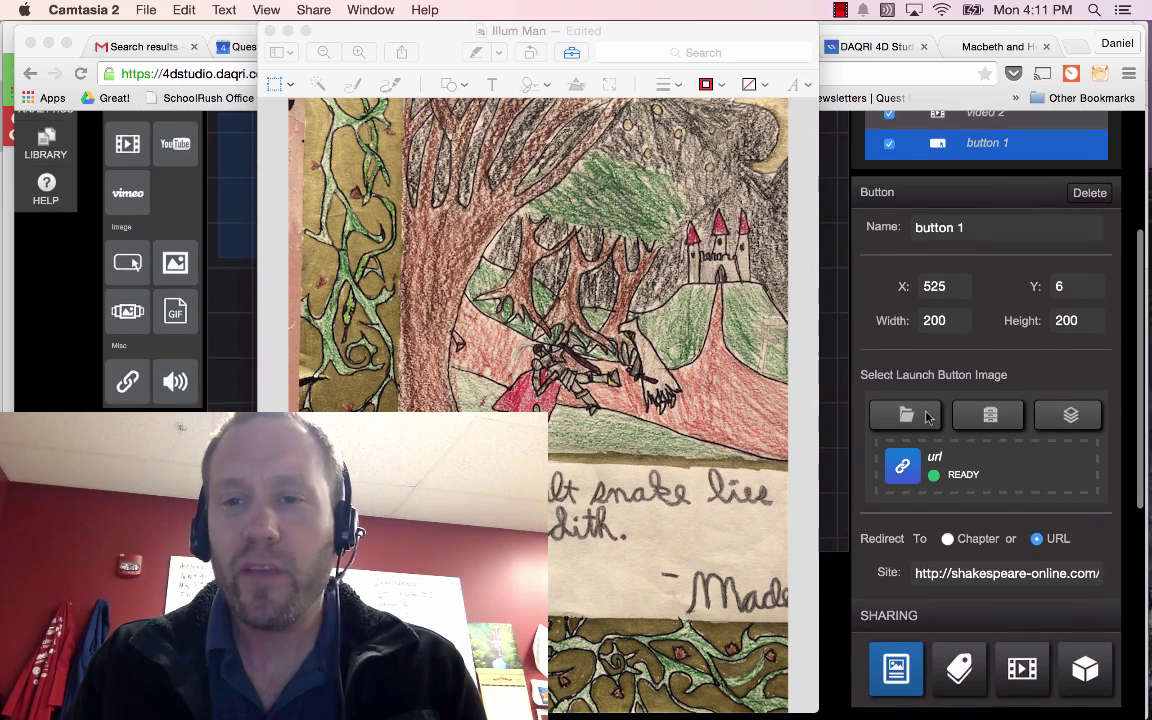
{"action": "scroll", "coordinate": [927, 418], "scroll_direction": "up", "scroll_amount": 5}
{"action": "scroll", "coordinate": [927, 418], "scroll_direction": "up", "scroll_amount": 3}
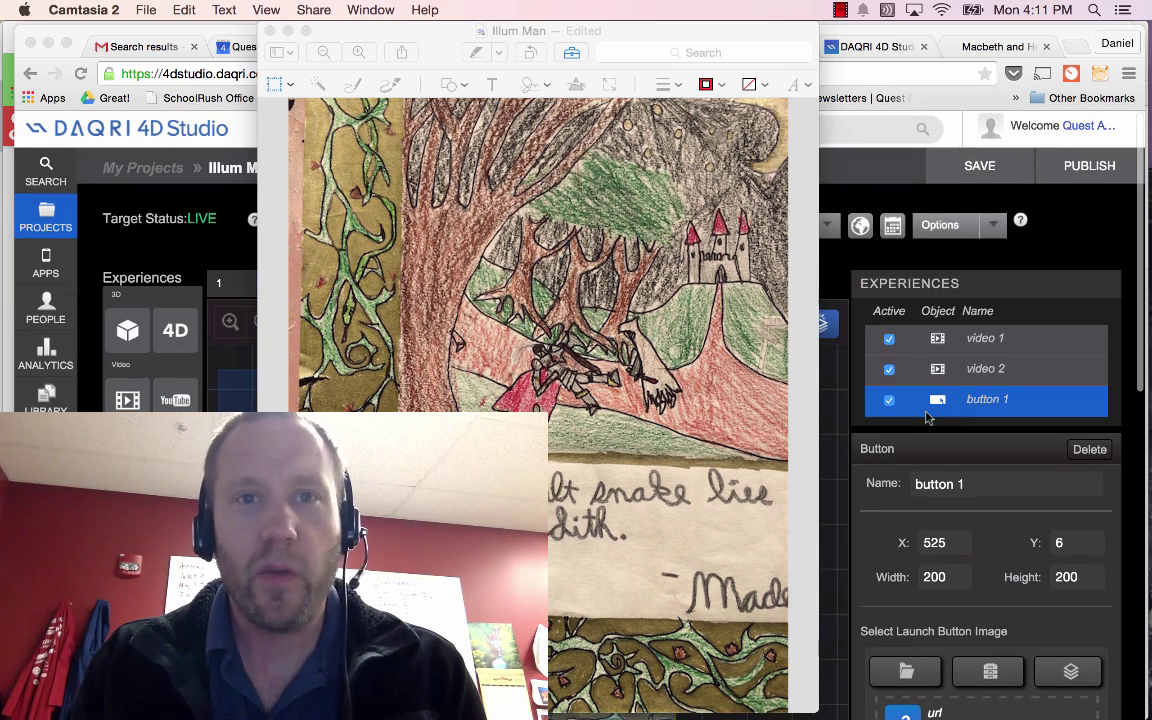
{"action": "left_click", "coordinate": [270, 31]}
{"action": "scroll", "coordinate": [316, 401], "scroll_direction": "down", "scroll_amount": 3}
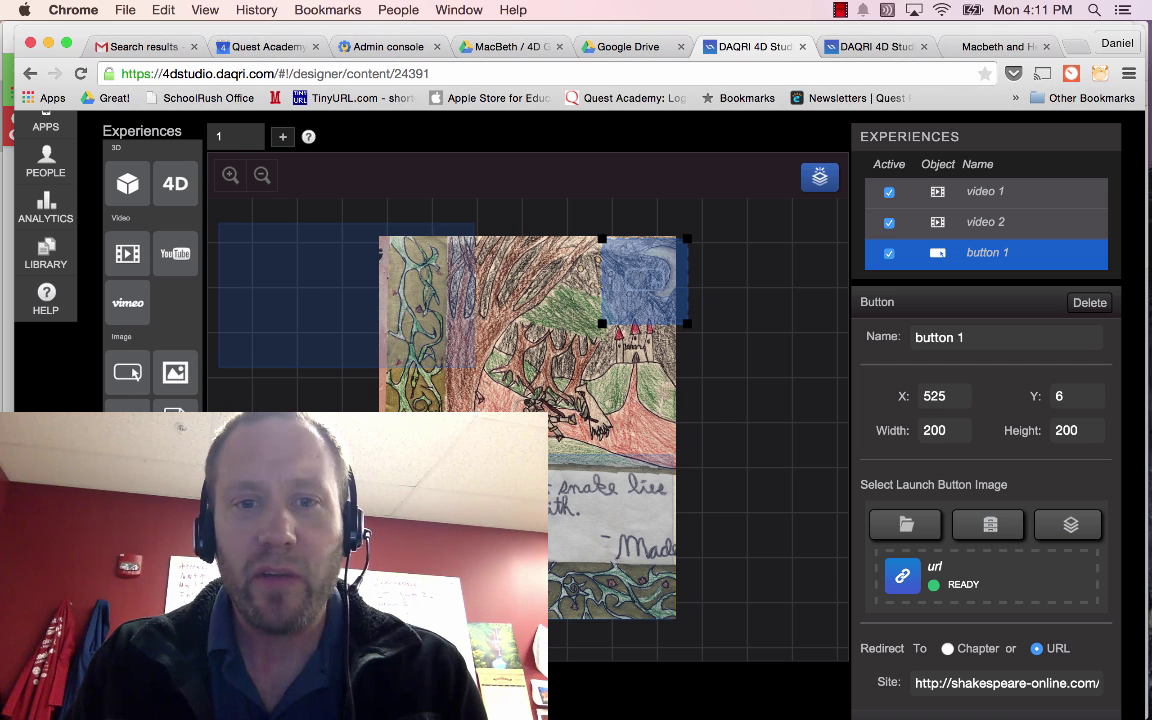
Change video 1's chroma-key Threshold from .20625 to .18
{"action": "left_click", "coordinate": [985, 191]}
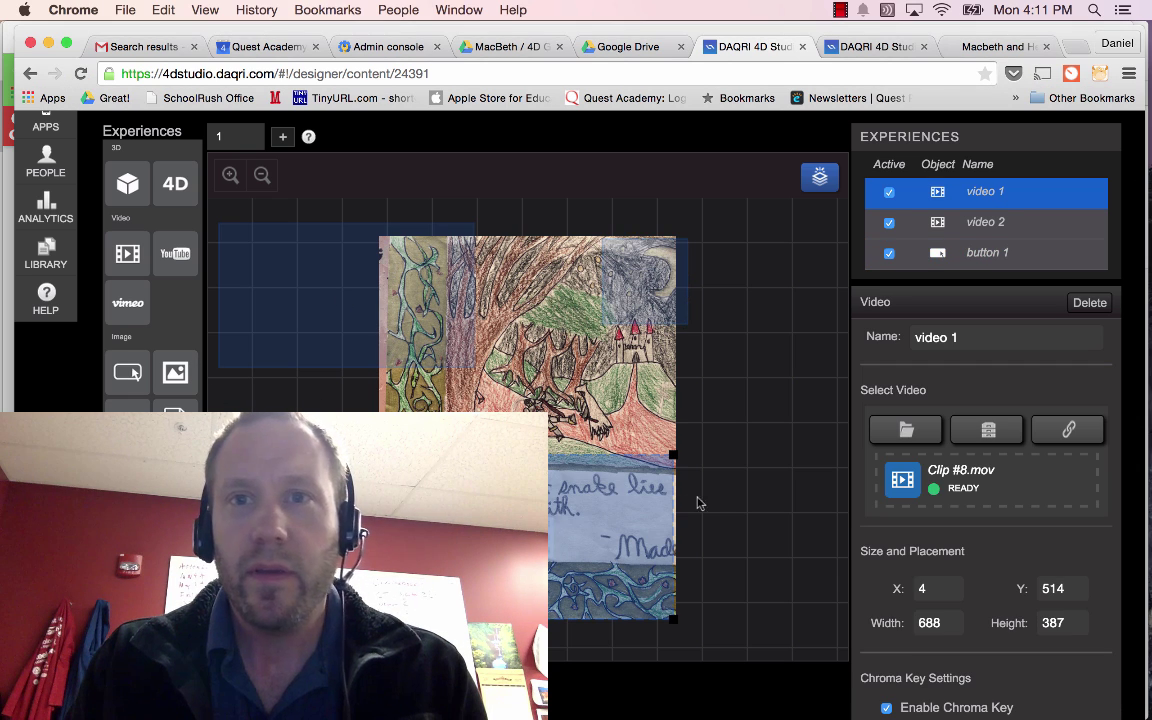
{"action": "scroll", "coordinate": [993, 545], "scroll_direction": "down", "scroll_amount": 5}
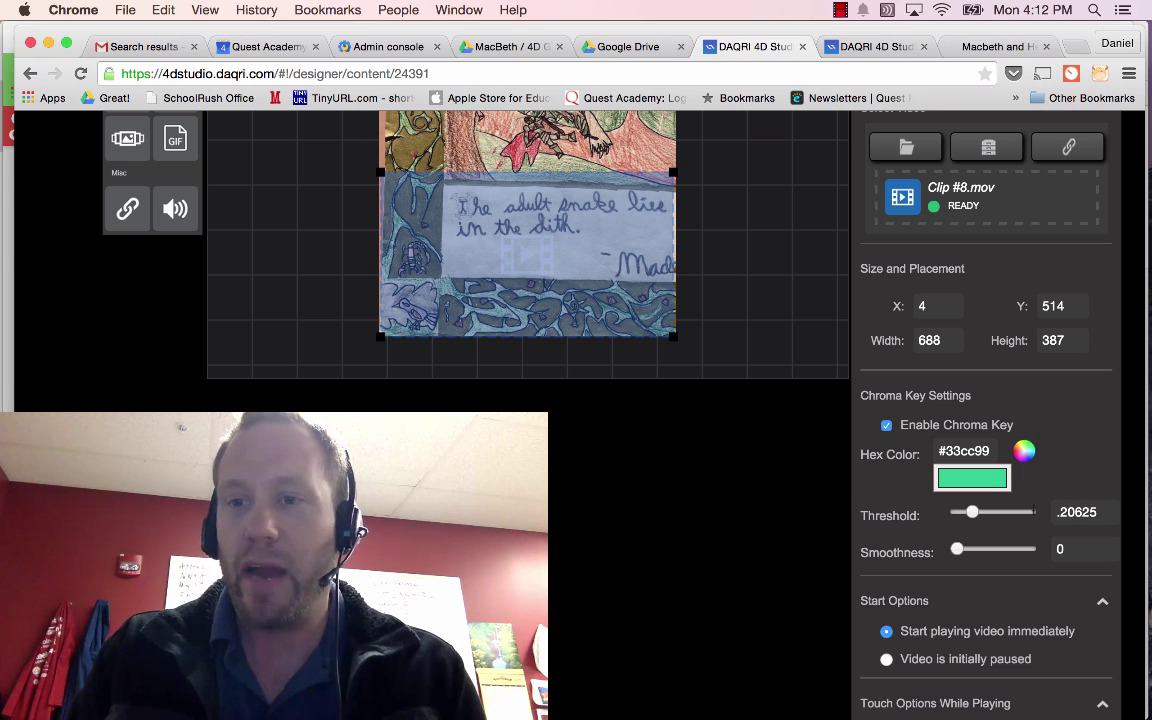
{"action": "double_click", "coordinate": [1075, 512]}
{"action": "key", "text": "BackSpace"}
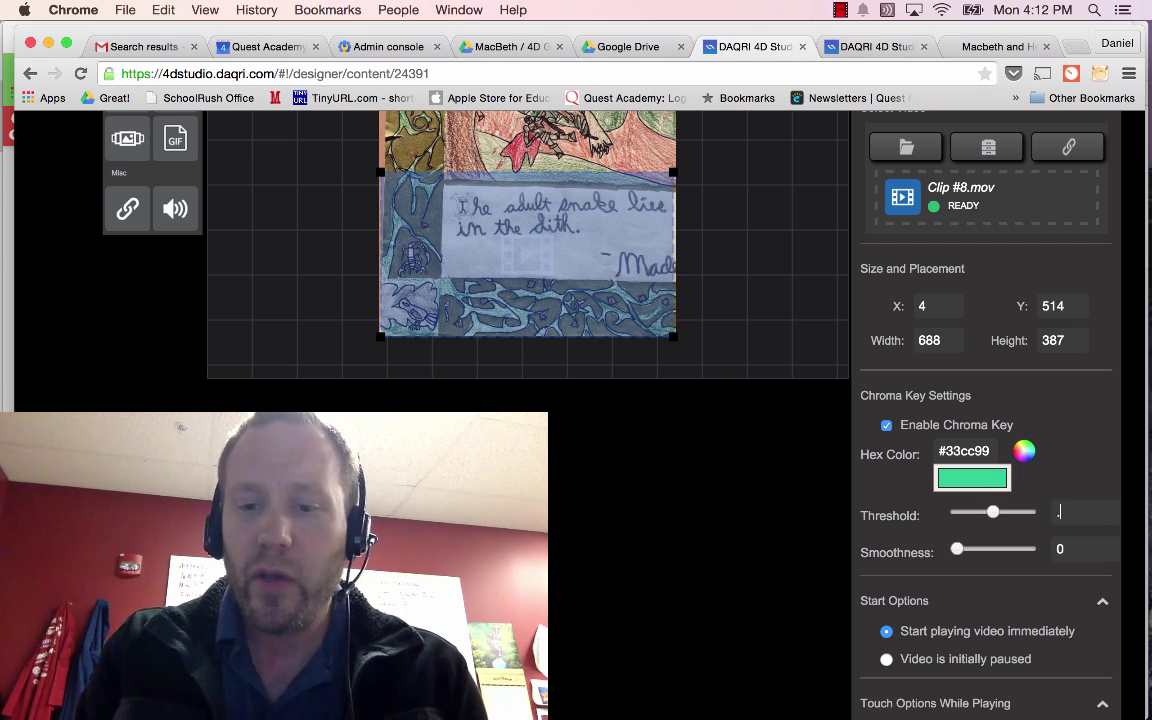
{"action": "type", "text": ".18"}
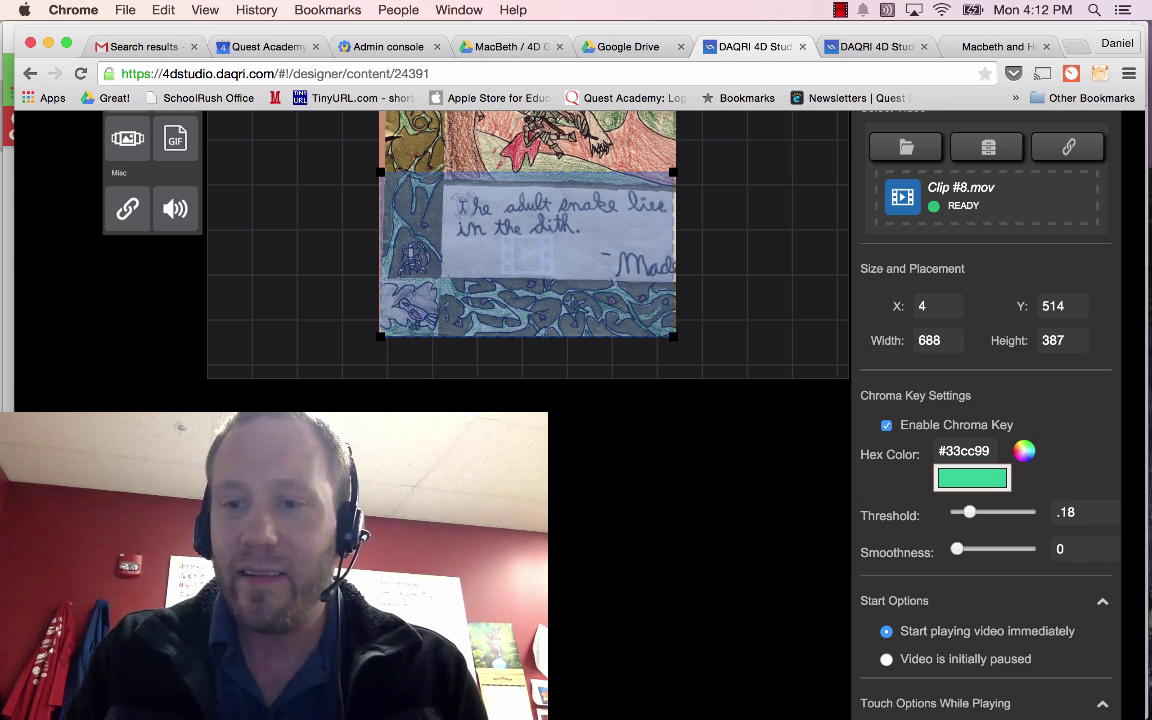
{"action": "scroll", "coordinate": [1045, 511], "scroll_direction": "up", "scroll_amount": 5}
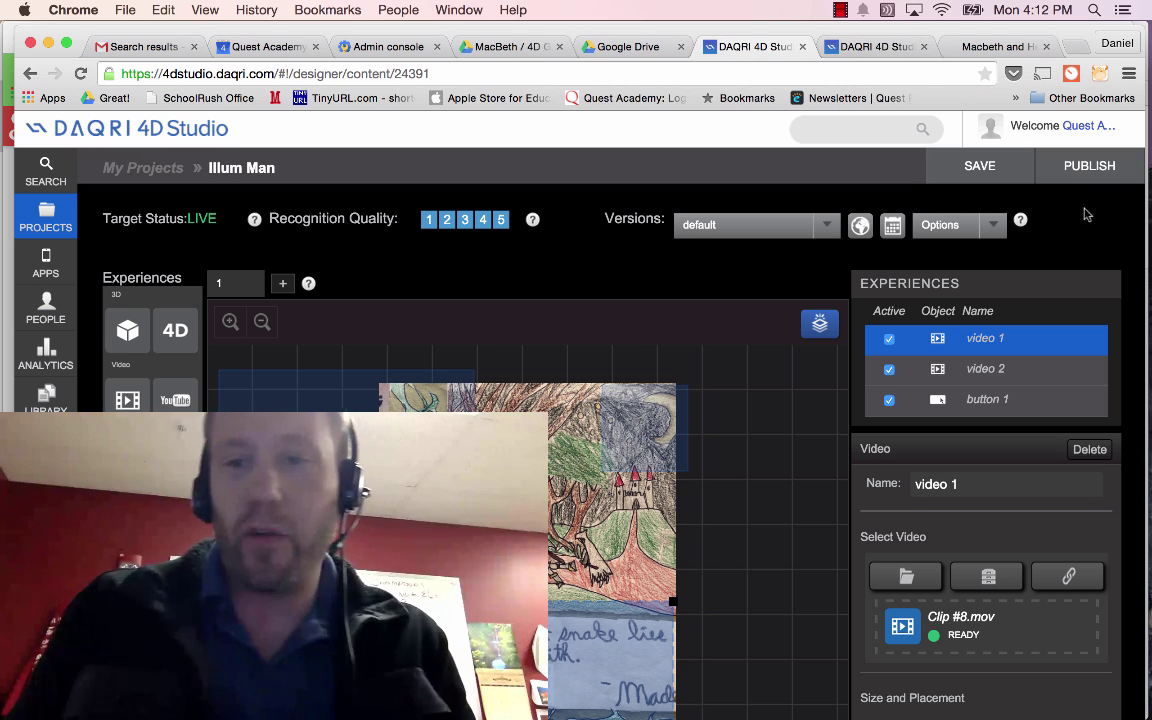
Replace video 1's .18 chroma-key threshold with .21
{"action": "scroll", "coordinate": [789, 527], "scroll_direction": "down", "scroll_amount": 5}
{"action": "scroll", "coordinate": [1020, 416], "scroll_direction": "down", "scroll_amount": 1}
{"action": "key", "text": "BackSpace"}
{"action": "key", "text": "BackSpace"}
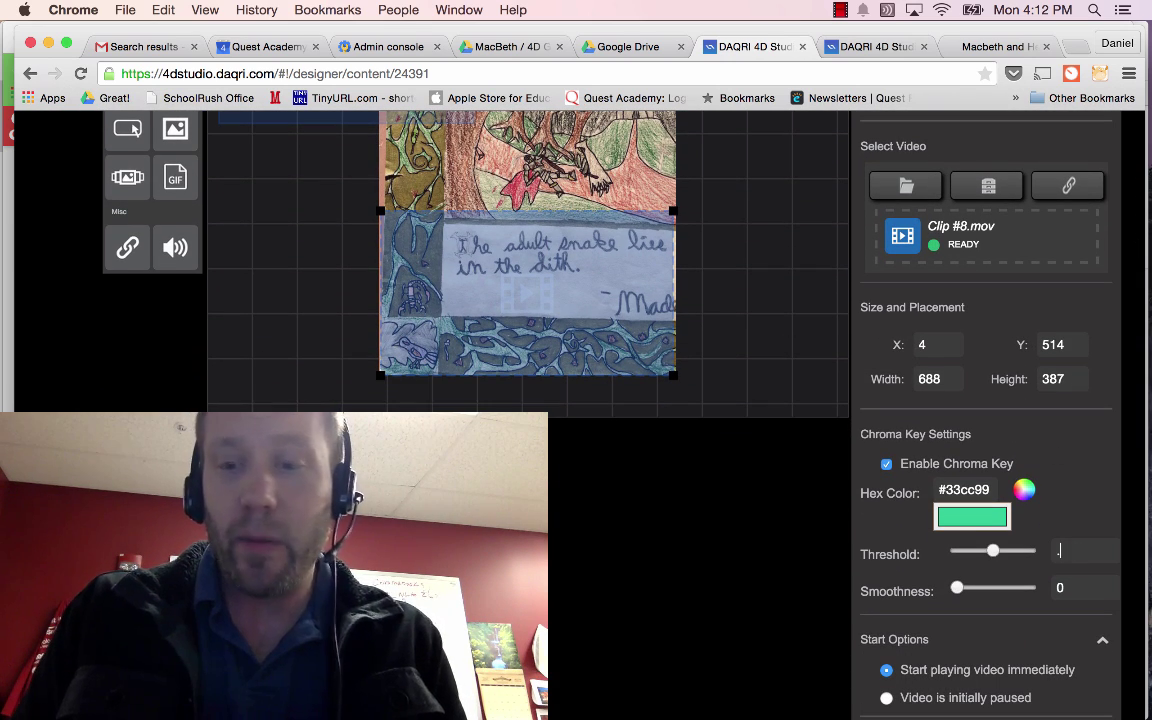
{"action": "key", "text": "BackSpace"}
{"action": "key", "text": "BackSpace"}
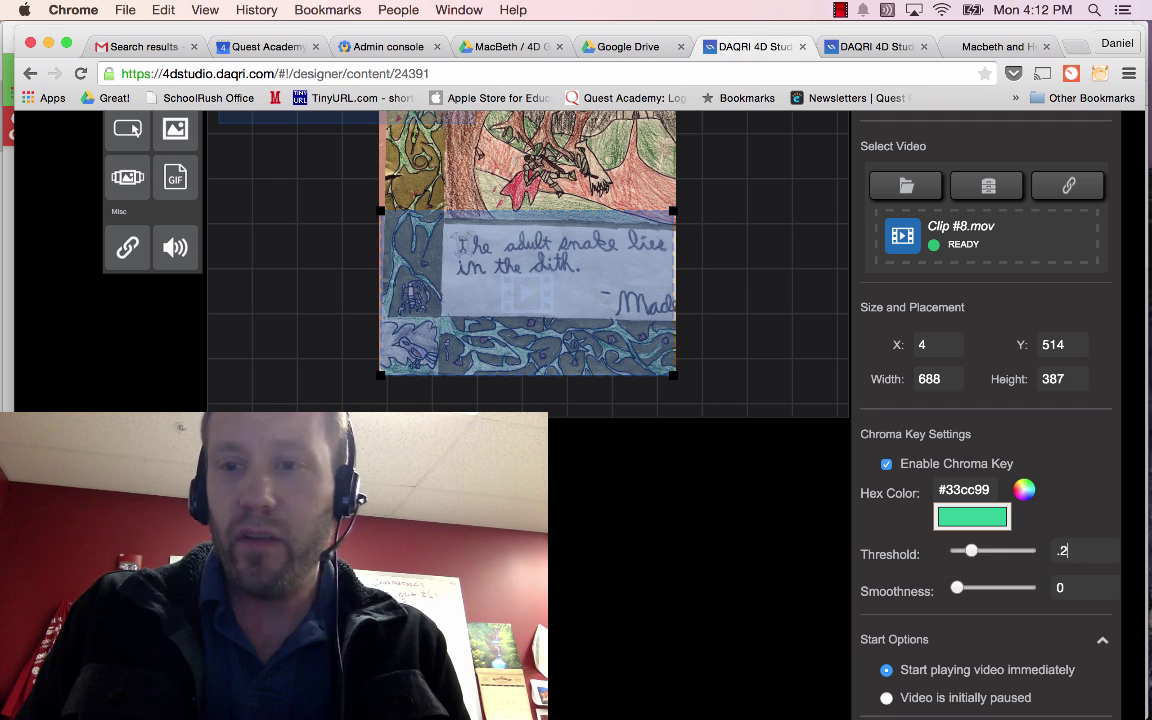
{"action": "type", "text": ".21"}
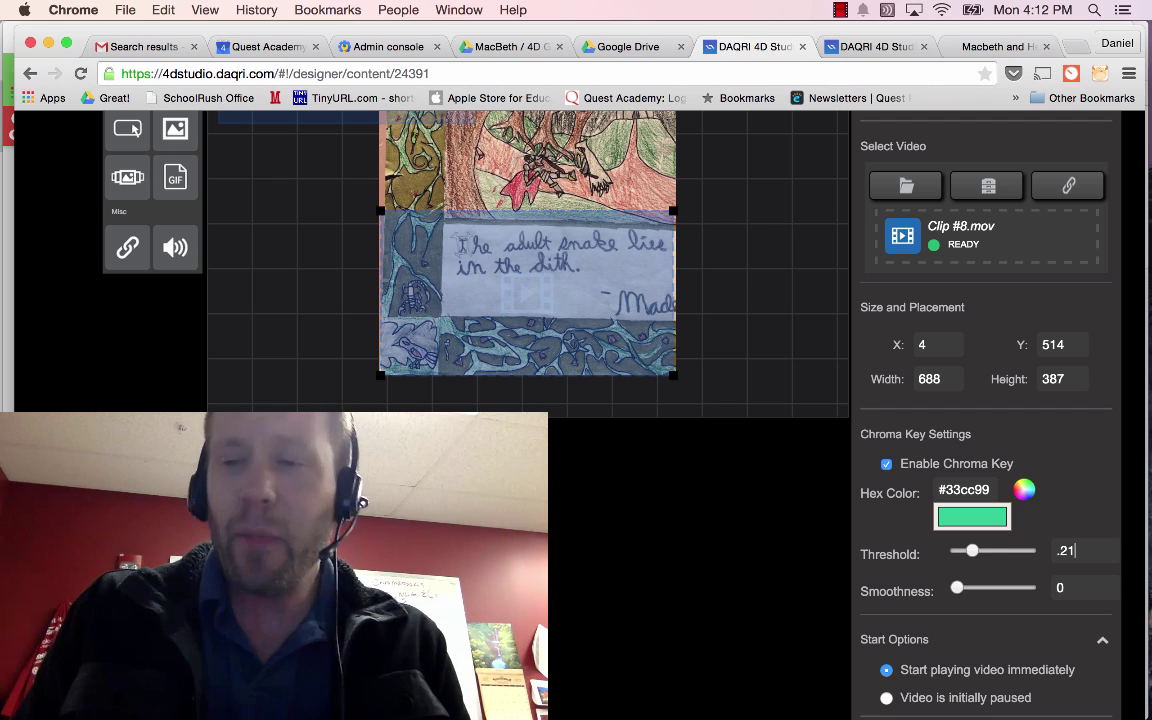
Check the other project's video threshold, then return to Illum Man
{"action": "left_click", "coordinate": [820, 47]}
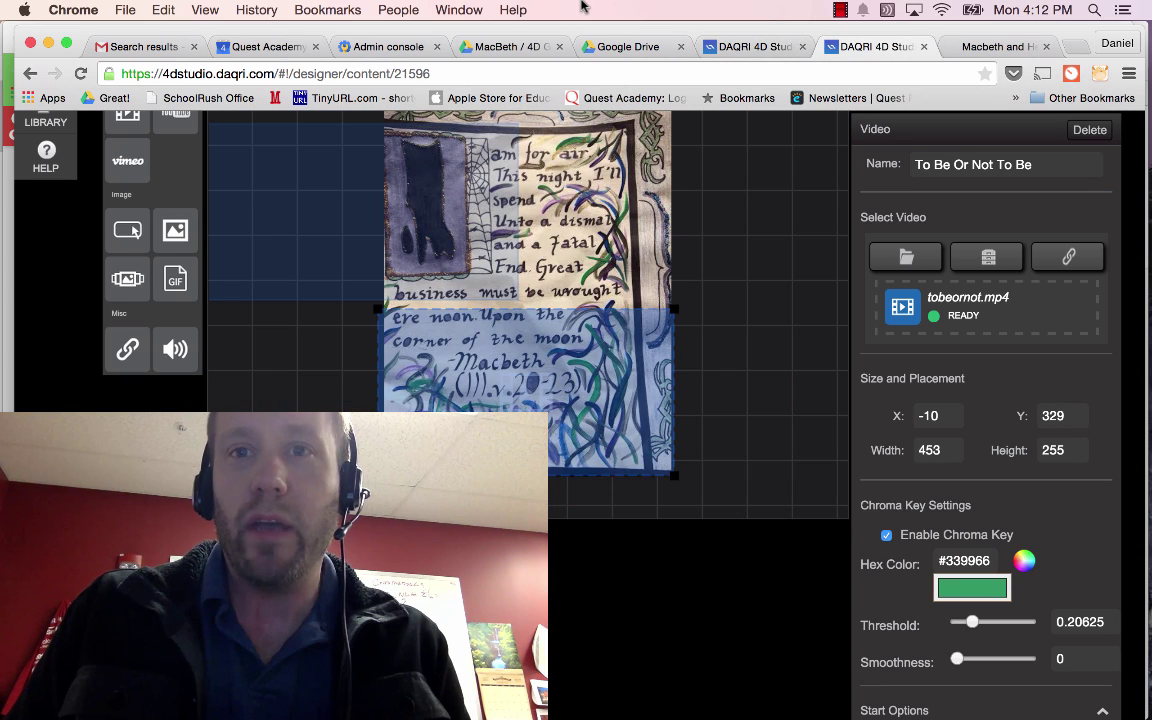
{"action": "left_click", "coordinate": [730, 46]}
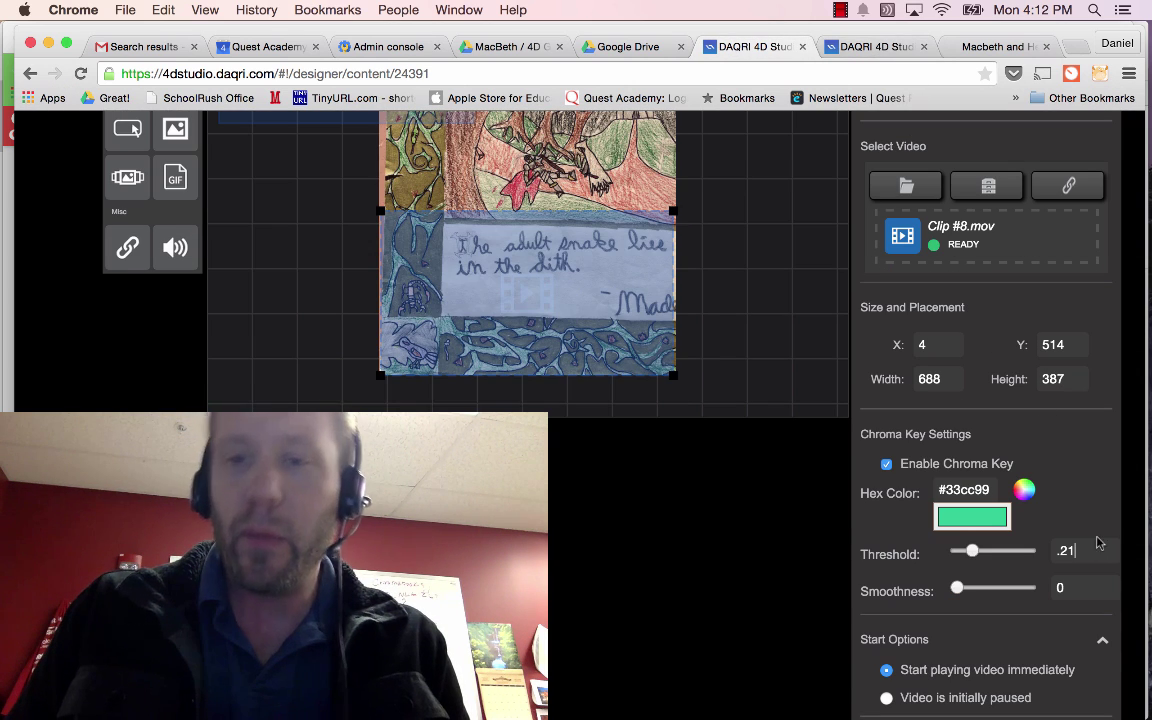
{"action": "scroll", "coordinate": [1043, 310], "scroll_direction": "up", "scroll_amount": 3}
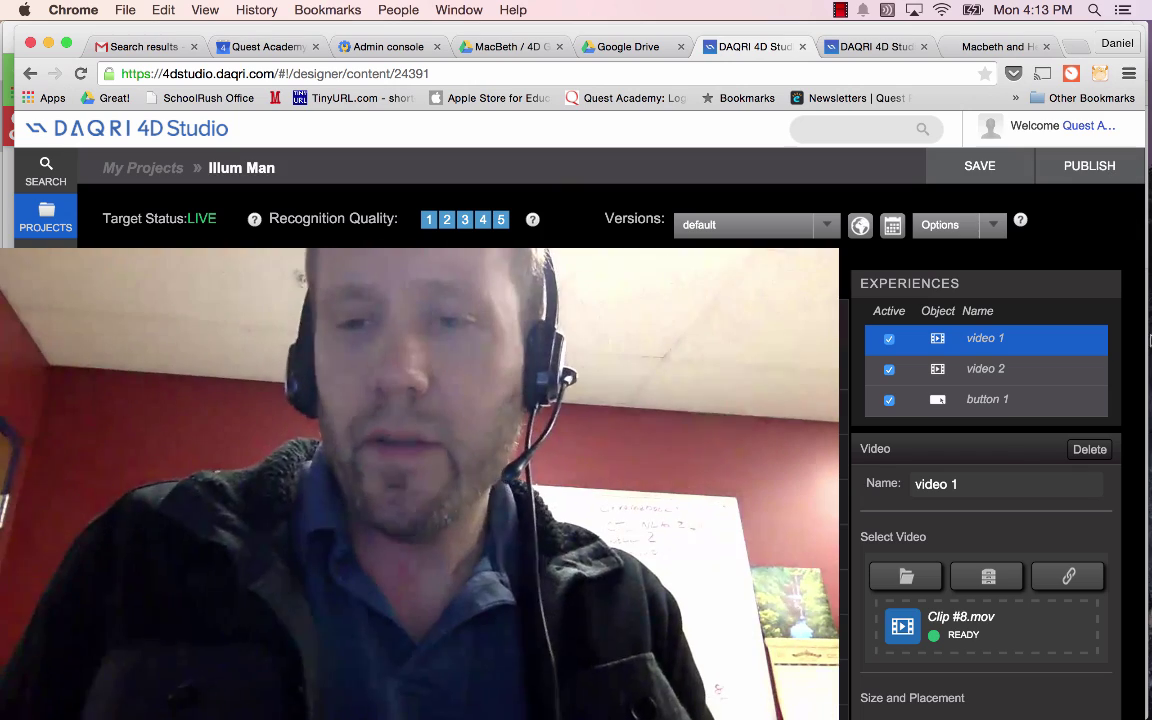
Change the threshold's last digit so video 1's chroma key reads .22
{"action": "scroll", "coordinate": [1003, 452], "scroll_direction": "down", "scroll_amount": 2}
{"action": "scroll", "coordinate": [1010, 460], "scroll_direction": "down", "scroll_amount": 4}
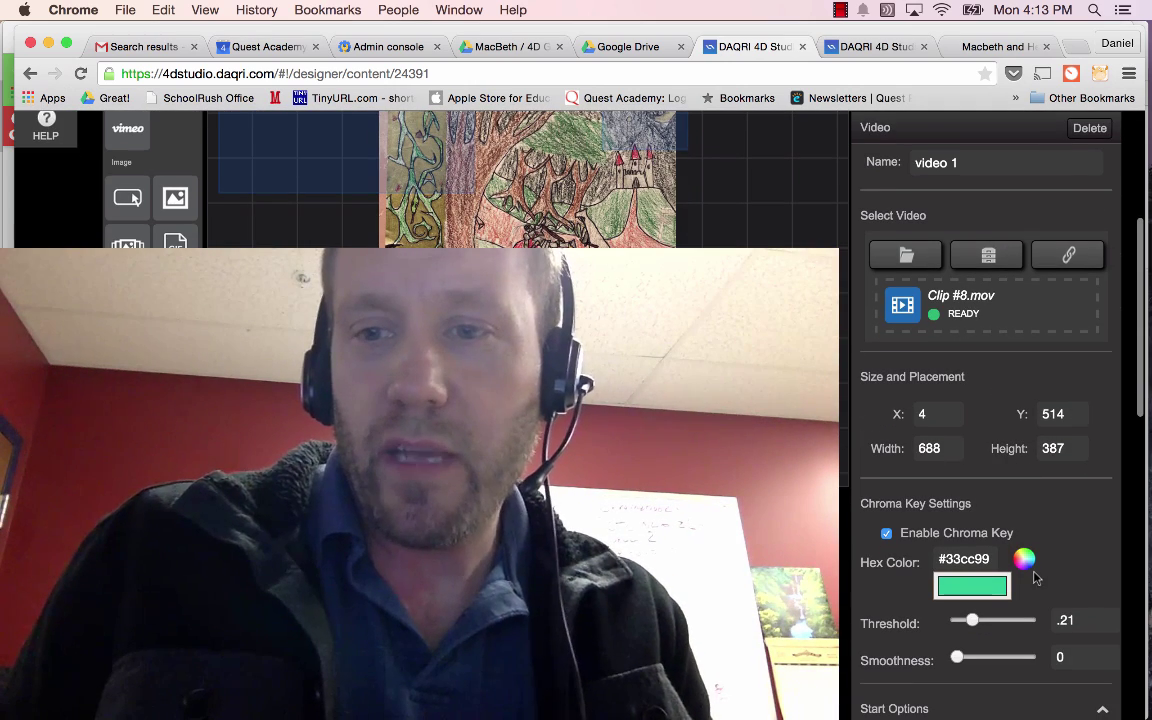
{"action": "key", "text": "BackSpace"}
{"action": "type", "text": "2"}
Toggle the screen recorder from the menu bar
{"action": "scroll", "coordinate": [1070, 560], "scroll_direction": "up", "scroll_amount": 1}
{"action": "scroll", "coordinate": [1071, 567], "scroll_direction": "up", "scroll_amount": 6}
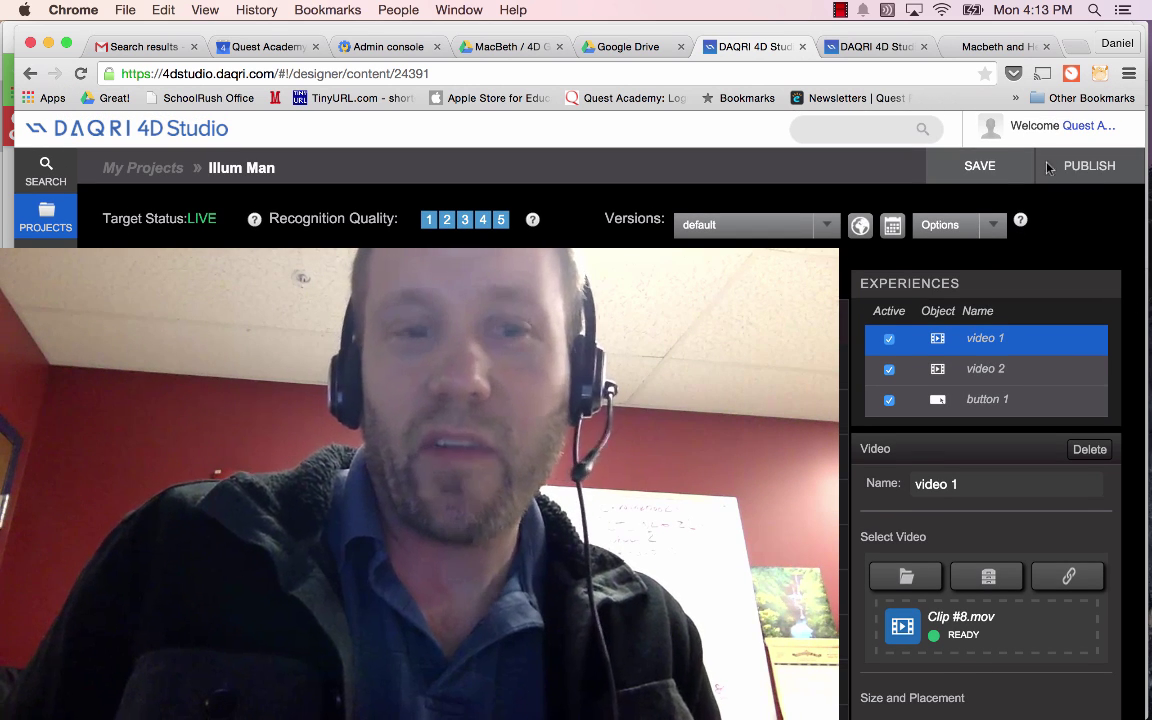
{"action": "left_click", "coordinate": [860, 9]}
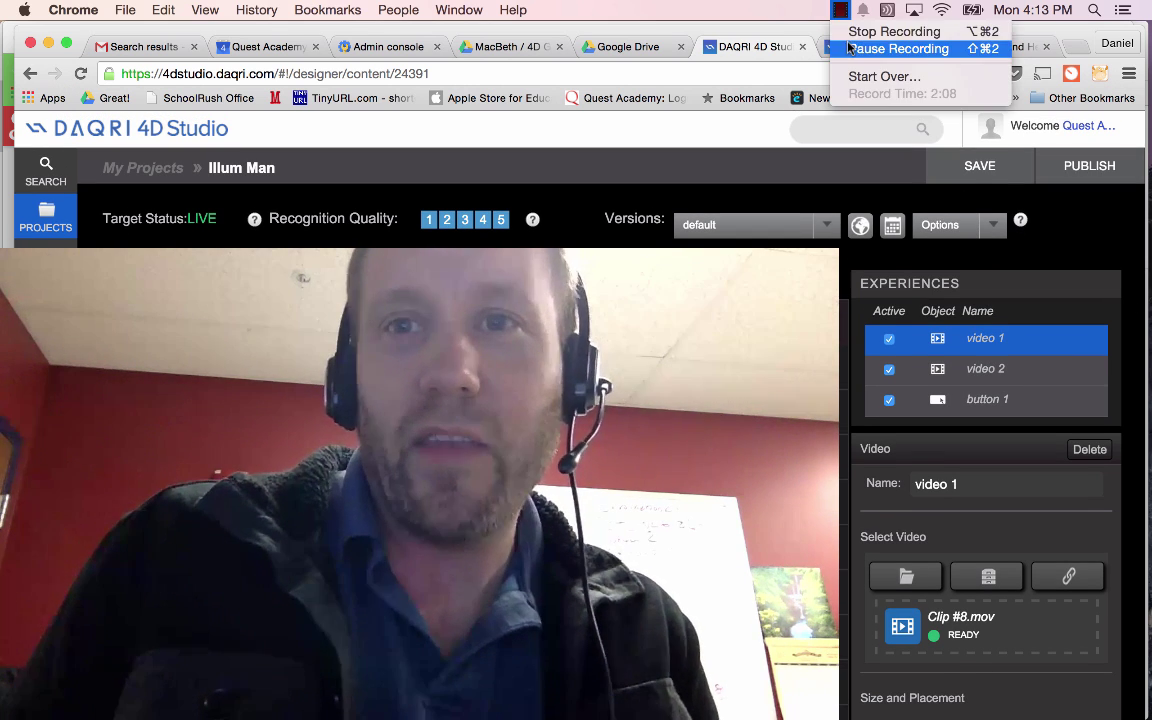
{"action": "left_click", "coordinate": [900, 49]}
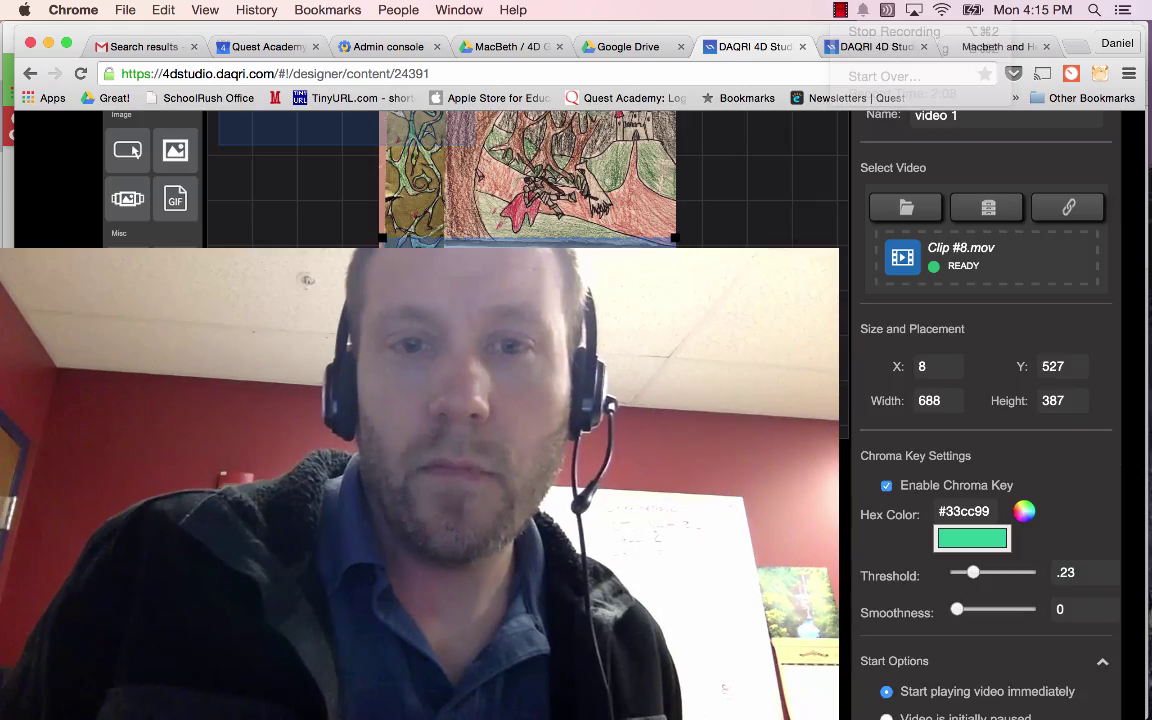
Set video 1's chroma-key threshold to .23, keeping colour #33cc99 and smoothness 0
{"action": "scroll", "coordinate": [980, 400], "scroll_direction": "up", "scroll_amount": 5}
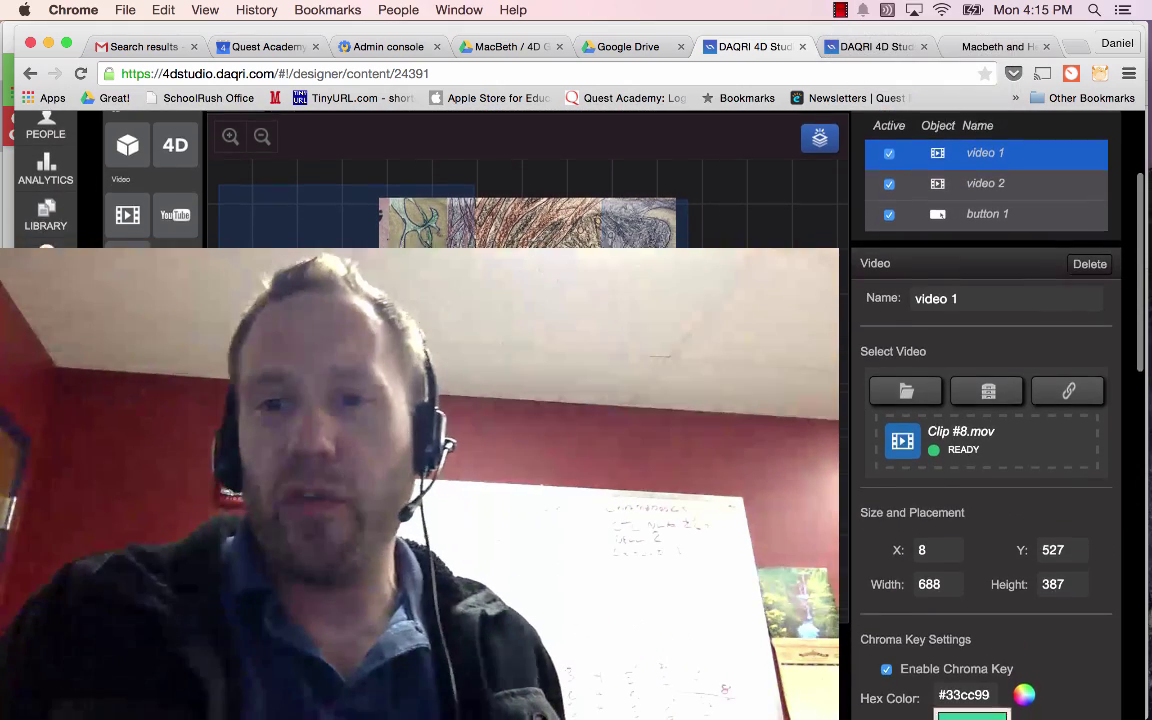
{"action": "scroll", "coordinate": [967, 407], "scroll_direction": "down", "scroll_amount": 5}
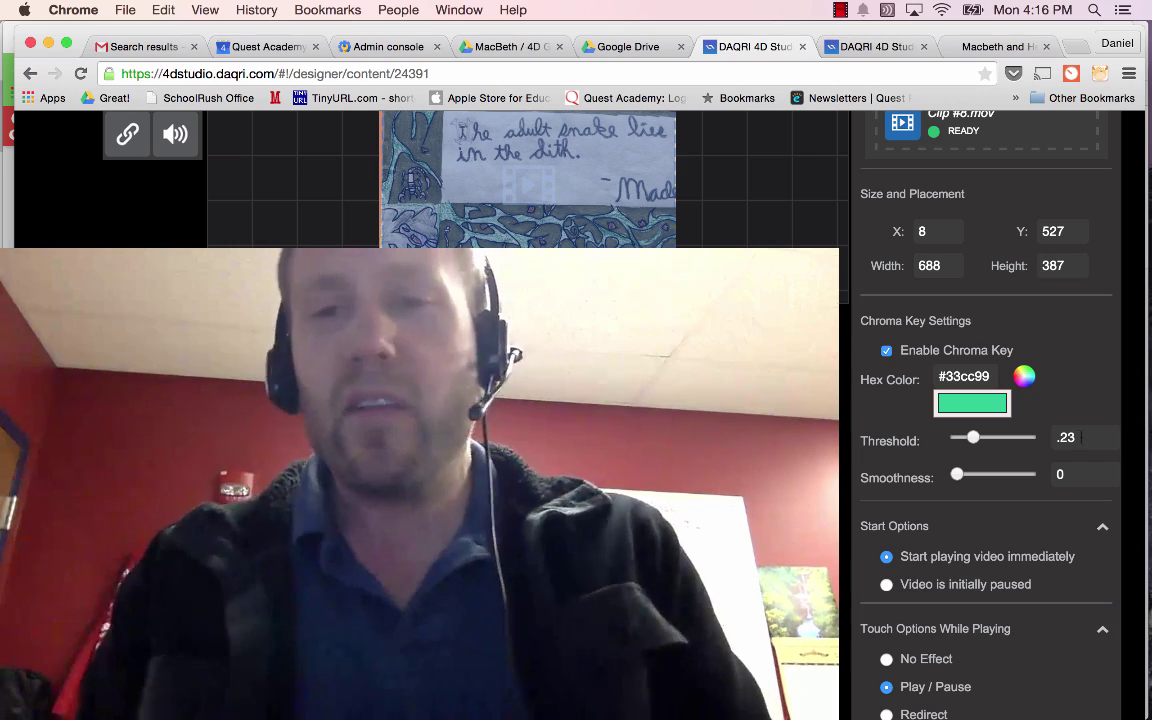
{"action": "scroll", "coordinate": [985, 400], "scroll_direction": "up", "scroll_amount": 5}
{"action": "left_click", "coordinate": [841, 10]}
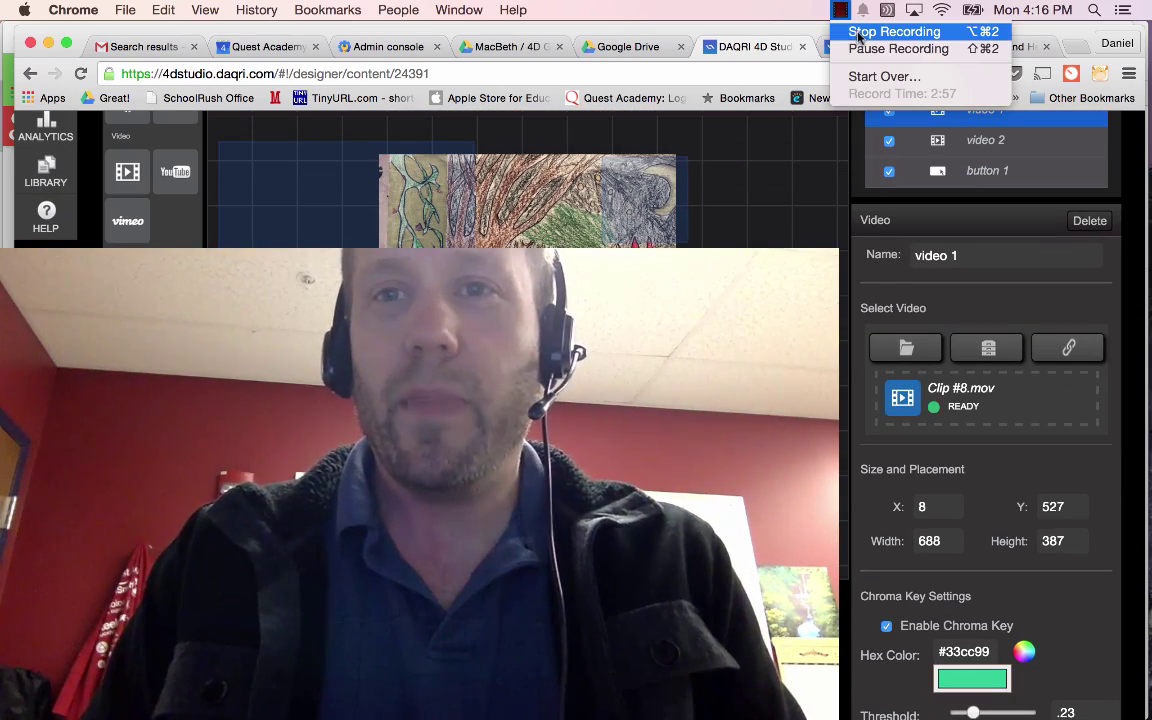